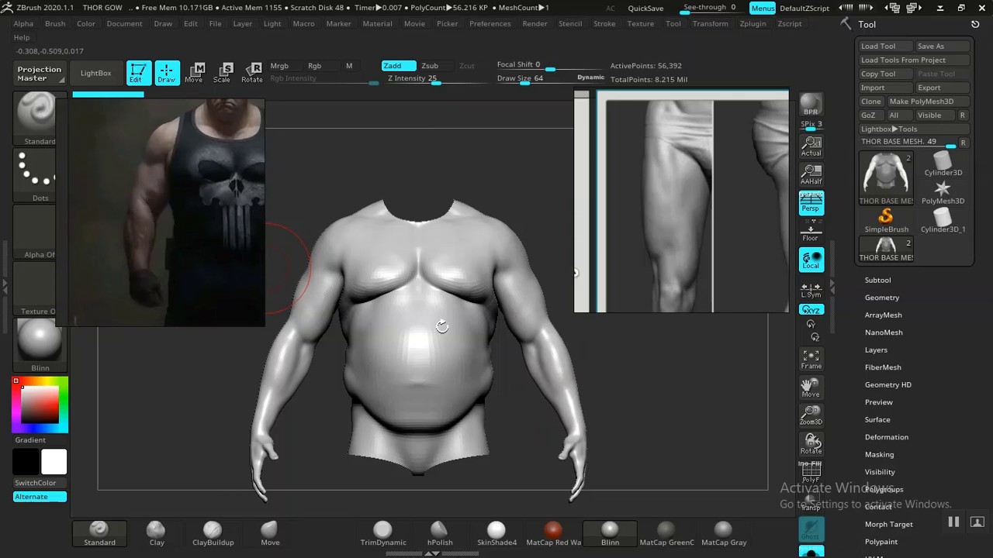
Lower the torso mesh by one subdivision level
drag(604, 393, 645, 378)
key(shift)
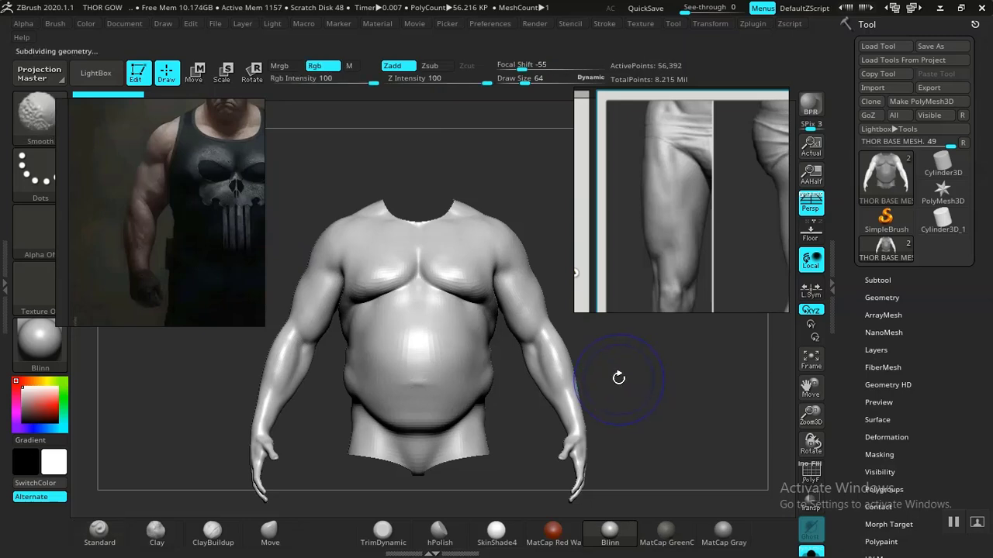
key(shift+d)
mouse_move(597, 363)
mouse_down()
mouse_move(650, 373)
mouse_move(594, 361)
mouse_up()
key(ctrl)
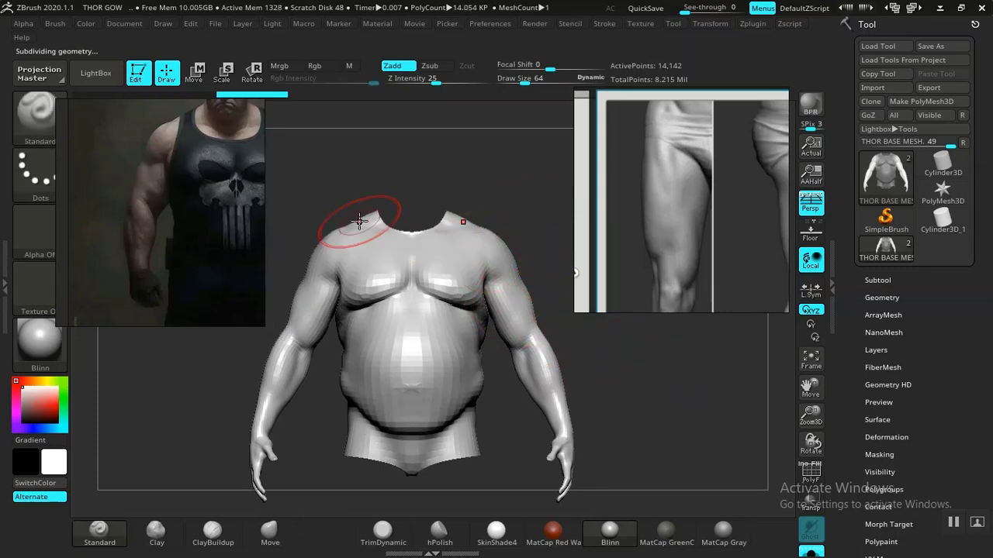
Replace the TrimDynamic and Move shelf brushes with DamStandard and Move Topological, keeping the figure reference clear of the brush choices
drag(177, 204, 177, 408)
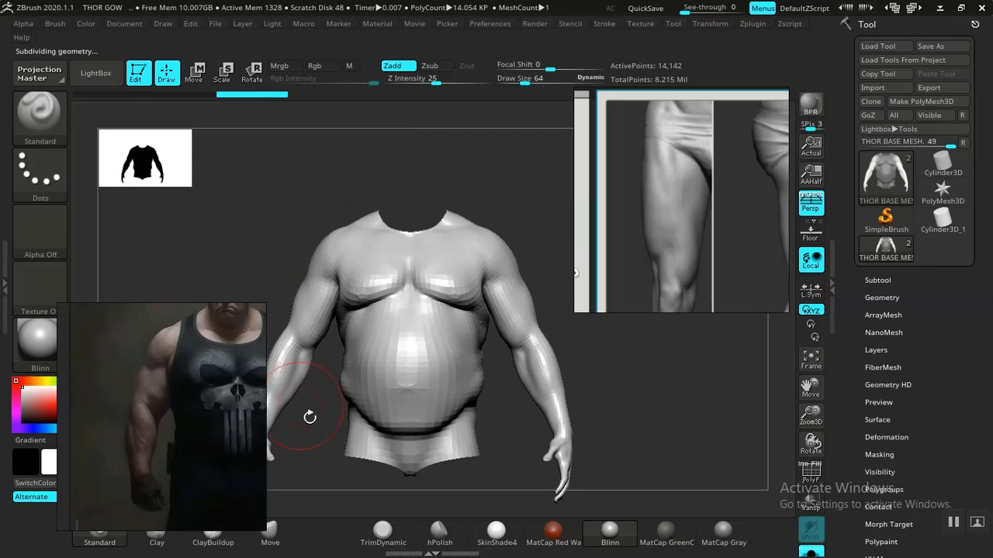
click(383, 532)
key(b)
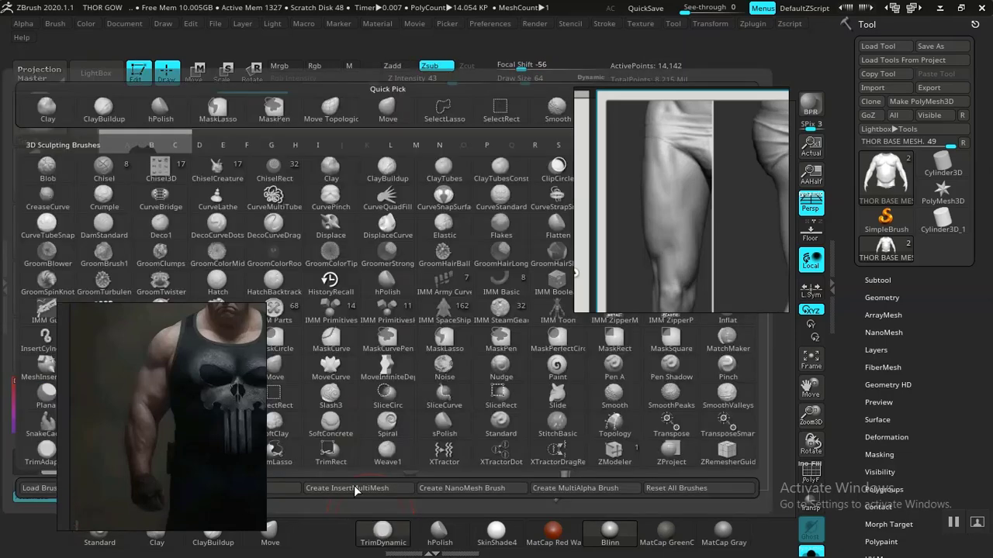
click(105, 235)
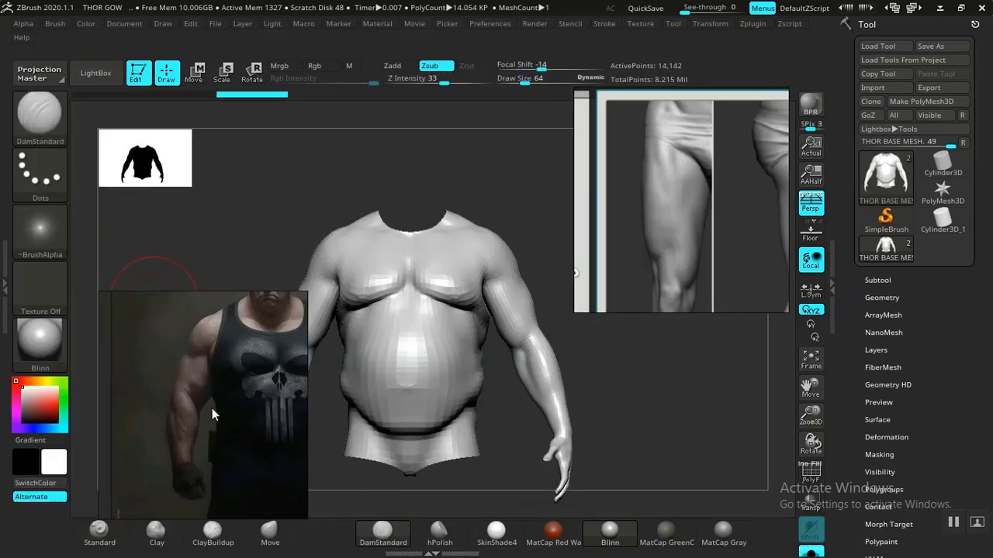
drag(212, 412, 619, 348)
click(269, 532)
key(b)
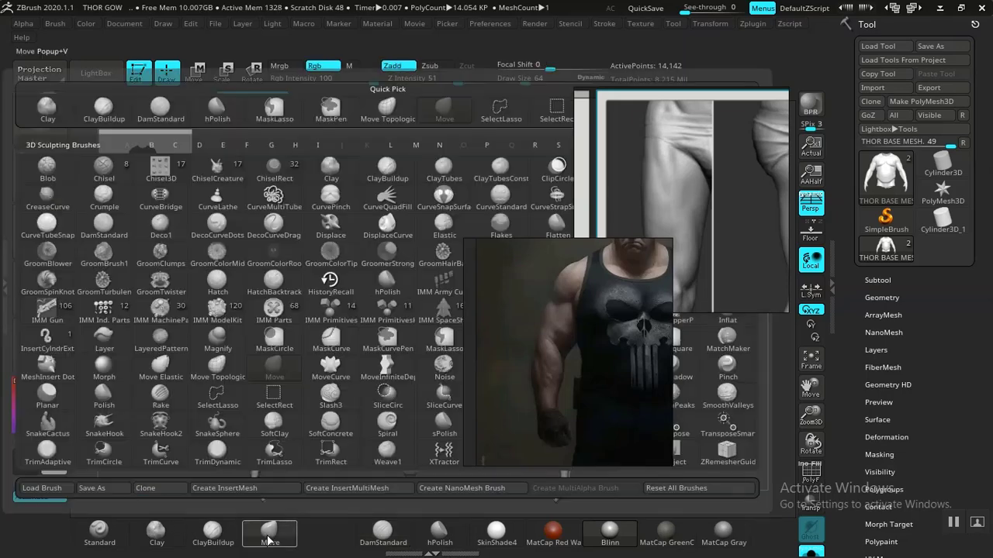
click(216, 370)
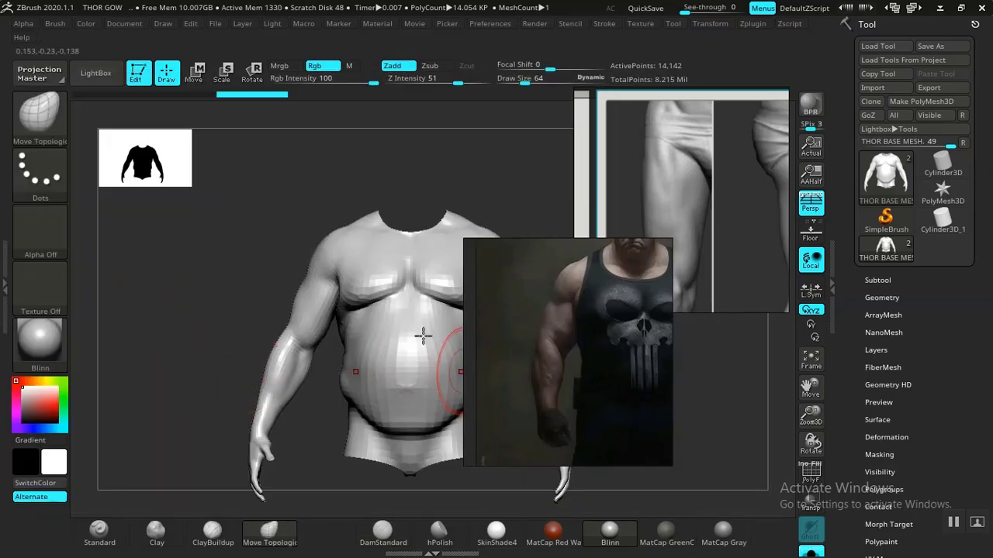
Set MaskLasso as the masking brush and place the muscular figure reference beside the torso
drag(508, 323, 391, 349)
key(ctrl+b)
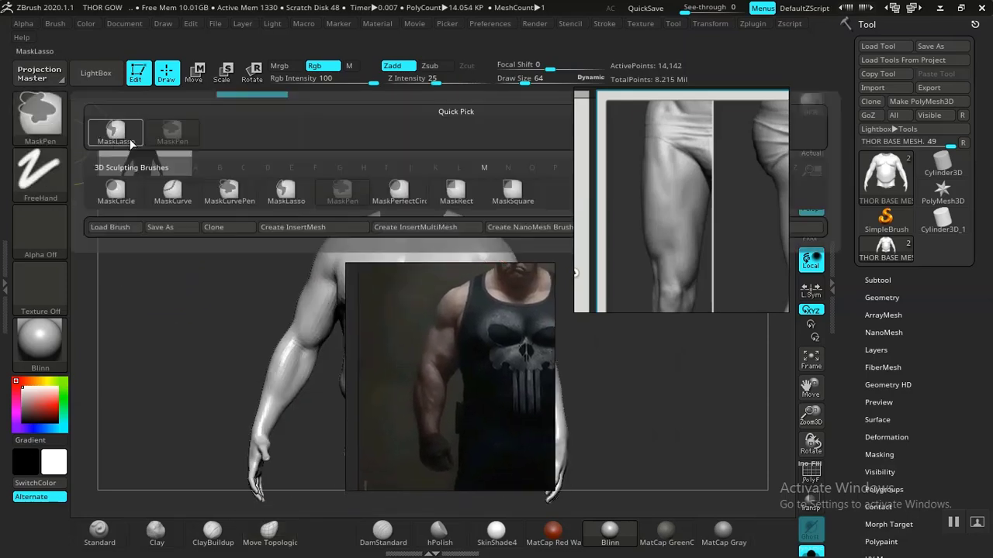
drag(467, 350, 177, 218)
Move the leg reference image clear of the sculpt and reposition the muscular figure reference to show its whole arm
drag(637, 206, 664, 220)
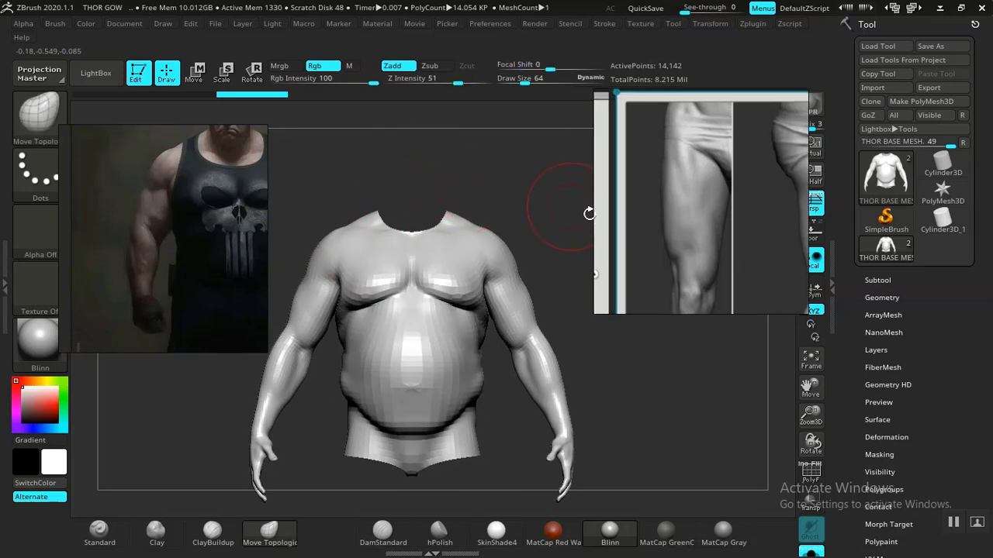
drag(580, 211, 616, 207)
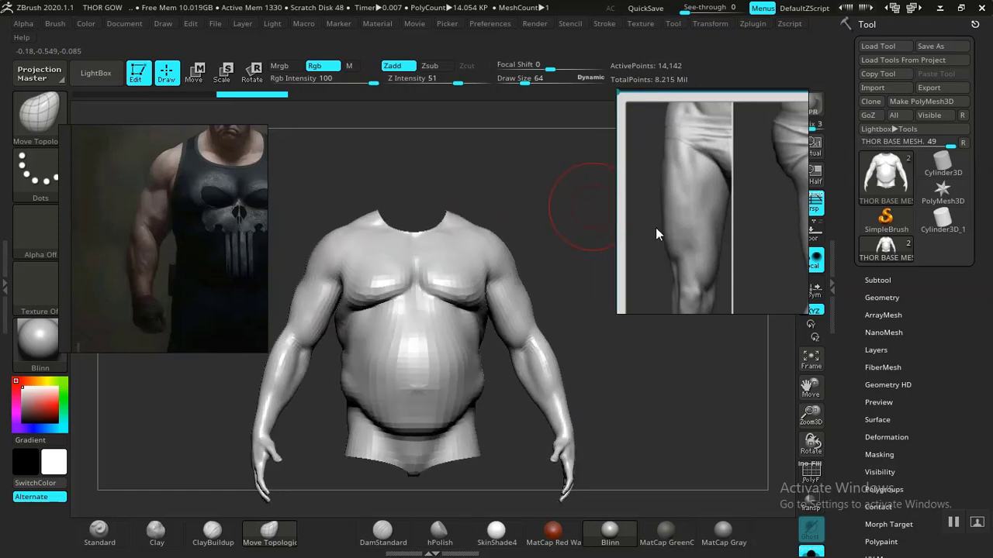
drag(520, 201, 409, 204)
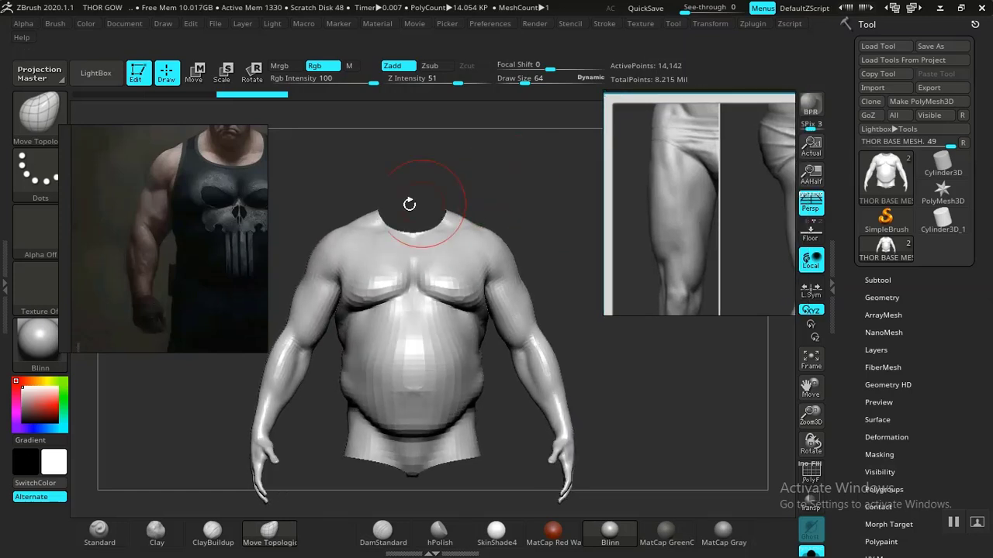
alt+drag(508, 199, 528, 225)
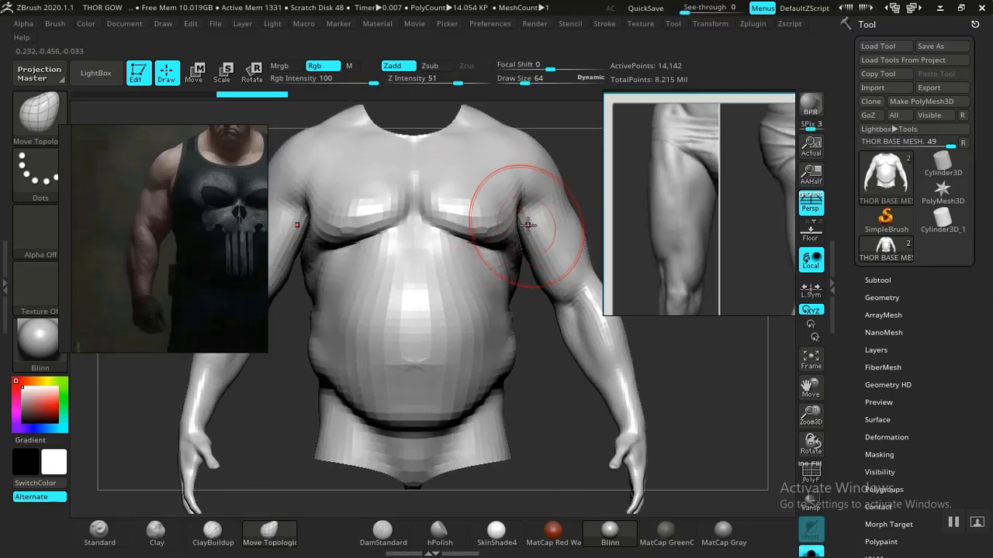
drag(684, 246, 853, 199)
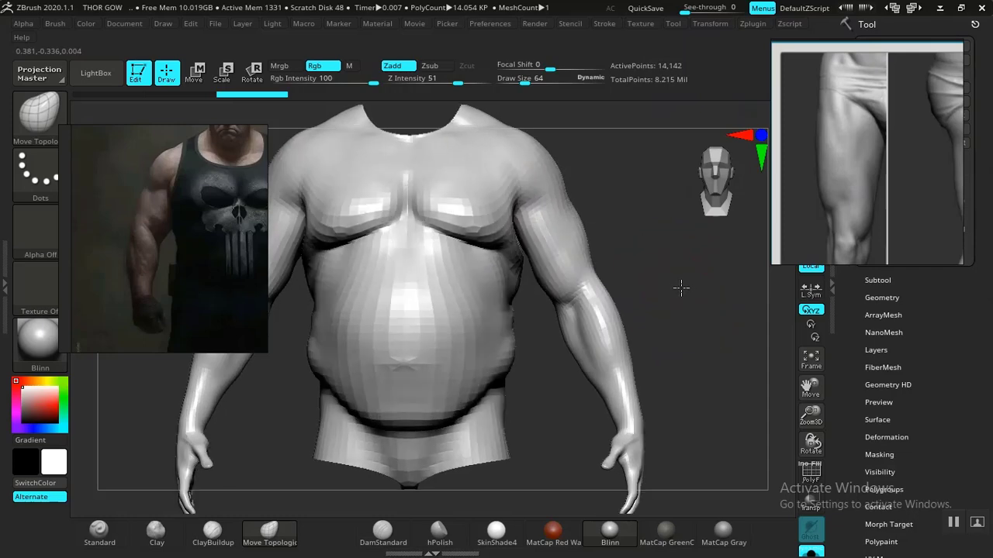
mouse_move(693, 305)
alt+mouse_down()
mouse_move(695, 281)
mouse_move(592, 265)
mouse_move(620, 254)
alt+mouse_up()
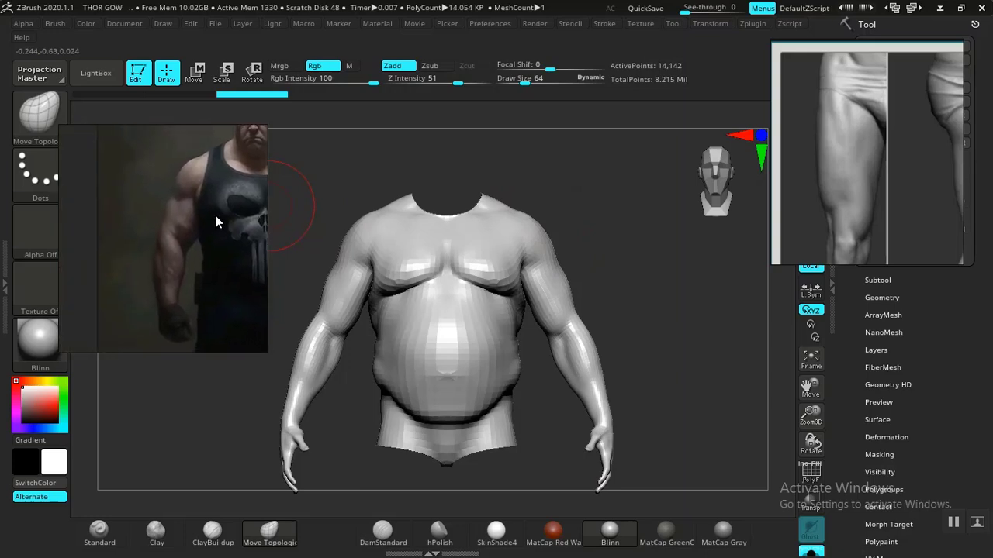
drag(357, 177, 553, 202)
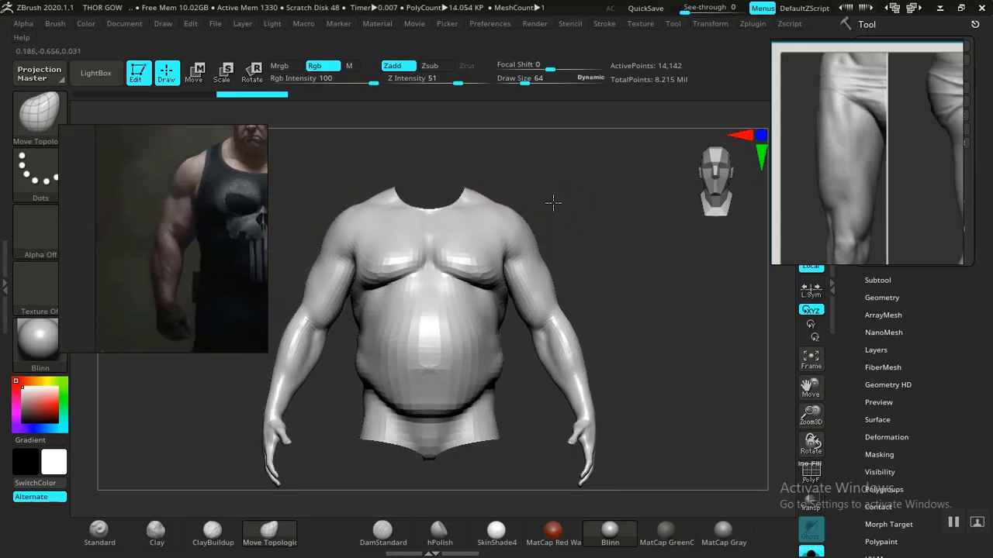
key(ctrl)
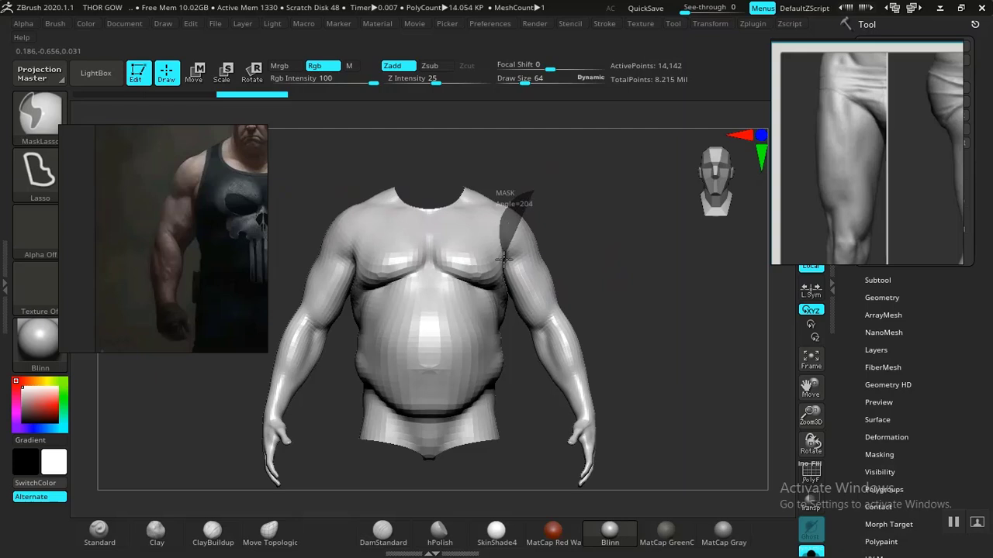
mouse_move(531, 384)
ctrl+mouse_down()
mouse_move(654, 496)
mouse_move(687, 397)
ctrl+mouse_up()
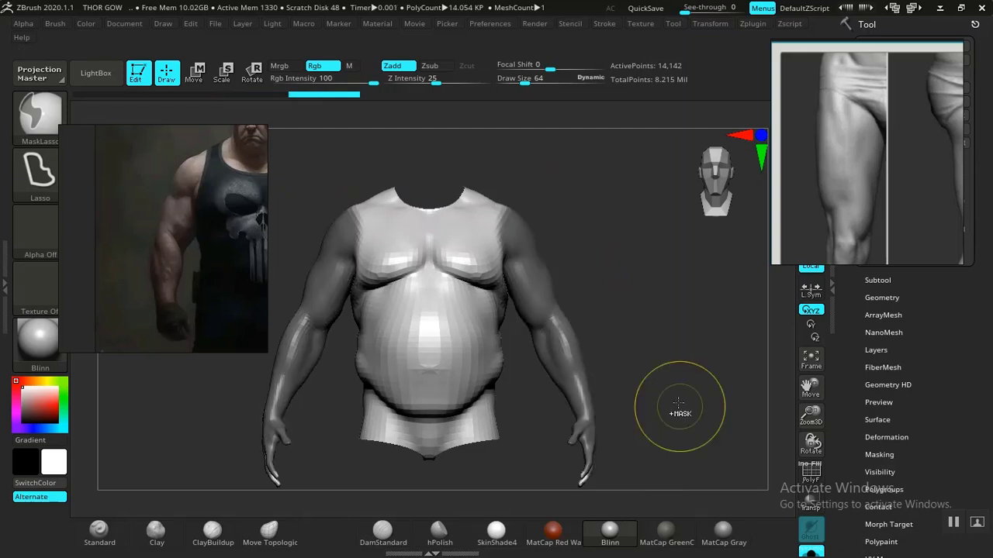
key(ctrl+z)
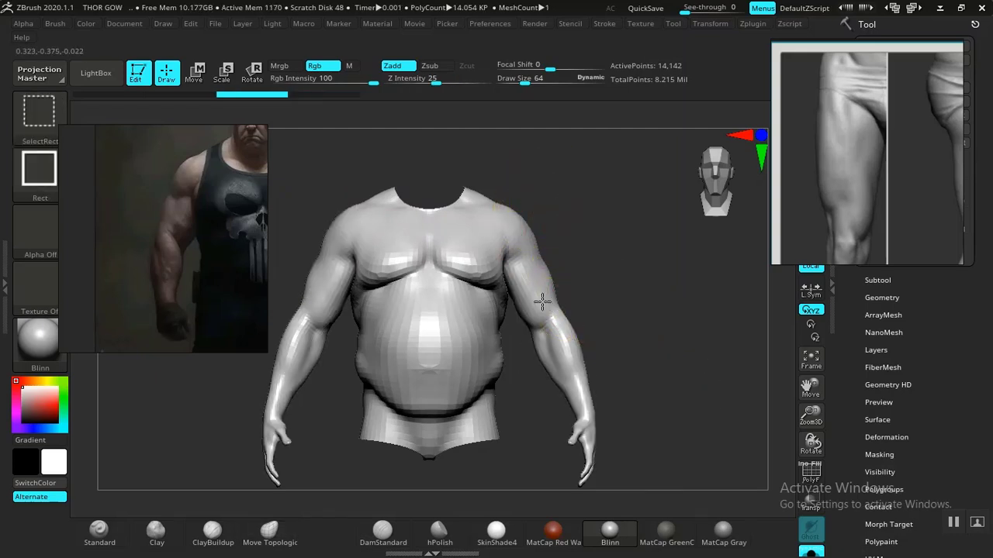
Hide and reveal the body's polygroups to examine where the arms separate from the torso
ctrl+shift+click(544, 301)
ctrl+shift+click(613, 260)
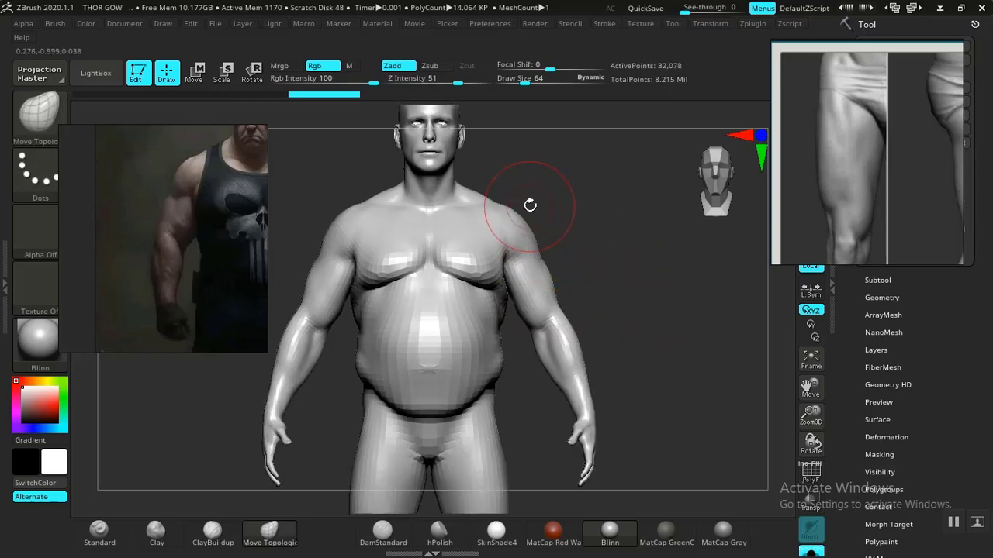
ctrl+shift+click(477, 233)
ctrl+shift+click(461, 284)
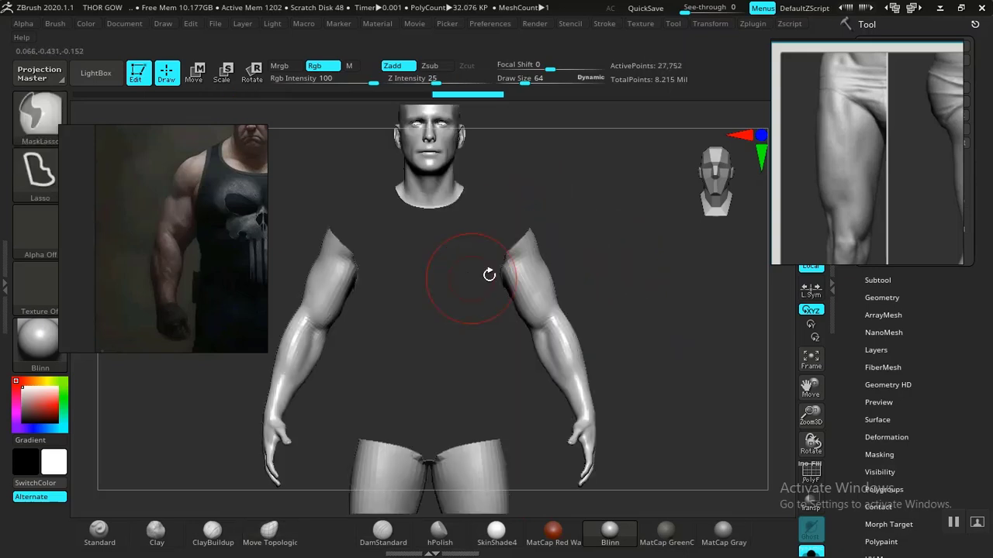
ctrl+shift+click(533, 286)
key(ctrl+shift)
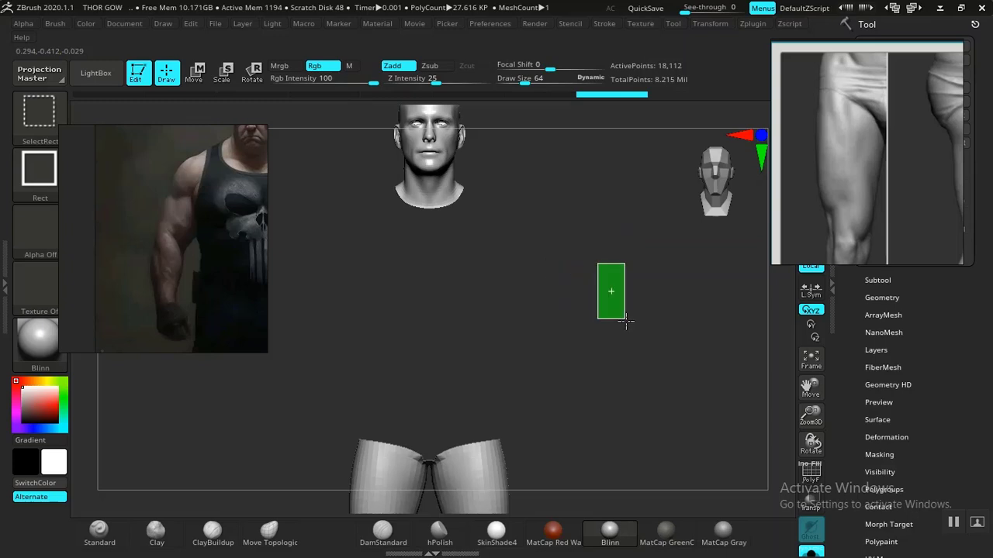
ctrl+shift+drag(625, 319, 625, 320)
Mask both arms with a lasso and trim the mask edge along the shoulders and armpits
key(ctrl)
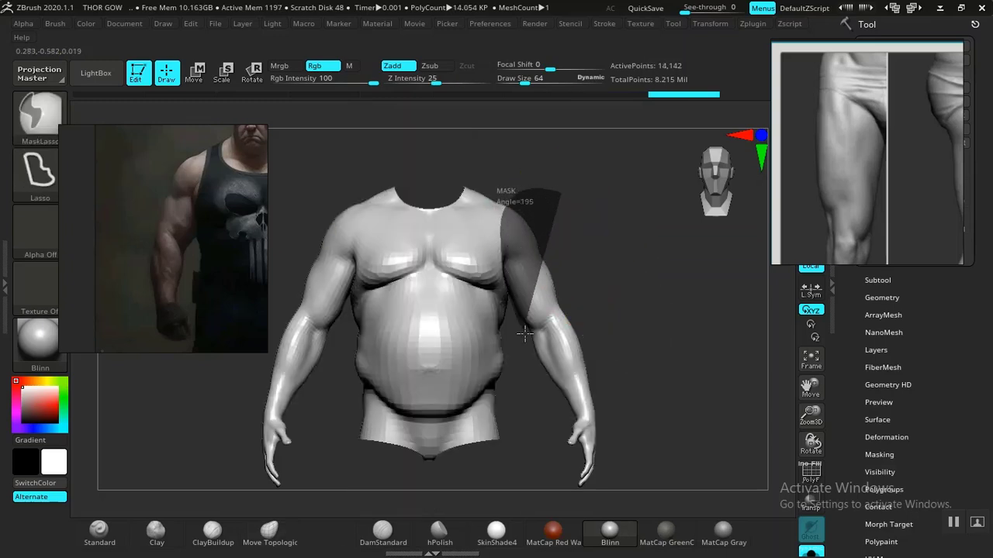
mouse_move(525, 334)
ctrl+mouse_down()
mouse_move(605, 499)
mouse_move(697, 405)
mouse_move(688, 372)
mouse_move(638, 323)
mouse_move(629, 224)
mouse_move(603, 224)
mouse_move(587, 255)
mouse_move(490, 270)
mouse_move(515, 295)
mouse_move(615, 326)
mouse_move(549, 356)
mouse_move(585, 481)
mouse_move(603, 376)
ctrl+mouse_up()
mouse_move(645, 341)
alt+mouse_down()
mouse_move(657, 420)
mouse_move(662, 354)
mouse_move(636, 271)
mouse_move(607, 261)
mouse_move(638, 310)
mouse_move(605, 308)
alt+mouse_up()
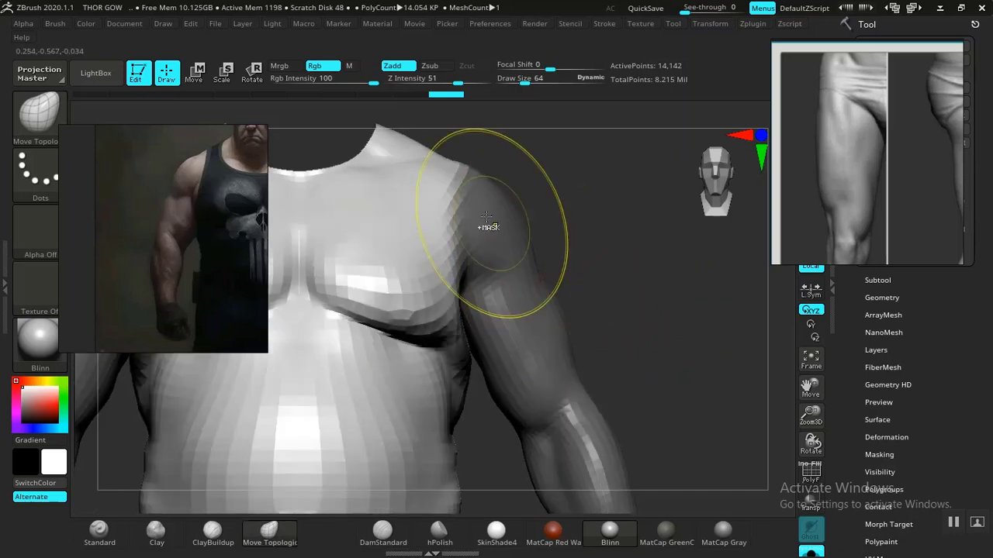
key(ctrl)
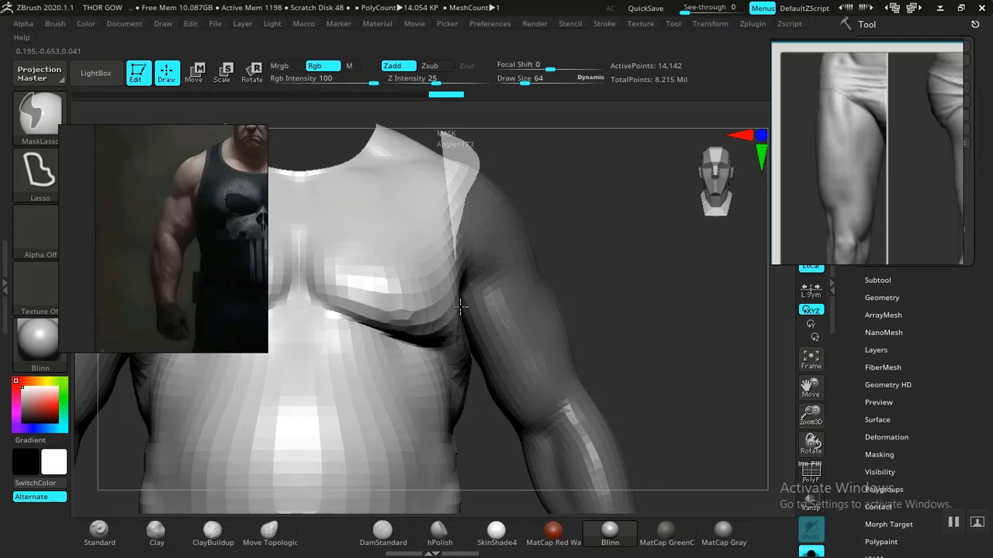
ctrl+drag(460, 459, 405, 416)
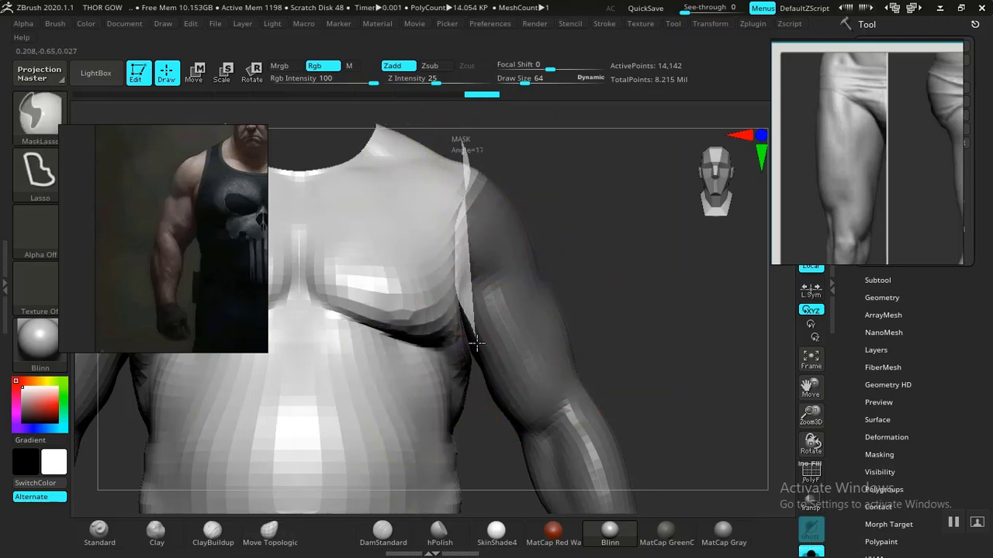
mouse_move(481, 415)
ctrl+mouse_down()
mouse_move(414, 479)
mouse_move(397, 419)
ctrl+mouse_up()
Set the brush draw size to 31 and extend the lasso mask over the inner upper arms
mouse_move(624, 264)
mouse_down()
mouse_move(627, 213)
mouse_move(605, 185)
mouse_move(618, 178)
mouse_move(618, 186)
mouse_up()
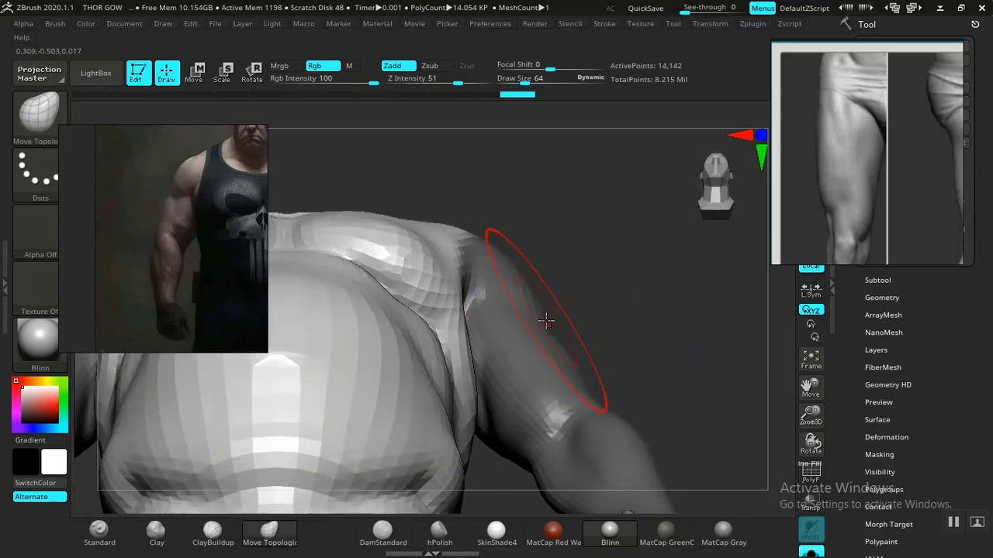
mouse_move(574, 326)
mouse_down()
mouse_move(588, 309)
mouse_move(648, 329)
mouse_move(689, 303)
mouse_move(673, 307)
mouse_move(653, 282)
mouse_up()
key(space)
mouse_move(740, 292)
mouse_down()
mouse_move(778, 297)
mouse_move(723, 283)
mouse_up()
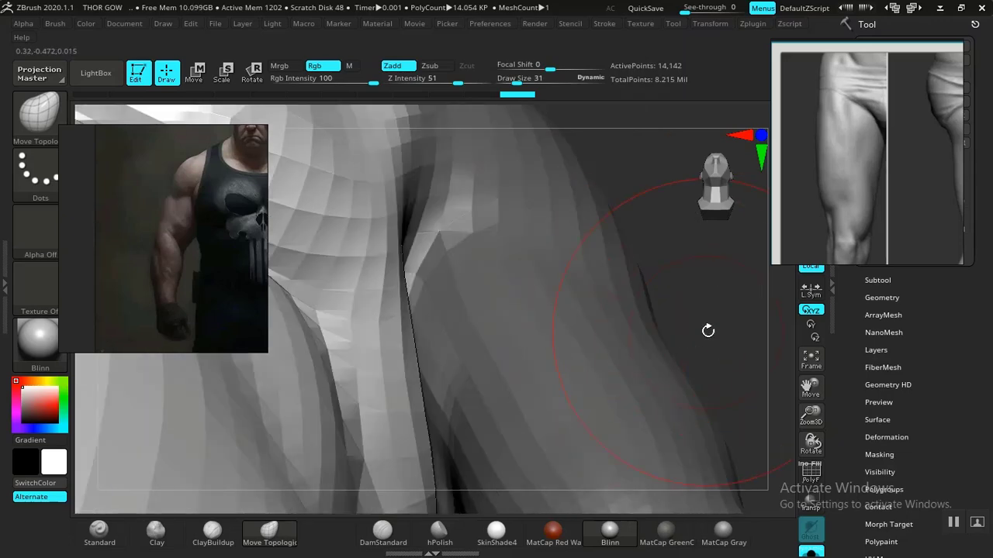
drag(708, 331, 539, 222)
key(ctrl)
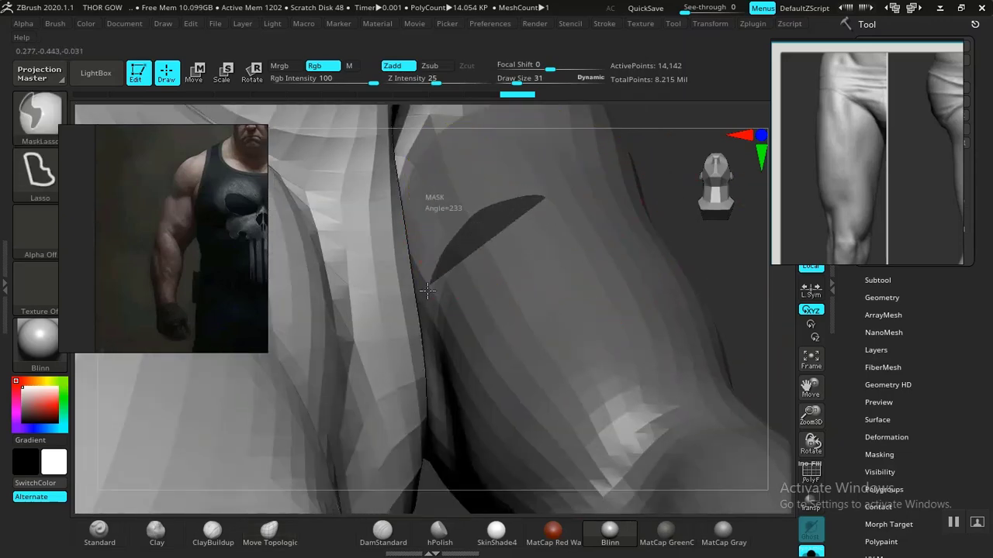
mouse_move(421, 339)
ctrl+mouse_down()
mouse_move(427, 390)
mouse_move(509, 520)
mouse_move(639, 508)
ctrl+mouse_up()
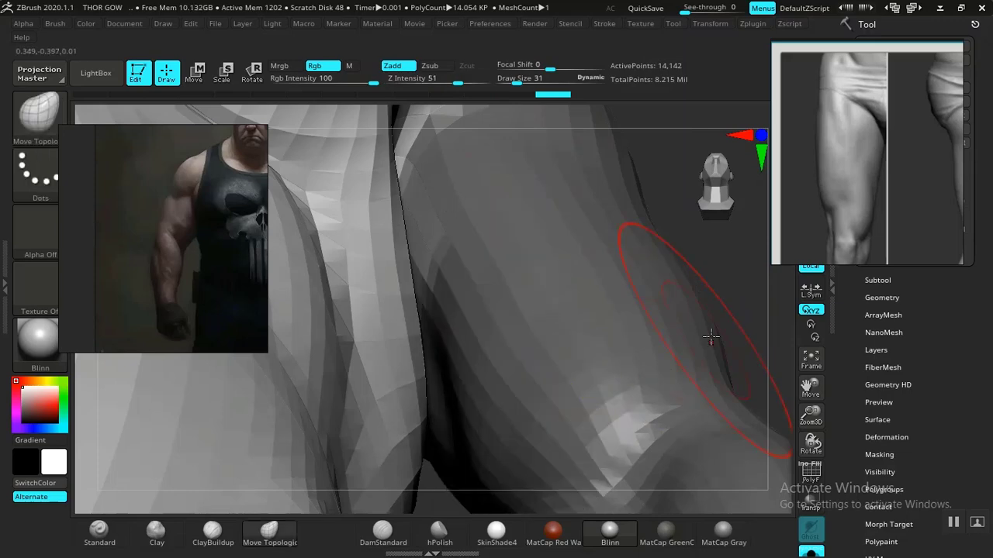
Invert the mask to protect the torso instead of the arms, and blur its edge at the shoulders
mouse_move(711, 336)
mouse_down()
mouse_move(652, 238)
mouse_move(677, 250)
mouse_move(681, 291)
mouse_up()
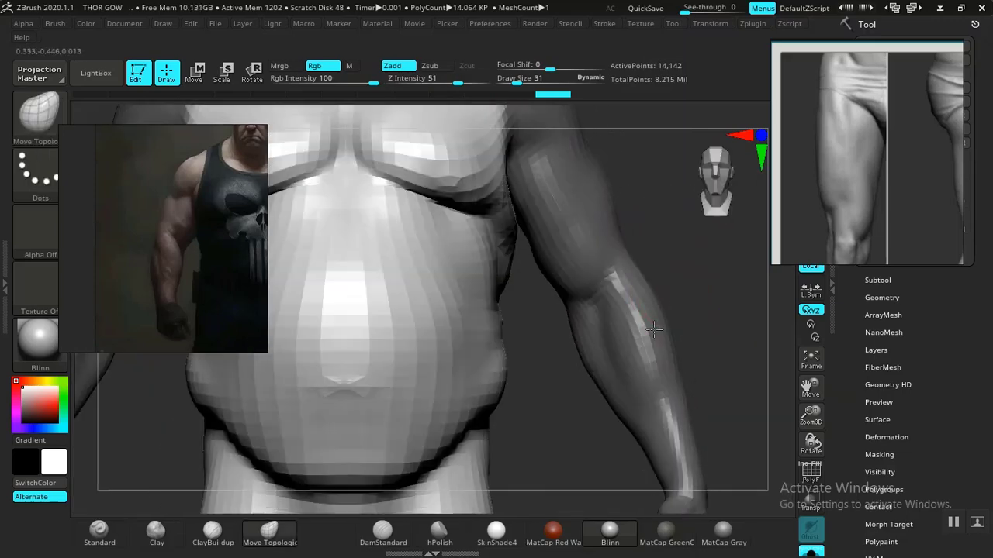
mouse_move(654, 330)
alt+mouse_down()
mouse_move(625, 264)
mouse_move(625, 301)
alt+mouse_up()
ctrl+click(527, 268)
ctrl+click(621, 278)
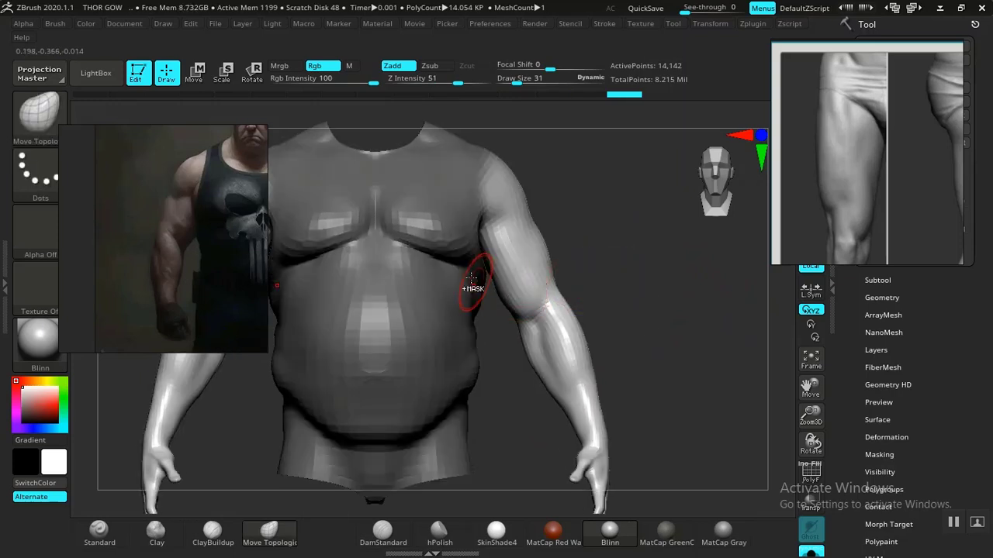
ctrl+click(423, 246)
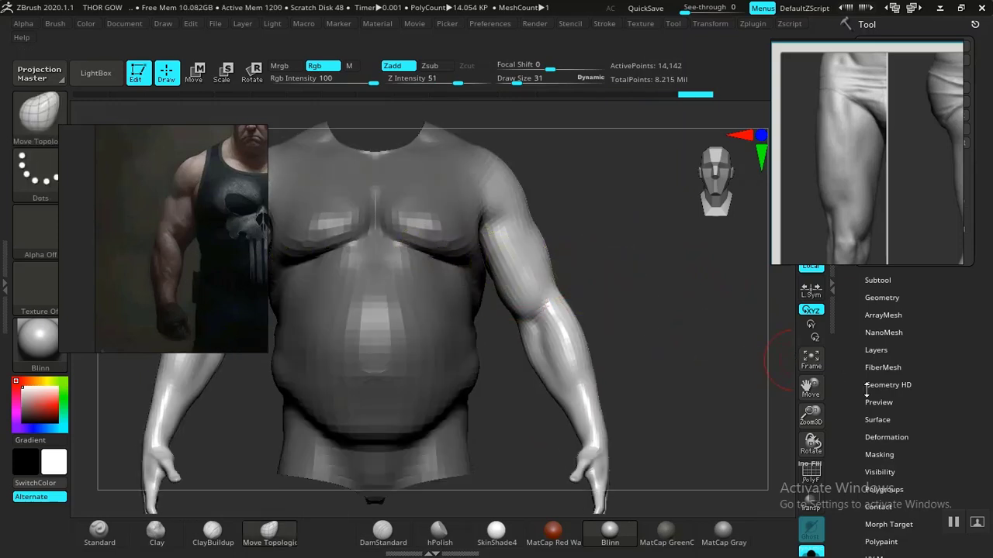
Inflate the unmasked arms slightly with the Inflate deformation, keeping the torso masked
scroll(858, 380, down, 5)
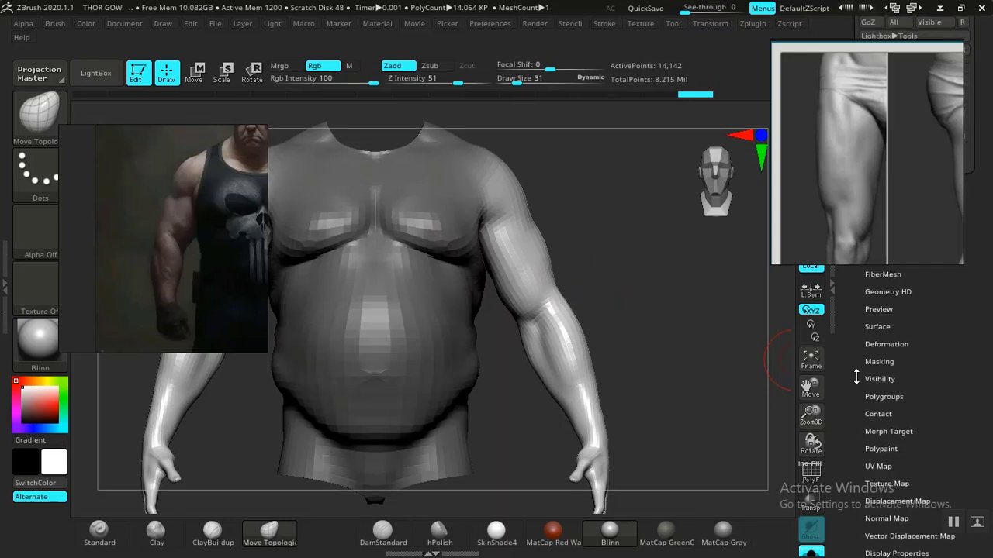
scroll(860, 379, up, 2)
click(886, 351)
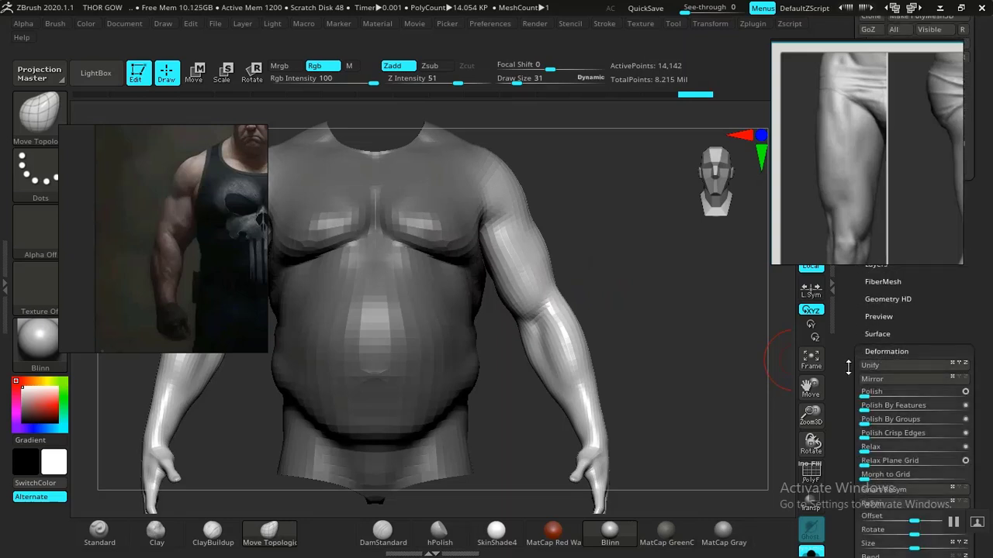
scroll(884, 356, down, 5)
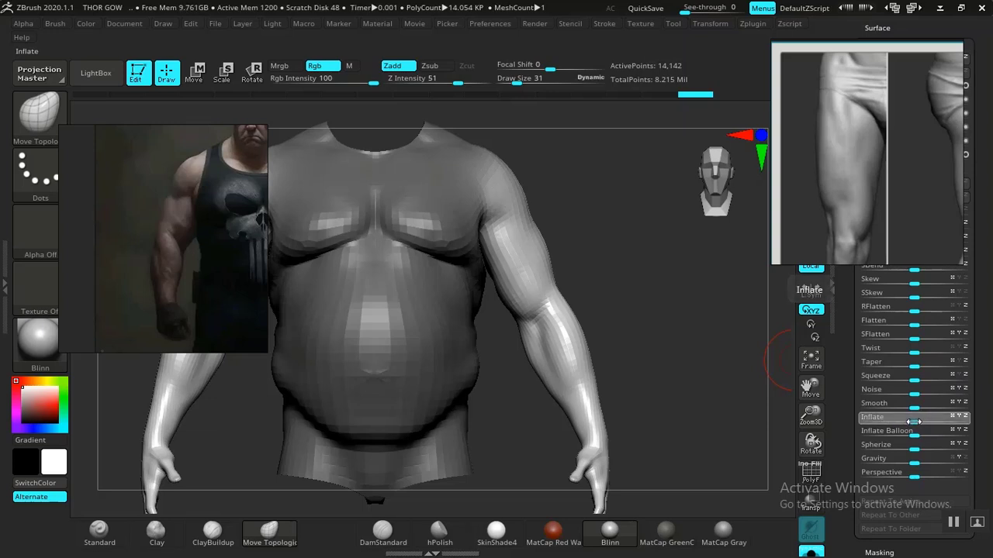
drag(916, 421, 918, 421)
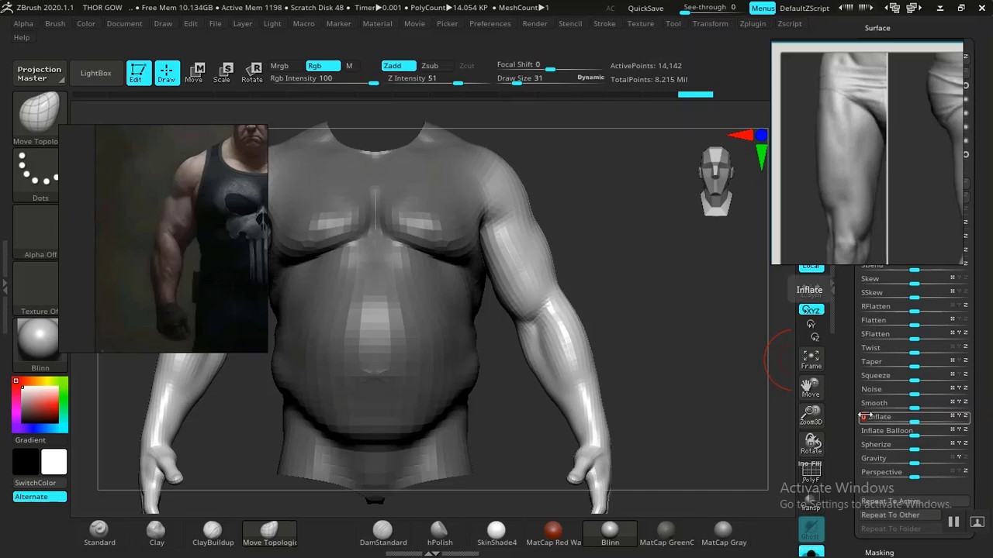
ctrl+right_drag(675, 353, 694, 221)
right_drag(686, 323, 711, 354)
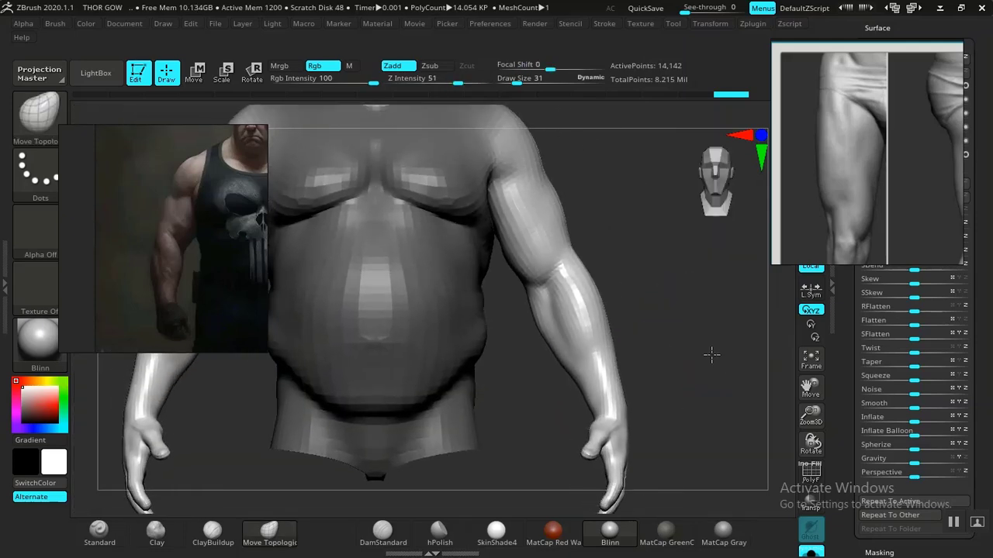
Save the scene and compare the arms before and after inflation in the undo history, ending on the latest state
key(ctrl+s)
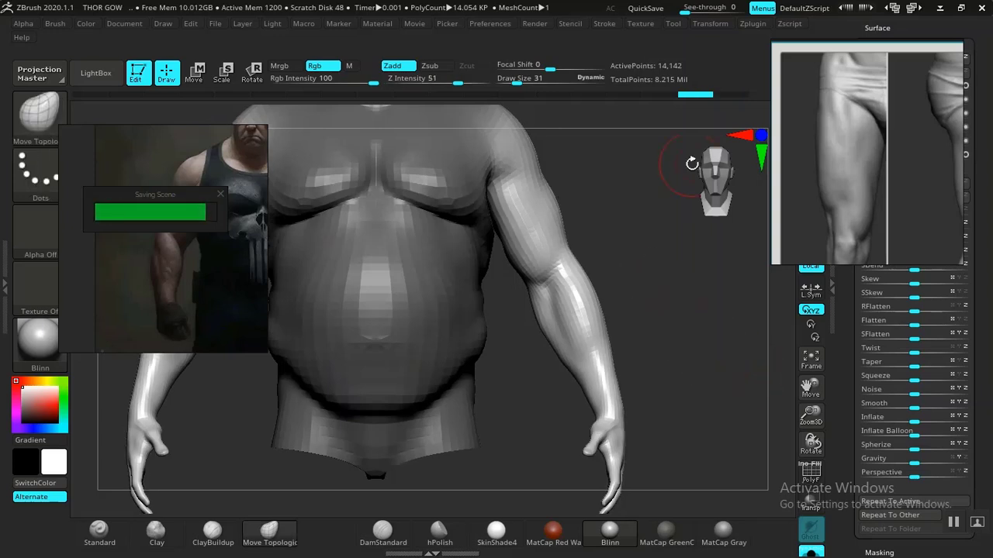
click(734, 95)
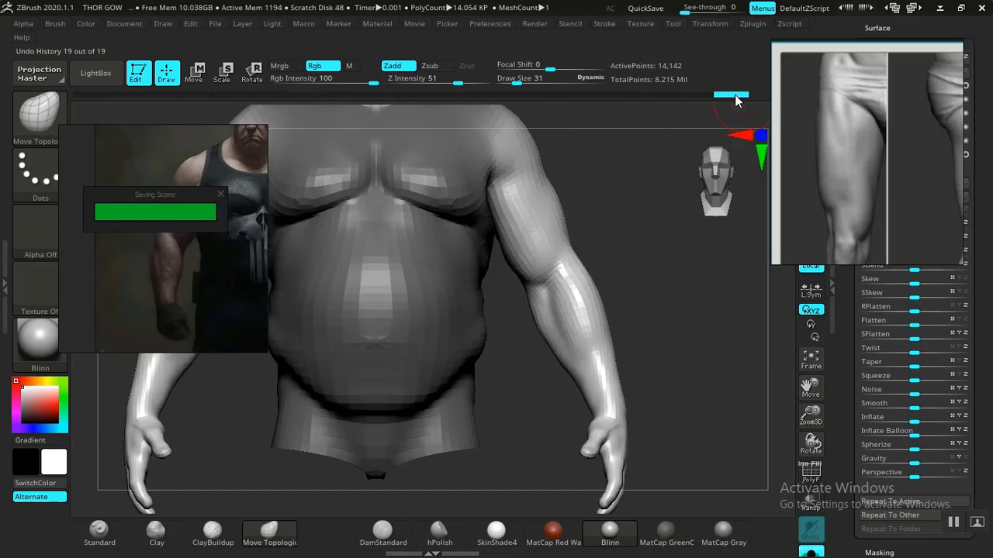
drag(687, 311, 649, 306)
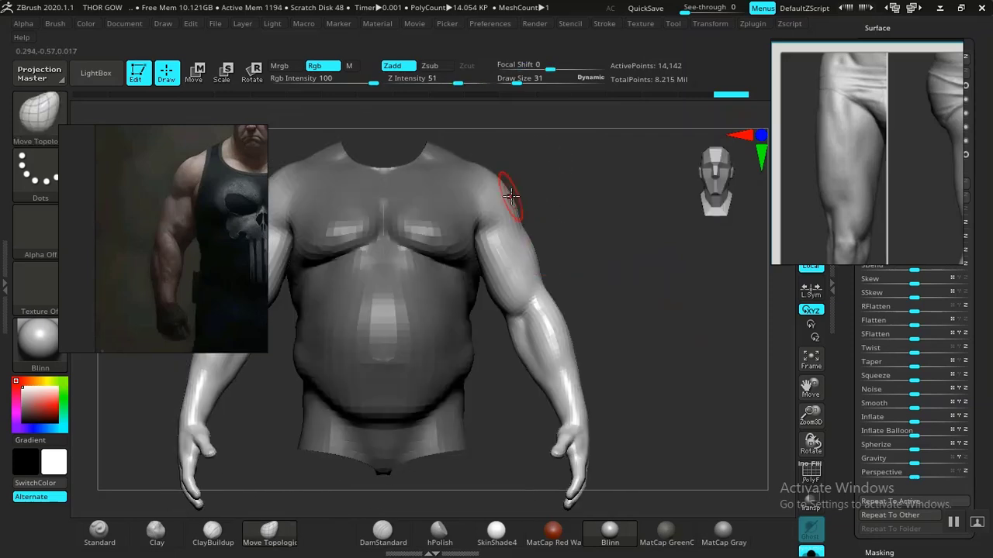
Add both hands up to the wrists to the mask with a lasso selection
alt+drag(645, 368, 652, 304)
key(ctrl)
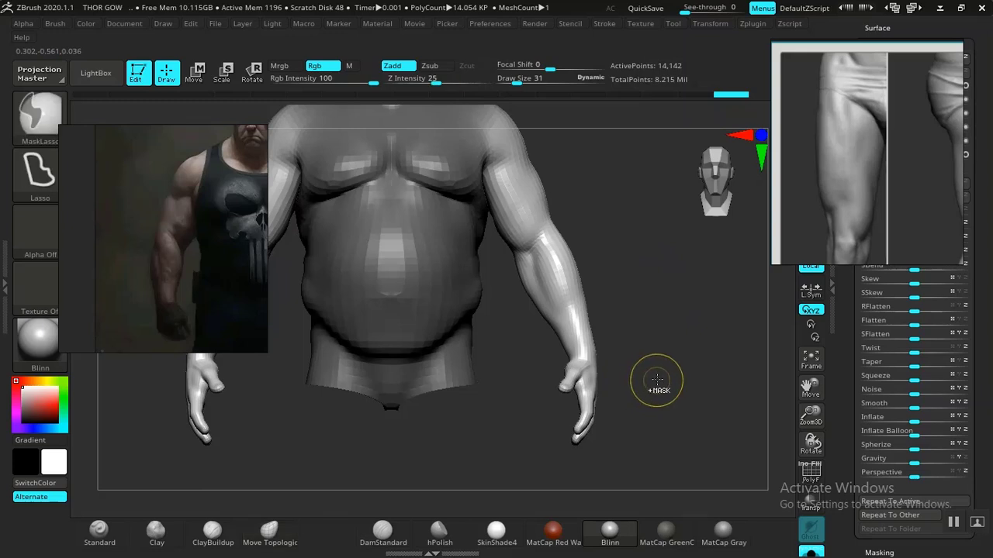
mouse_move(591, 347)
ctrl+mouse_down()
mouse_move(653, 413)
mouse_move(683, 465)
ctrl+mouse_up()
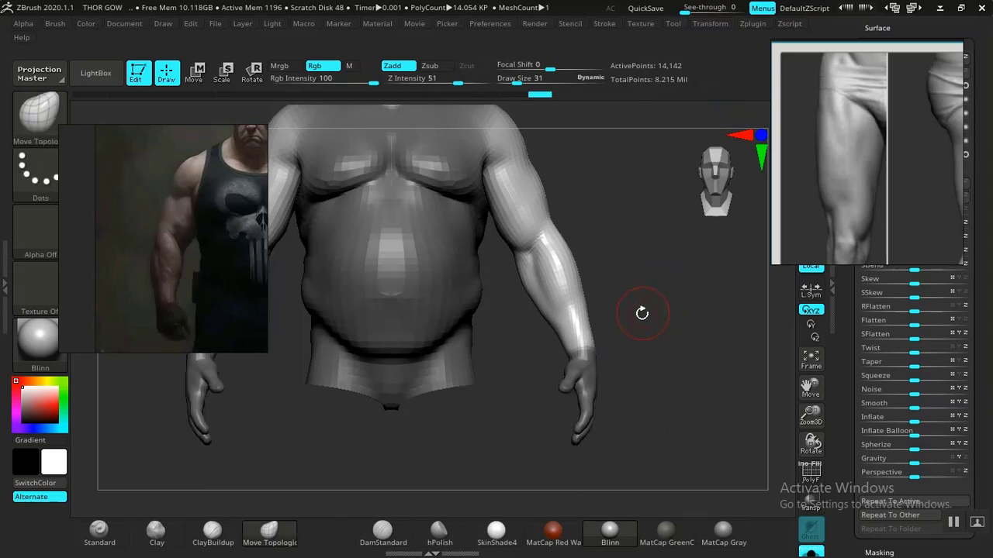
drag(622, 343, 651, 377)
key(ctrl)
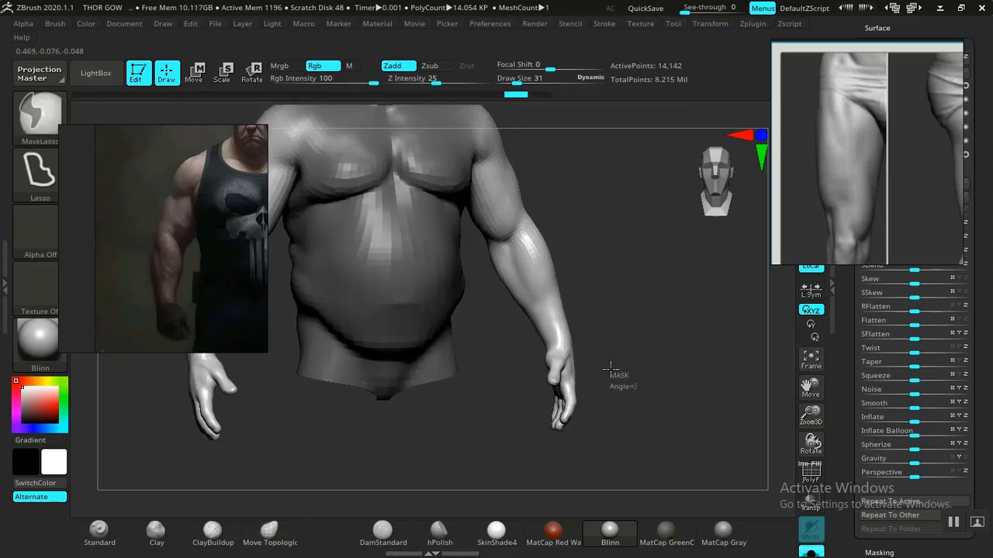
ctrl+drag(516, 366, 611, 457)
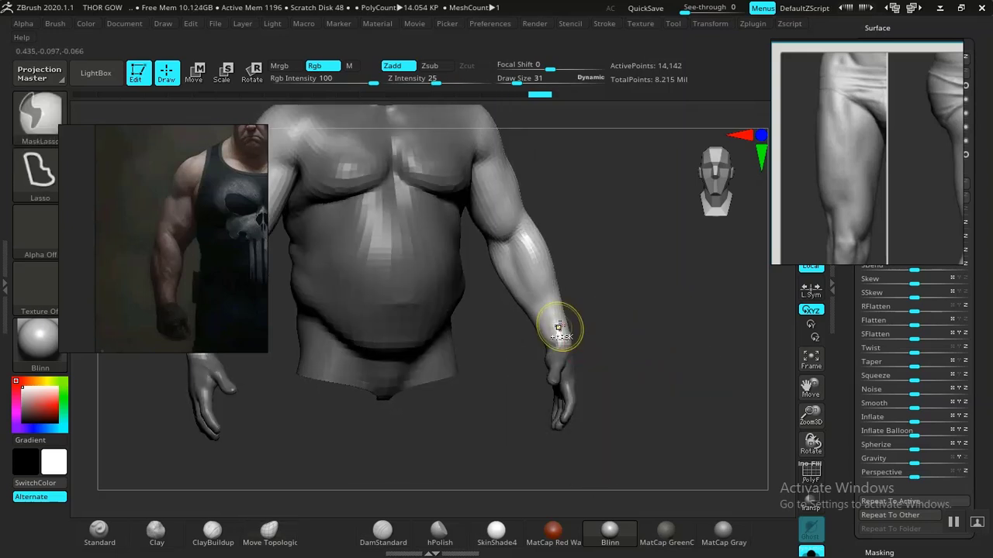
Inflate the unmasked upper arms and forearms by 4 with the Inflate deformation
mouse_move(662, 304)
mouse_down()
mouse_move(636, 280)
mouse_move(662, 272)
mouse_move(674, 308)
mouse_up()
mouse_move(644, 225)
alt+mouse_down()
mouse_move(691, 325)
mouse_move(687, 313)
mouse_move(701, 323)
mouse_move(692, 351)
alt+mouse_up()
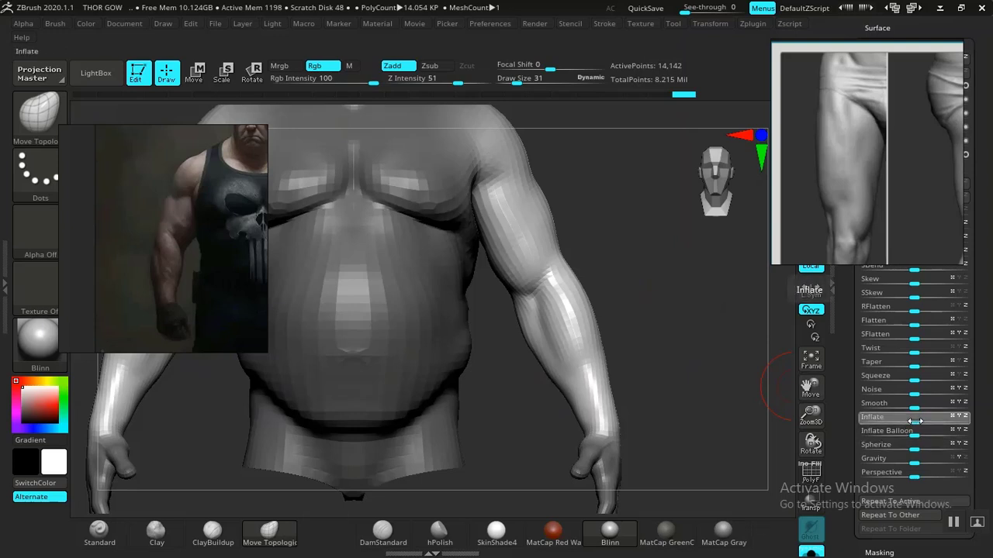
drag(917, 421, 918, 420)
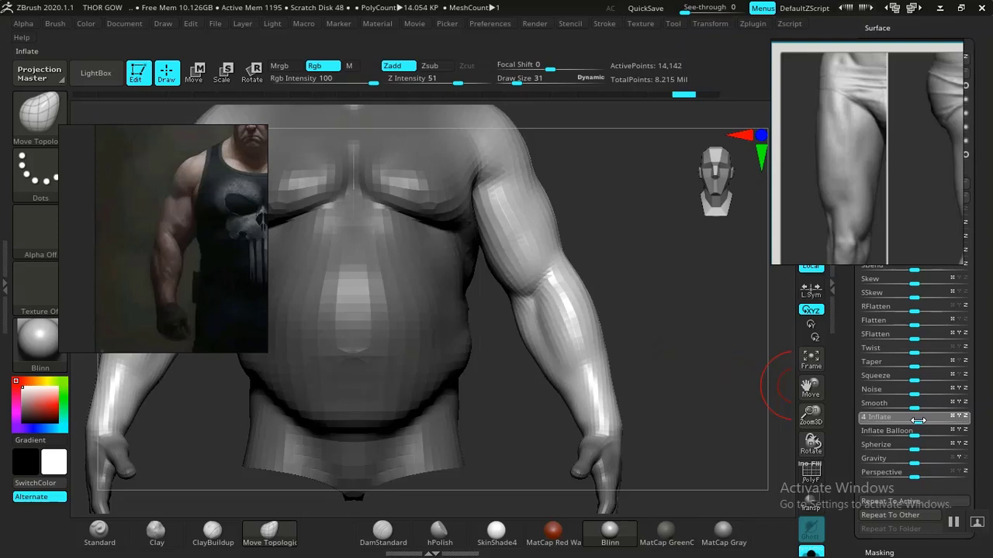
alt+drag(673, 333, 647, 310)
alt+drag(648, 311, 699, 348)
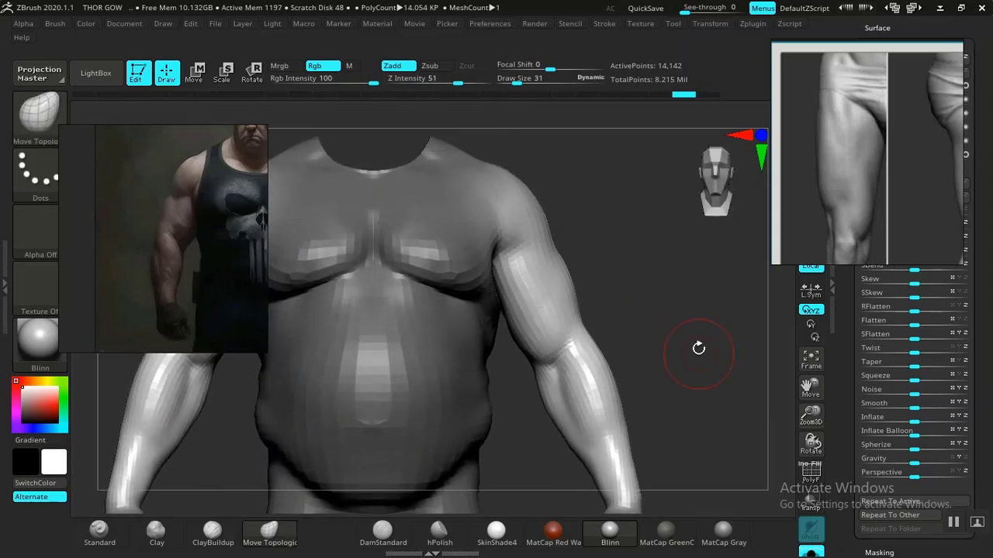
Extend the lasso mask over the forearms and inflate only the upper arms further
alt+drag(628, 302, 630, 279)
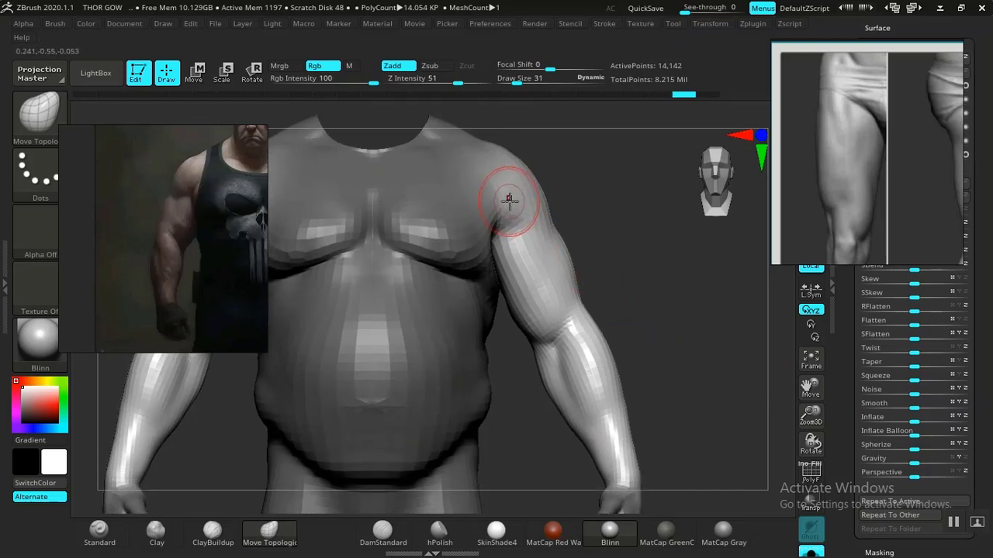
alt+drag(655, 344, 646, 327)
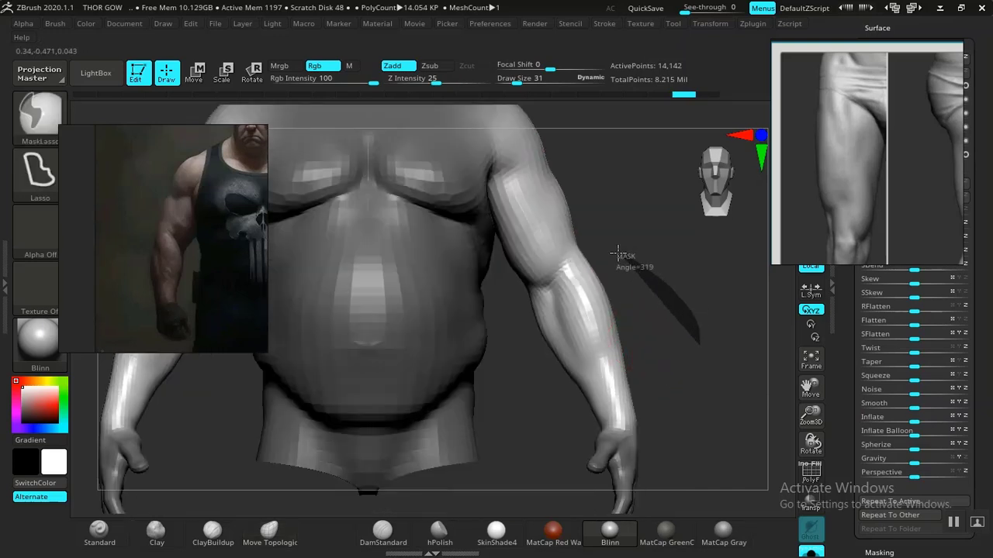
ctrl+drag(524, 362, 721, 481)
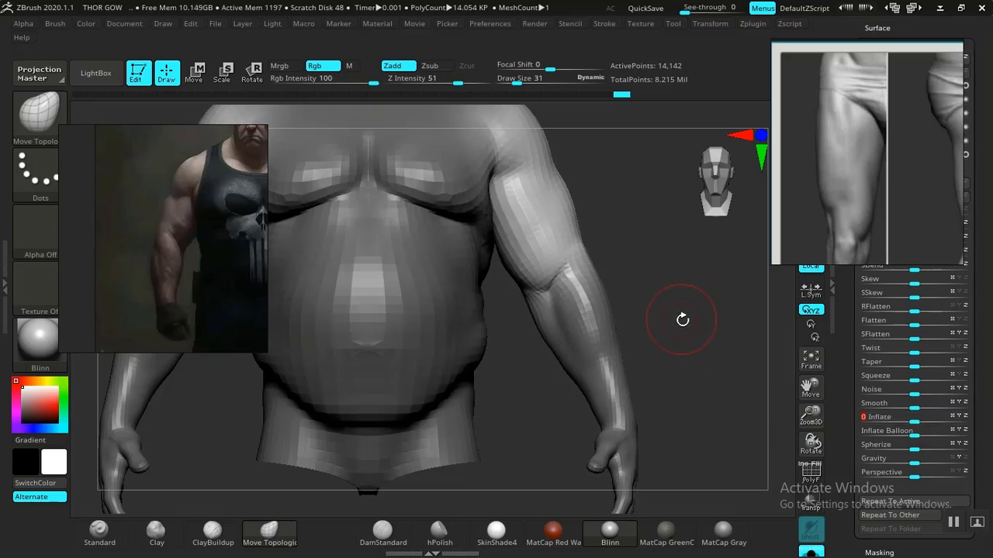
drag(683, 320, 608, 342)
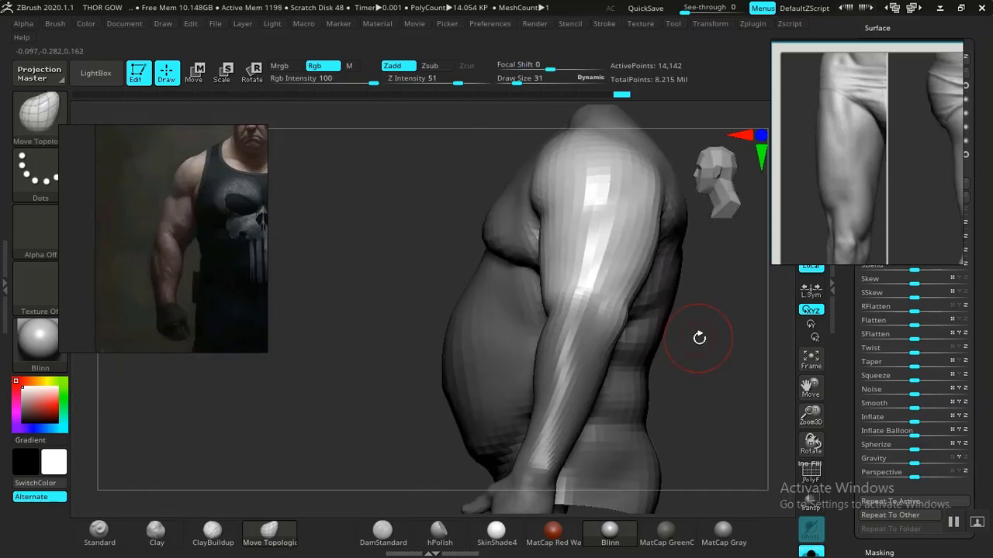
mouse_move(698, 338)
mouse_down()
mouse_move(747, 345)
mouse_move(674, 323)
mouse_move(665, 333)
mouse_move(649, 310)
mouse_move(660, 335)
mouse_move(638, 275)
mouse_move(574, 231)
mouse_move(671, 322)
mouse_move(648, 305)
mouse_up()
Clear the mask from the whole mesh and review the arm proportions against the reference
key(ctrl)
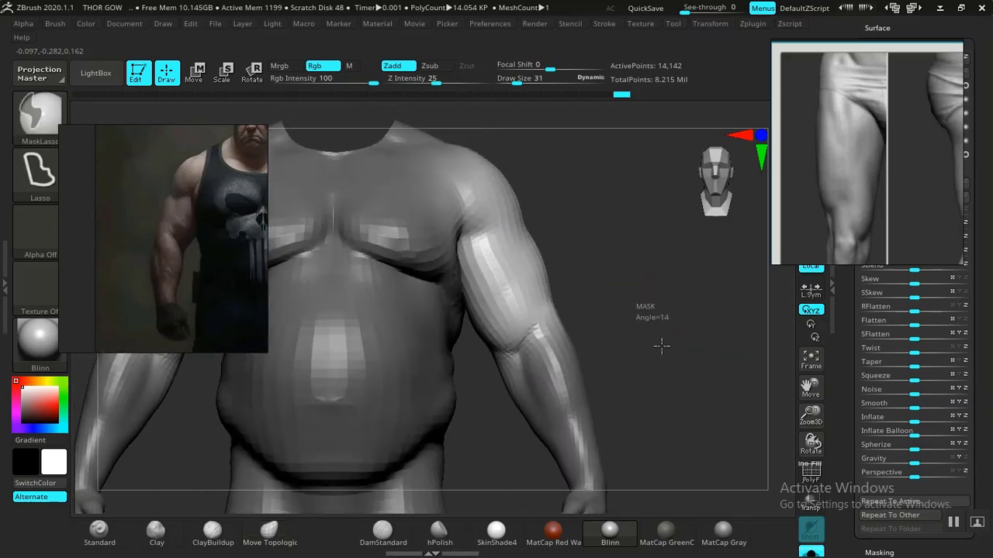
ctrl+drag(661, 346, 665, 349)
mouse_move(634, 300)
alt+mouse_down()
mouse_move(659, 285)
mouse_move(709, 342)
mouse_move(626, 332)
mouse_move(724, 341)
mouse_move(608, 260)
alt+mouse_up()
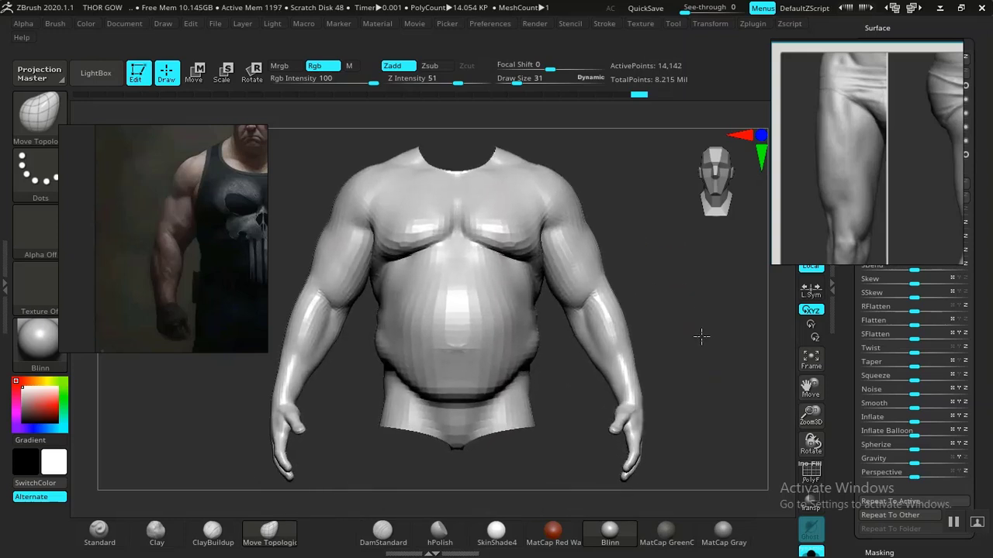
drag(696, 337, 638, 304)
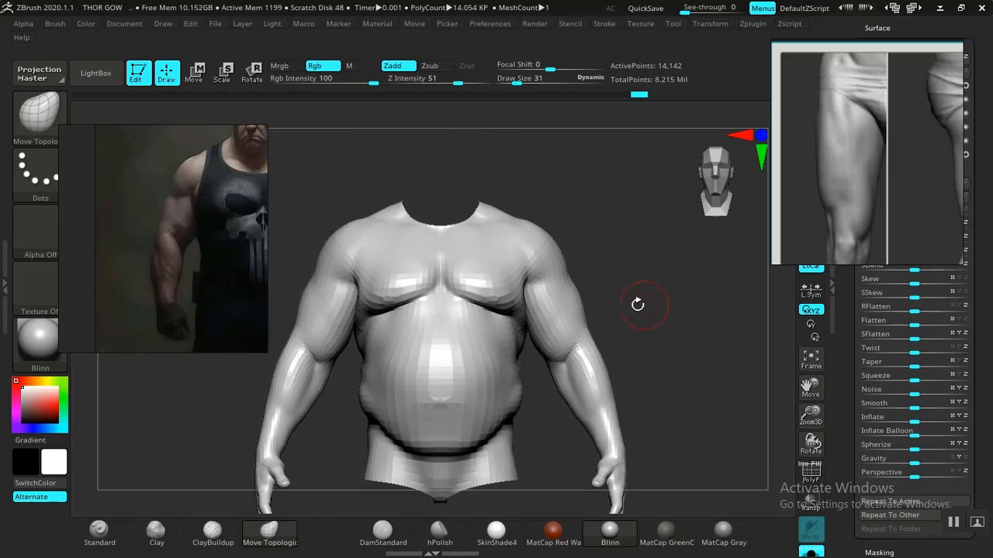
Set the Move Topological brush's draw size to 45 and thicken the wrist and lower forearm
drag(422, 176, 418, 363)
key(space)
mouse_move(417, 303)
mouse_down()
mouse_move(365, 348)
mouse_move(465, 336)
mouse_move(418, 380)
mouse_up()
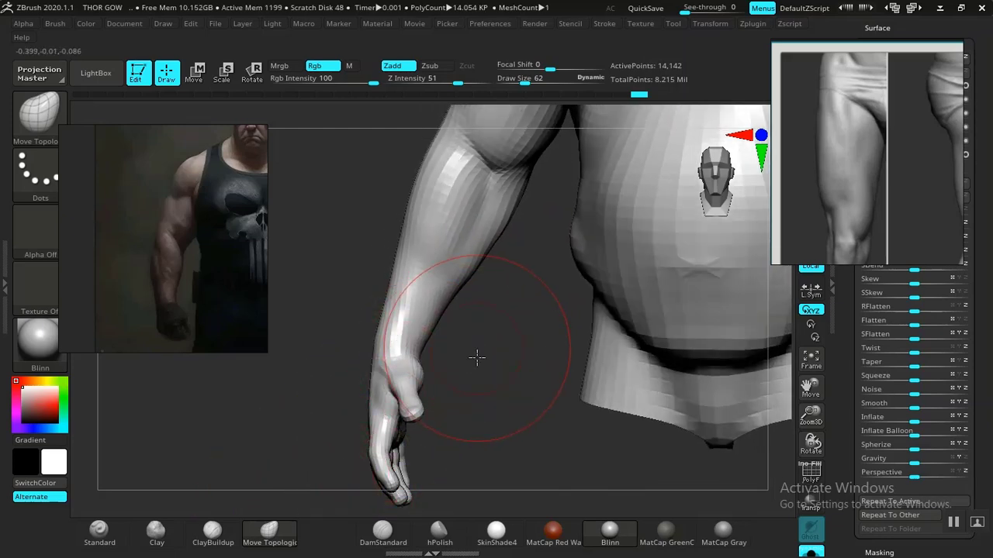
drag(477, 357, 417, 308)
key(space)
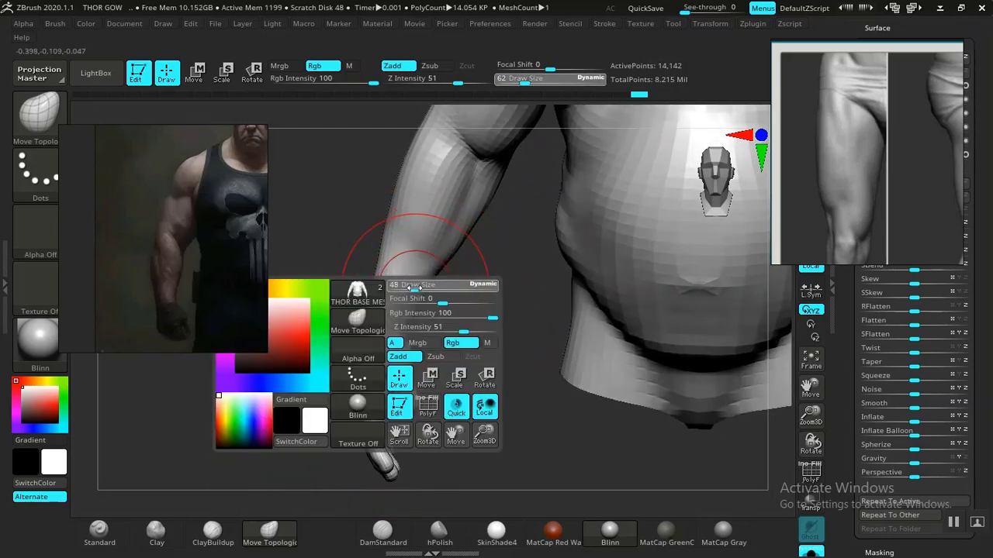
key(space)
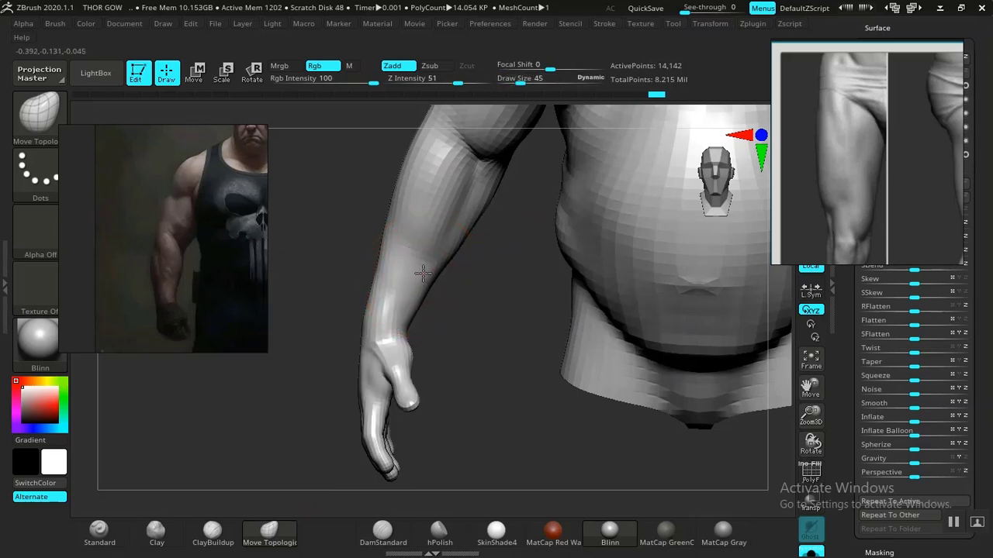
Reshape the forearm and wrist contours with the Move Topological brush from the back, underside and side
right_drag(418, 260, 369, 279)
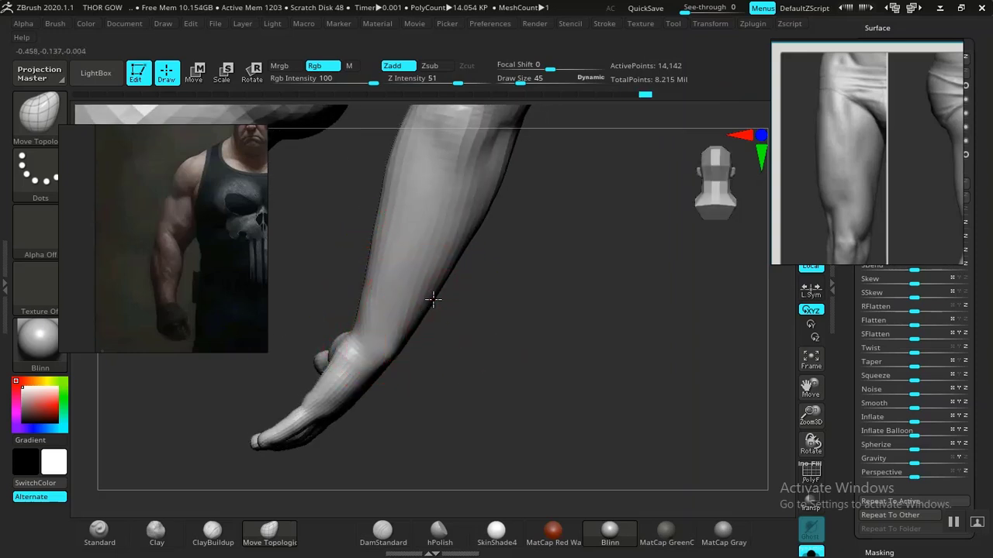
right_drag(499, 288, 579, 330)
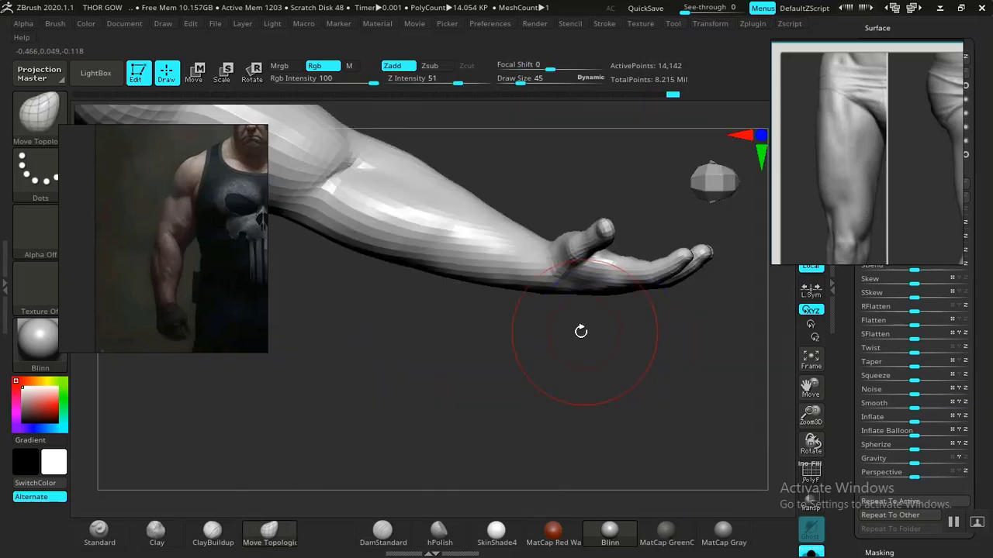
right_drag(535, 395, 478, 392)
key(f)
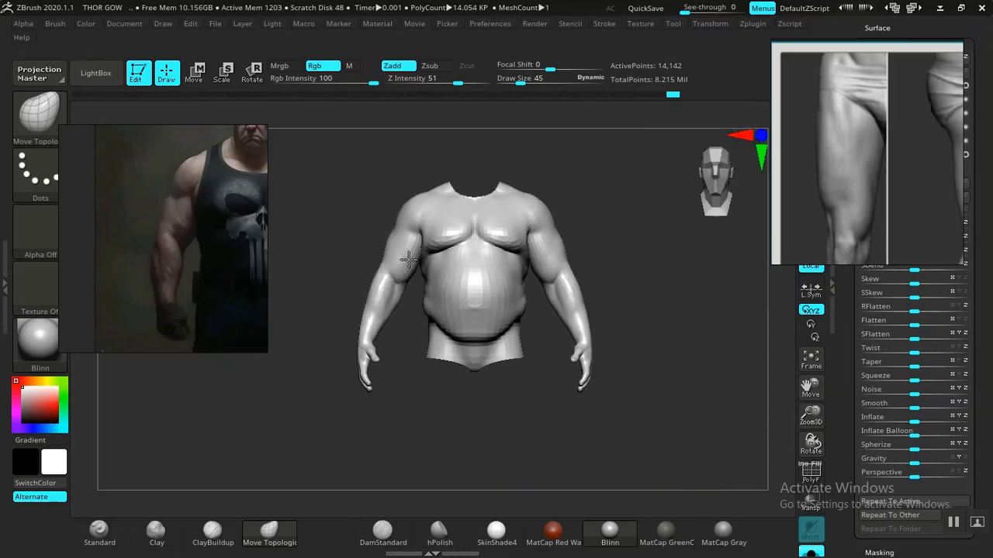
ctrl+right_drag(432, 309, 515, 357)
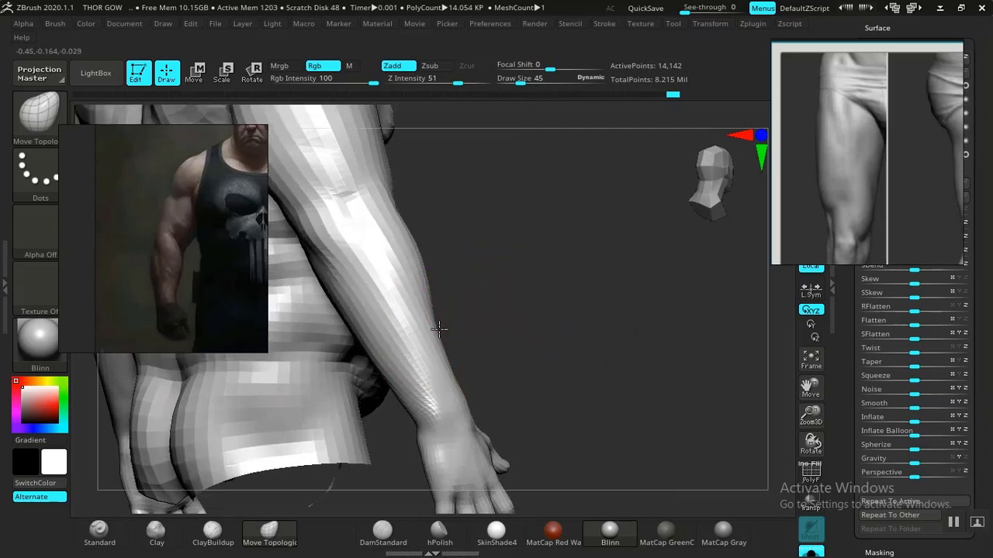
mouse_move(439, 331)
right_down()
mouse_move(504, 334)
mouse_move(466, 332)
right_up()
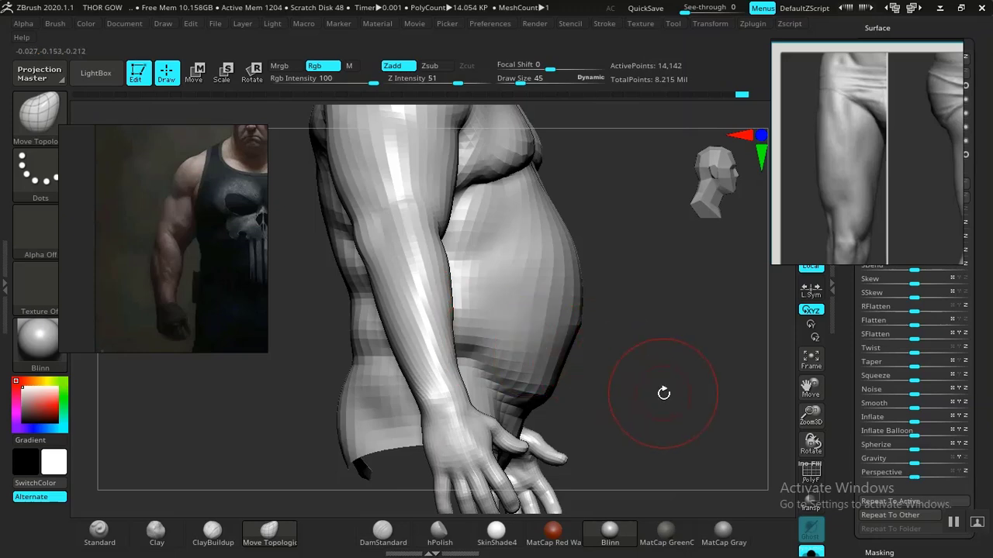
right_drag(663, 394, 603, 389)
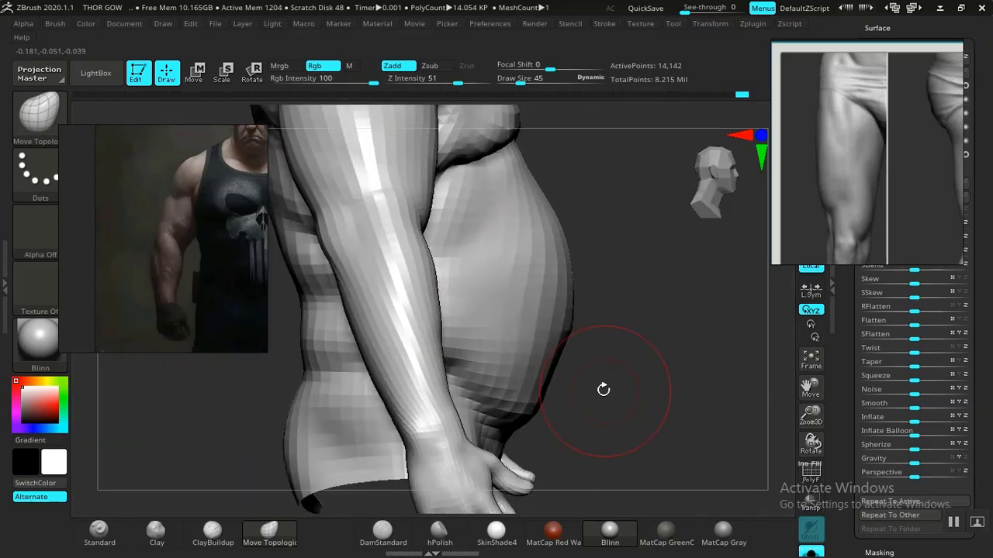
Switch to the DamStandard brush with a draw size of 29 and frame the forearm for carving
click(380, 530)
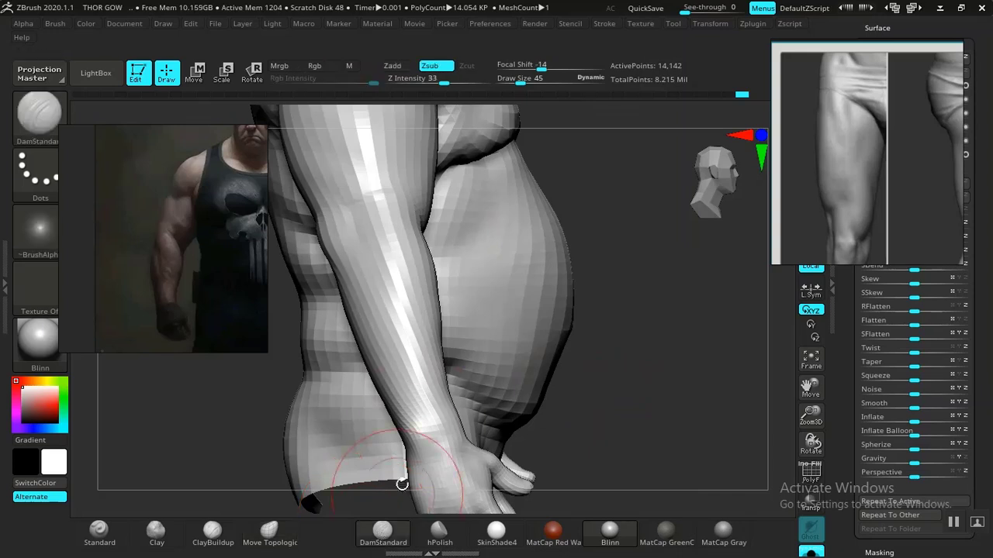
key(space)
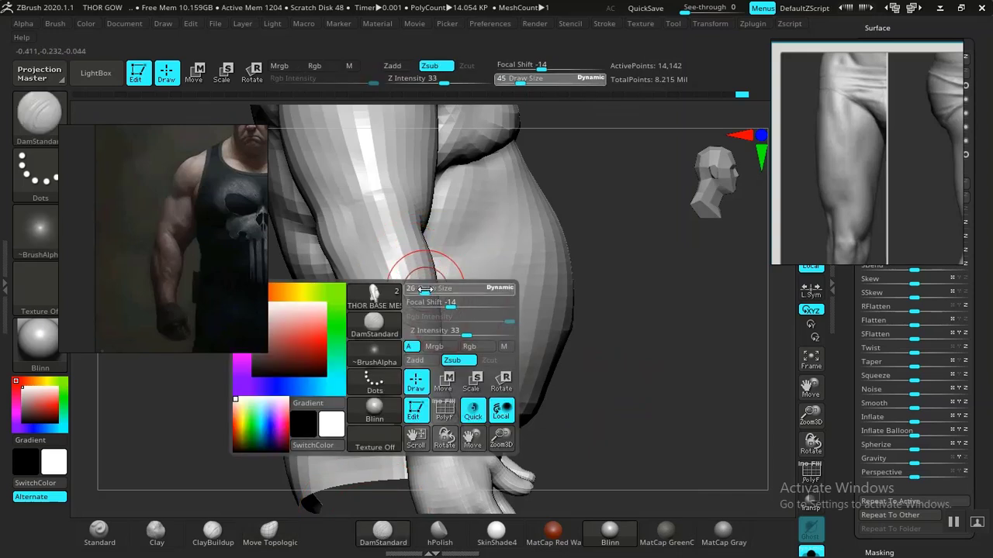
drag(427, 289, 423, 290)
mouse_move(623, 401)
alt+right_down()
mouse_move(627, 412)
mouse_move(618, 408)
alt+right_up()
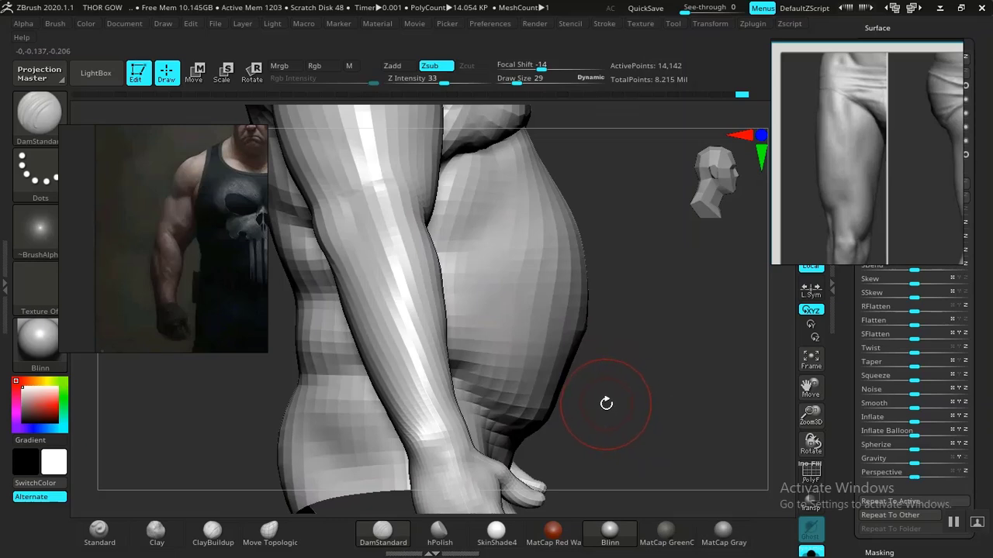
right_drag(608, 402, 591, 394)
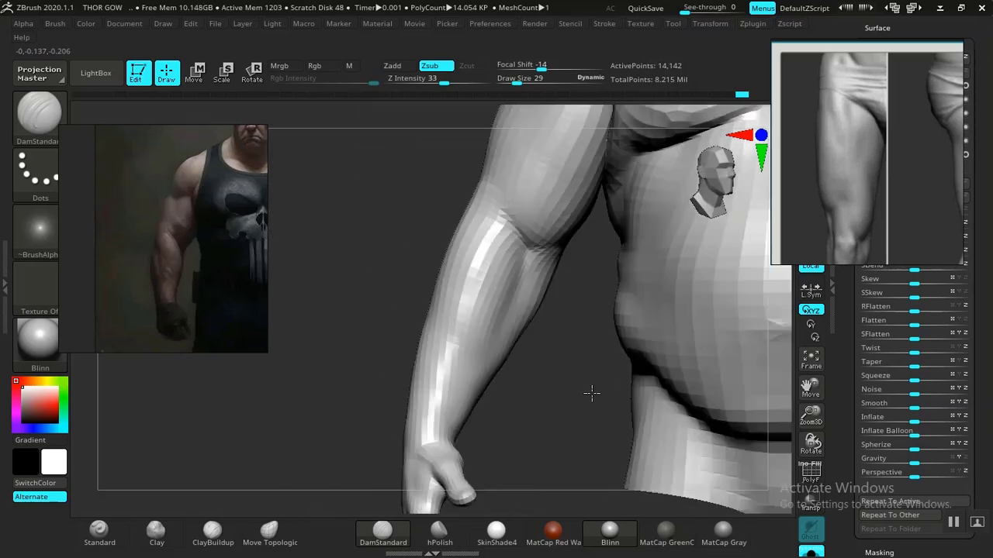
Carve a shallow muscle groove along the outer forearm with the DamStandard brush, checking it from the front and side
key(f)
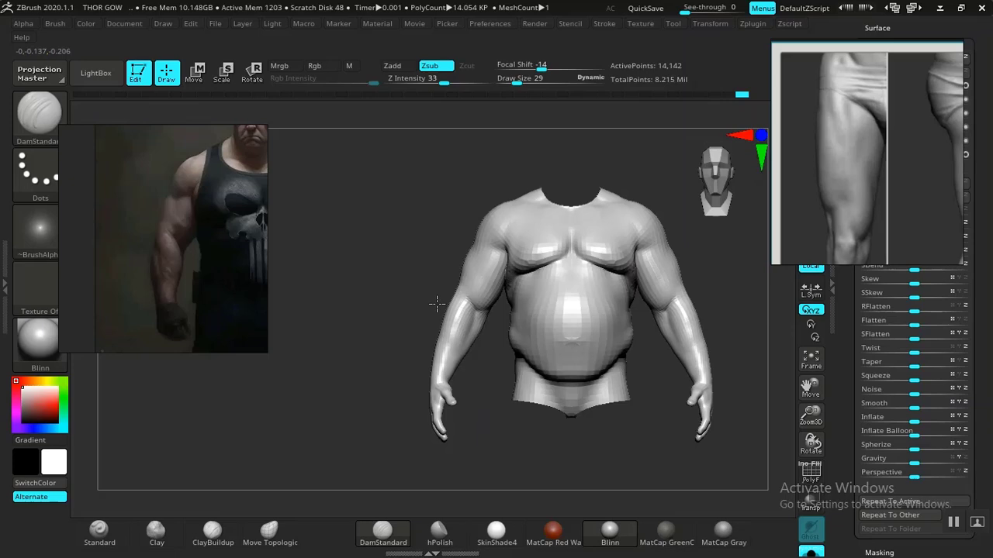
ctrl+right_drag(437, 304, 629, 404)
alt+right_drag(635, 369, 634, 432)
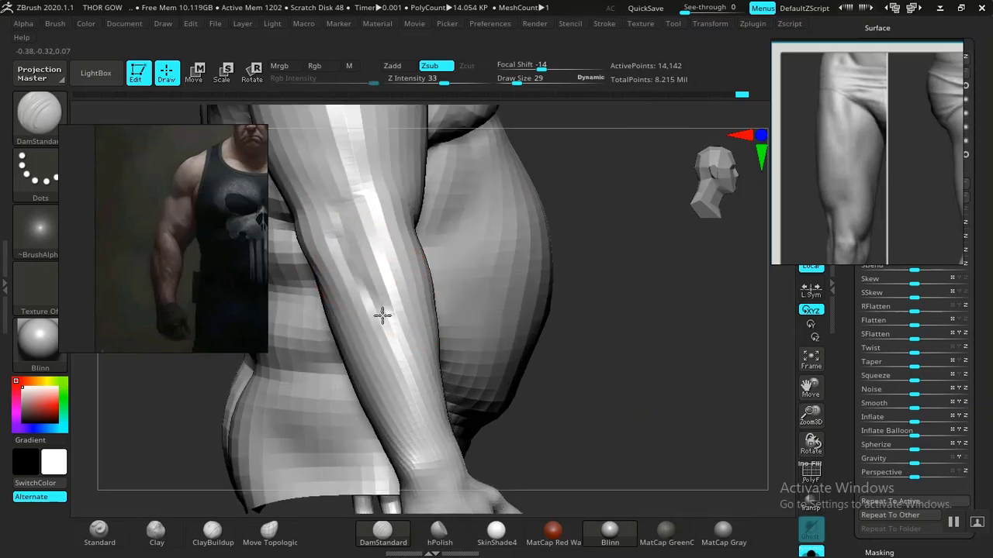
right_drag(421, 367, 628, 398)
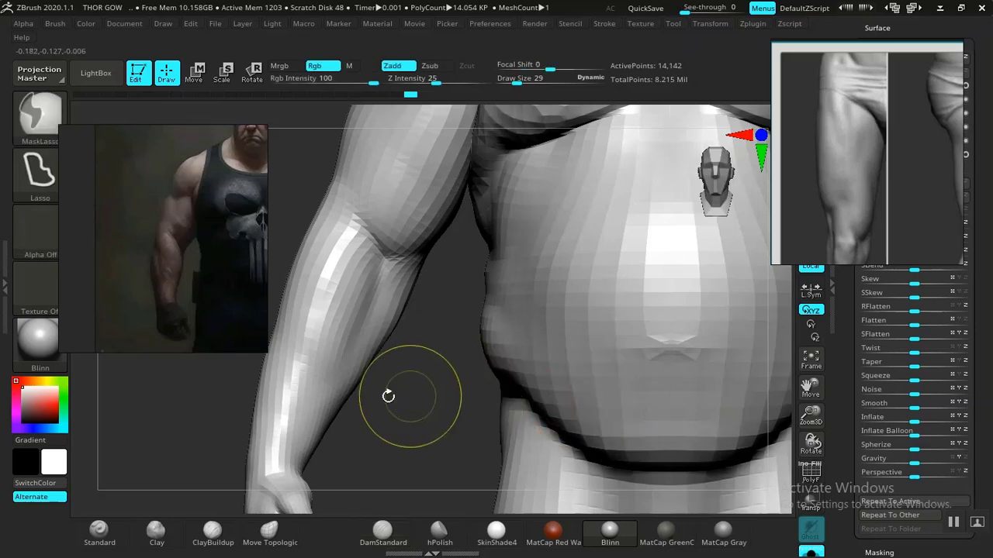
mouse_move(387, 395)
right_down()
mouse_move(434, 402)
mouse_move(365, 401)
right_up()
key(ctrl)
right_drag(283, 414, 413, 354)
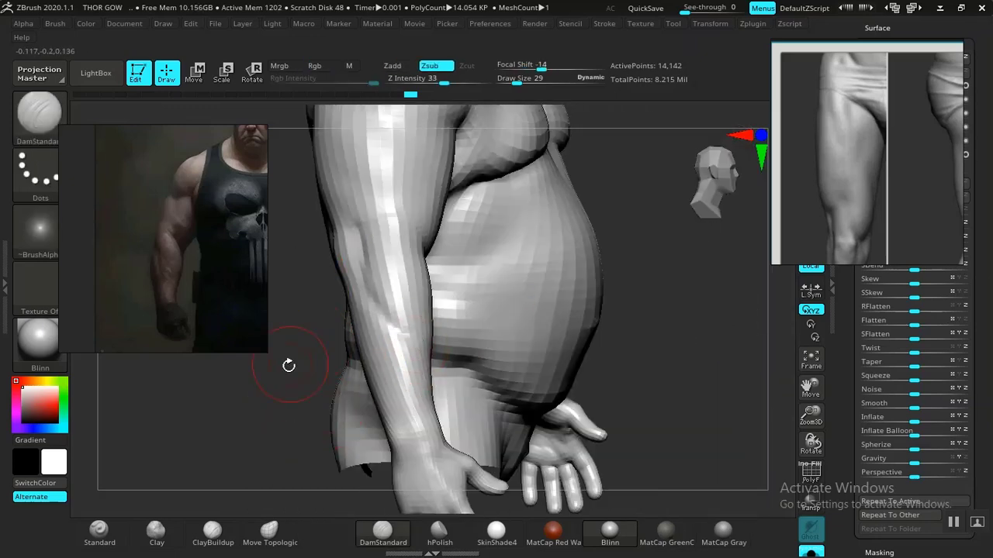
Set the DamStandard brush's draw size to 16 and deepen the muscle separation along the outer forearm below the elbow
right_drag(289, 366, 389, 368)
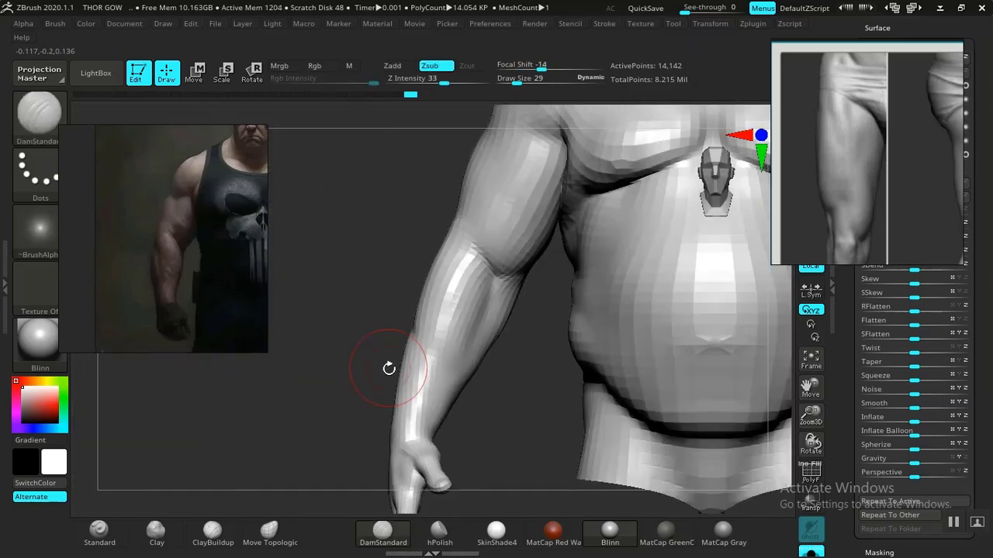
mouse_move(504, 380)
right_down()
mouse_move(534, 439)
mouse_move(603, 443)
mouse_move(585, 450)
mouse_move(313, 419)
mouse_move(310, 437)
mouse_move(344, 429)
right_up()
key(space)
drag(407, 269, 402, 269)
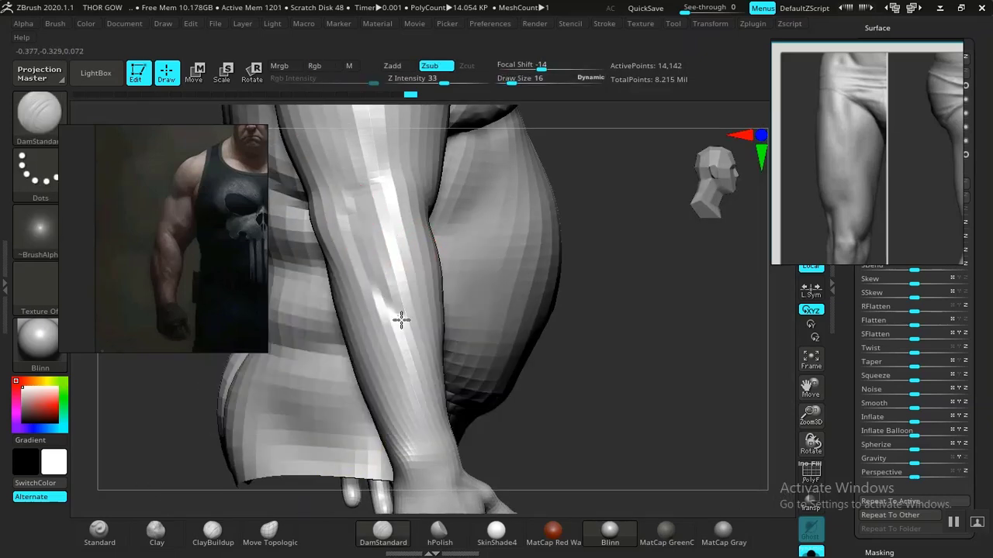
right_drag(654, 425, 424, 443)
alt+drag(423, 443, 396, 407)
right_drag(396, 407, 426, 410)
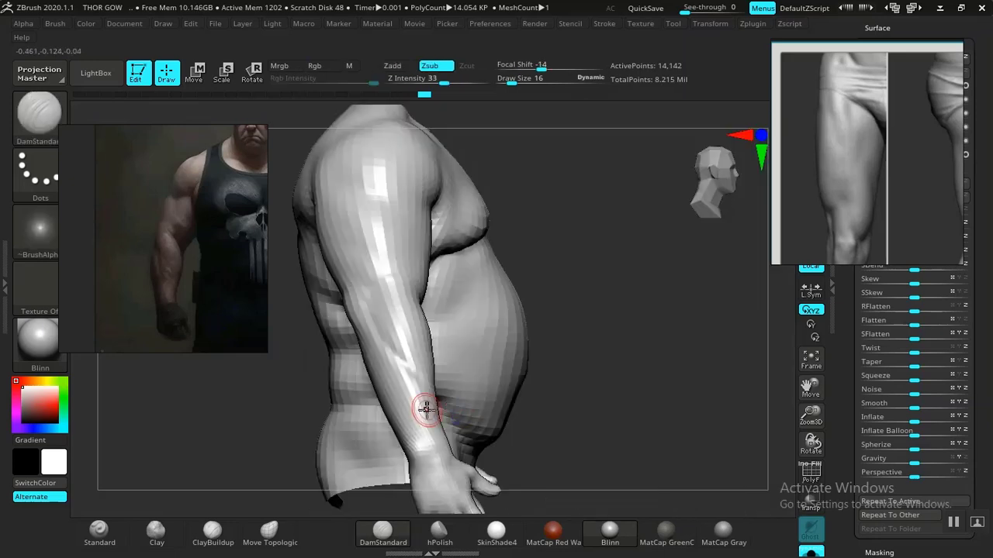
Set the Smooth brush's Z intensity to 20, soften the forearm carving, and recarve the muscle line with DamStandard
right_drag(608, 395, 557, 320)
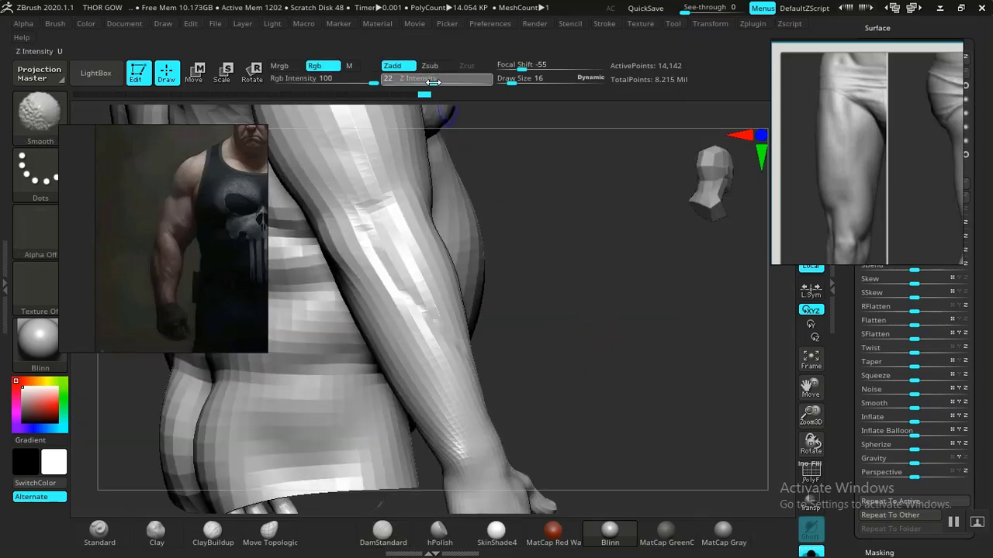
mouse_move(546, 352)
right_down()
mouse_move(594, 355)
mouse_move(543, 370)
mouse_move(363, 303)
right_up()
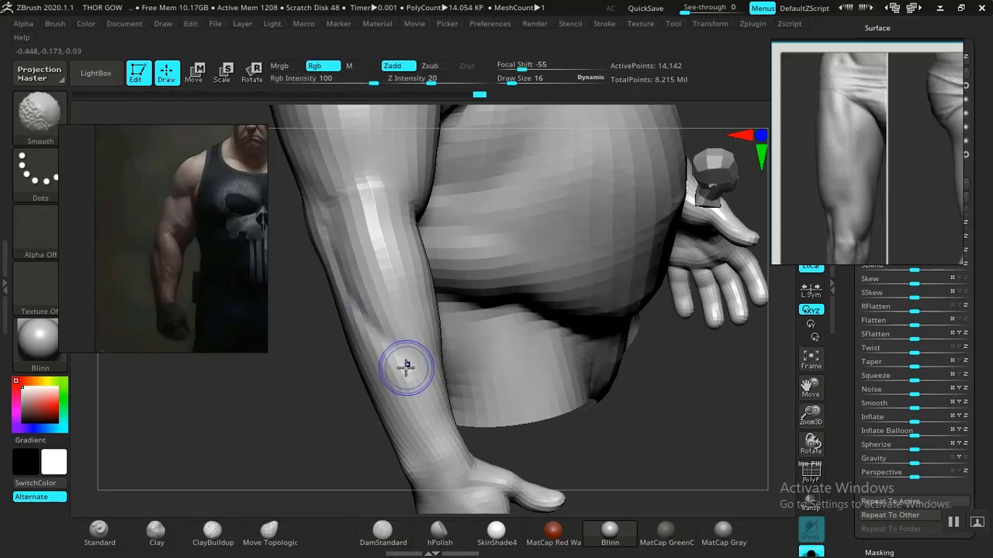
mouse_move(283, 380)
right_down()
mouse_move(323, 412)
mouse_move(321, 443)
mouse_move(376, 395)
mouse_move(389, 363)
mouse_move(538, 308)
mouse_move(541, 325)
mouse_move(408, 270)
right_up()
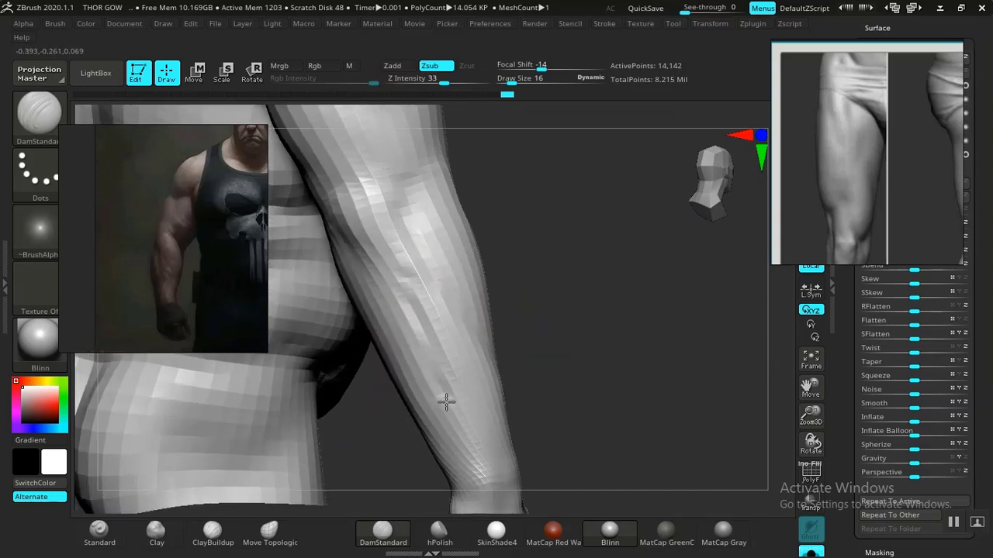
Build up the back of the forearm and the elbow area with the Clay brush at draw size 16, smoothing the strokes
mouse_move(549, 330)
right_down()
mouse_move(538, 328)
mouse_move(576, 368)
mouse_move(525, 312)
mouse_move(589, 318)
mouse_move(578, 312)
mouse_move(561, 317)
mouse_move(594, 333)
mouse_move(552, 257)
mouse_move(304, 450)
right_up()
click(152, 532)
mouse_move(179, 480)
right_down()
mouse_move(191, 432)
mouse_move(389, 316)
right_up()
right_drag(527, 320, 420, 335)
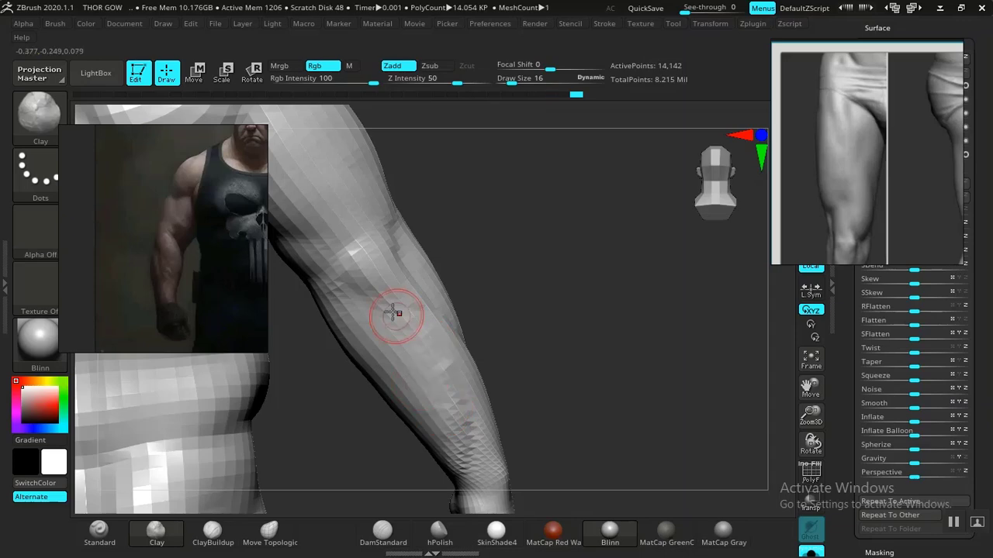
mouse_move(570, 353)
mouse_down()
mouse_move(536, 343)
mouse_move(435, 362)
mouse_up()
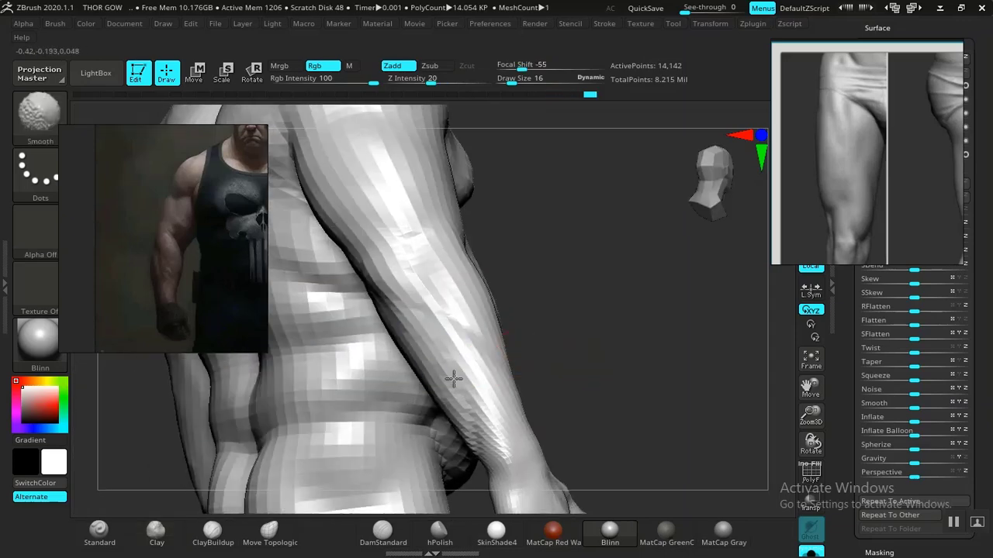
drag(609, 338, 562, 344)
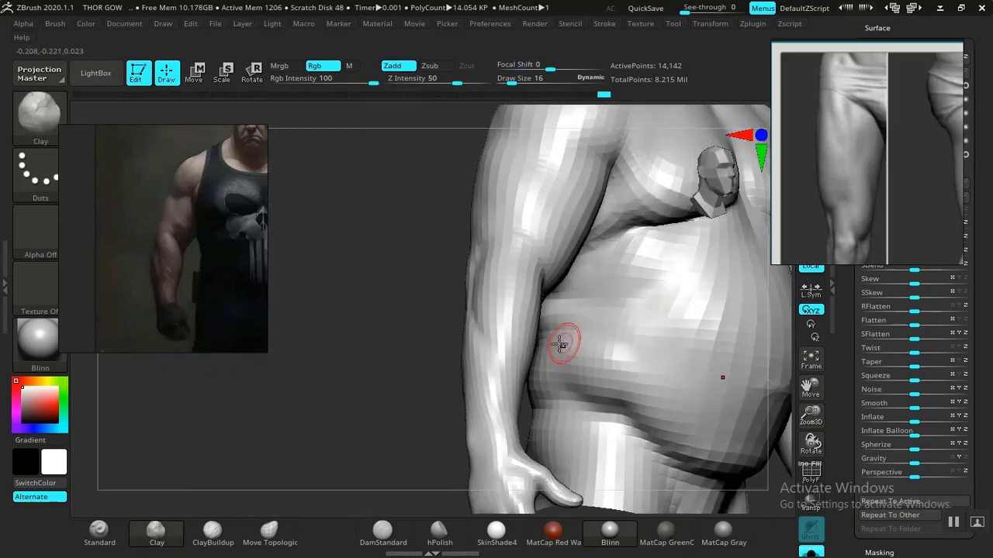
mouse_move(378, 370)
mouse_down()
mouse_move(398, 414)
mouse_move(452, 318)
mouse_up()
Set the Clay brush's draw size to 24 and add volume to the outer forearm muscles, smoothing the transitions
key(space)
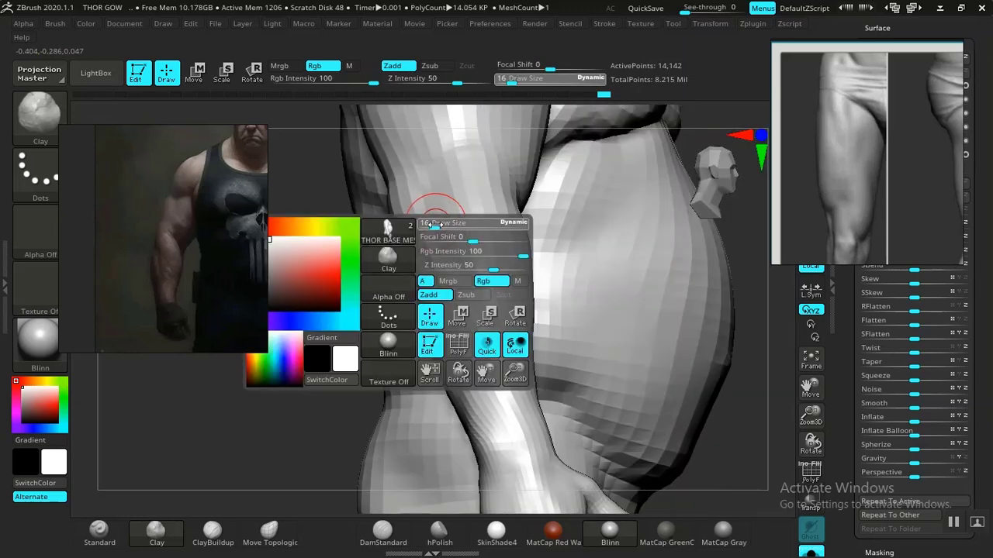
drag(438, 223, 441, 224)
drag(346, 319, 442, 329)
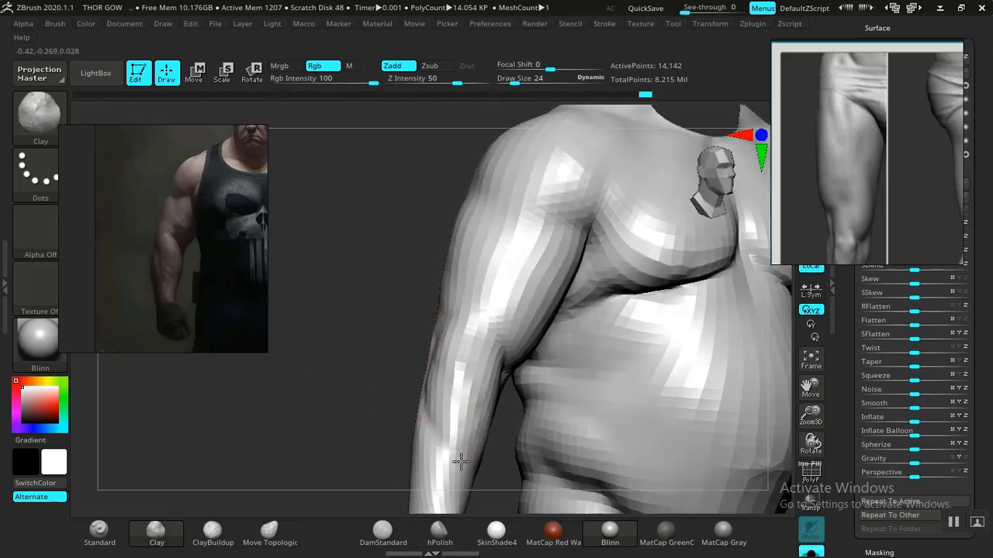
right_drag(453, 439, 411, 365)
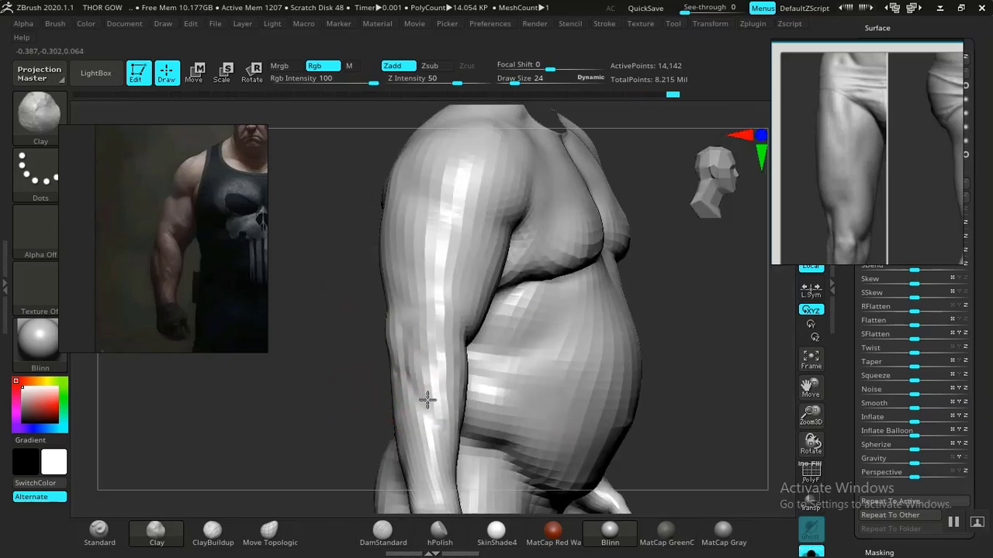
mouse_move(466, 417)
right_down()
mouse_move(266, 372)
mouse_move(425, 389)
right_up()
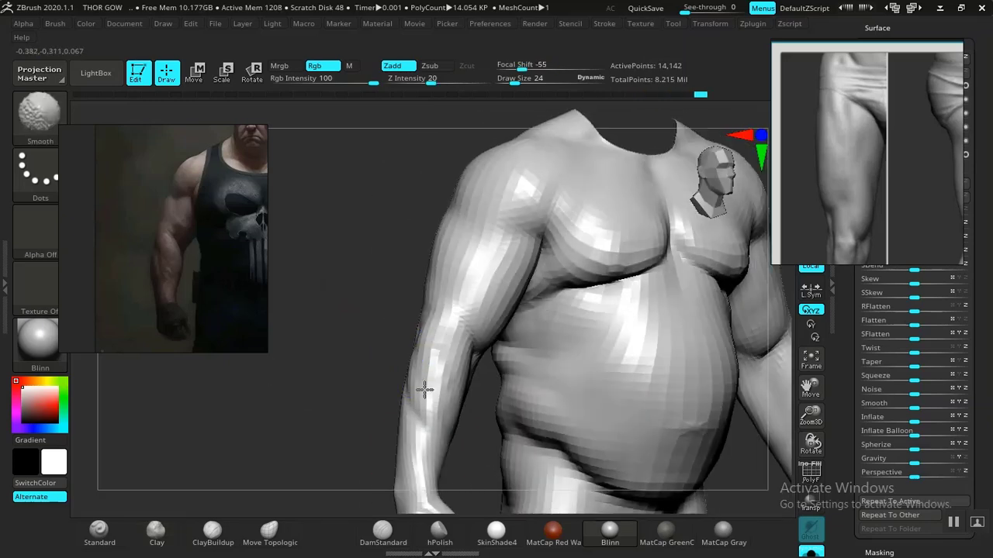
mouse_move(348, 393)
right_down()
mouse_move(483, 370)
mouse_move(567, 480)
mouse_move(467, 389)
mouse_move(468, 330)
mouse_move(465, 339)
right_up()
Subdivide the body mesh one level and frame the whole figure from the front
ctrl+right_drag(575, 458, 307, 317)
ctrl+right_drag(384, 407, 433, 506)
right_drag(435, 427, 519, 396)
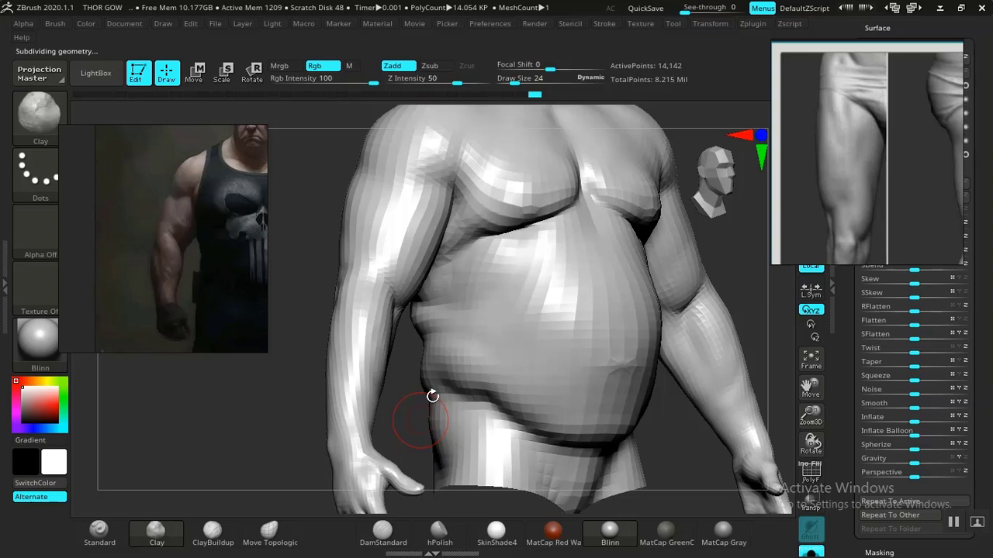
key(d)
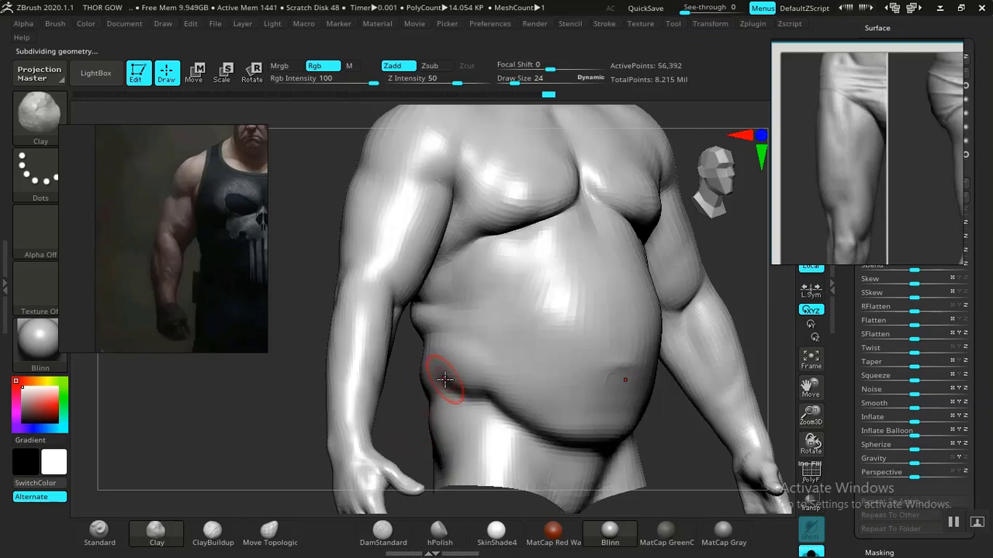
key(f)
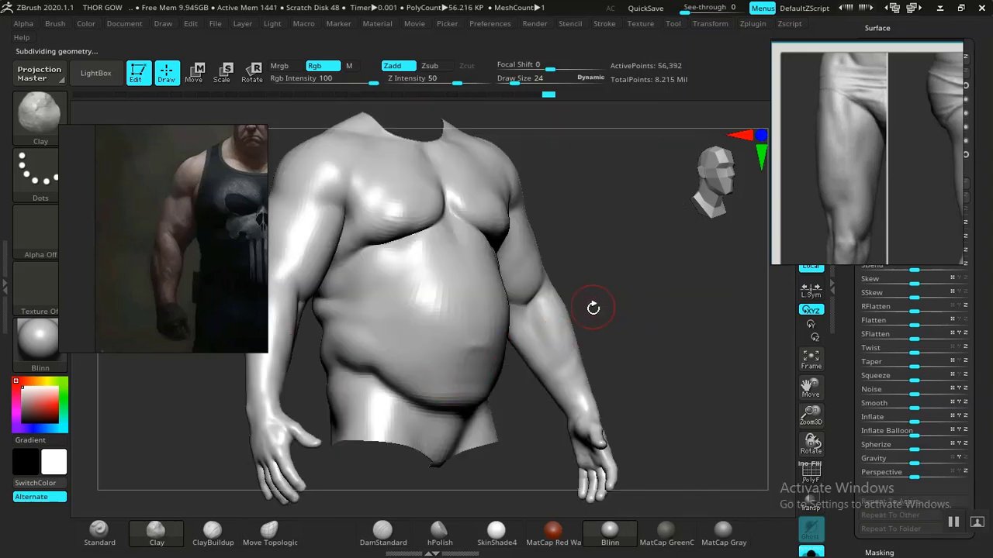
mouse_move(646, 307)
shift+right_down()
mouse_move(620, 299)
mouse_move(647, 297)
mouse_move(619, 280)
shift+right_up()
ctrl+right_drag(564, 264, 603, 261)
right_drag(603, 262, 652, 340)
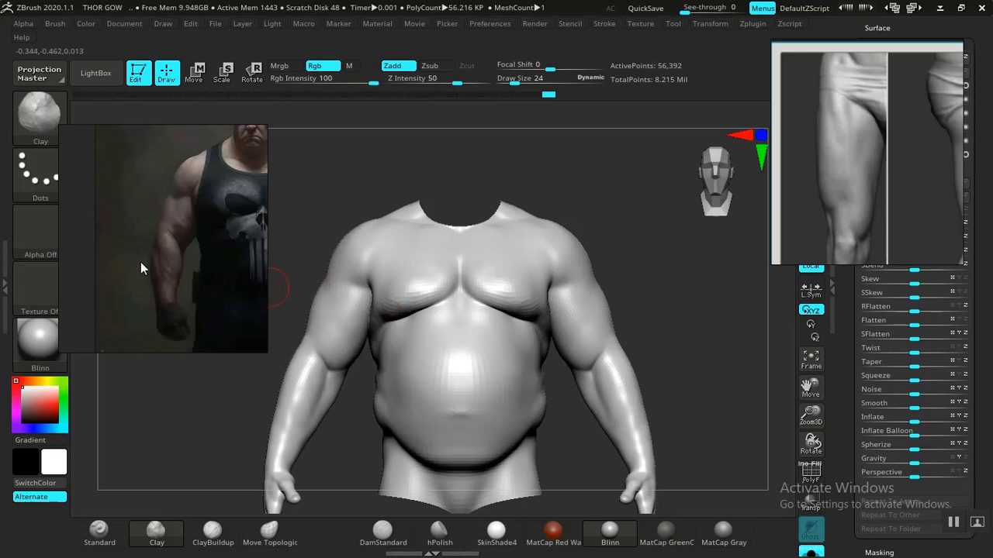
Browse the reference board and examine the grey Thor sculpt images for overall body and arm proportions
scroll(140, 262, down, 10)
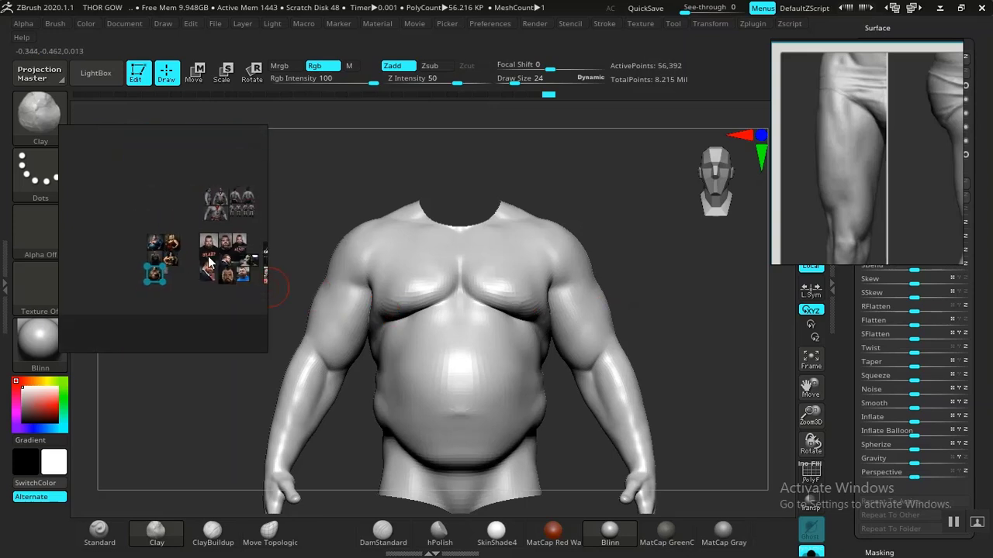
scroll(208, 264, up, 6)
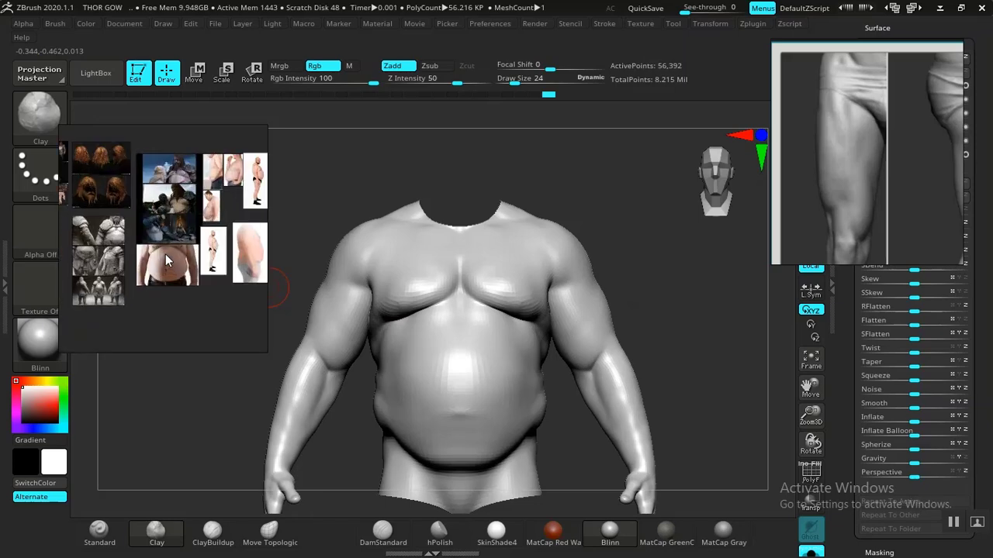
scroll(176, 254, down, 2)
scroll(176, 236, up, 2)
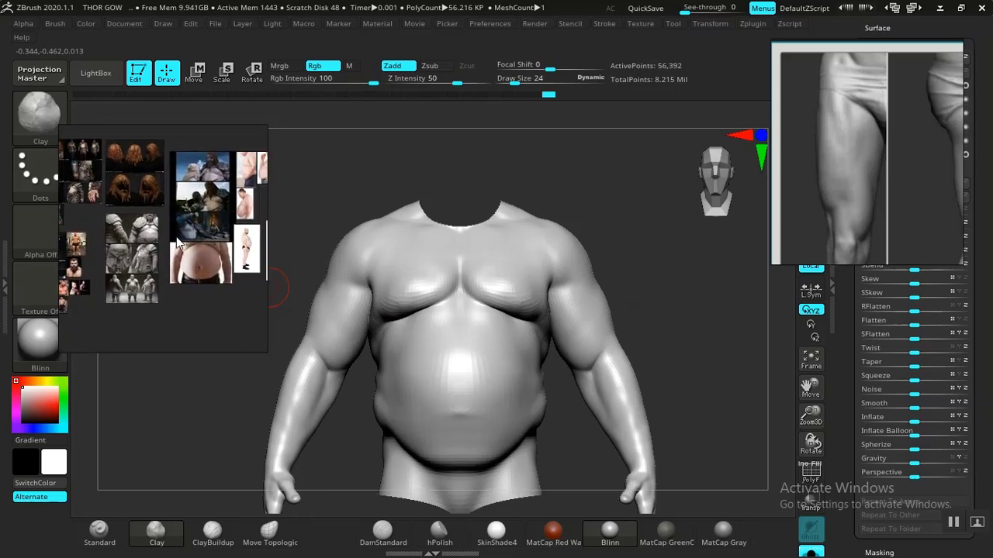
scroll(210, 255, up, 5)
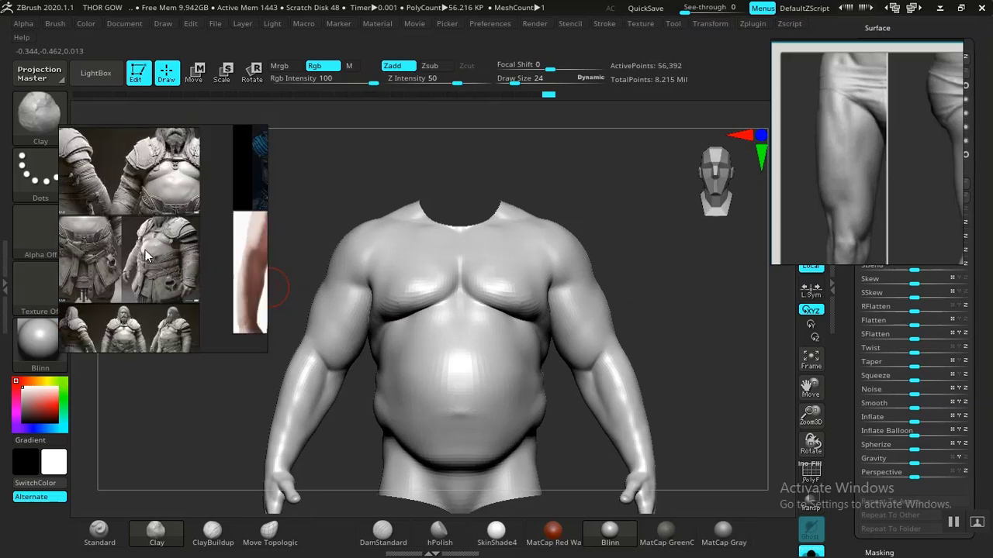
scroll(147, 264, down, 3)
scroll(194, 256, up, 4)
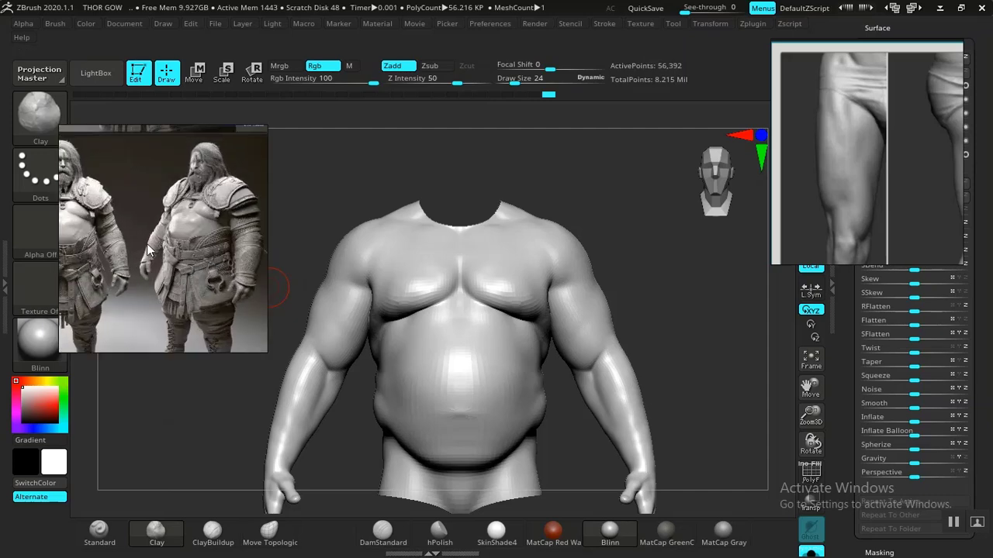
scroll(146, 261, up, 2)
scroll(174, 247, down, 4)
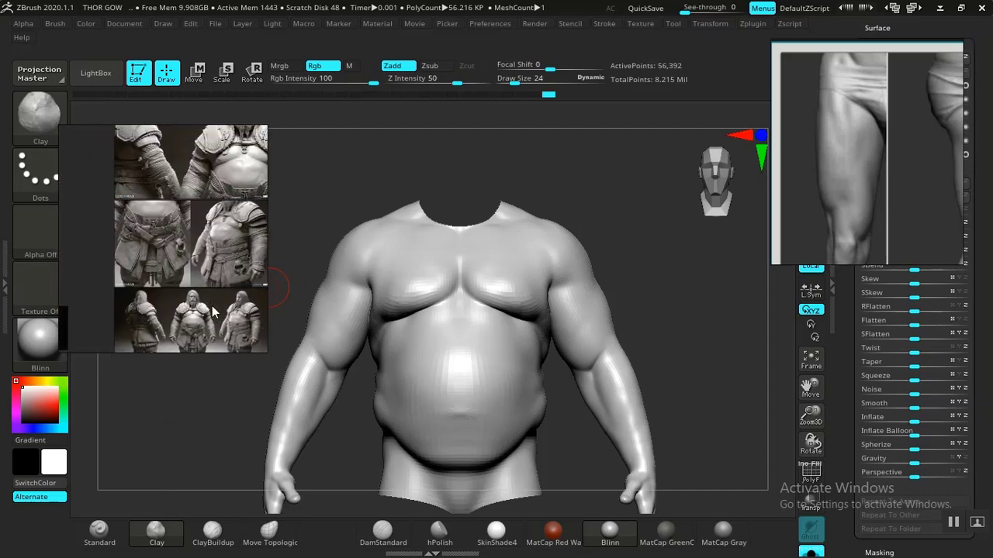
middle_drag(168, 216, 109, 336)
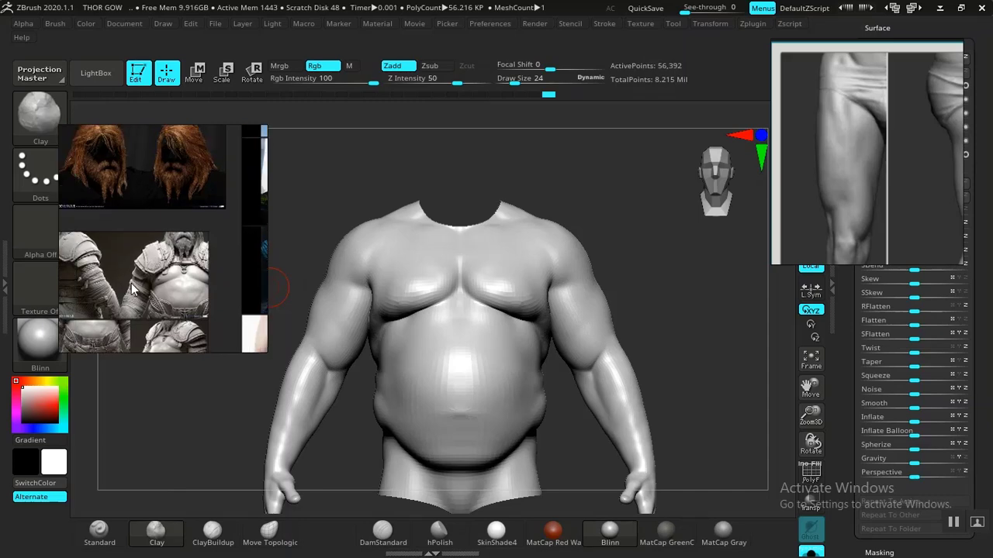
Examine the coloured Thor costume references up close, focusing on the hand, shoulder armour and upper arm
scroll(131, 287, down, 3)
middle_drag(102, 229, 208, 241)
scroll(150, 260, up, 3)
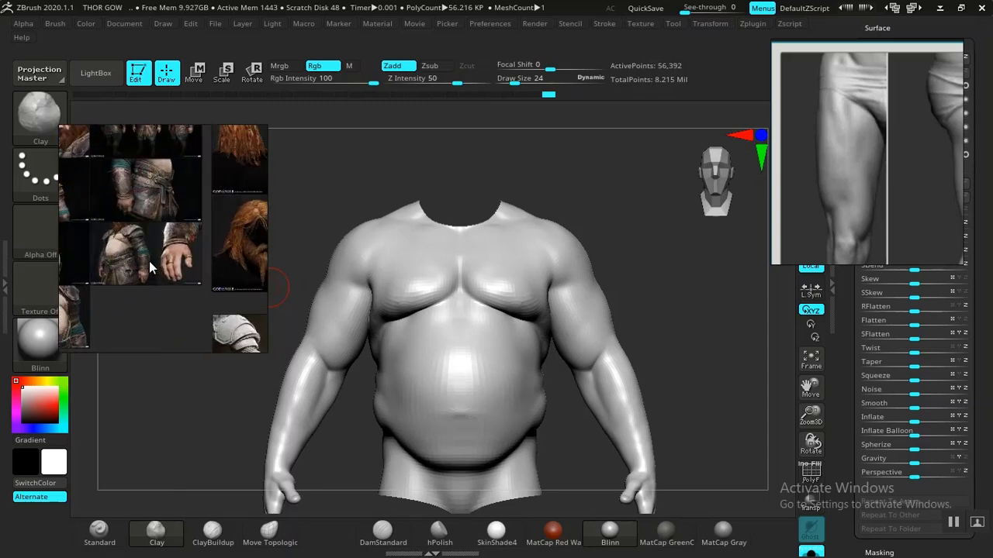
scroll(163, 264, up, 3)
scroll(176, 265, down, 2)
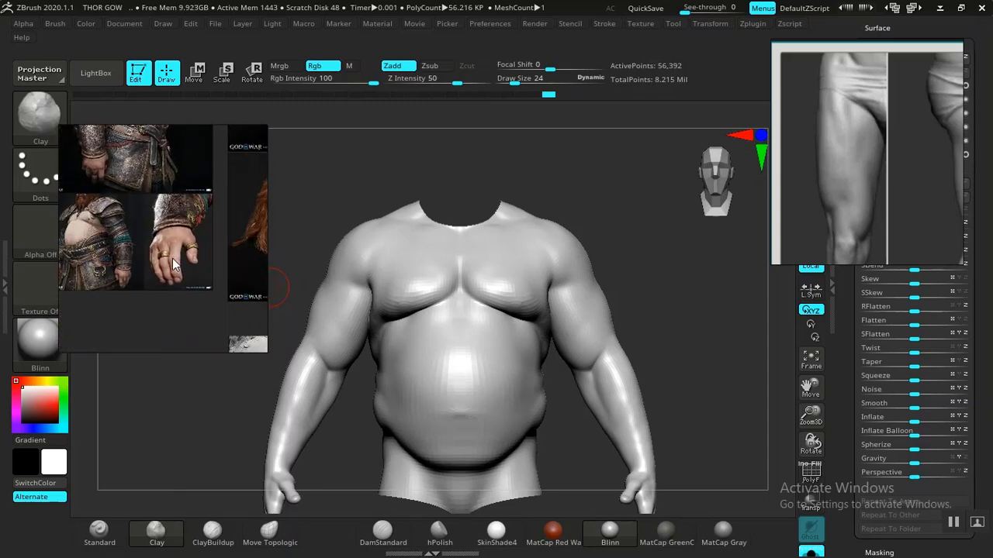
middle_drag(172, 258, 190, 276)
scroll(184, 262, down, 2)
middle_drag(138, 250, 200, 241)
scroll(178, 215, up, 5)
scroll(178, 209, up, 3)
scroll(198, 233, up, 2)
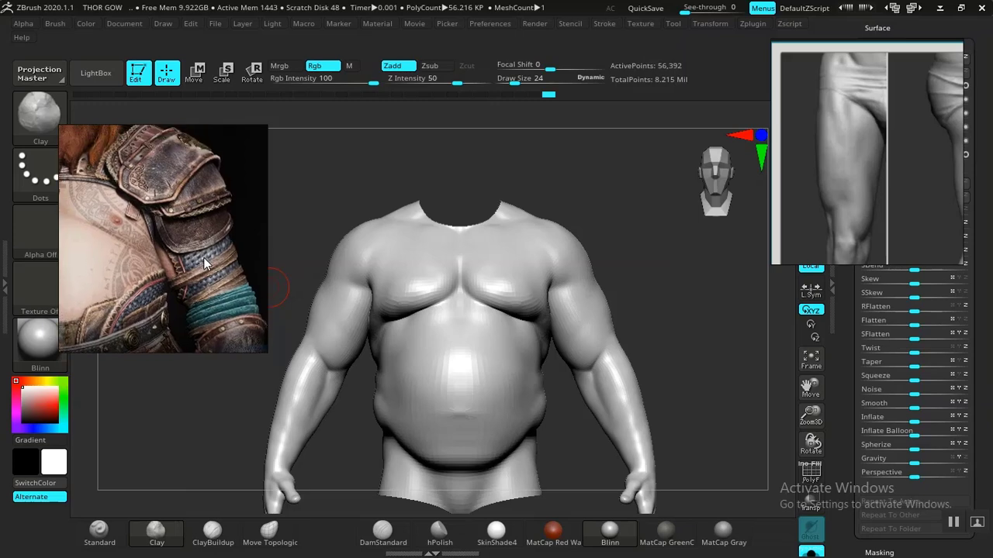
scroll(203, 262, down, 5)
middle_drag(204, 267, 199, 250)
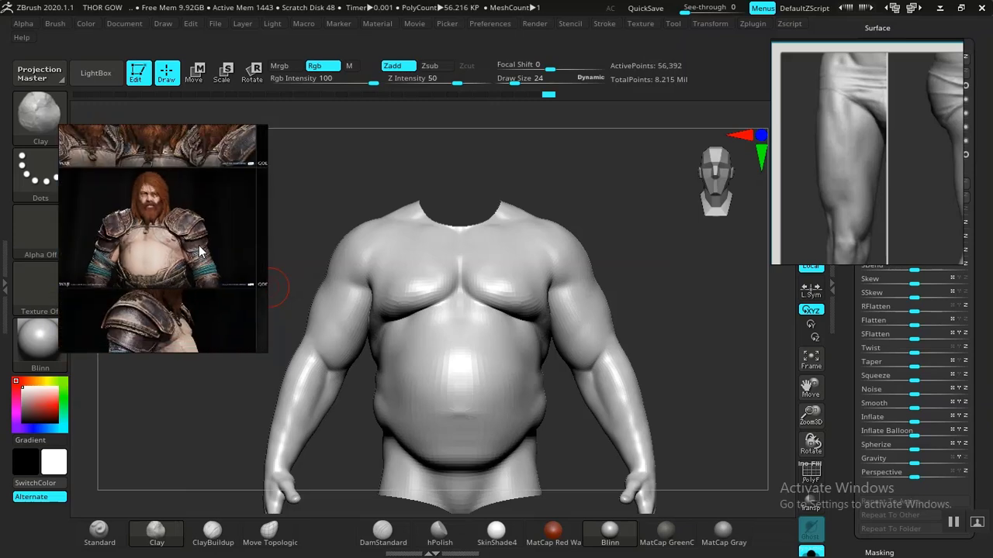
scroll(199, 245, up, 5)
middle_drag(202, 293, 220, 256)
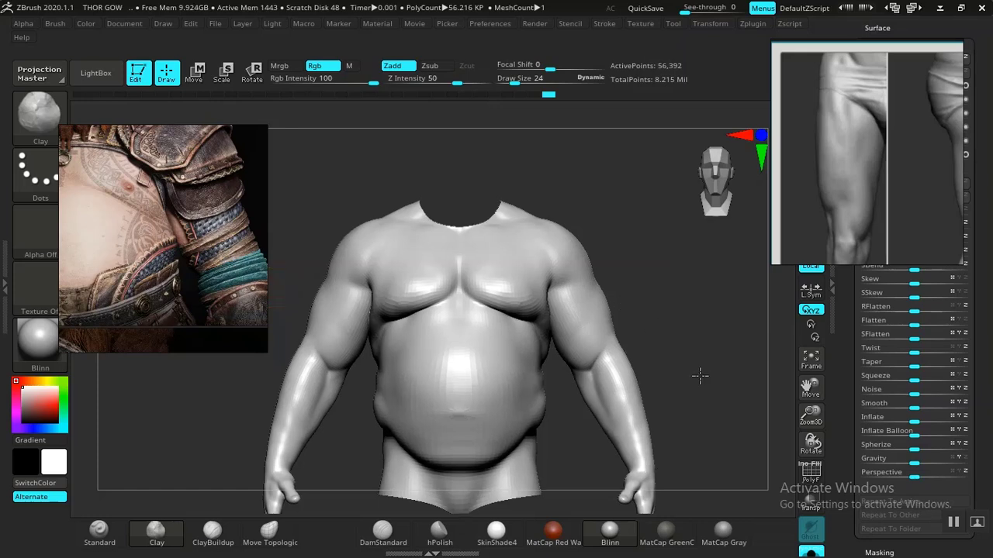
Hide the arms so only the torso shows, and mask the visible torso
alt+drag(688, 336, 664, 392)
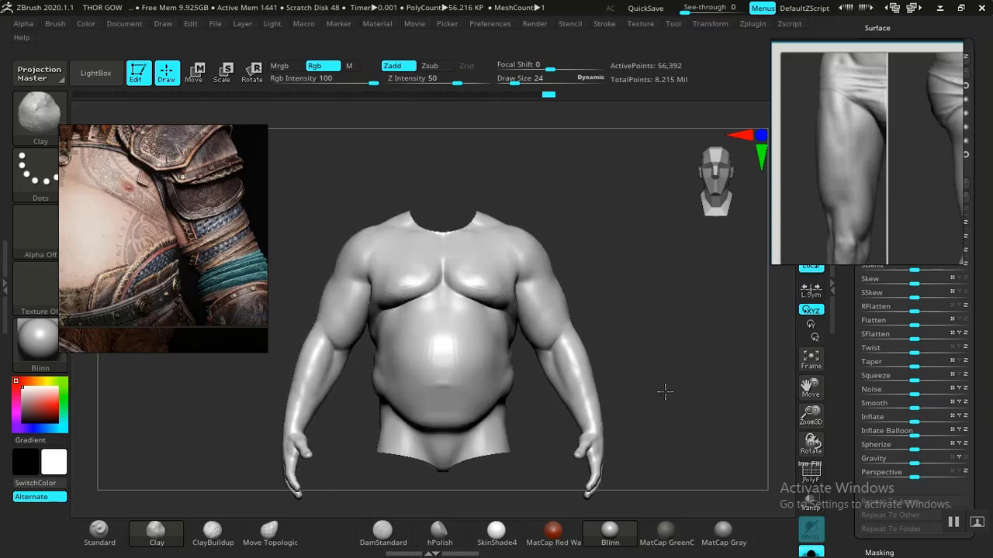
mouse_move(586, 272)
mouse_down()
mouse_move(627, 290)
mouse_move(579, 325)
mouse_up()
ctrl+shift+click(577, 329)
ctrl+click(688, 302)
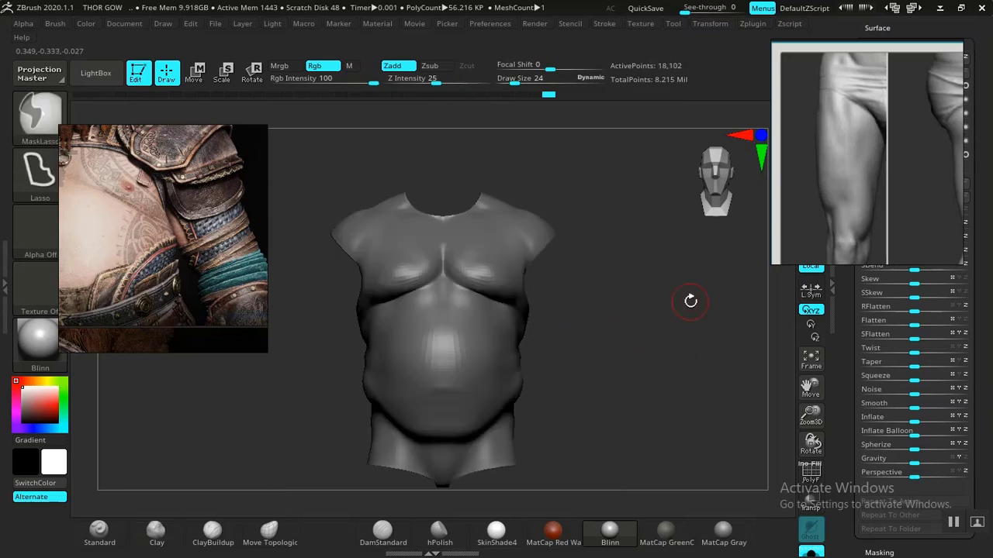
Toggle the isolated torso's mask off and on, and unhide the rest of the body
ctrl+drag(669, 292, 674, 298)
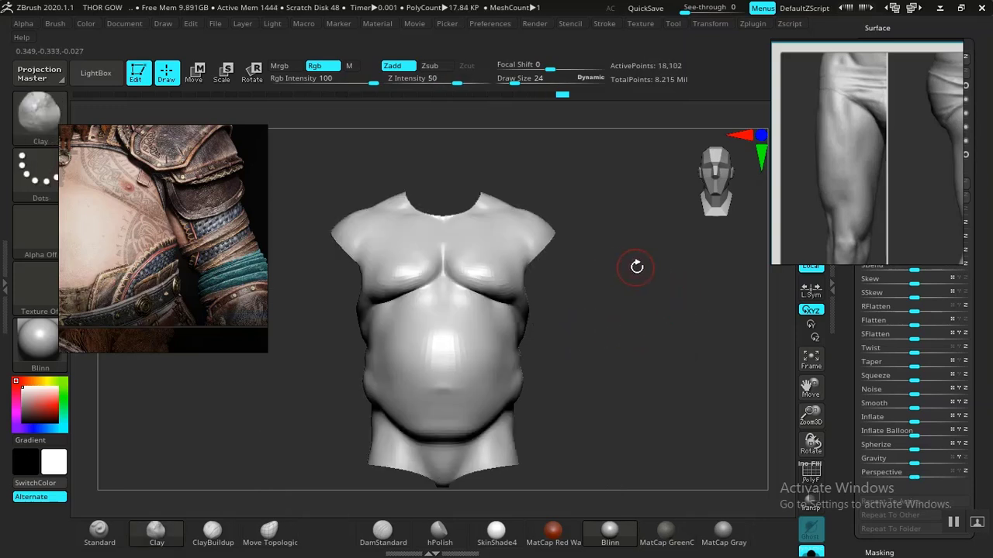
drag(636, 267, 615, 262)
ctrl+click(666, 283)
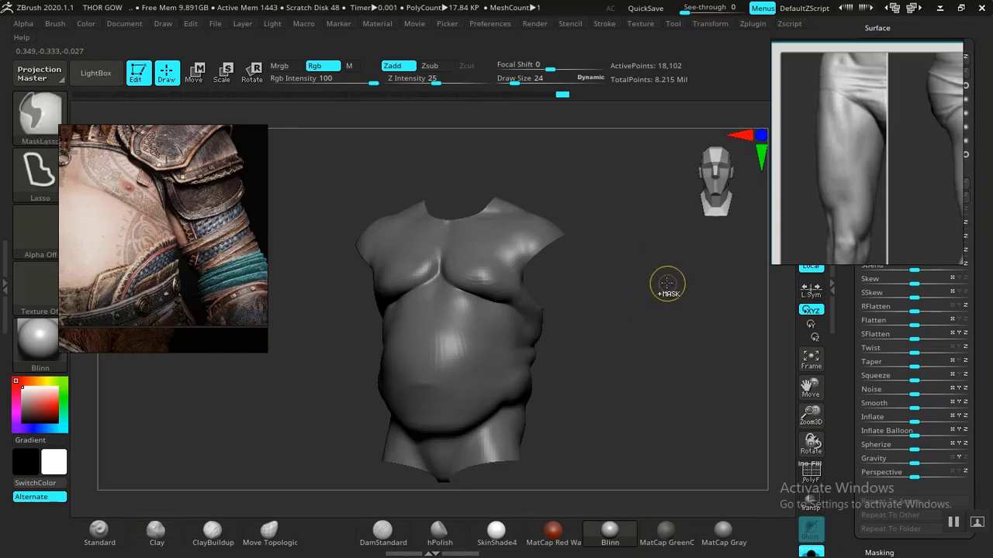
mouse_move(667, 284)
mouse_down()
mouse_move(638, 275)
mouse_move(657, 280)
mouse_up()
ctrl+shift+click(643, 269)
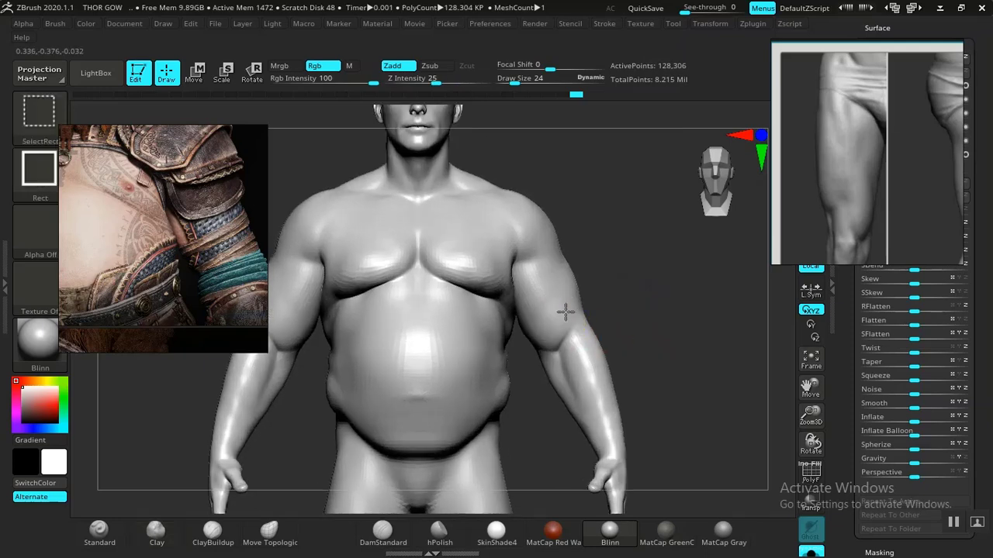
Isolate the torso, mask it fully, and unhide the rest of the body so the arms stay unmasked
ctrl+shift+click(567, 310)
ctrl+click(678, 296)
ctrl+shift+click(678, 295)
ctrl+click(681, 289)
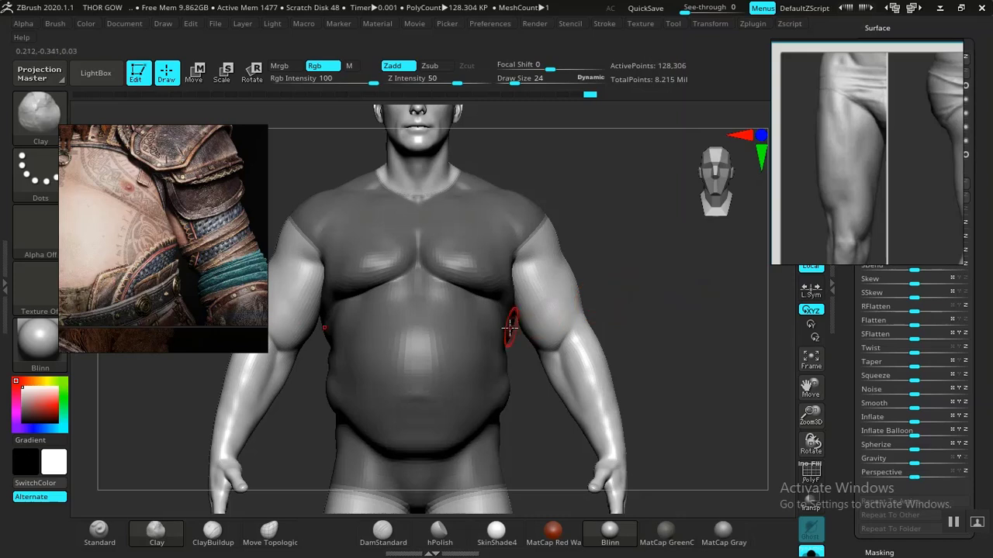
ctrl+shift+click(442, 346)
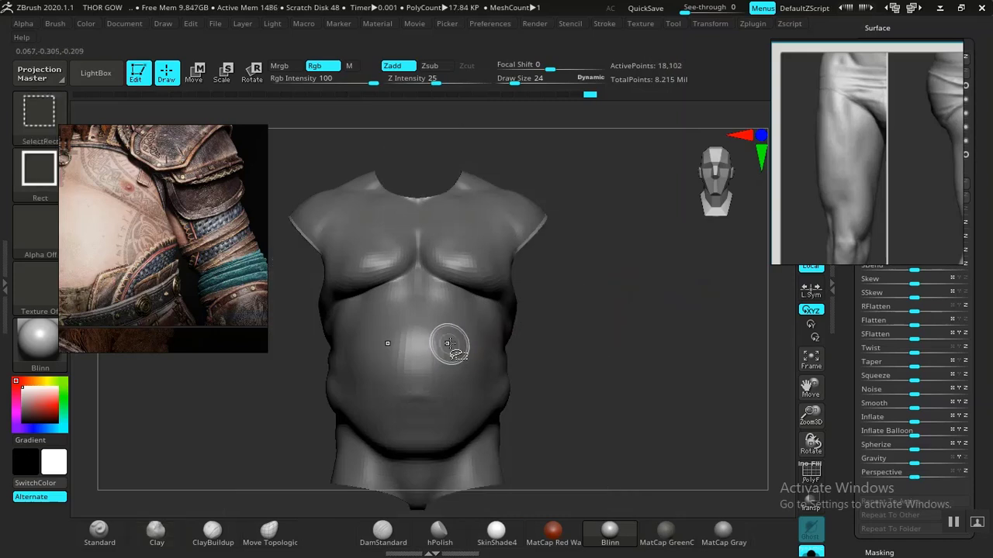
ctrl+shift+click(664, 339)
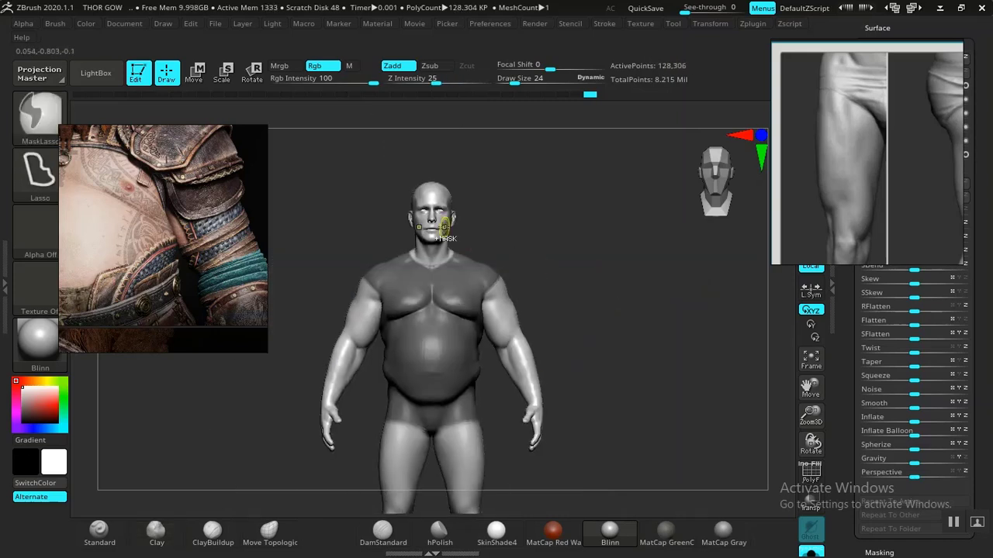
Hide the head, its inner geometry and the legs, leaving only the masked torso and the arms in view
ctrl+shift+click(447, 233)
ctrl+shift+click(429, 252)
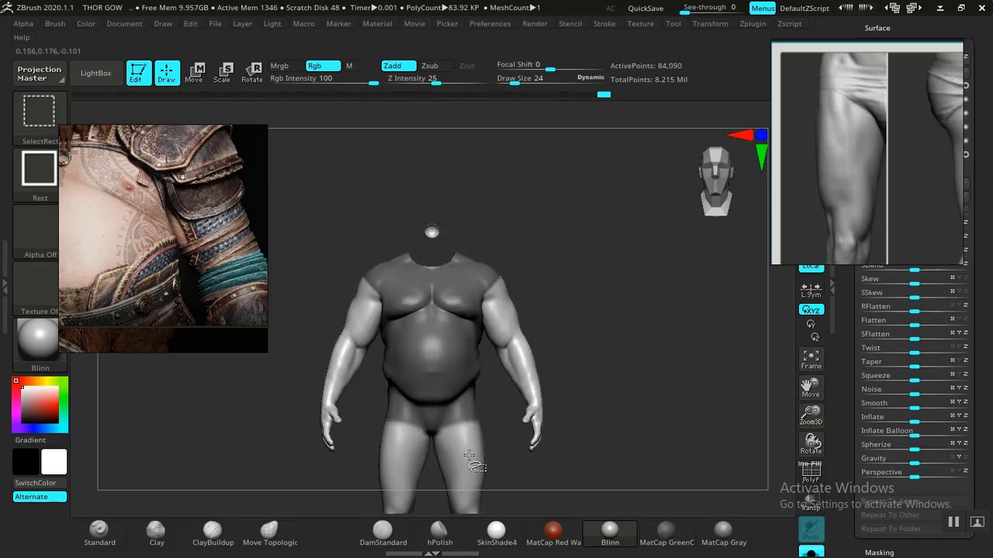
ctrl+shift+click(470, 459)
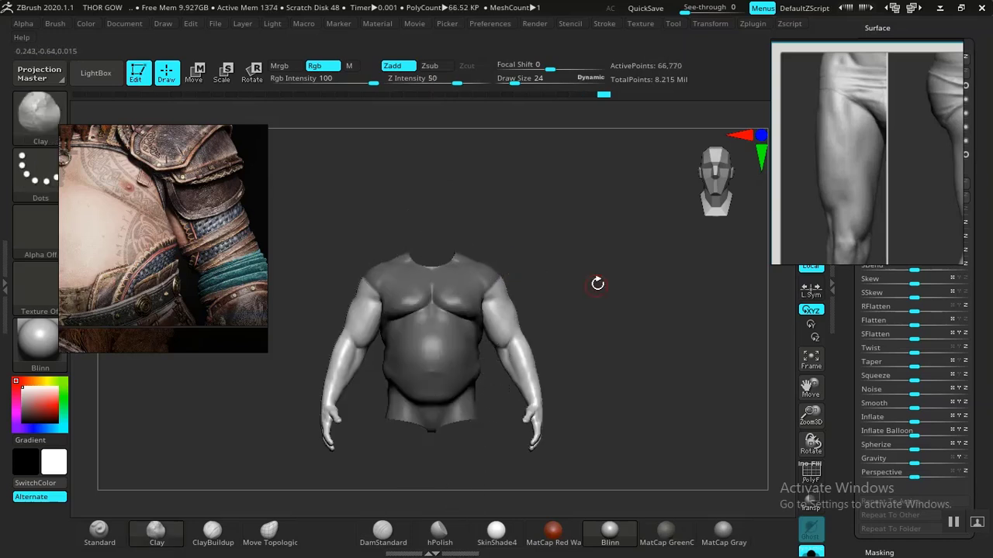
mouse_move(598, 282)
alt+mouse_down()
mouse_move(628, 377)
mouse_move(615, 304)
mouse_move(649, 271)
mouse_move(650, 248)
alt+mouse_up()
Soften the torso mask's edge at the shoulders and slightly adjust the unmasked arms' volume with the Inflate deformation
ctrl+drag(656, 272, 665, 303)
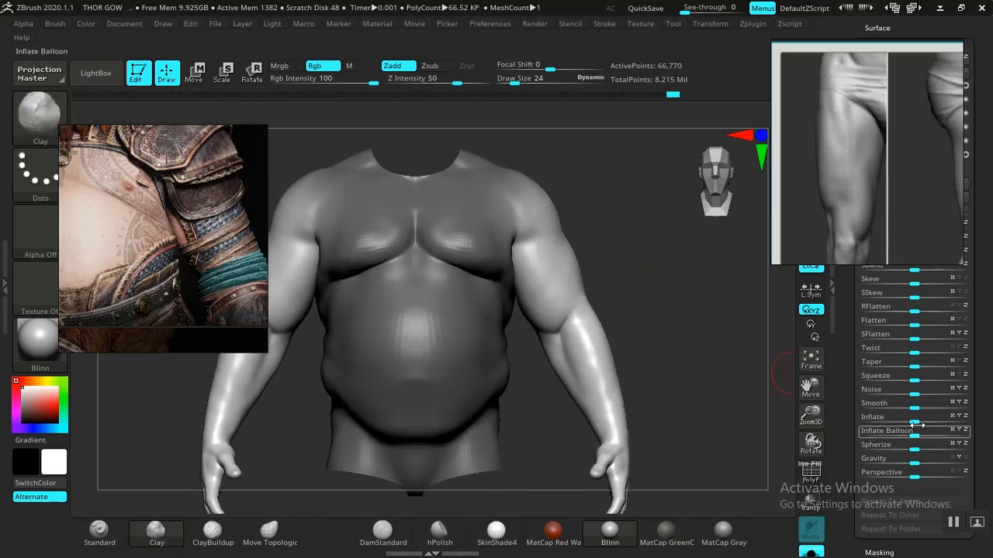
drag(912, 421, 912, 421)
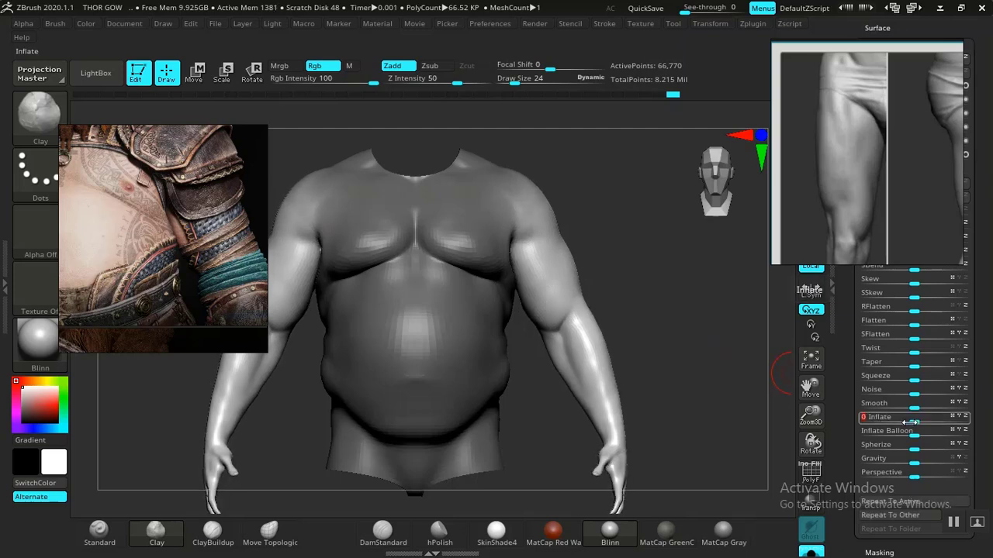
Mask both hands up to the wrists and soften the mask's edge where it meets the forearms
mouse_move(677, 338)
mouse_down()
mouse_move(638, 313)
mouse_move(691, 331)
mouse_move(682, 303)
mouse_move(676, 333)
mouse_move(732, 328)
mouse_move(675, 325)
mouse_move(681, 341)
mouse_move(630, 357)
mouse_move(632, 381)
mouse_move(537, 358)
mouse_up()
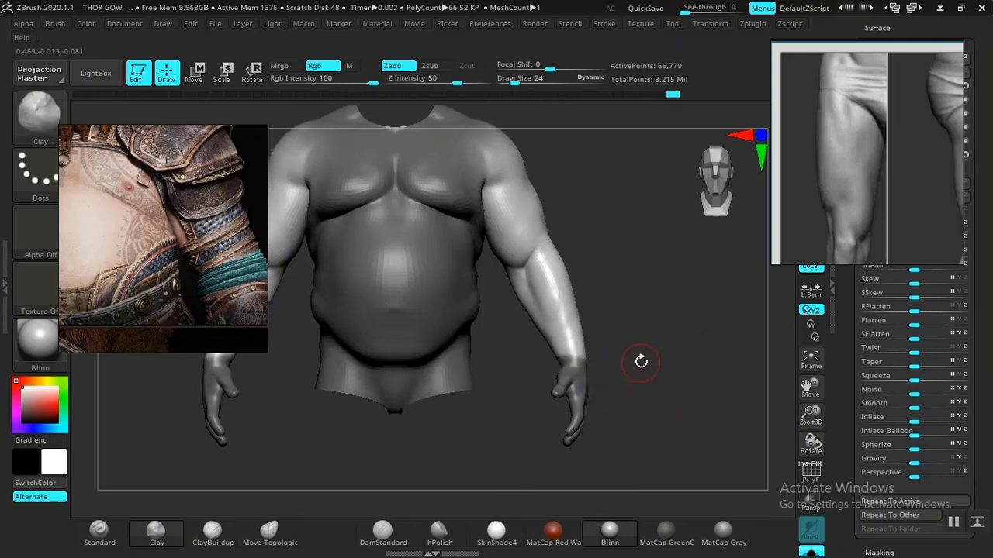
mouse_move(641, 355)
ctrl+mouse_down()
mouse_move(689, 383)
mouse_move(736, 350)
mouse_move(697, 290)
ctrl+mouse_up()
mouse_move(685, 408)
mouse_down()
mouse_move(675, 318)
mouse_move(690, 344)
mouse_up()
mouse_move(453, 428)
ctrl+mouse_down()
mouse_move(535, 474)
mouse_move(587, 366)
mouse_move(541, 324)
ctrl+mouse_up()
ctrl+drag(464, 326, 466, 324)
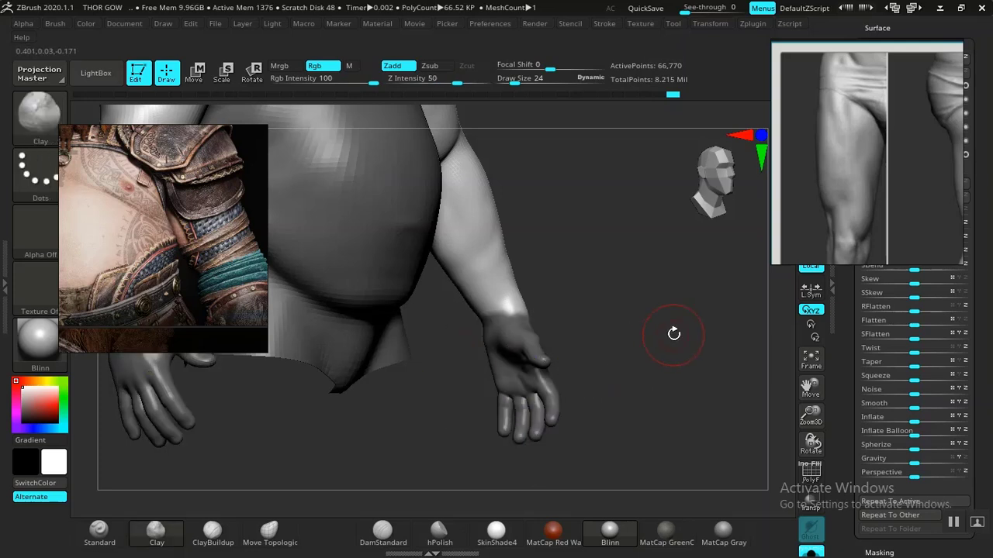
shift+drag(673, 334, 638, 334)
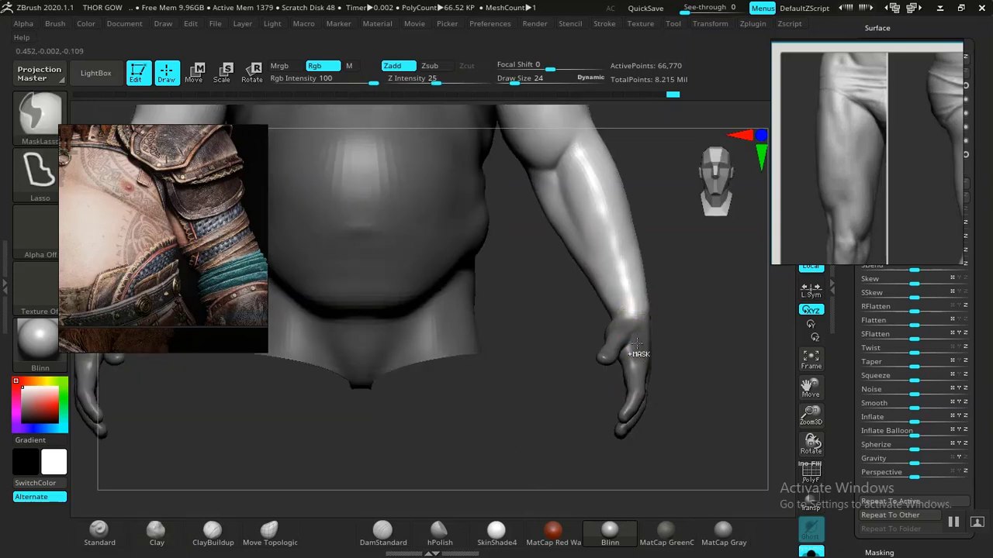
Slim the unmasked arms with small negative Inflate deformations, starting at -4, keeping the torso and hands protected
alt+drag(734, 379, 703, 409)
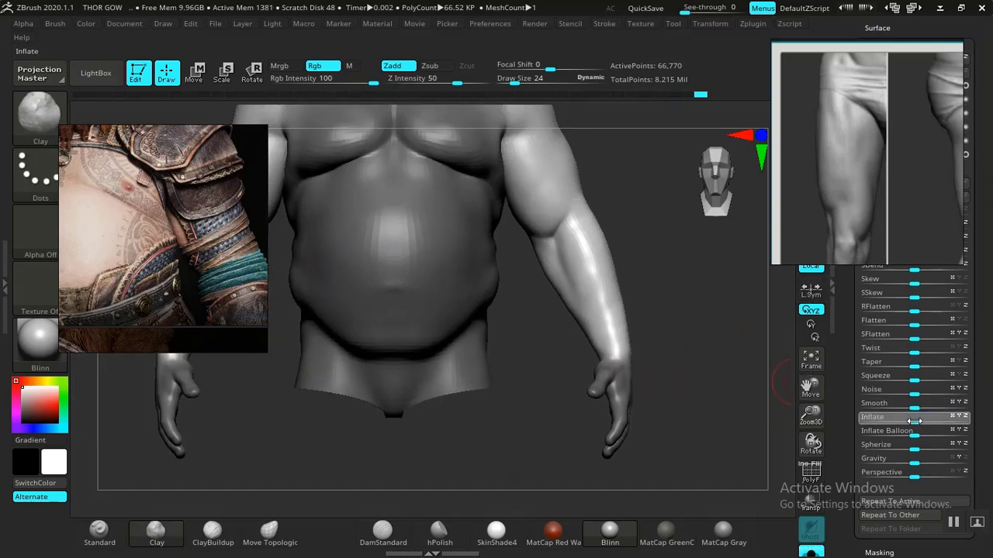
drag(912, 420, 910, 420)
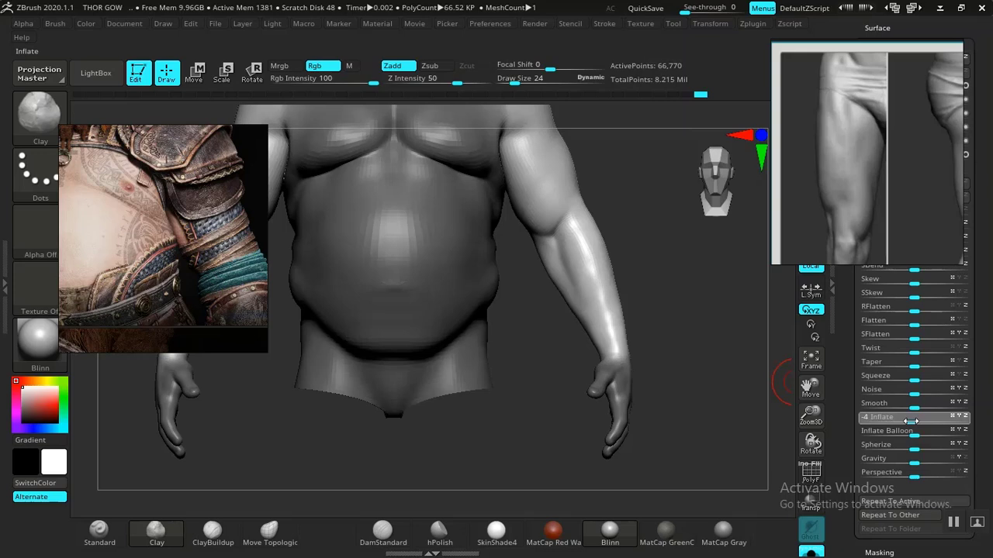
click(884, 419)
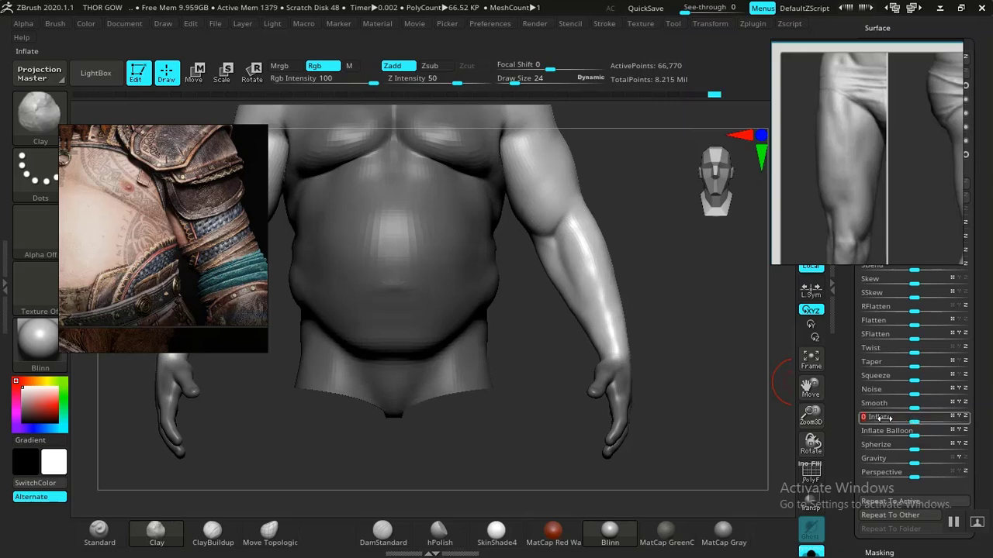
mouse_move(709, 365)
alt+mouse_down()
mouse_move(716, 325)
mouse_move(700, 324)
mouse_move(715, 381)
mouse_move(687, 355)
mouse_move(688, 379)
alt+mouse_up()
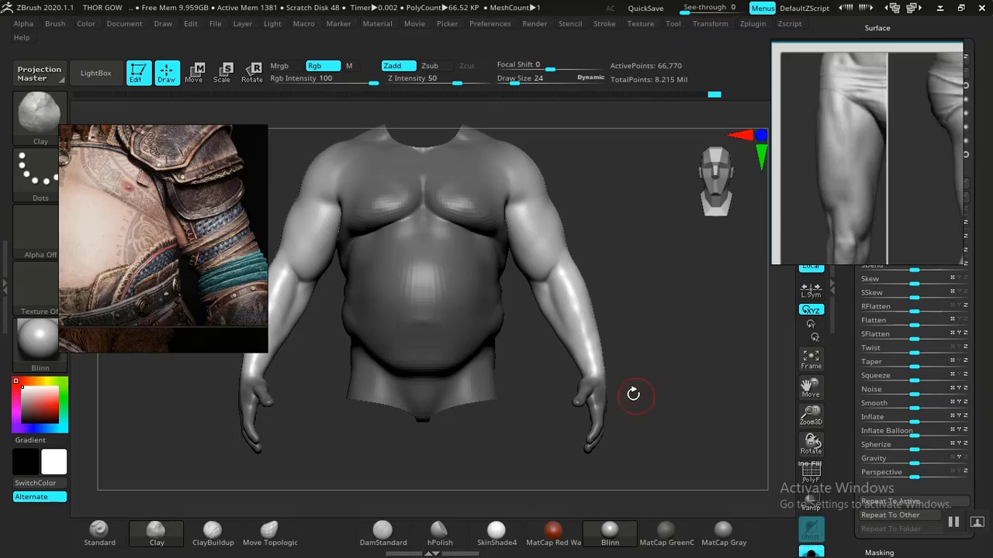
mouse_move(651, 309)
mouse_down()
mouse_move(663, 339)
mouse_move(675, 341)
mouse_move(666, 333)
mouse_move(681, 375)
mouse_move(665, 344)
mouse_move(667, 365)
mouse_move(722, 364)
mouse_move(669, 361)
mouse_move(667, 342)
mouse_move(646, 355)
mouse_move(604, 348)
mouse_move(679, 364)
mouse_move(649, 352)
mouse_move(643, 310)
mouse_move(675, 339)
mouse_move(721, 348)
mouse_move(663, 344)
mouse_move(672, 328)
mouse_move(684, 361)
mouse_move(679, 349)
mouse_move(664, 387)
mouse_move(682, 408)
mouse_move(681, 352)
mouse_up()
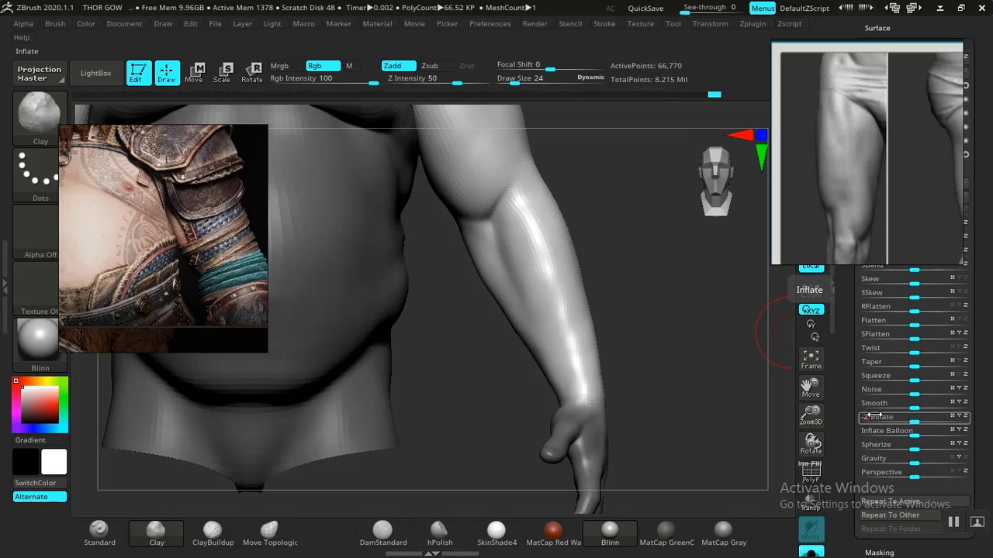
drag(873, 416, 872, 416)
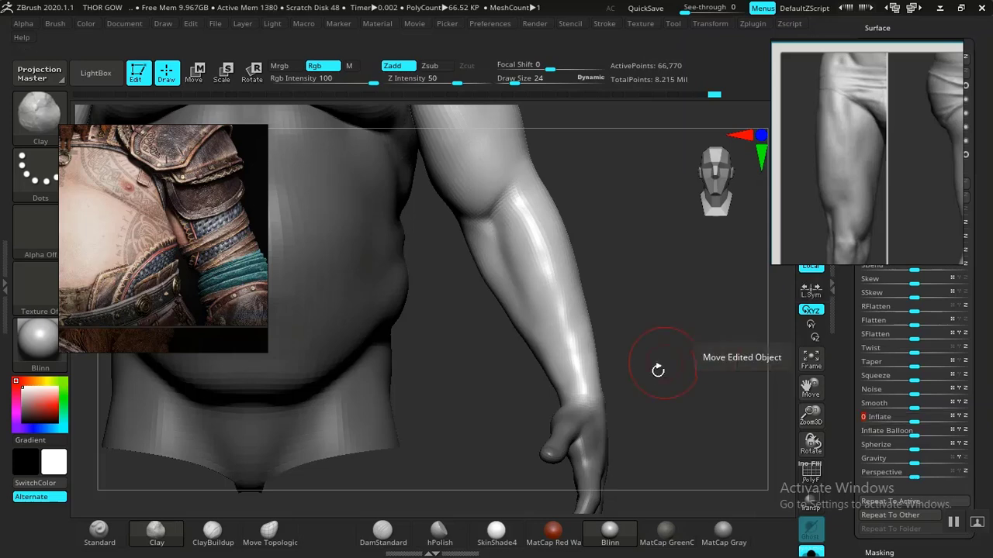
Drop the body mesh to the next lower subdivision level and fine-tune the forearms' volume with the Inflate deformation
key(f)
mouse_move(649, 342)
mouse_down()
mouse_move(745, 341)
mouse_move(631, 339)
mouse_move(668, 330)
mouse_move(659, 290)
mouse_move(654, 321)
mouse_move(702, 300)
mouse_move(649, 306)
mouse_up()
key(ctrl)
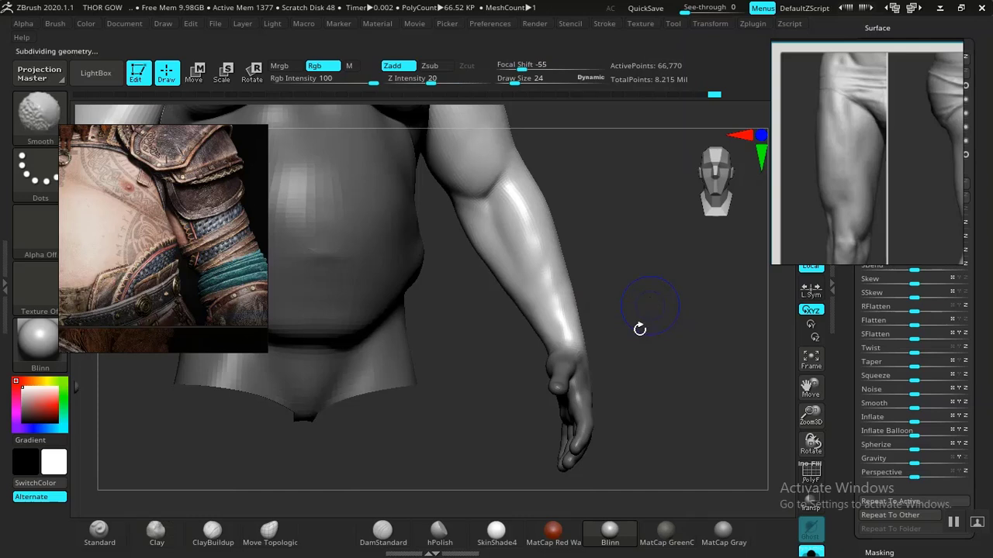
key(shift+d)
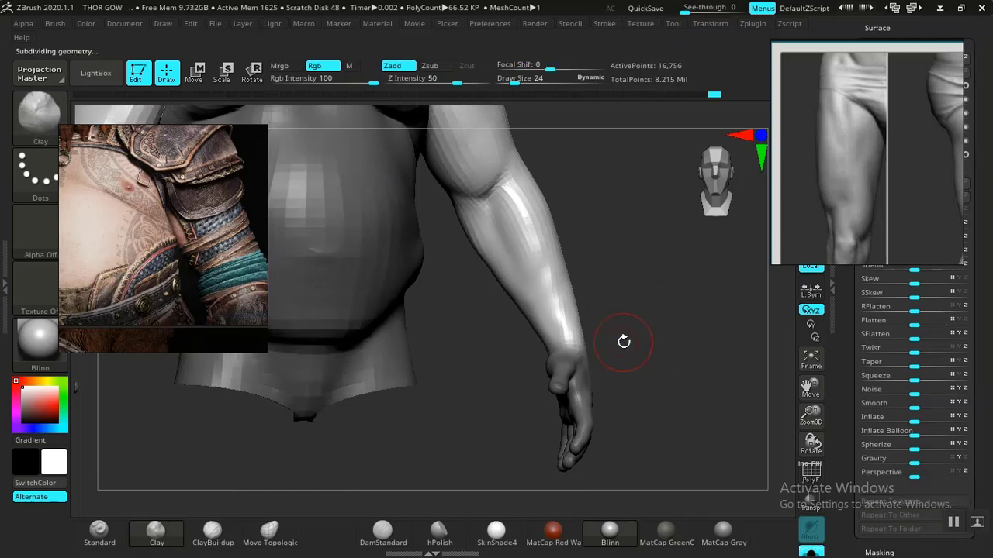
drag(654, 309, 634, 314)
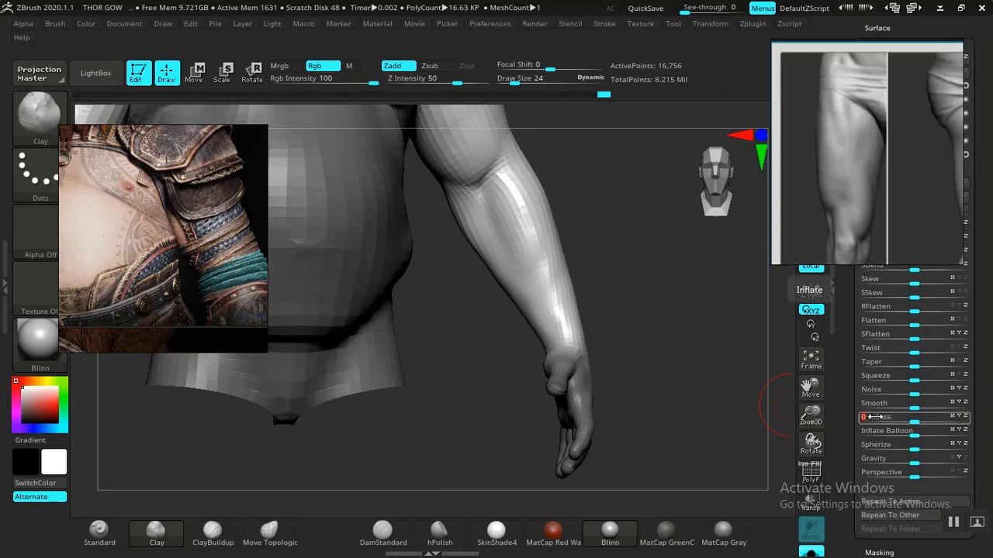
drag(875, 417, 877, 417)
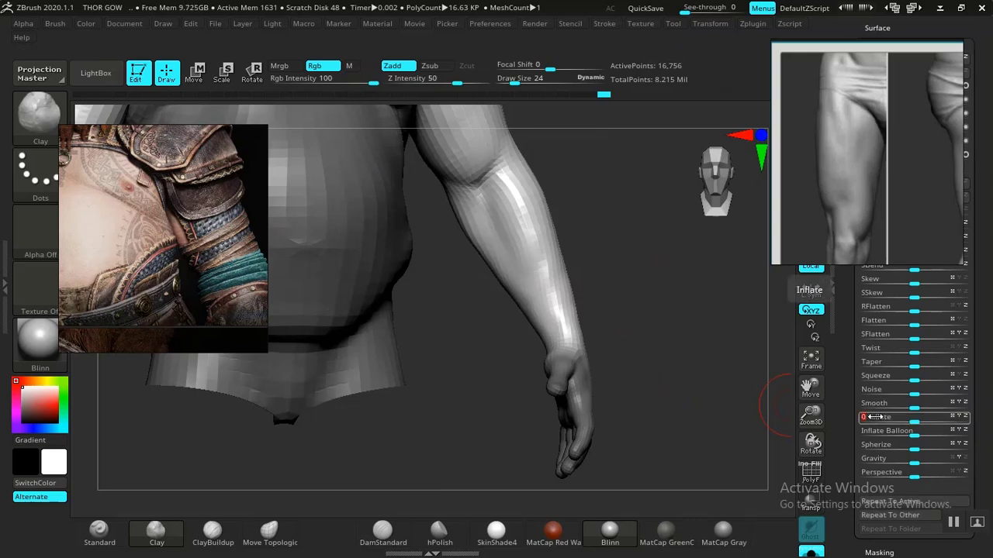
drag(628, 309, 634, 315)
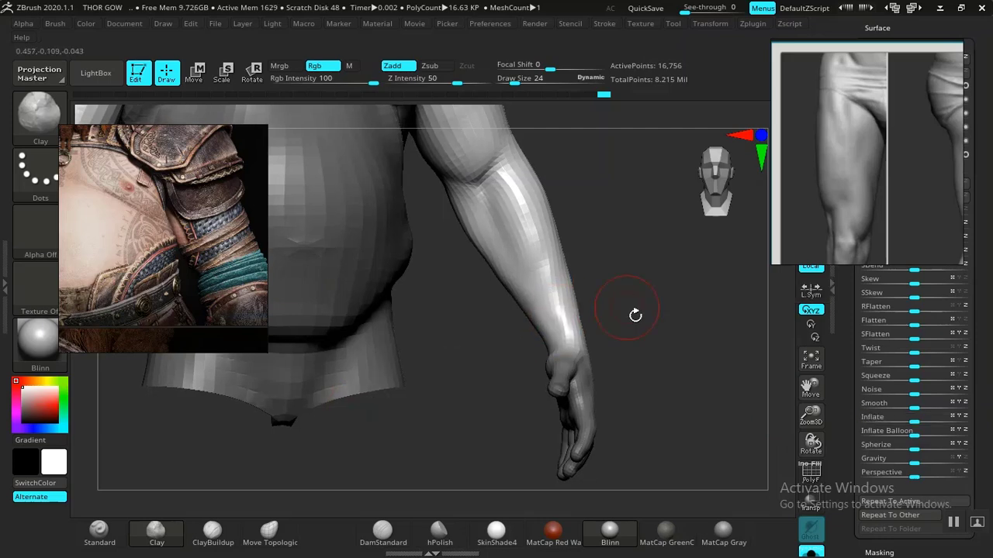
Check the arm proportions from the front and clear the mask from the torso and hands
key(f)
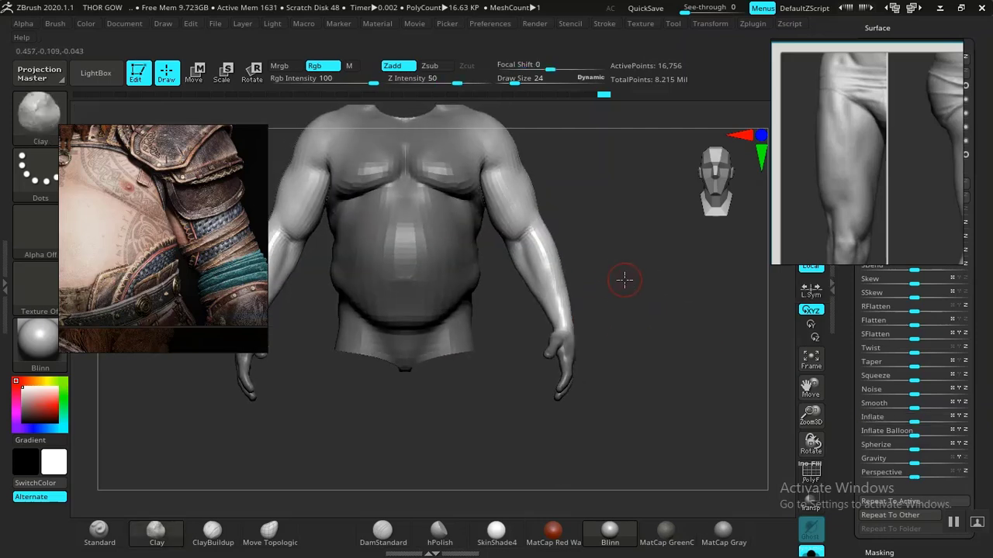
mouse_move(627, 281)
mouse_down()
mouse_move(575, 270)
mouse_move(622, 269)
mouse_move(652, 391)
mouse_up()
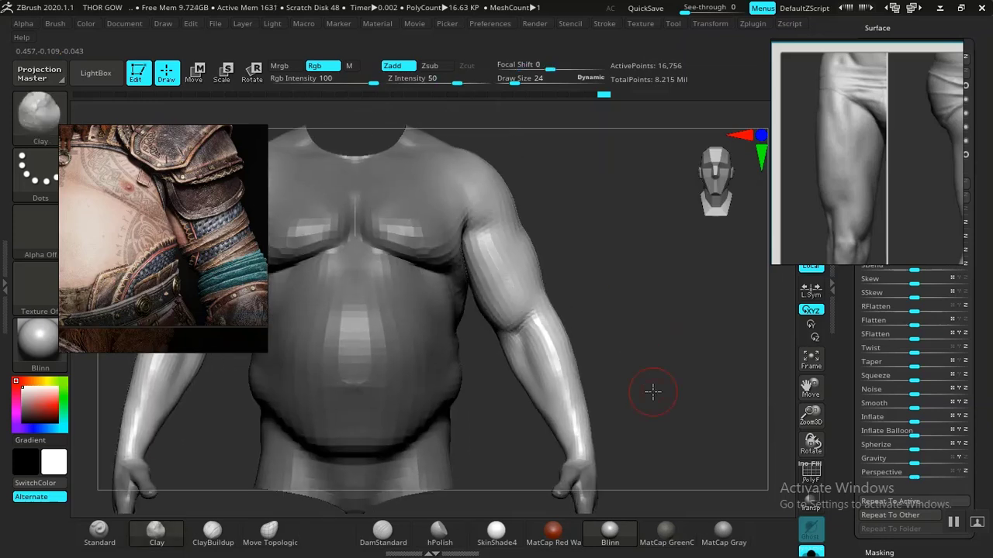
key(f)
alt+drag(625, 330, 644, 342)
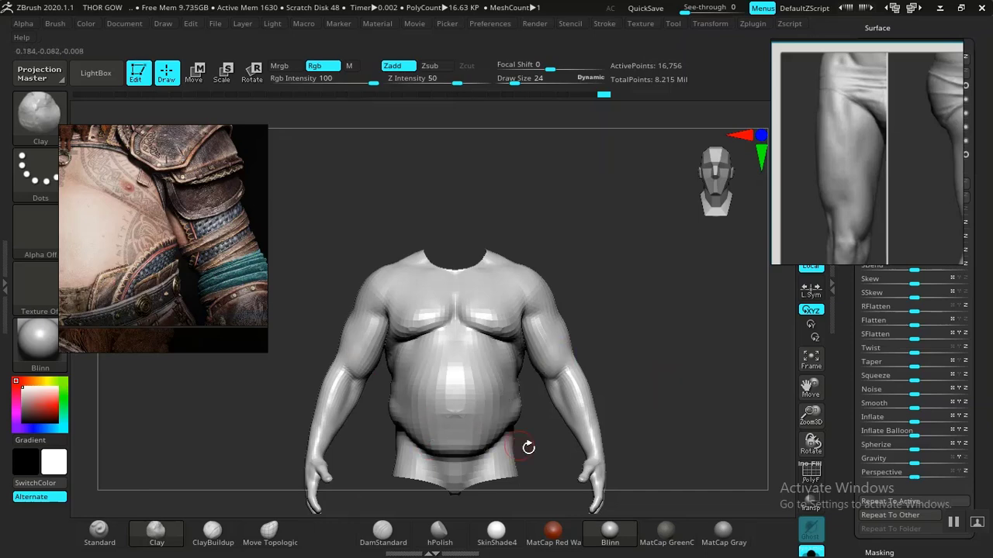
alt+drag(634, 410, 671, 493)
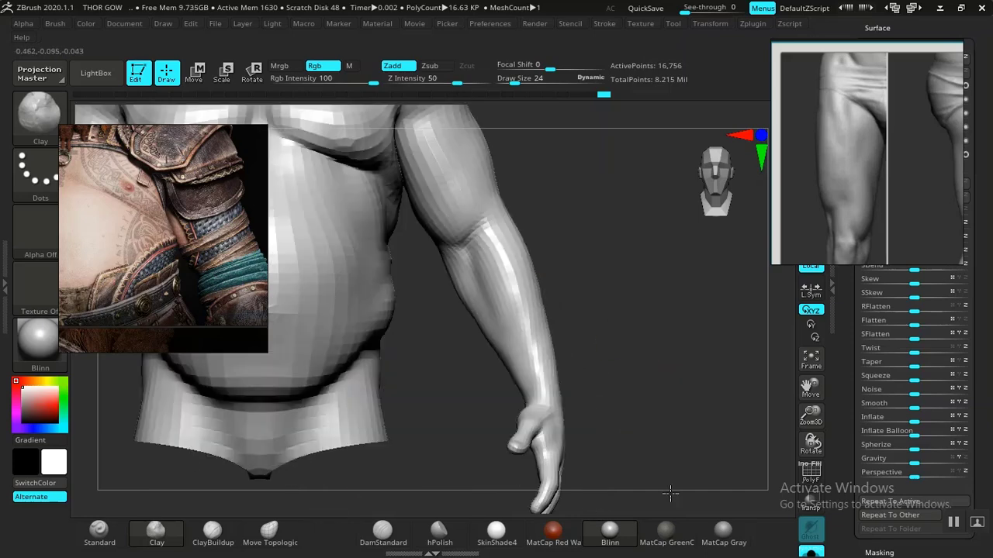
Build up the back of the elbows with the Clay brush at draw size 24, shaping the fold between upper arm and forearm
drag(643, 370, 476, 291)
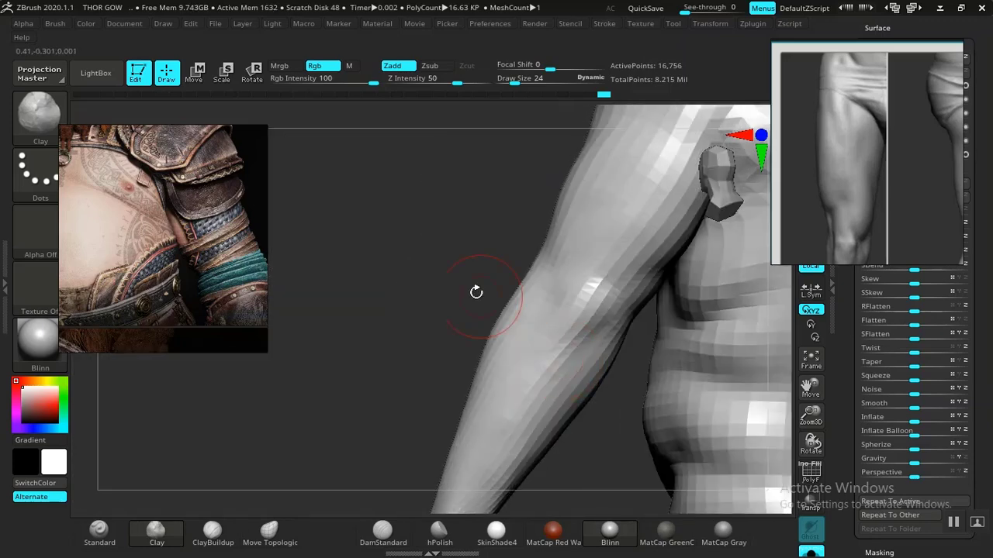
drag(388, 273, 337, 398)
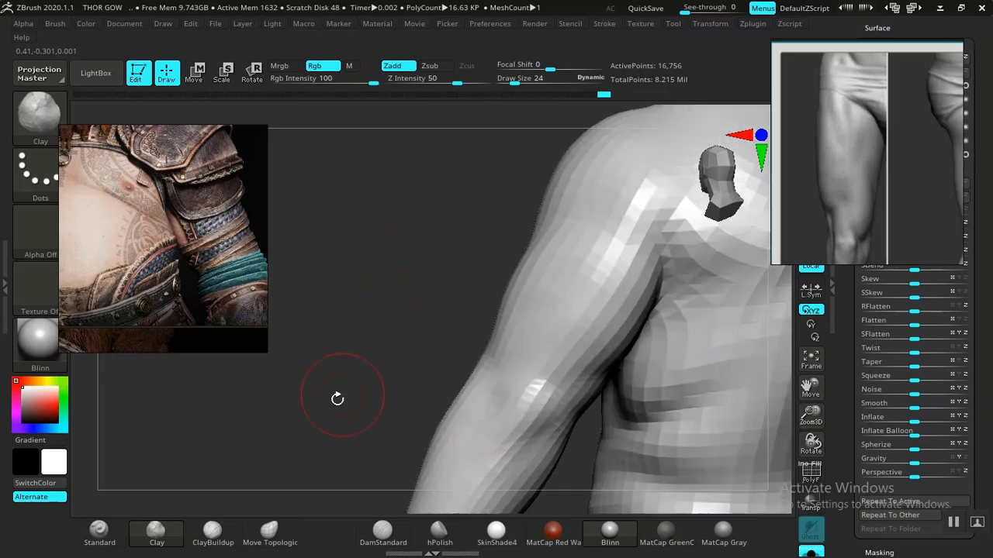
click(215, 535)
click(157, 534)
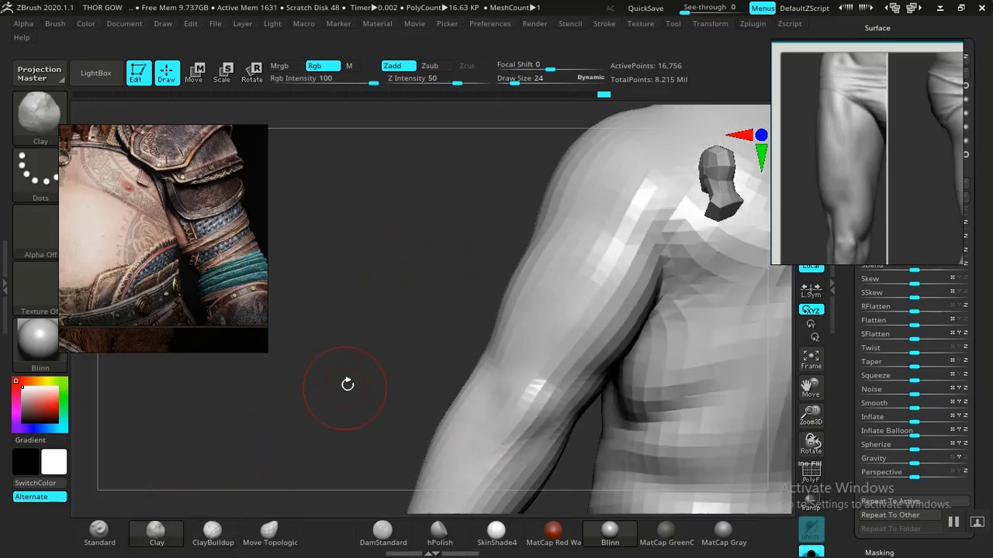
mouse_move(344, 383)
mouse_down()
mouse_move(332, 393)
mouse_move(343, 377)
mouse_up()
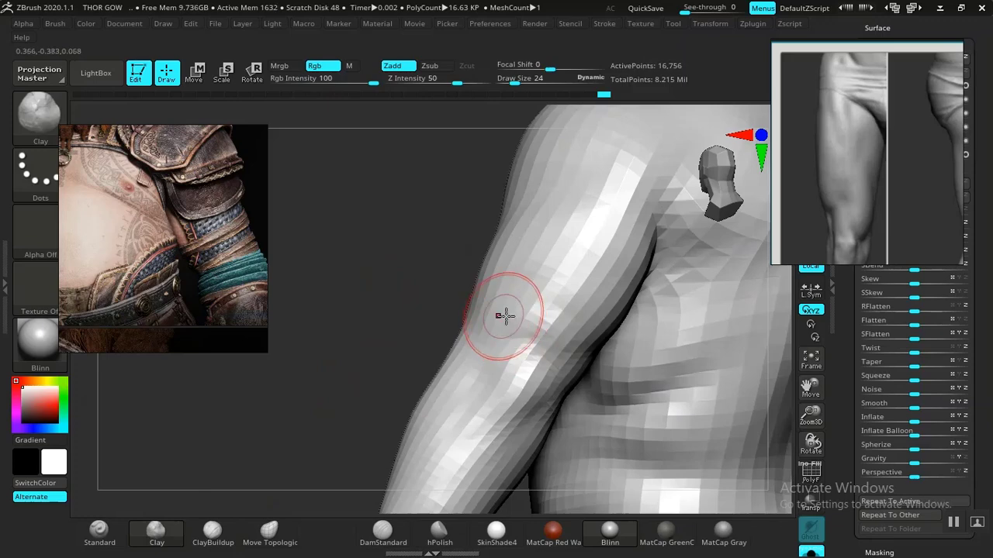
mouse_move(403, 303)
mouse_down()
mouse_move(359, 283)
mouse_move(446, 307)
mouse_up()
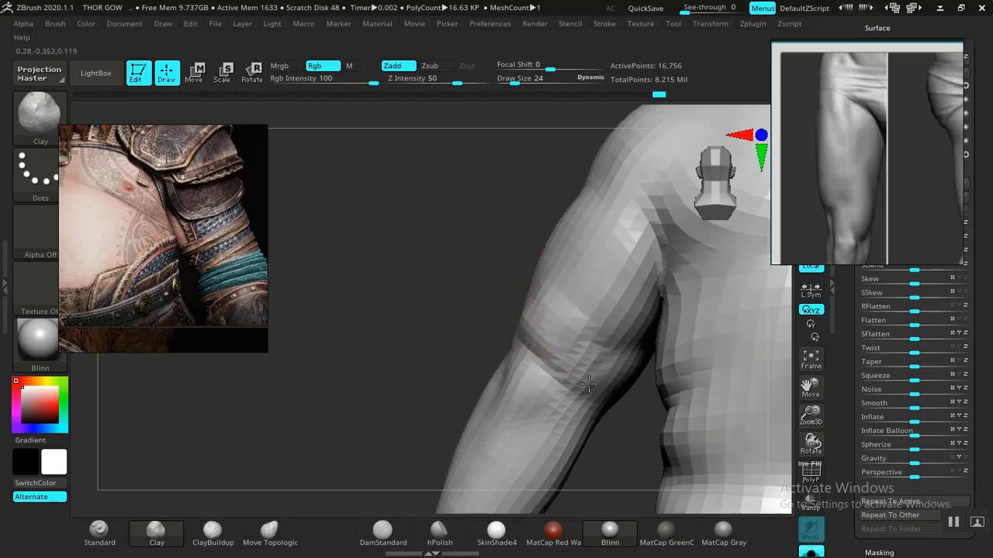
drag(589, 383, 502, 319)
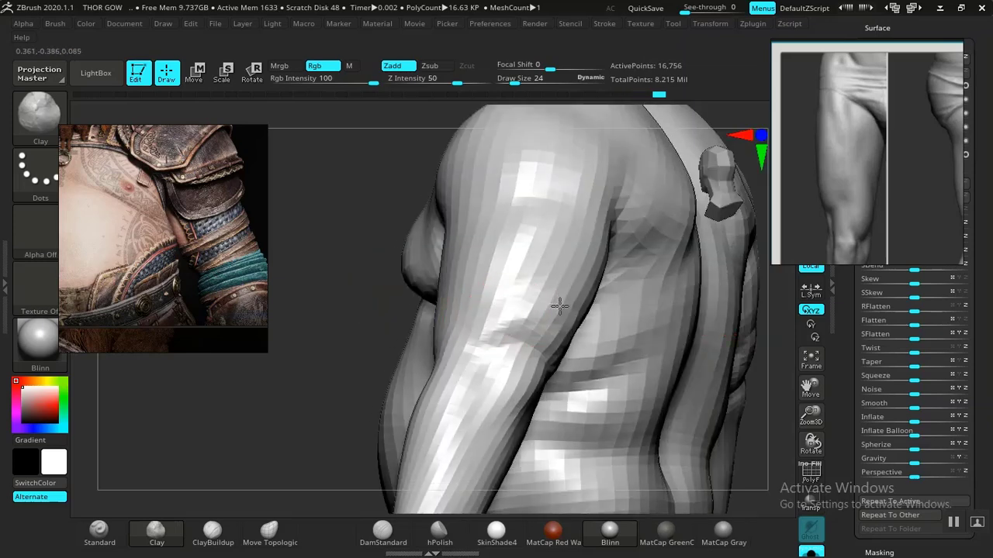
mouse_move(351, 330)
mouse_down()
mouse_move(302, 328)
mouse_move(422, 390)
mouse_move(525, 353)
mouse_move(470, 310)
mouse_move(485, 362)
mouse_move(361, 265)
mouse_up()
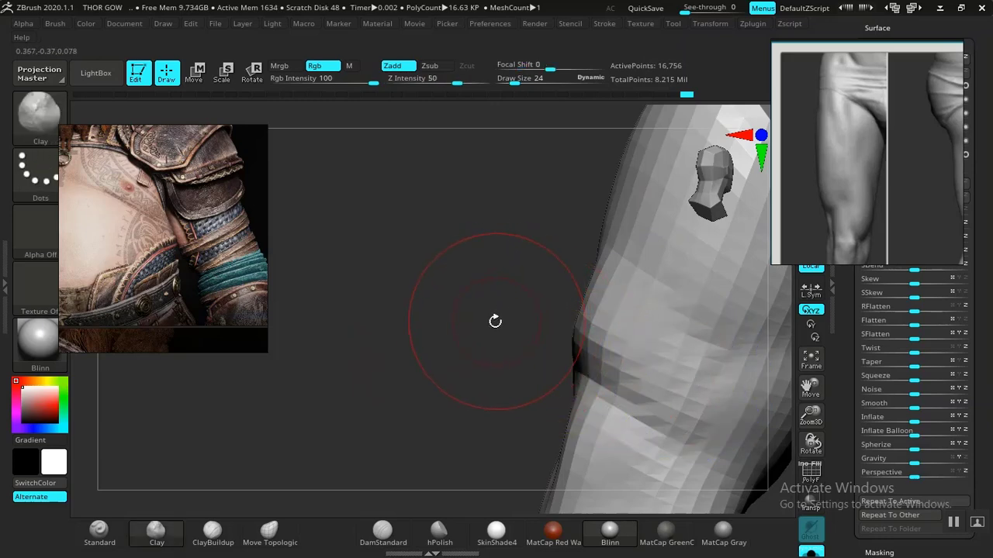
mouse_move(496, 321)
mouse_down()
mouse_move(544, 327)
mouse_move(582, 347)
mouse_up()
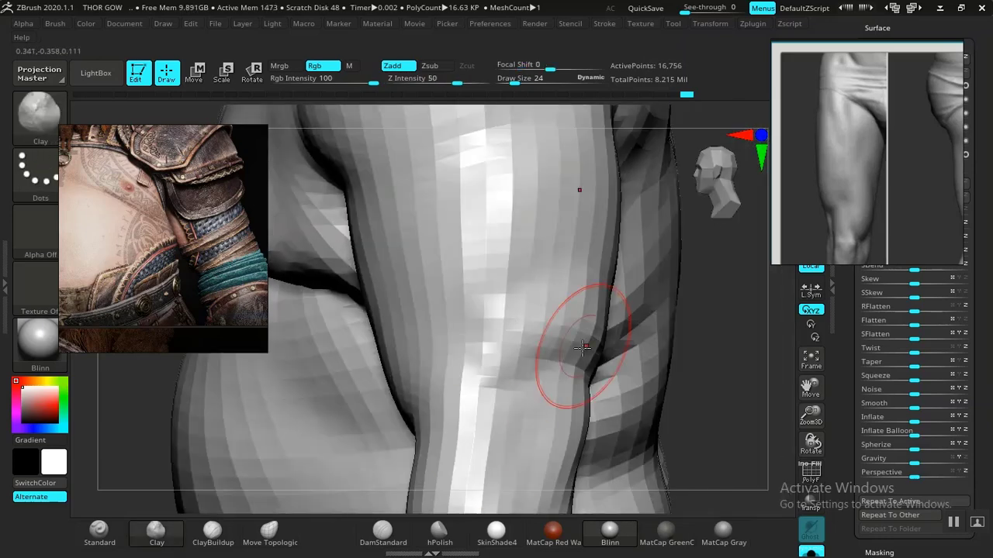
Carve the crease across the back of the elbow with the DamStandard brush, reducing the draw size to 10
click(392, 539)
drag(744, 343, 588, 358)
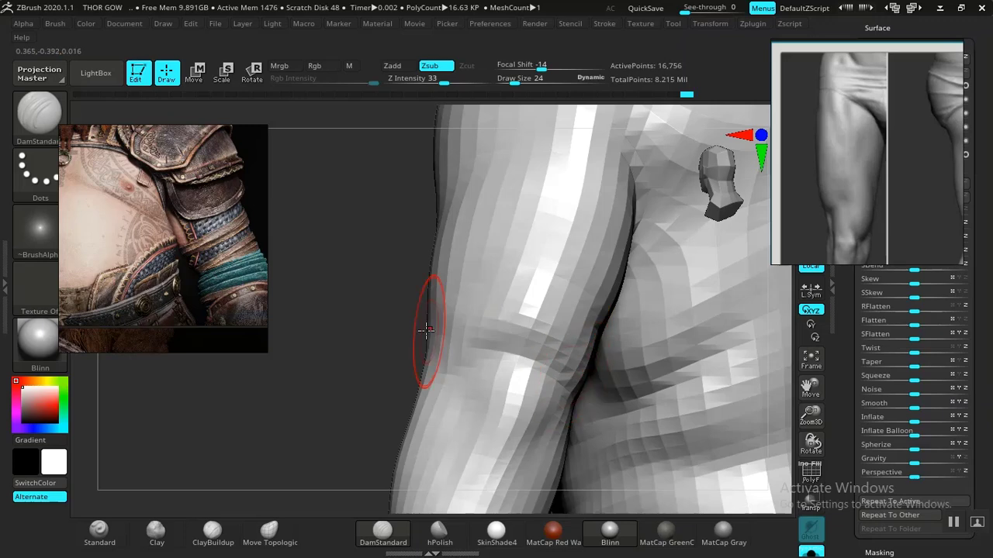
mouse_move(426, 330)
mouse_down()
mouse_move(504, 355)
mouse_move(447, 366)
mouse_move(518, 358)
mouse_up()
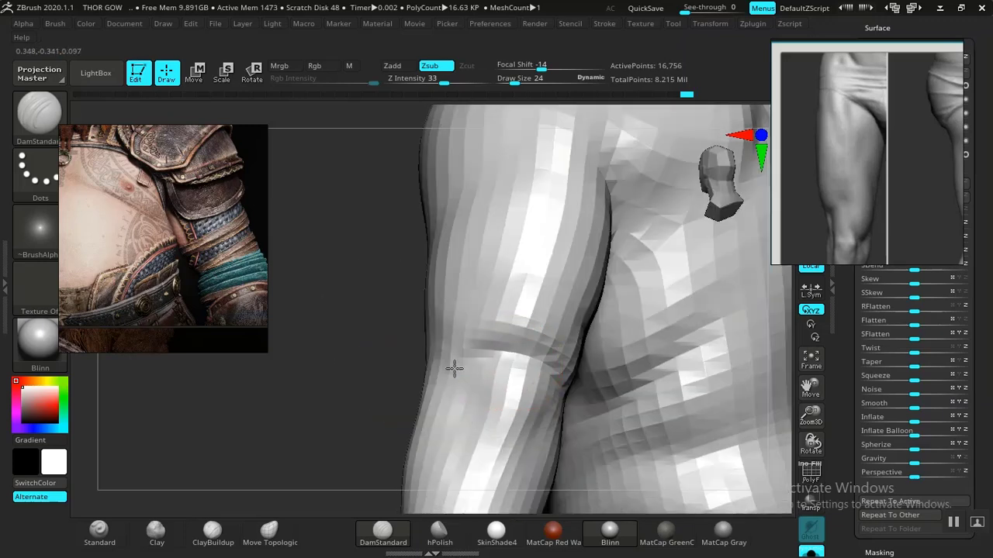
mouse_move(334, 387)
mouse_down()
mouse_move(613, 343)
mouse_move(574, 365)
mouse_move(572, 354)
mouse_move(574, 464)
mouse_move(543, 387)
mouse_up()
right_click(507, 311)
drag(507, 310, 497, 309)
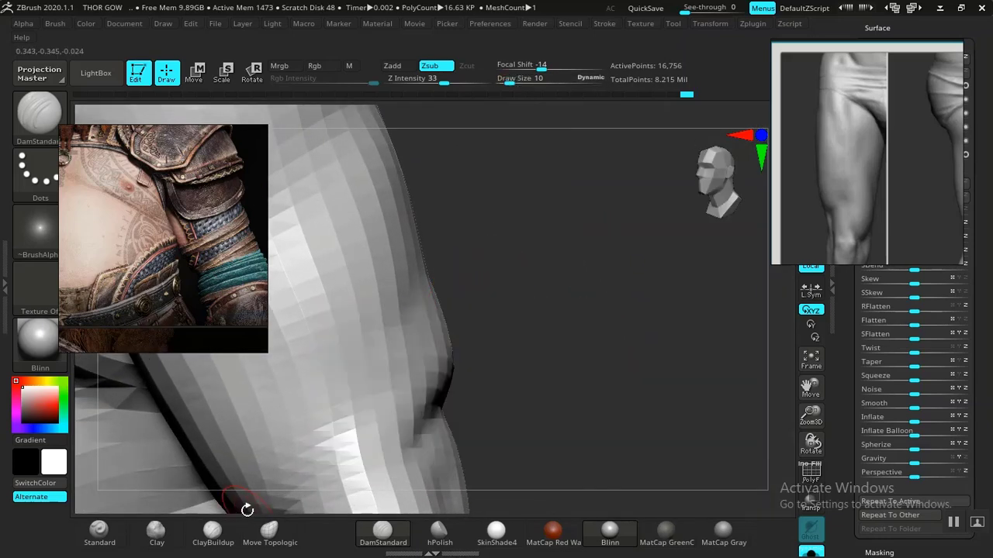
Choose the ClayBuildup brush and raise the body mesh one subdivision level for finer work on the elbow crease
click(228, 525)
mouse_move(543, 463)
mouse_down()
mouse_move(563, 443)
mouse_move(558, 349)
mouse_up()
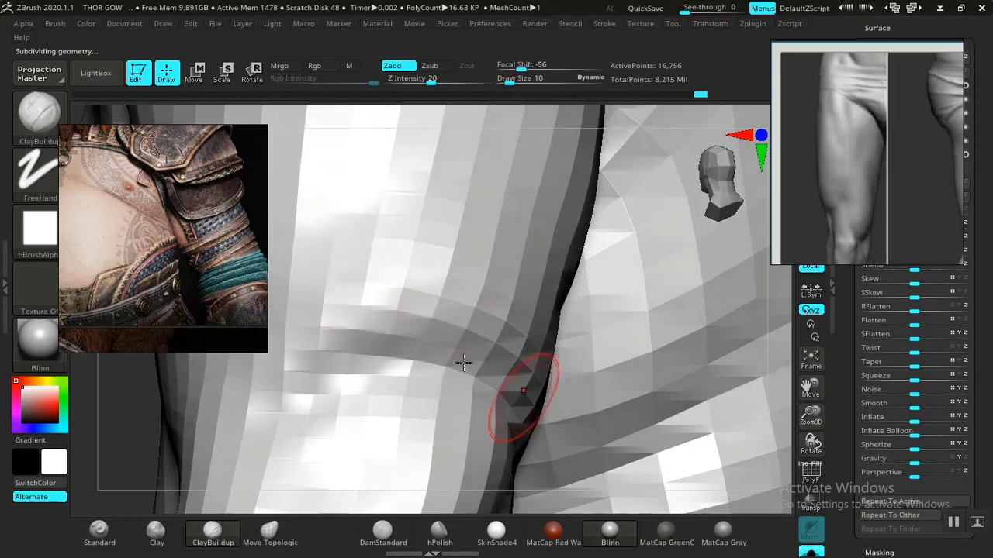
key(d)
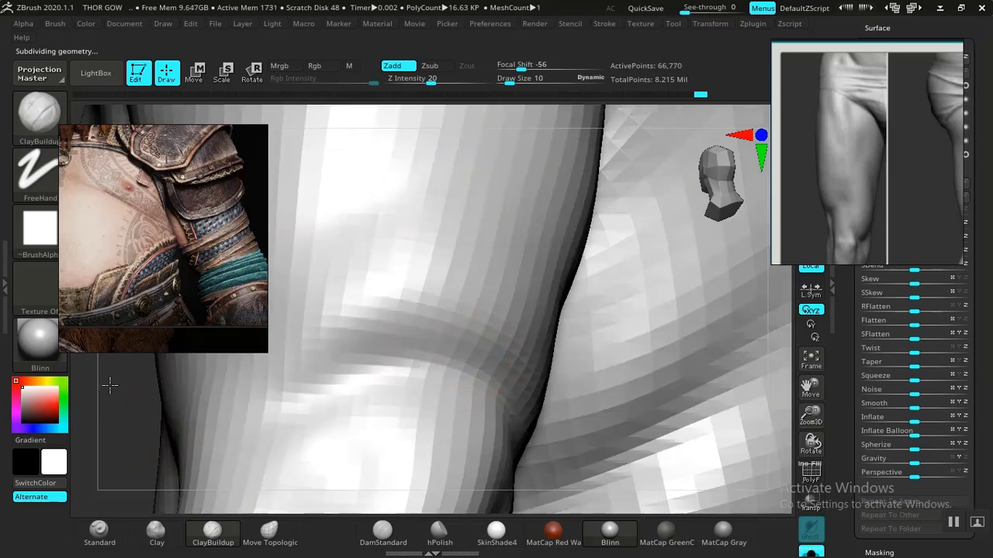
alt+drag(109, 385, 173, 305)
drag(173, 388, 273, 409)
mouse_move(590, 375)
mouse_down()
mouse_move(586, 427)
mouse_move(625, 386)
mouse_move(619, 368)
mouse_move(543, 327)
mouse_move(565, 326)
mouse_up()
Build up the skin fold along the elbow crease with ClayBuildup at draw size 18
key(space)
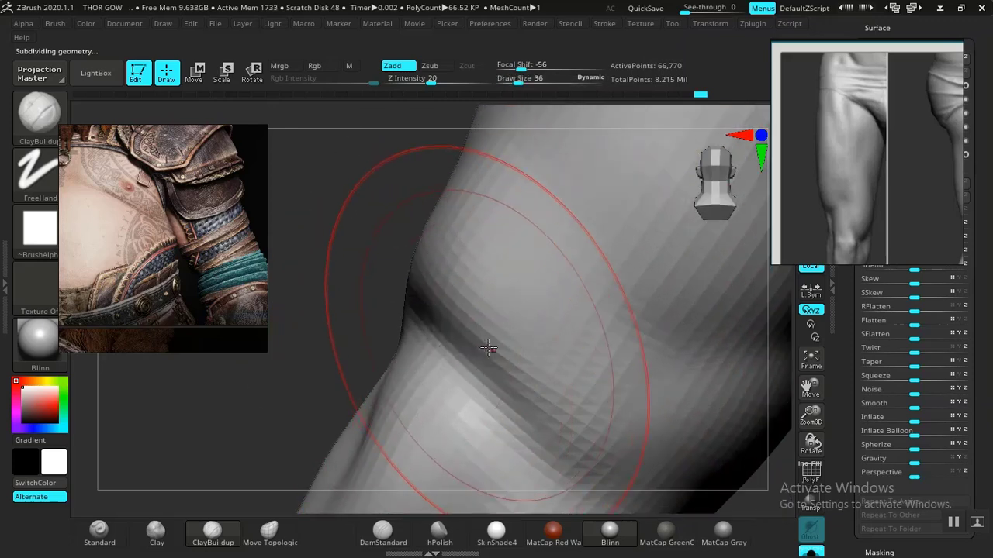
key(space)
drag(552, 339, 543, 339)
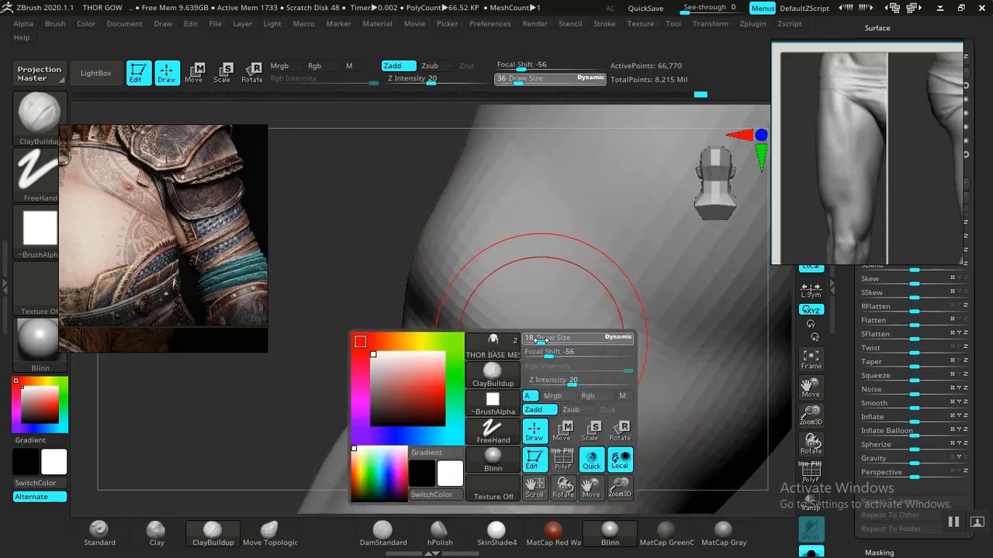
drag(542, 383, 469, 318)
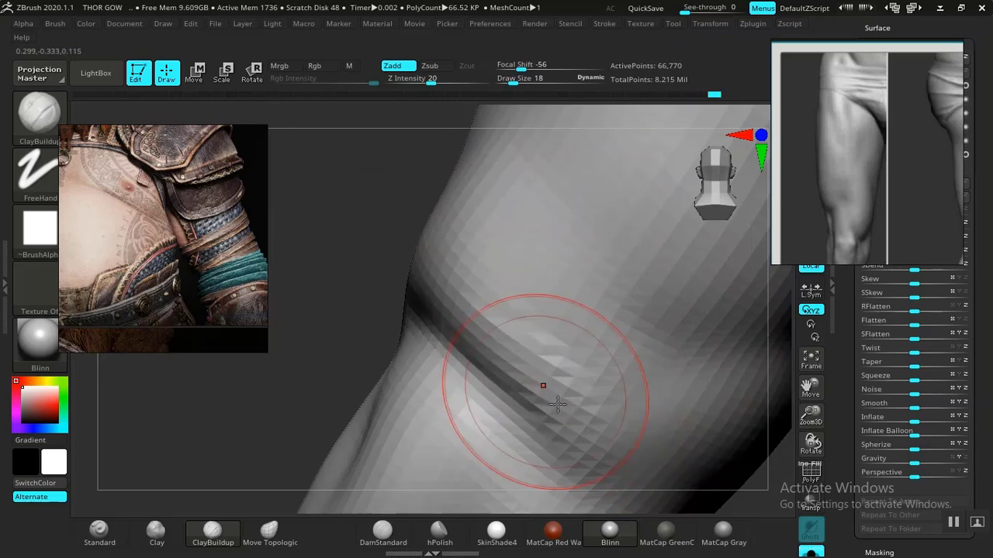
drag(397, 332, 439, 303)
mouse_move(391, 279)
mouse_down()
mouse_move(136, 405)
mouse_move(232, 401)
mouse_up()
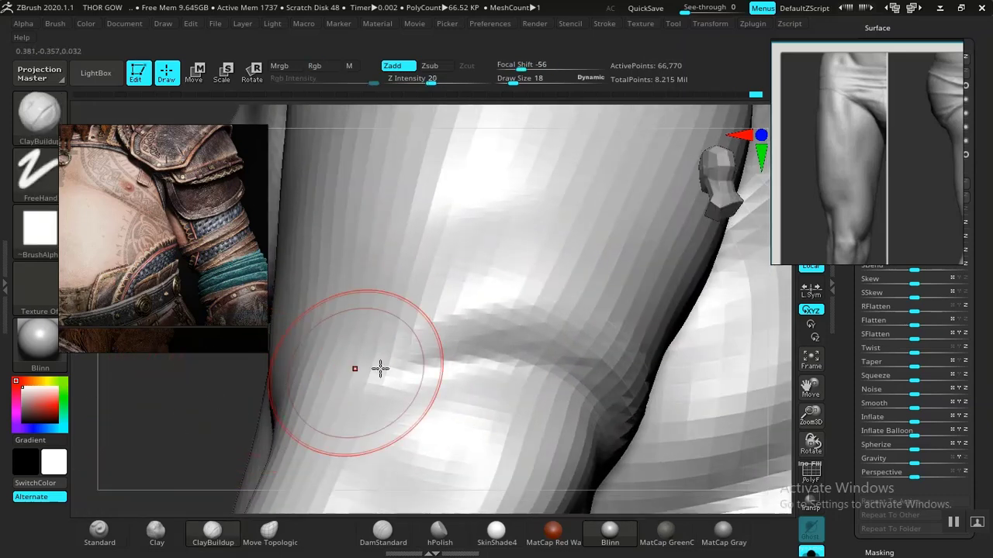
drag(379, 368, 567, 328)
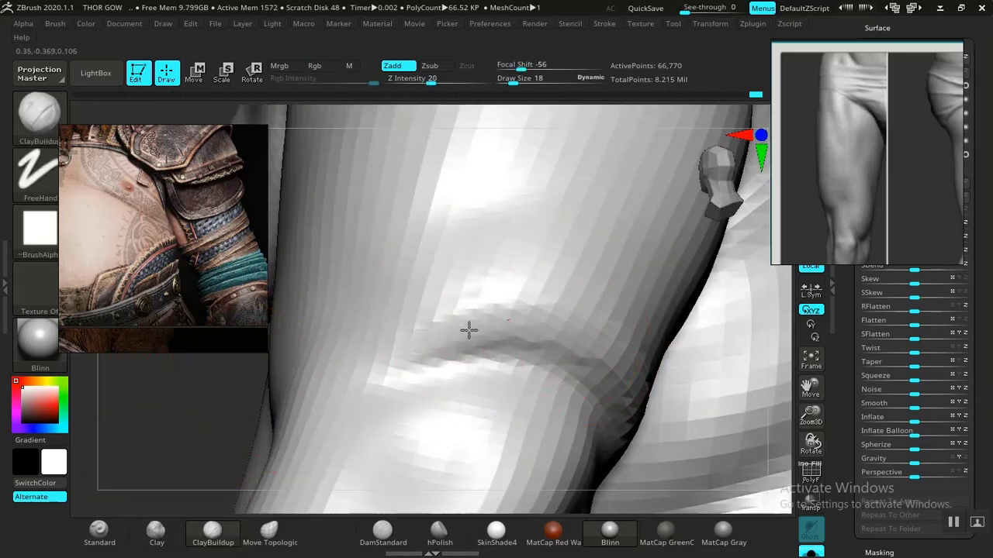
drag(468, 331, 566, 329)
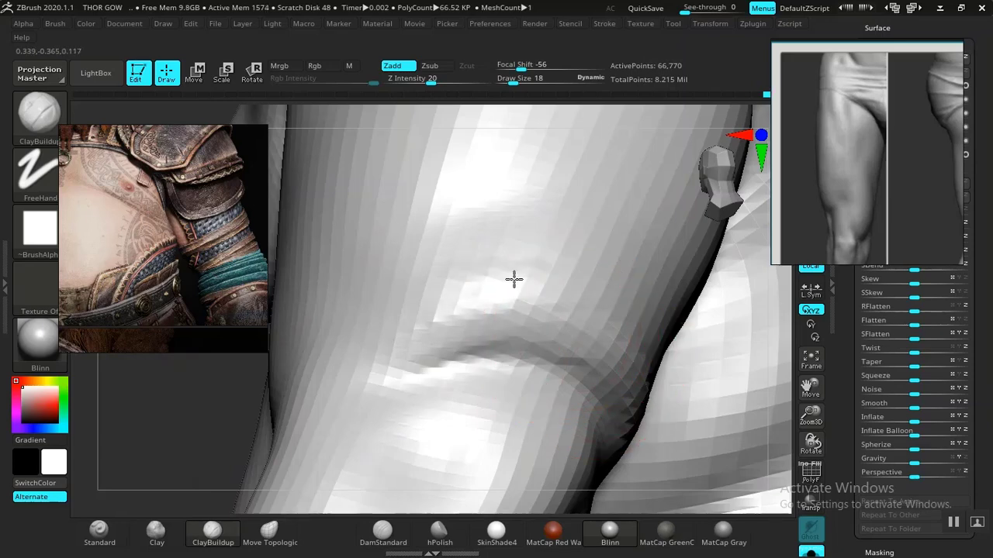
drag(211, 400, 601, 320)
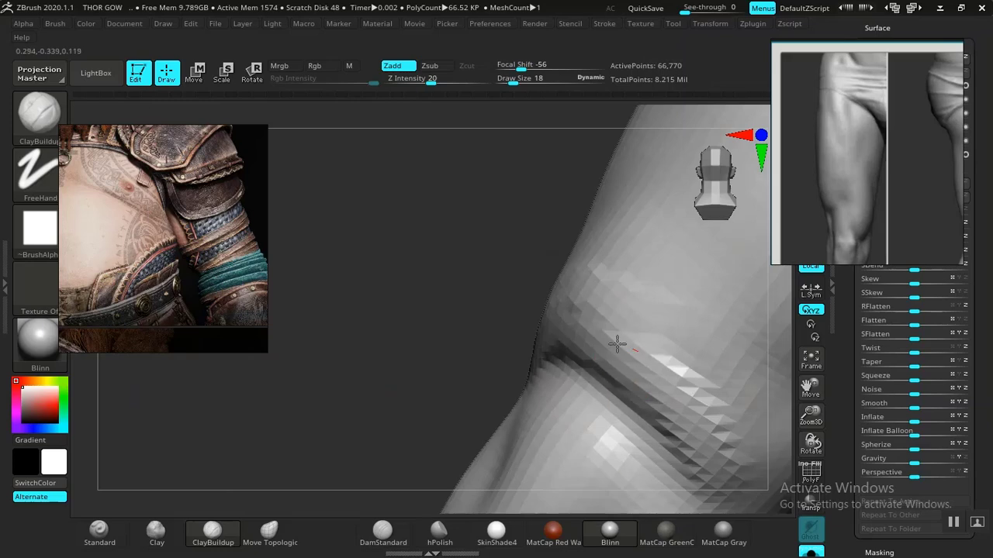
Deepen and sharpen the elbow crease with the DamStandard brush at draw size 18
alt+drag(440, 380, 457, 411)
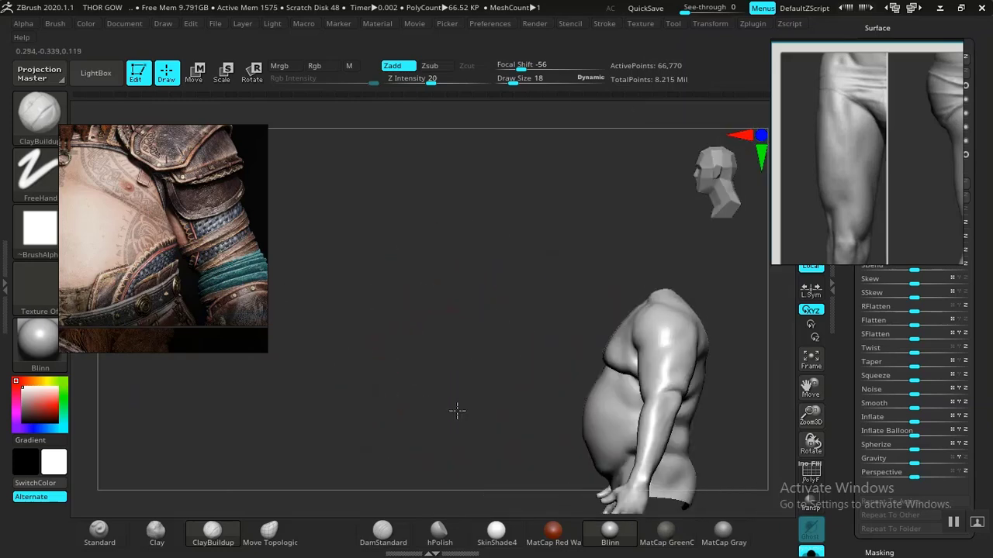
alt+drag(345, 395, 305, 378)
alt+drag(743, 380, 645, 508)
alt+drag(629, 316, 621, 373)
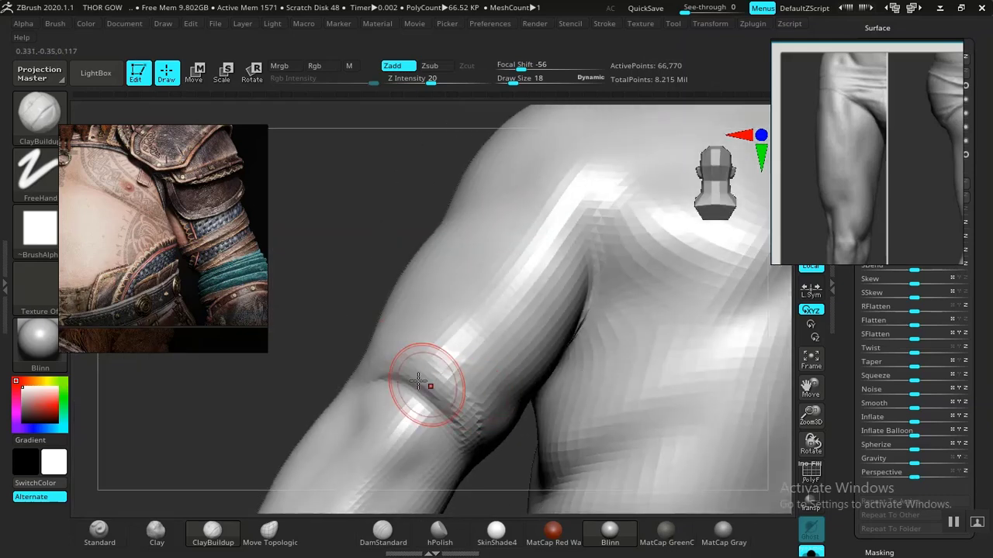
drag(355, 301, 368, 364)
mouse_move(312, 228)
alt+mouse_down()
mouse_move(366, 266)
mouse_move(341, 281)
mouse_move(495, 475)
alt+mouse_up()
click(383, 534)
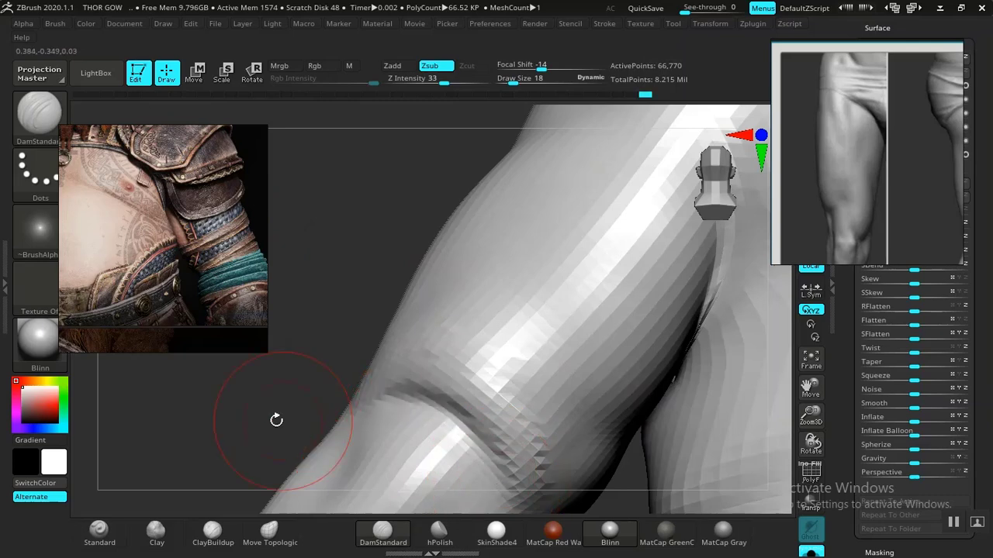
mouse_move(276, 419)
mouse_down()
mouse_move(341, 450)
mouse_move(438, 406)
mouse_up()
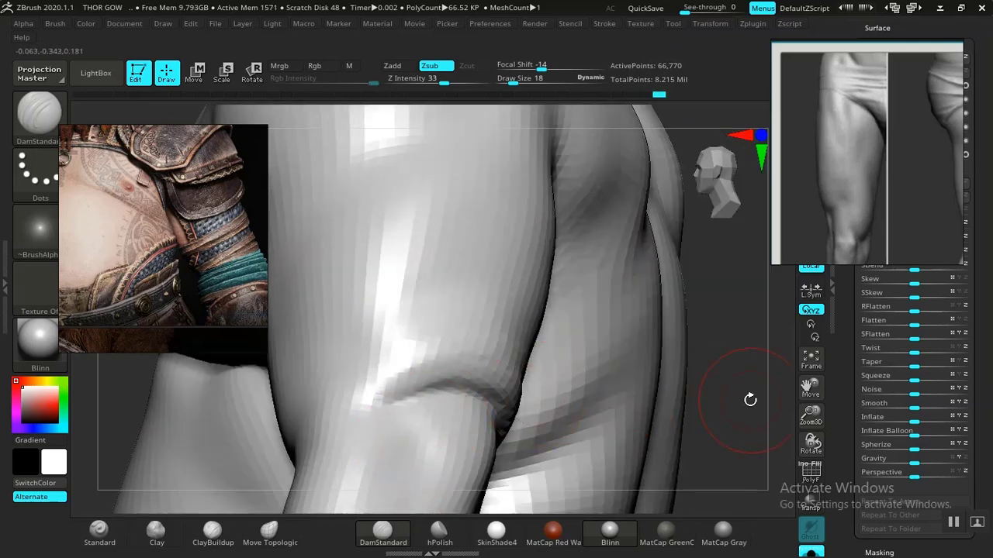
alt+drag(750, 400, 661, 406)
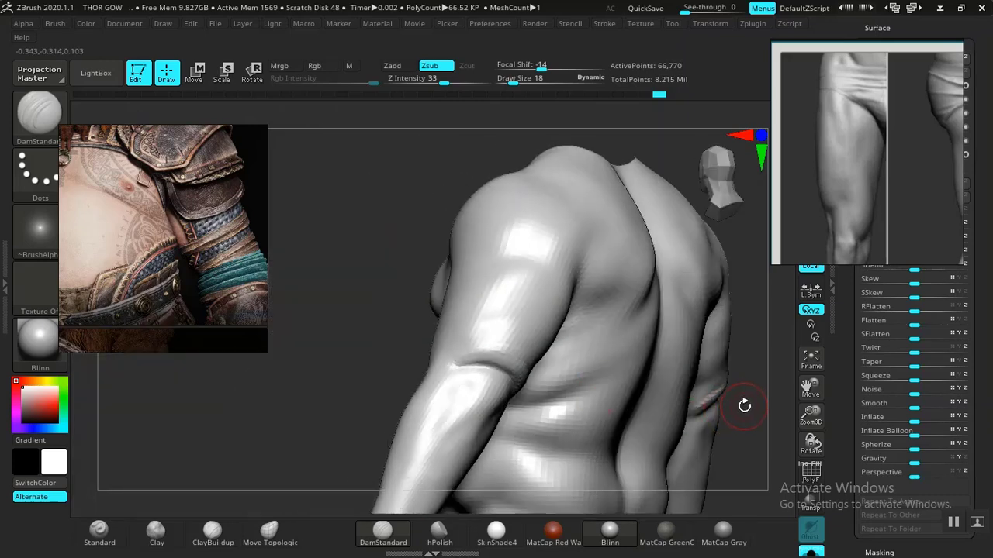
alt+drag(355, 311, 326, 419)
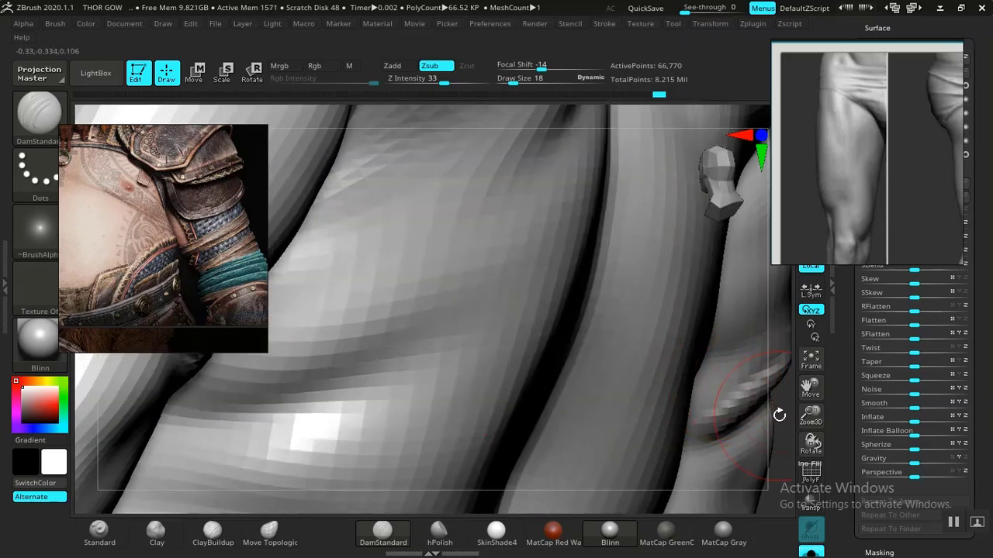
Smooth the surface around the elbow crease and blend its ends into the upper arm and forearm
alt+drag(779, 415, 744, 368)
shift+drag(429, 240, 421, 120)
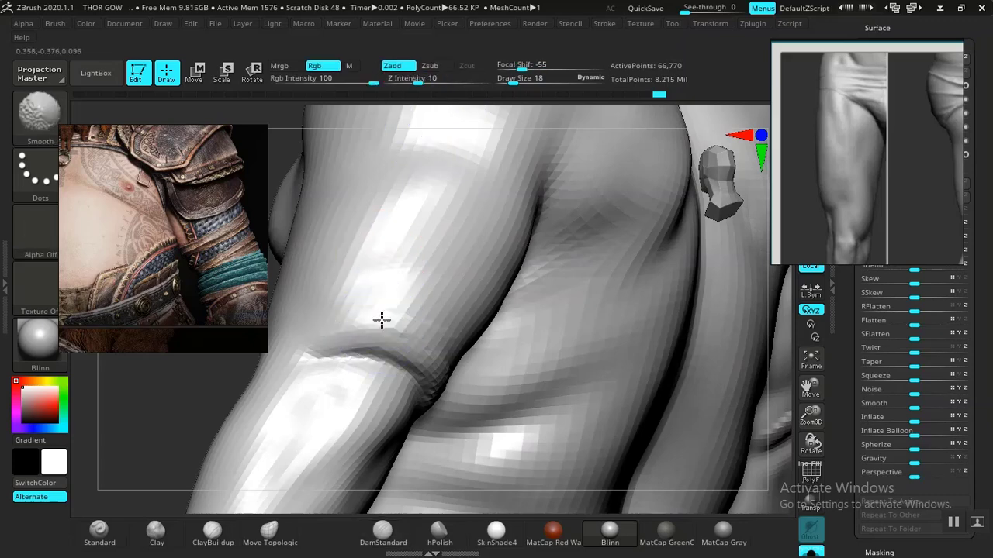
shift+drag(379, 317, 355, 336)
drag(138, 380, 60, 383)
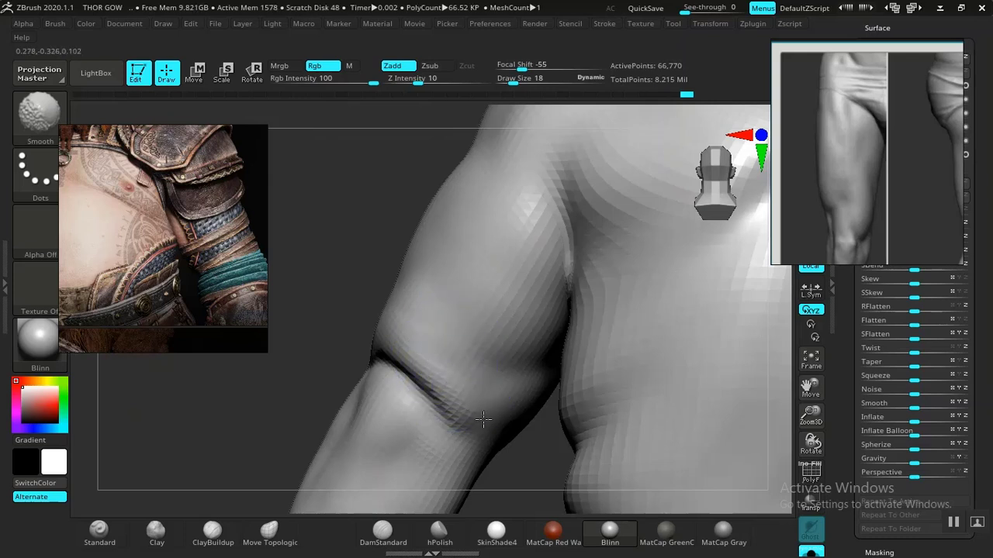
shift+drag(463, 400, 481, 404)
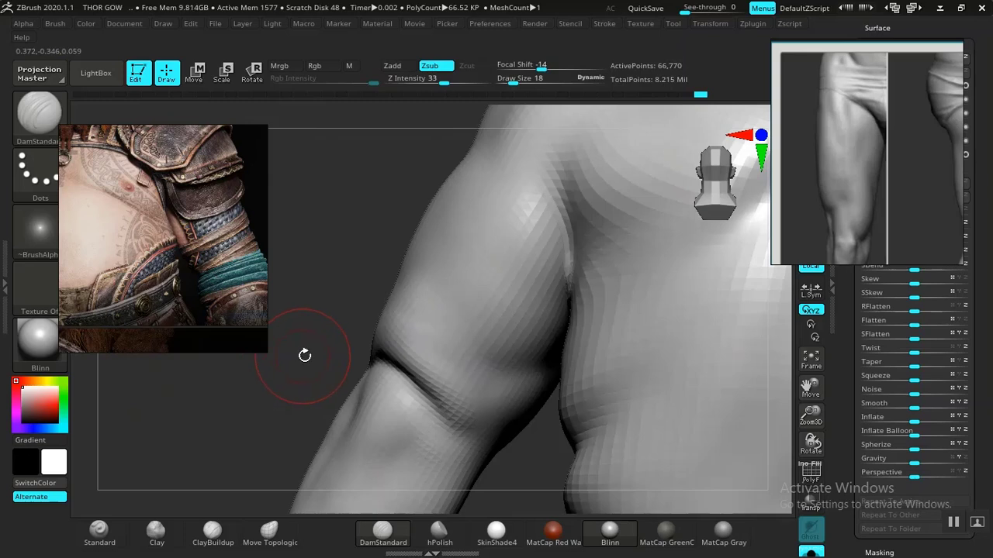
Reveal the whole body mesh and check the arm and torso proportions from the front
key(f)
drag(332, 372, 539, 423)
ctrl+shift+click(530, 461)
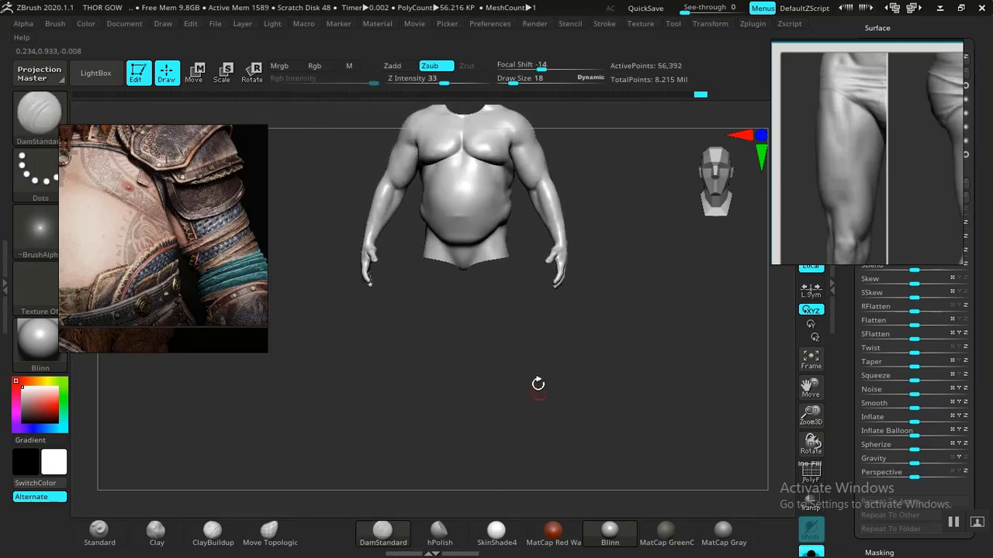
mouse_move(536, 383)
alt+mouse_down()
mouse_move(555, 458)
mouse_move(525, 393)
mouse_move(510, 416)
mouse_move(516, 432)
alt+mouse_up()
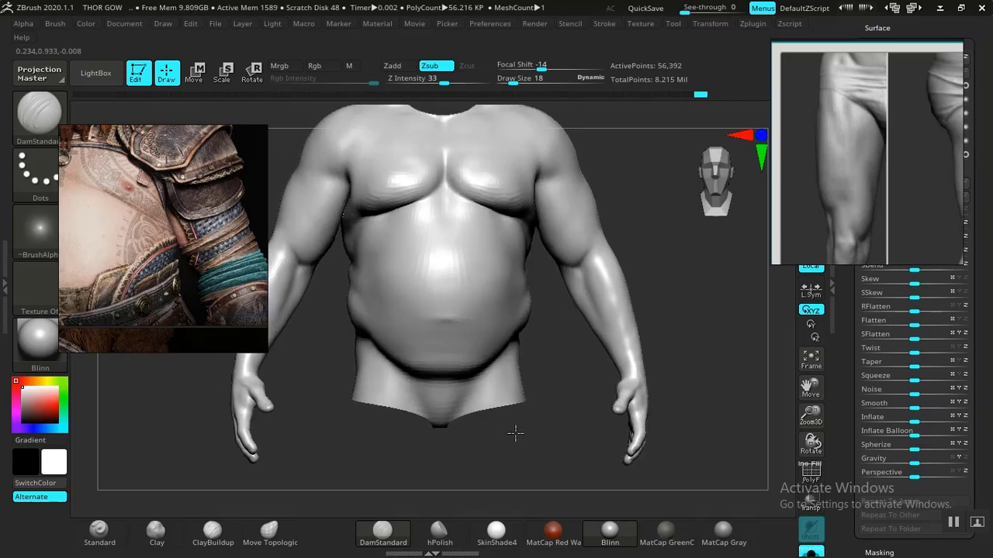
ctrl+shift+click(713, 352)
alt+drag(735, 373, 635, 298)
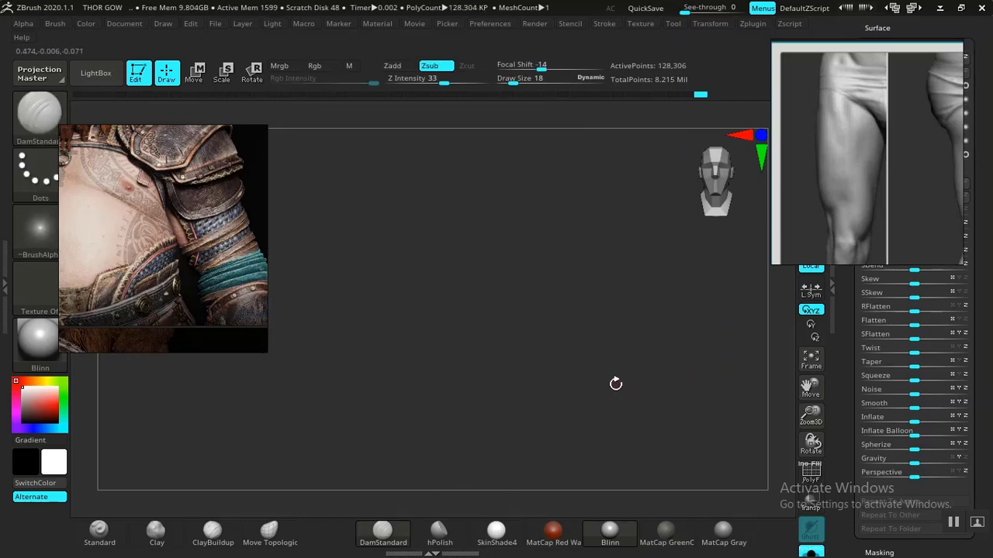
key(f)
alt+drag(603, 374, 594, 297)
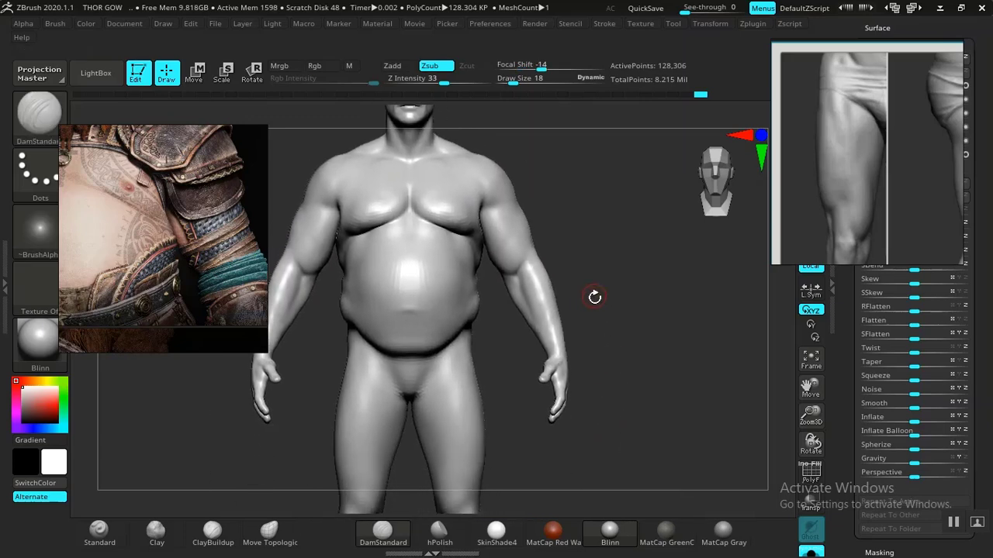
Isolate the arms, frame the hand and wrist closely, and browse the Thor reference images
ctrl+shift+click(543, 303)
alt+drag(603, 308, 631, 337)
scroll(204, 248, down, 3)
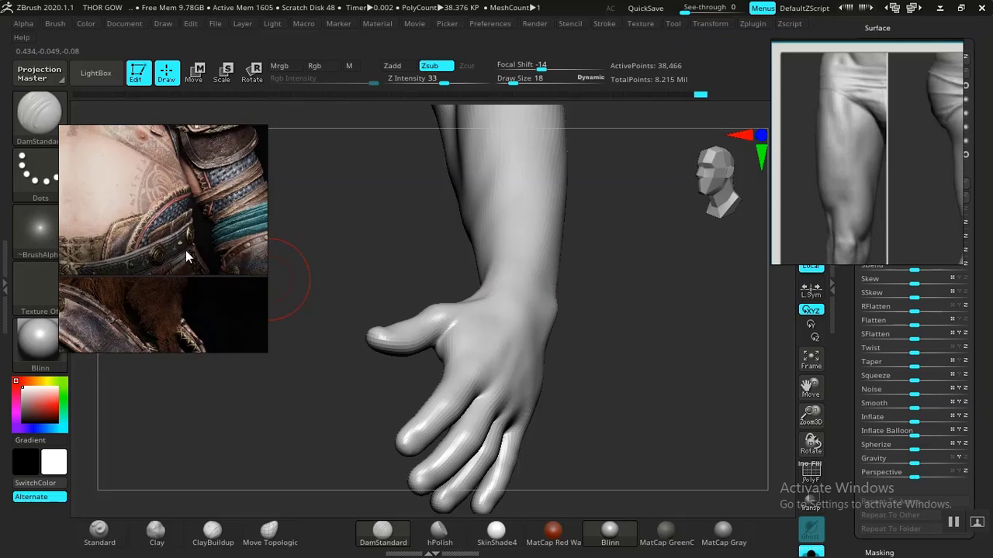
scroll(184, 255, down, 5)
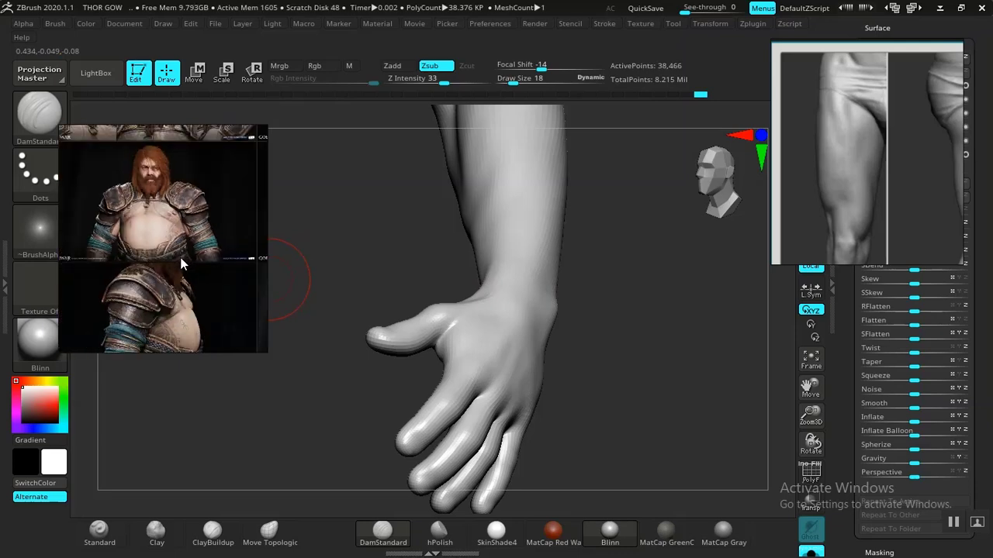
Browse the Thor reference images and frame the close-up of the hand wearing gold rings
middle_drag(172, 270, 235, 137)
middle_drag(223, 228, 229, 140)
middle_drag(140, 246, 108, 303)
scroll(126, 204, down, 4)
scroll(176, 162, down, 2)
scroll(216, 232, up, 5)
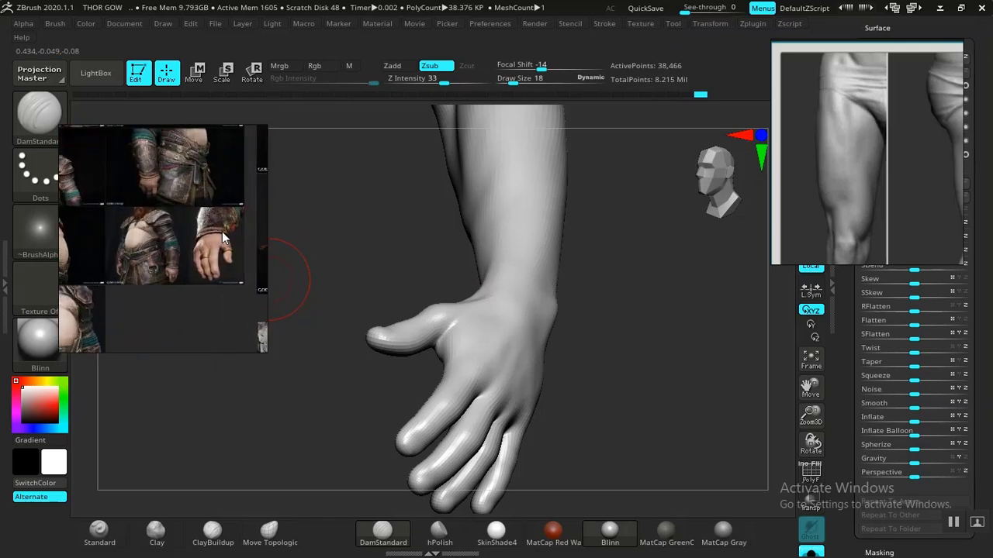
scroll(212, 265, up, 2)
middle_drag(212, 265, 142, 146)
scroll(191, 263, down, 5)
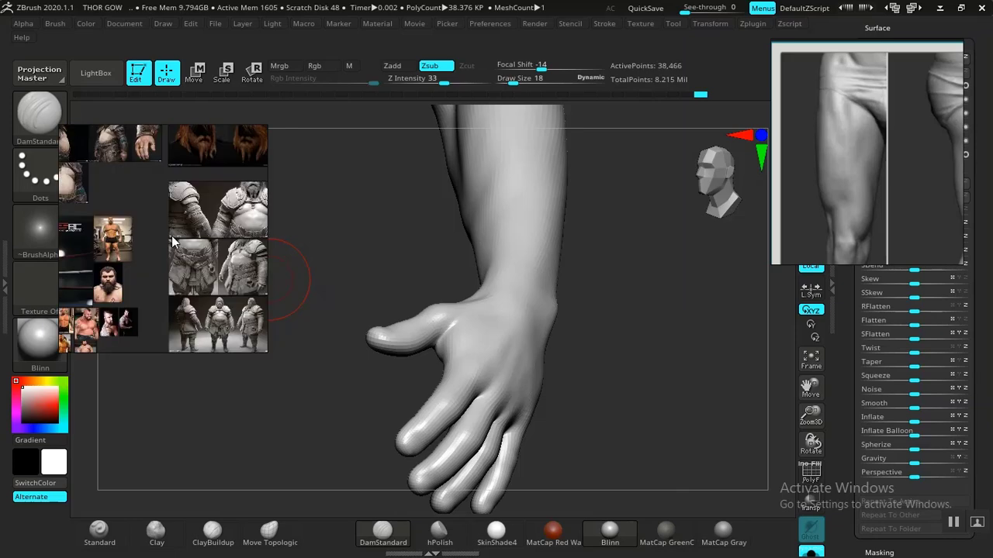
middle_drag(172, 236, 87, 275)
middle_drag(78, 199, 171, 268)
scroll(215, 231, up, 2)
scroll(216, 234, up, 6)
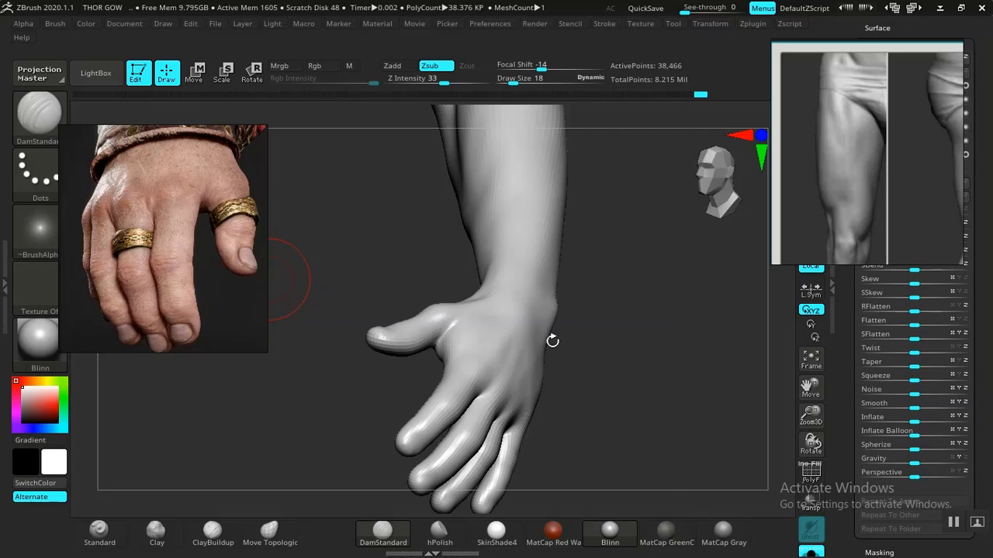
With the grey back-of-hand sculpt as reference, build up and smooth the wrist at a lower subdivision level using Clay at draw size 18
drag(650, 359, 388, 388)
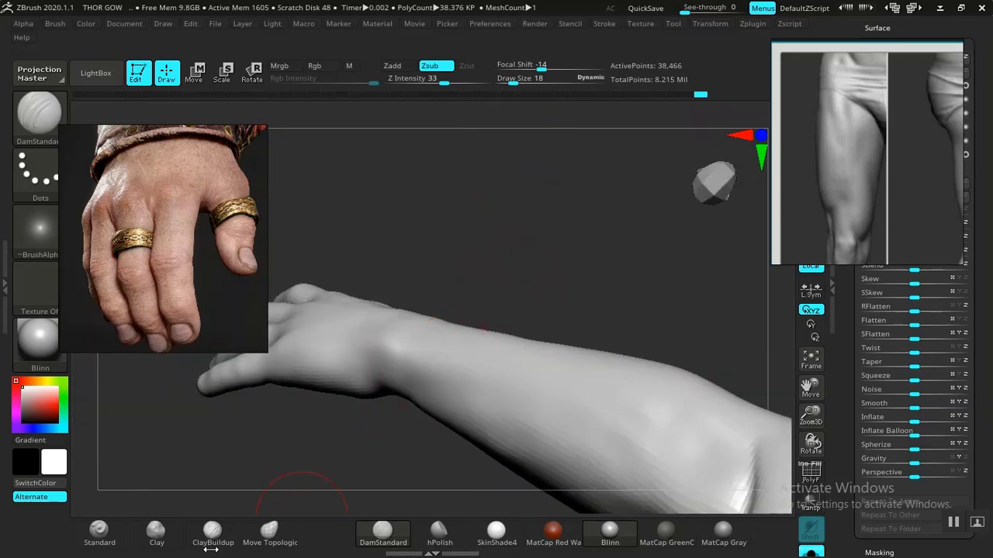
click(156, 533)
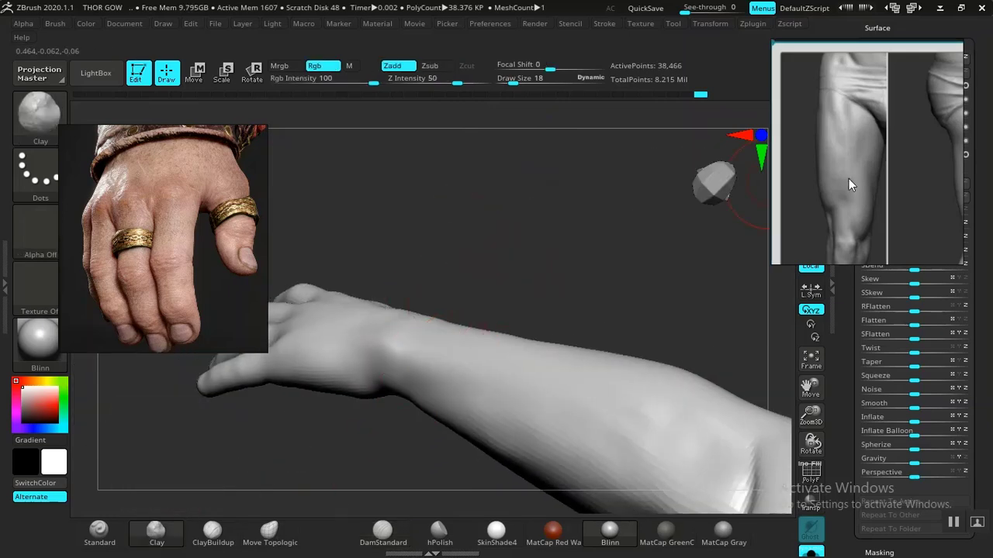
scroll(888, 174, down, 5)
scroll(888, 210, down, 6)
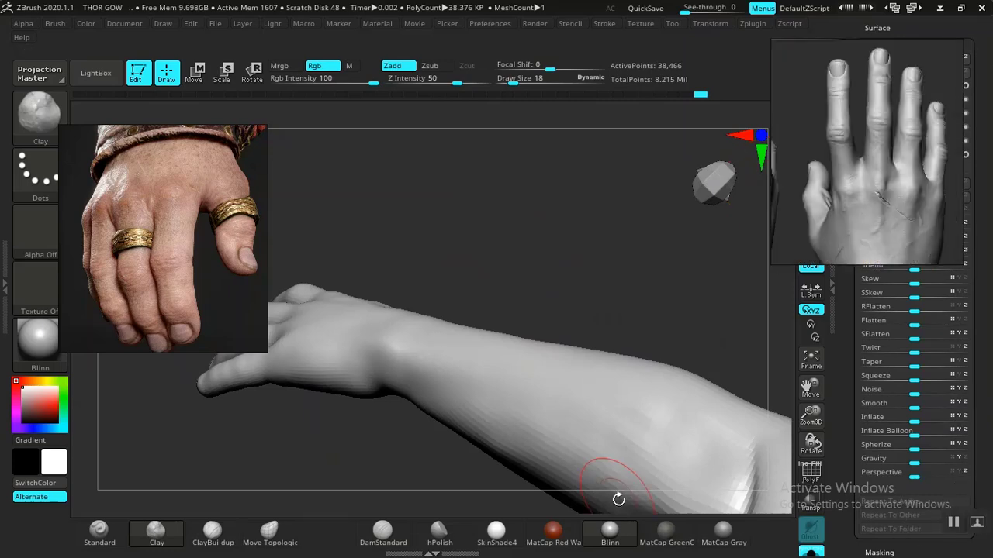
drag(557, 228, 618, 252)
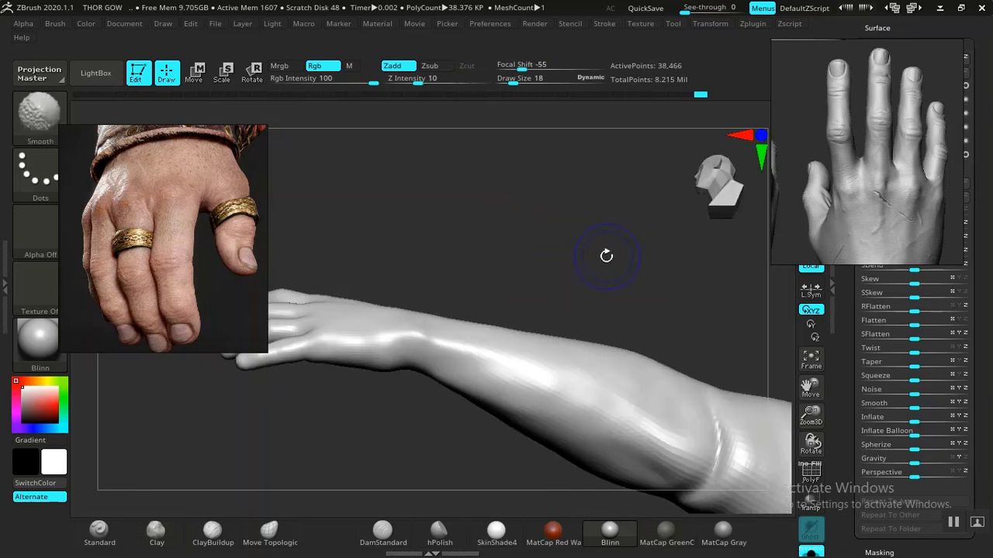
mouse_move(558, 235)
mouse_down()
mouse_move(574, 297)
mouse_move(575, 286)
mouse_up()
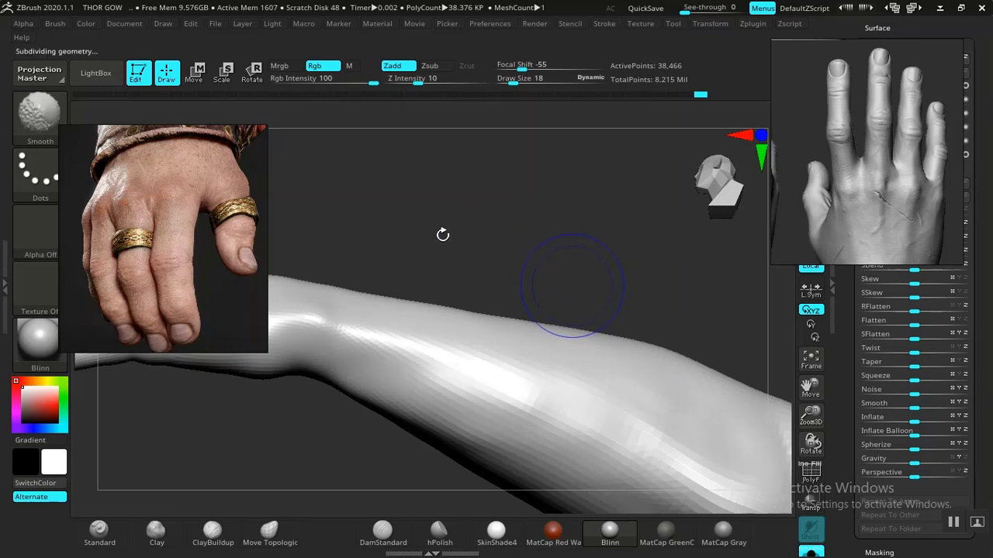
mouse_move(438, 235)
mouse_down()
mouse_move(485, 237)
mouse_move(465, 244)
mouse_move(476, 224)
mouse_move(481, 327)
mouse_up()
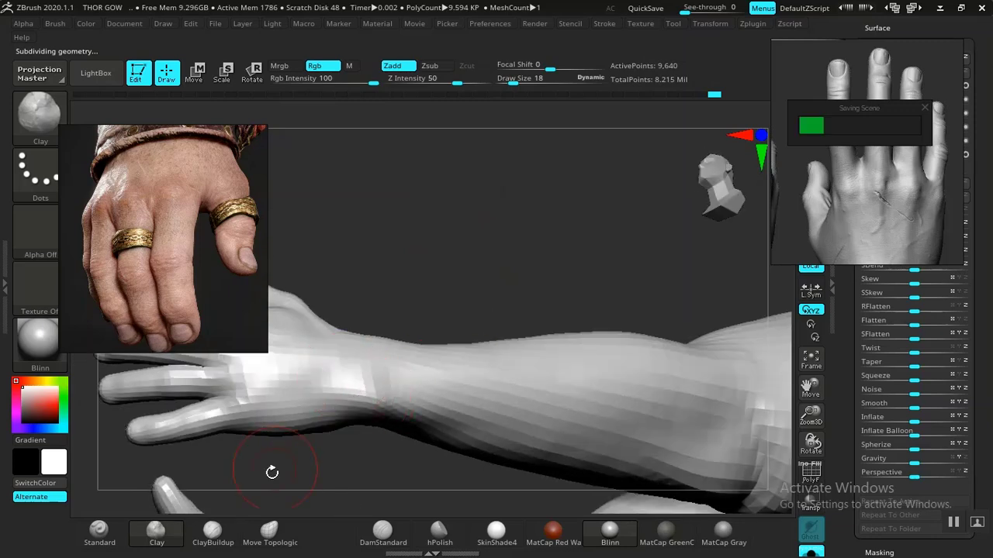
drag(433, 208, 411, 314)
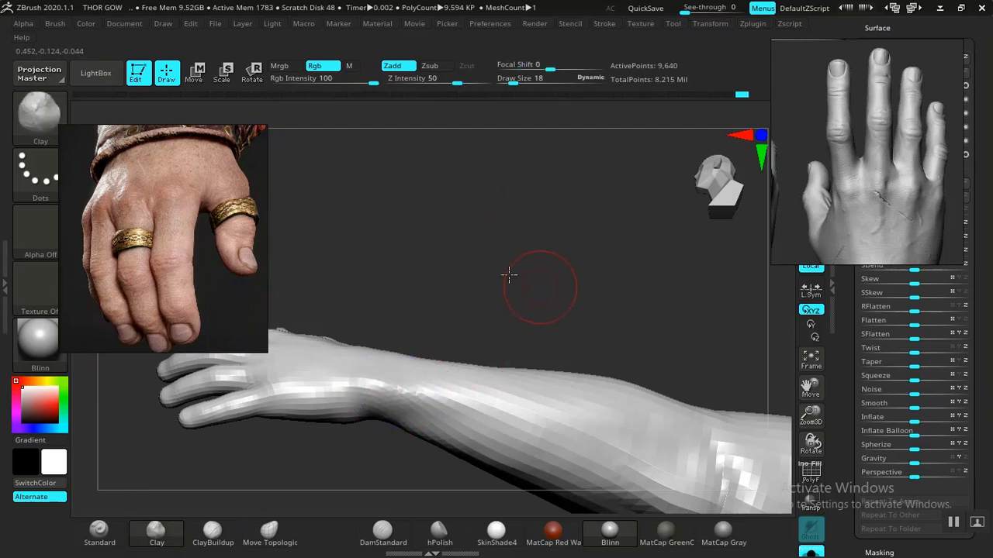
drag(508, 274, 451, 336)
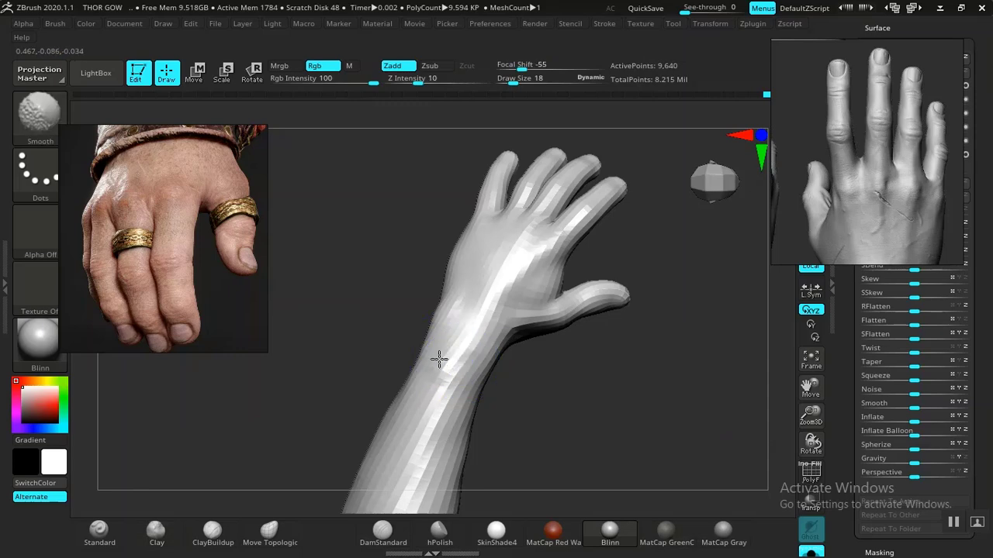
drag(566, 396, 464, 318)
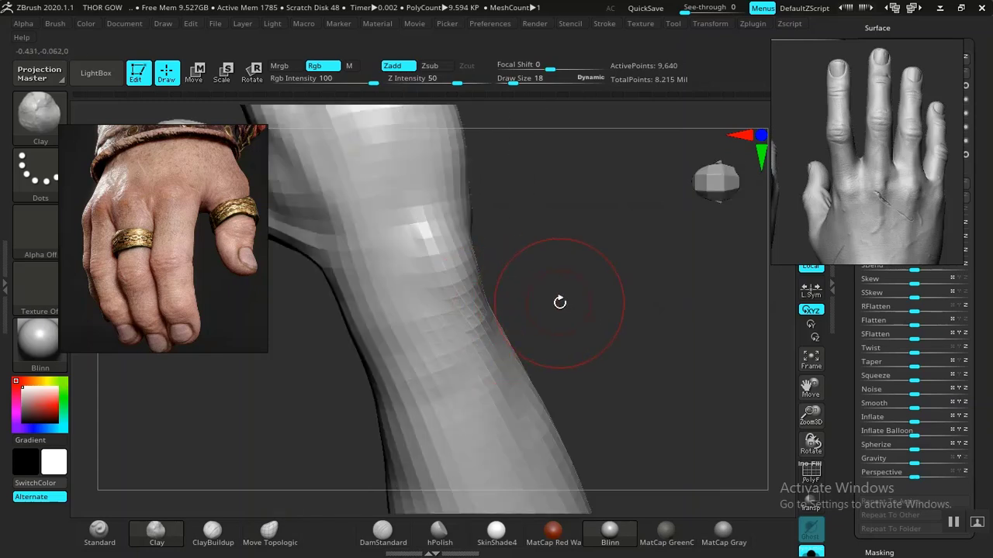
Check the arm's wireframe and reshape the forearm and wrist contours with the Move Topological brush at draw size 36
key(shift+f)
mouse_move(625, 314)
alt+mouse_down()
mouse_move(548, 255)
mouse_move(658, 333)
mouse_move(603, 319)
mouse_move(775, 305)
mouse_move(587, 307)
alt+mouse_up()
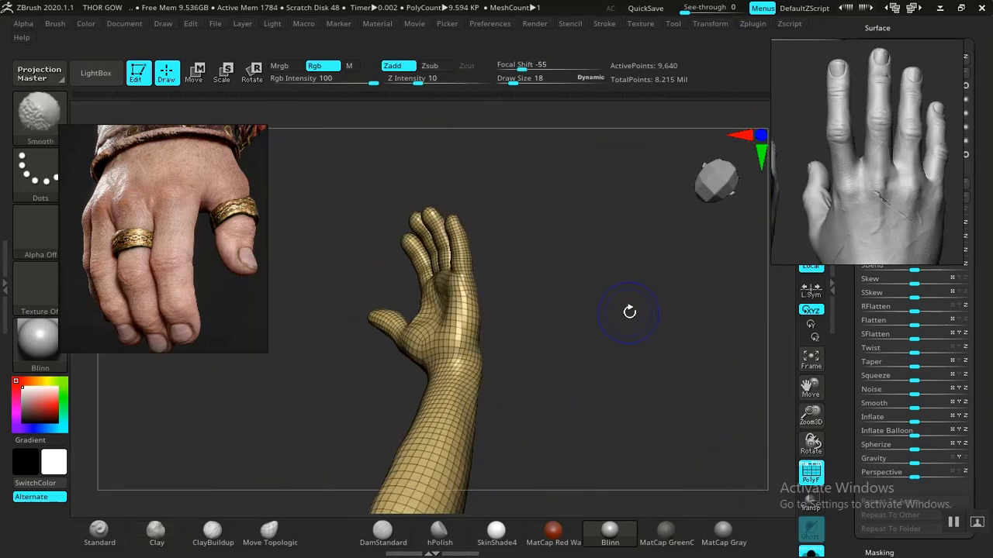
mouse_move(669, 353)
mouse_down()
mouse_move(644, 224)
mouse_move(621, 248)
mouse_move(603, 360)
mouse_move(636, 394)
mouse_move(600, 333)
mouse_move(585, 332)
mouse_move(649, 333)
mouse_move(645, 326)
mouse_move(581, 339)
mouse_move(605, 329)
mouse_move(631, 360)
mouse_move(611, 359)
mouse_move(631, 359)
mouse_move(612, 310)
mouse_up()
key(space)
drag(599, 450, 502, 338)
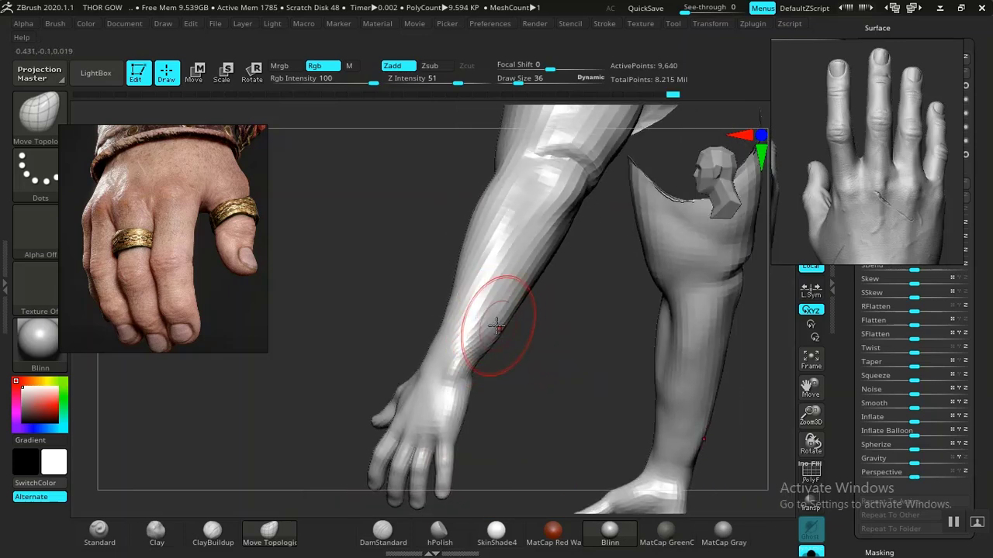
mouse_move(521, 349)
mouse_down()
mouse_move(567, 364)
mouse_move(518, 355)
mouse_move(579, 343)
mouse_move(485, 346)
mouse_move(547, 348)
mouse_move(616, 396)
mouse_move(554, 379)
mouse_move(635, 398)
mouse_move(548, 390)
mouse_move(468, 359)
mouse_move(589, 381)
mouse_move(455, 361)
mouse_move(540, 372)
mouse_move(583, 442)
mouse_move(558, 399)
mouse_move(414, 333)
mouse_up()
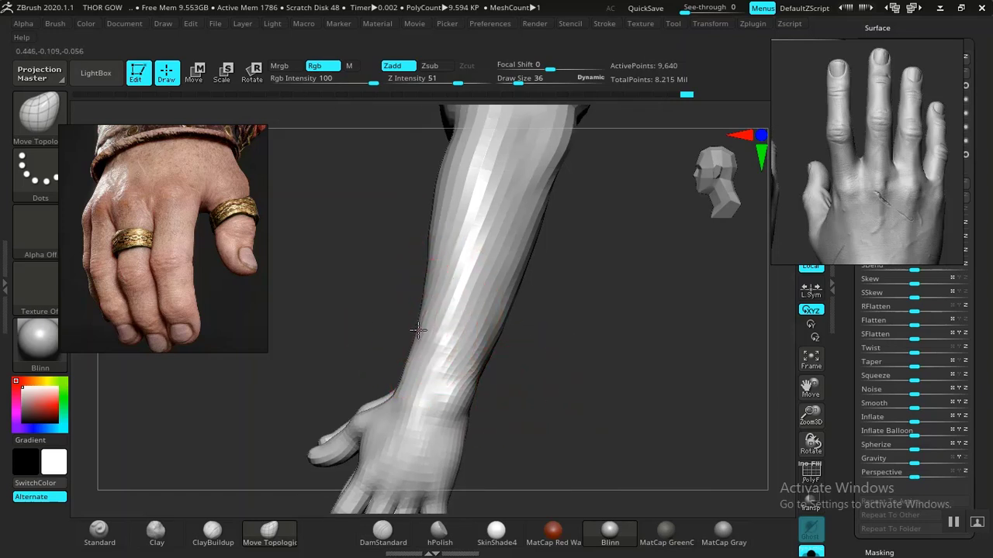
drag(417, 331, 561, 391)
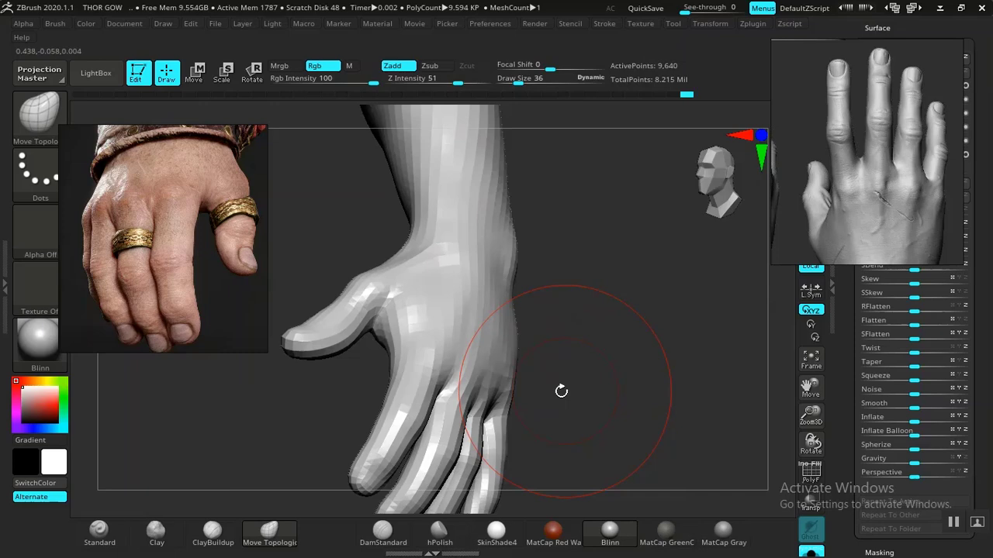
Lasso-mask the hand and lower forearm and turn the masked area into a separate polygroup
right_click(519, 325)
key(shift+f)
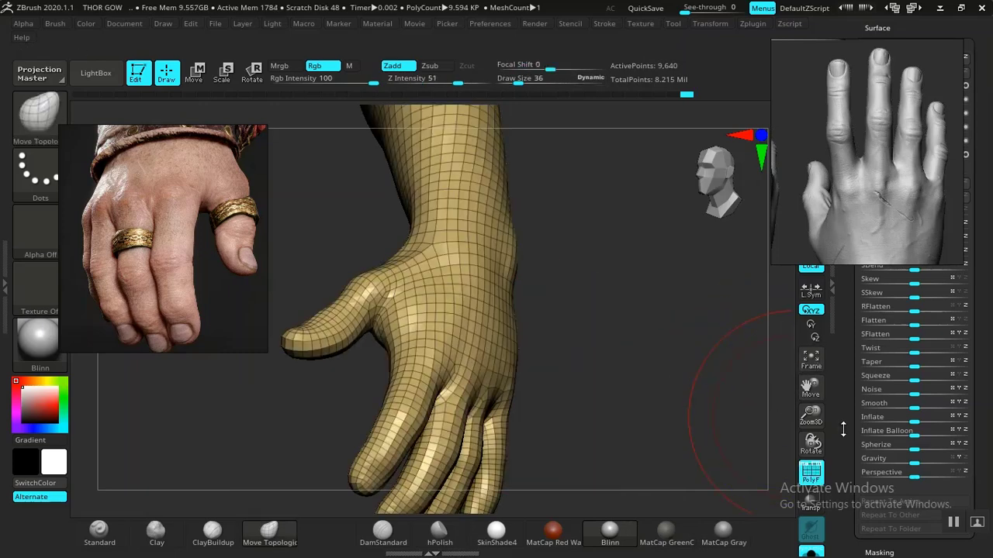
drag(843, 434, 831, 416)
drag(630, 368, 573, 376)
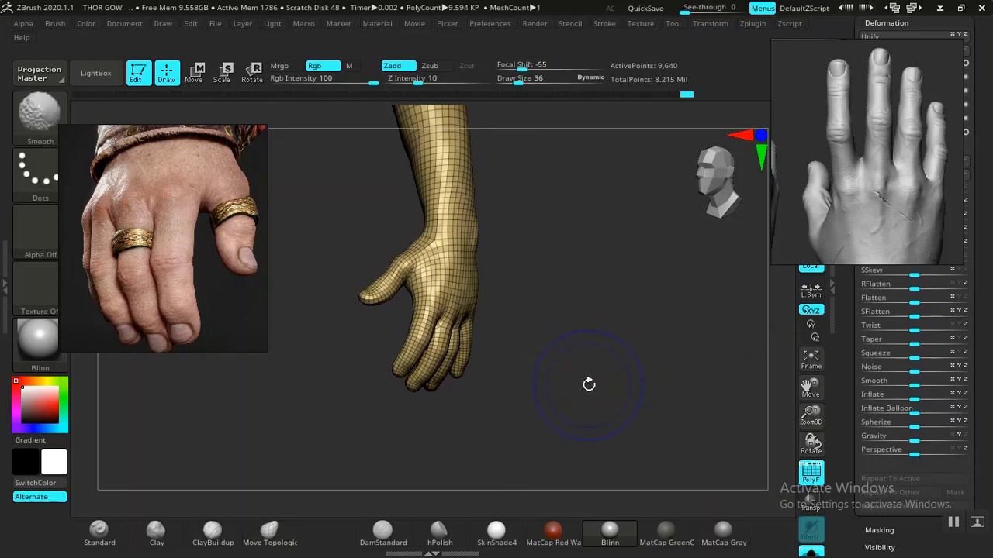
key(shift+f)
ctrl+drag(484, 437, 356, 212)
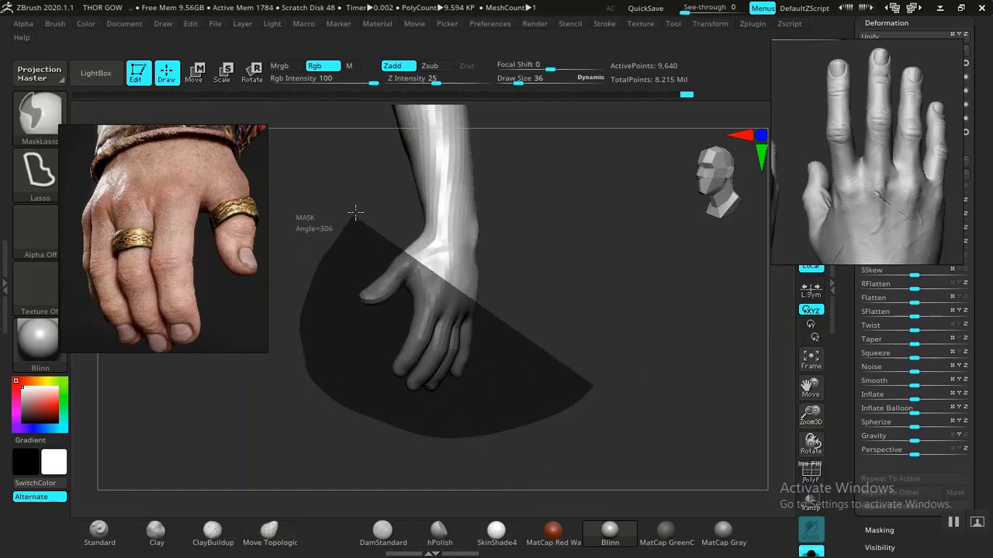
ctrl+drag(414, 182, 423, 170)
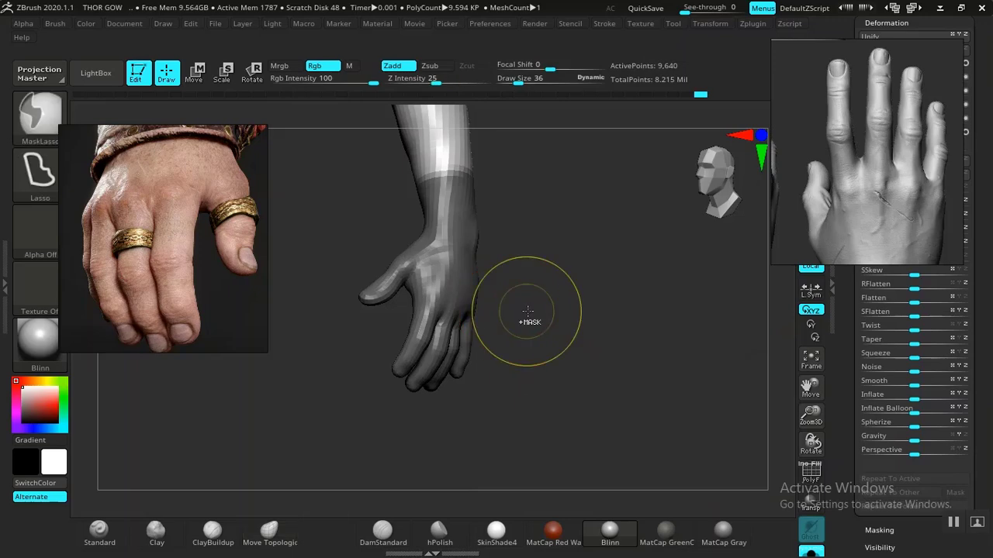
key(shift+f)
key(ctrl+w)
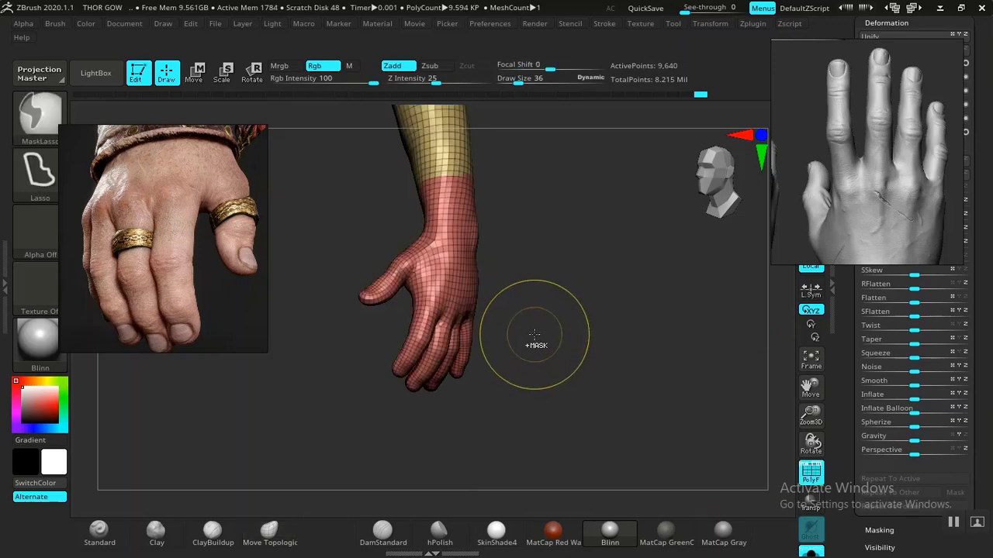
Isolate the new hand polygroup to inspect its boundary, and undo the grouping
ctrl+shift+click(547, 309)
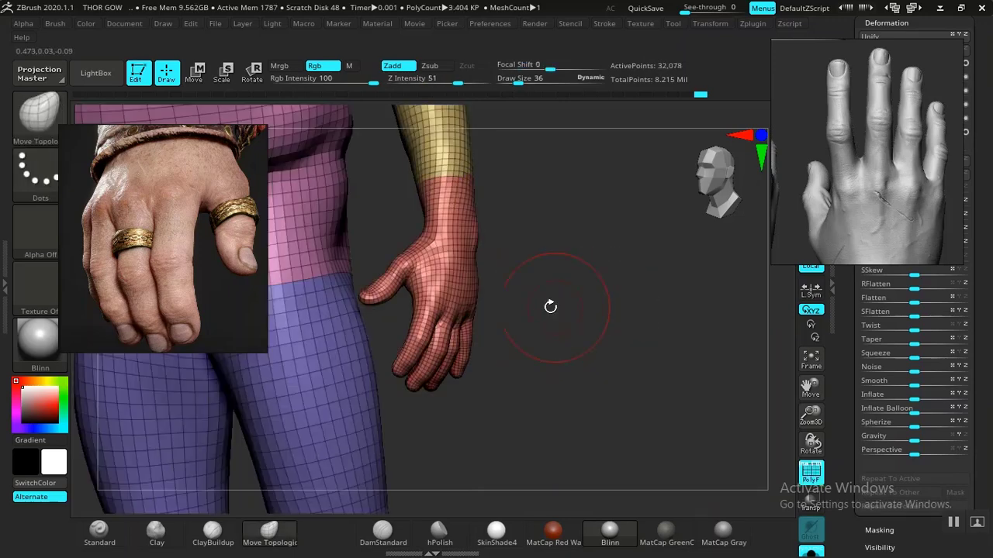
ctrl+shift+click(453, 296)
drag(578, 324, 617, 368)
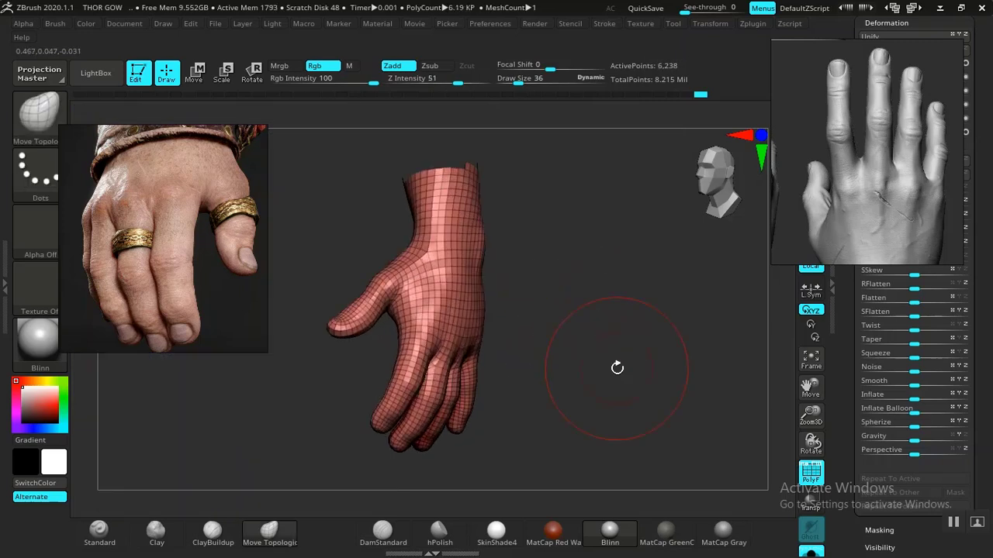
mouse_move(567, 315)
mouse_down()
mouse_move(657, 308)
mouse_move(639, 299)
mouse_move(581, 321)
mouse_up()
ctrl+shift+click(582, 320)
key(ctrl+z)
key(ctrl+z)
key(ctrl+z)
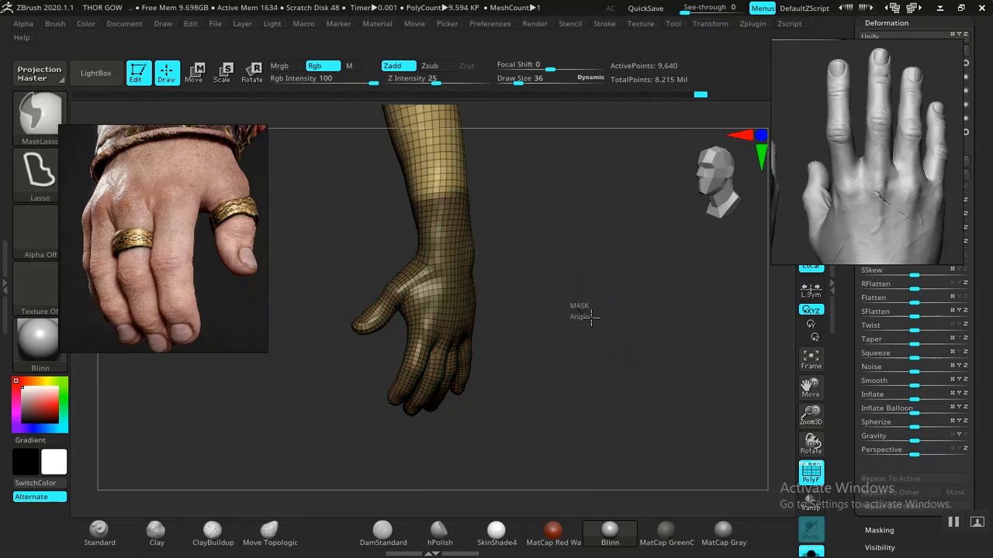
Lasso-mask the hand from the front, make it a polygroup and isolate it to inspect the wrist edge
drag(561, 295, 577, 286)
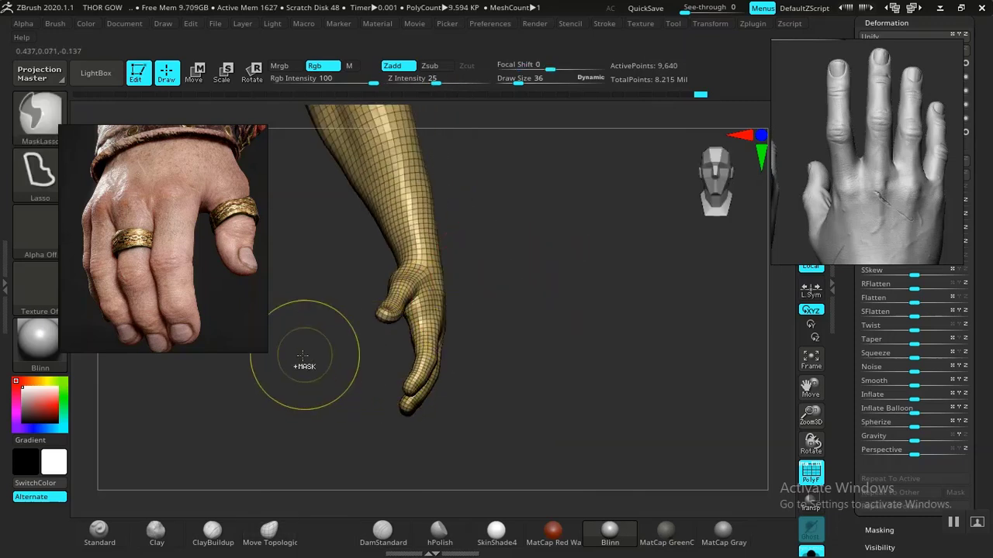
ctrl+drag(474, 451, 540, 286)
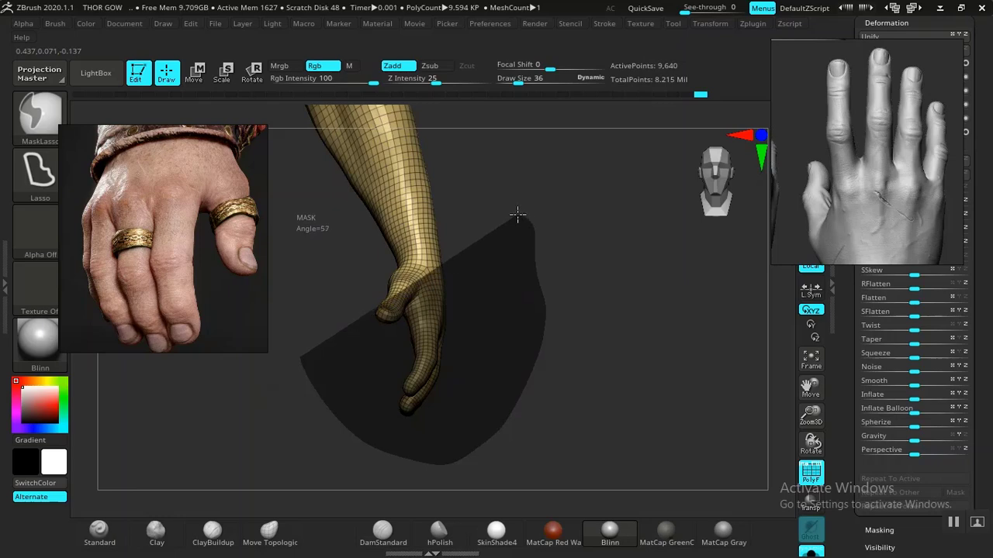
ctrl+drag(518, 215, 306, 256)
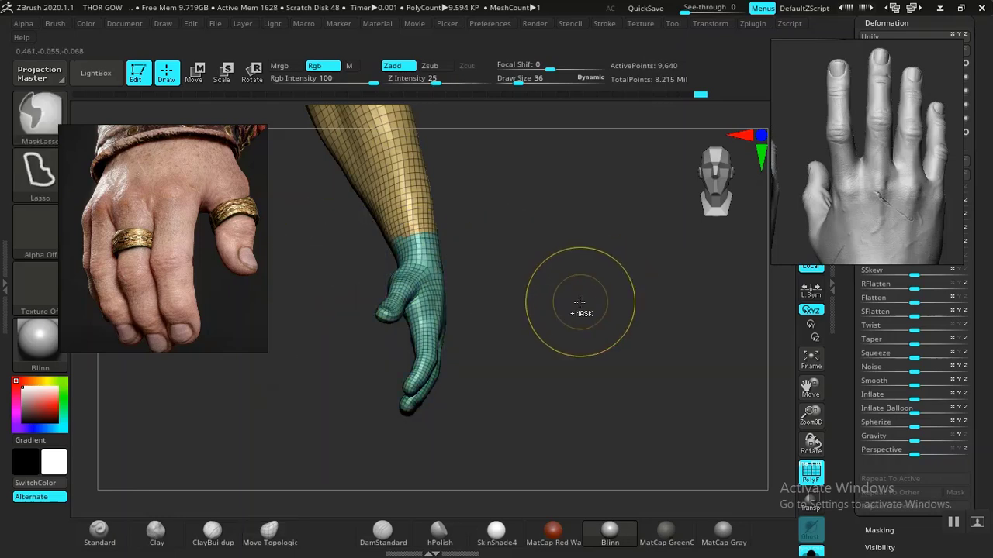
drag(571, 310, 610, 329)
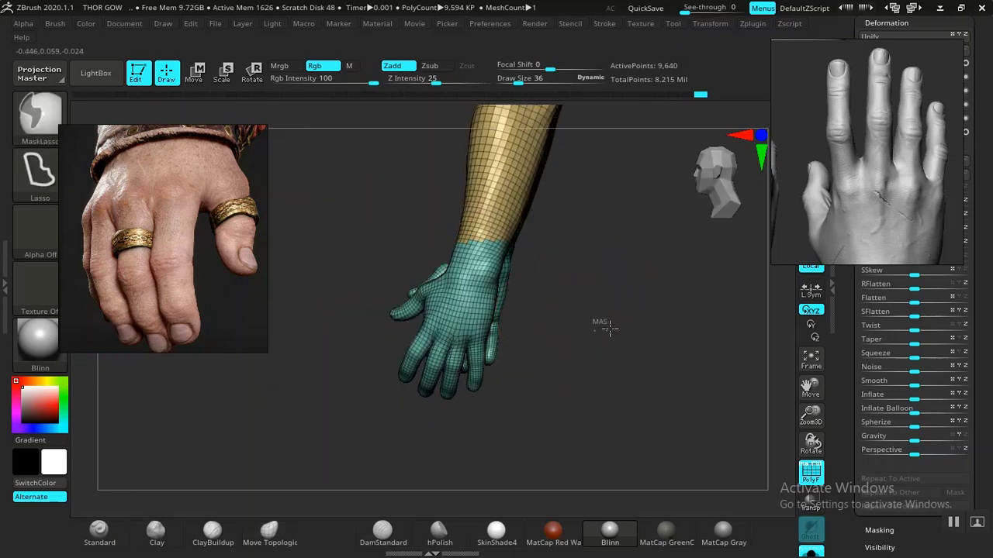
ctrl+shift+click(533, 284)
ctrl+shift+click(470, 333)
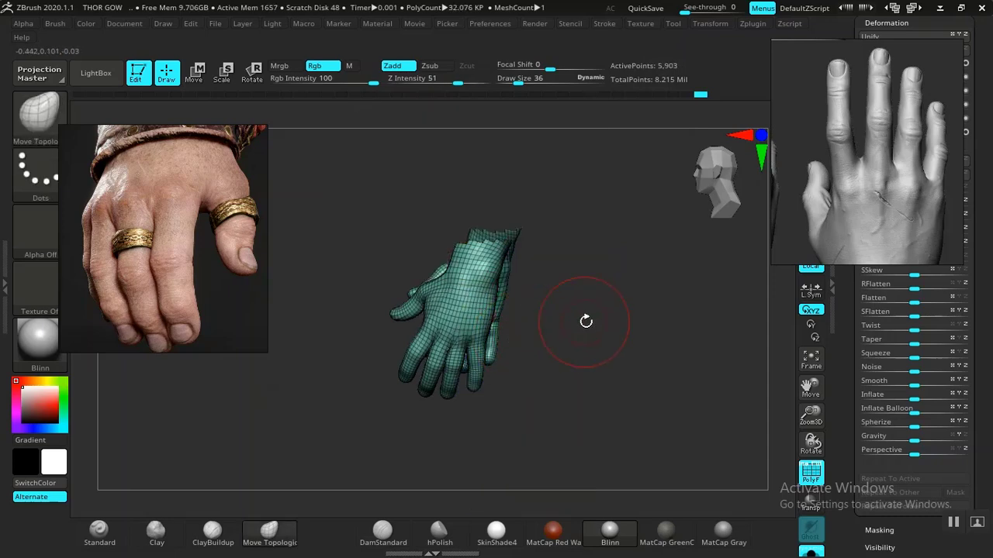
Mask the hands again up to just above the wrist, group them as a polygroup and isolate them with the wireframe off
drag(586, 321, 687, 324)
ctrl+right_drag(605, 325, 611, 372)
drag(605, 329, 594, 308)
key(shift+f)
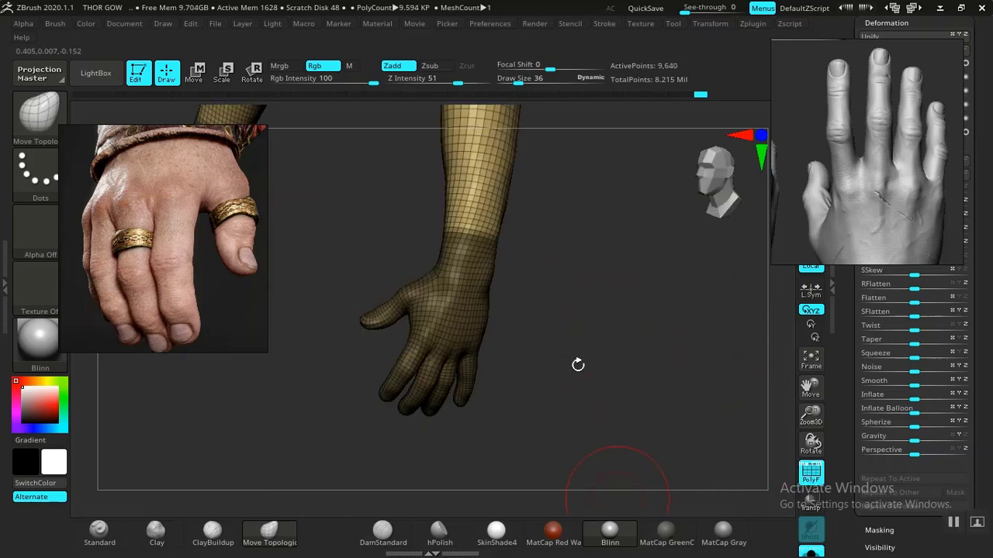
drag(573, 312, 597, 305)
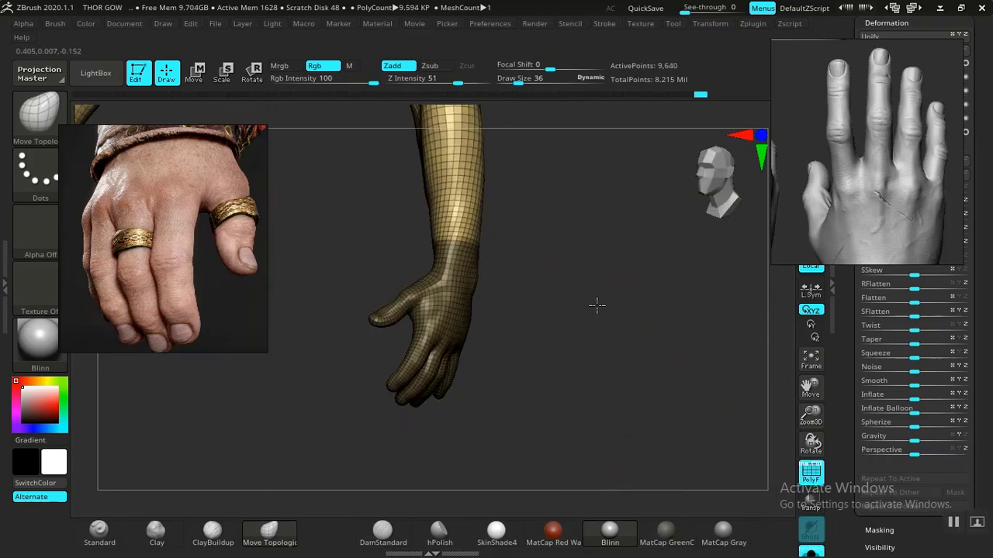
key(ctrl+w)
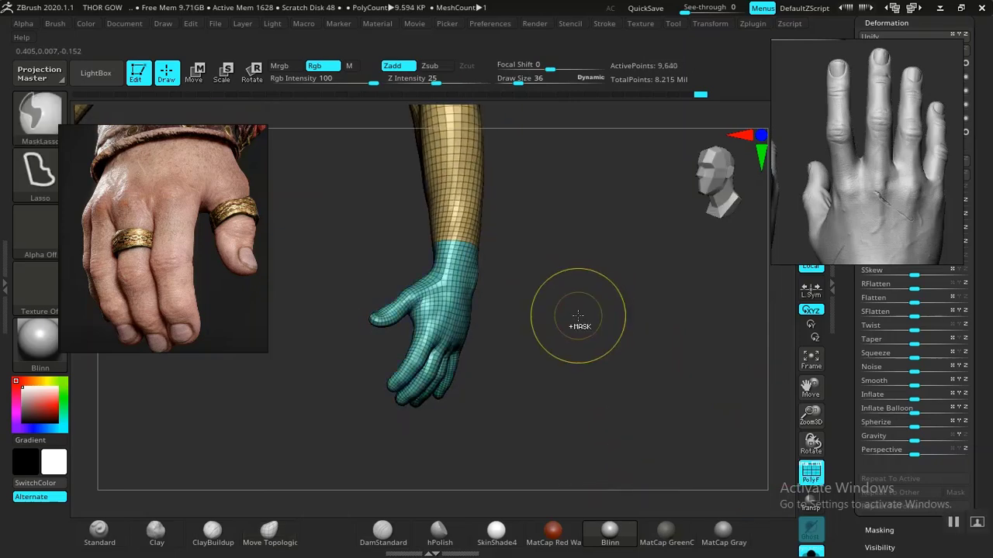
ctrl+shift+click(578, 314)
ctrl+shift+click(452, 304)
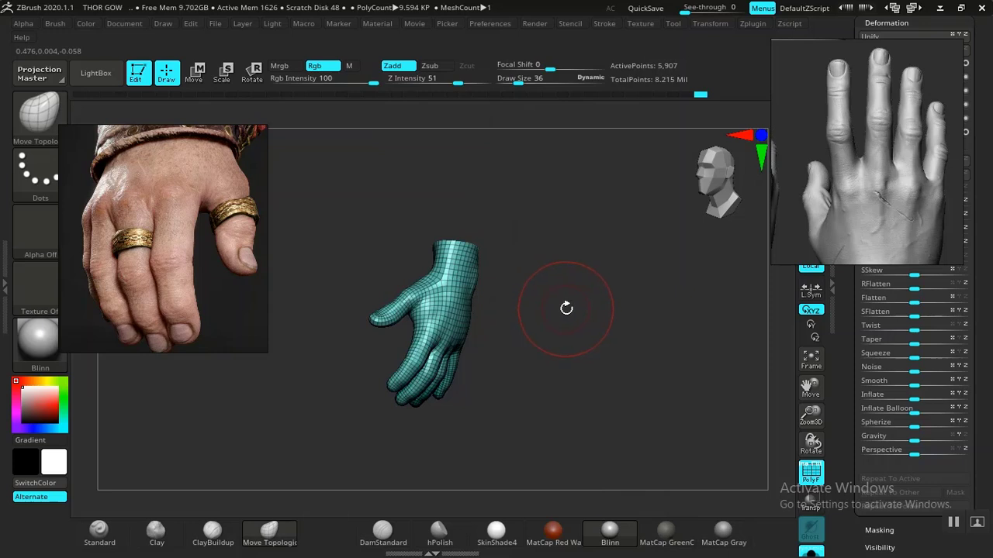
key(shift+f)
drag(570, 309, 587, 305)
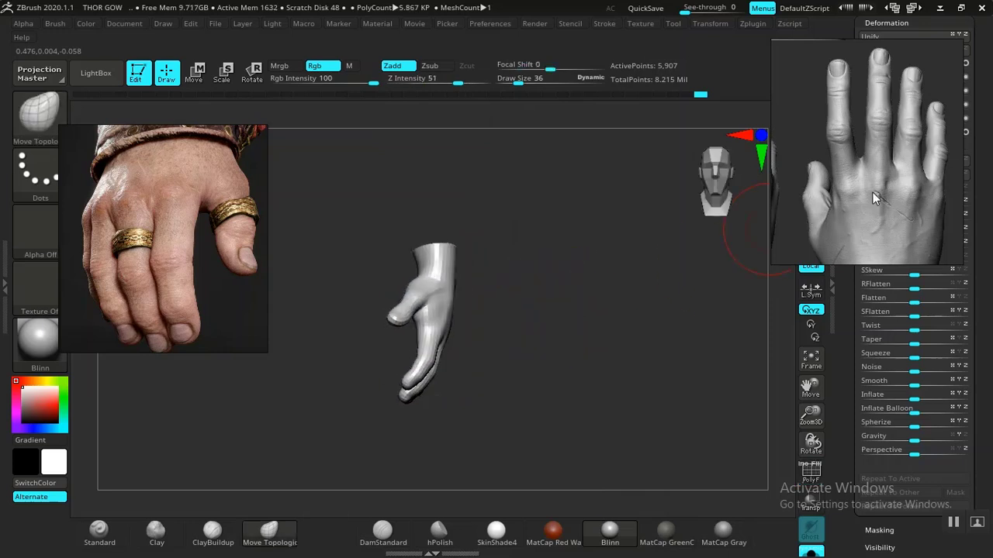
Reposition the grey sculpt reference board and zoom it out around the back-of-hand view
middle_drag(872, 192, 864, 177)
right_drag(922, 180, 877, 190)
middle_drag(838, 189, 857, 194)
scroll(843, 212, down, 4)
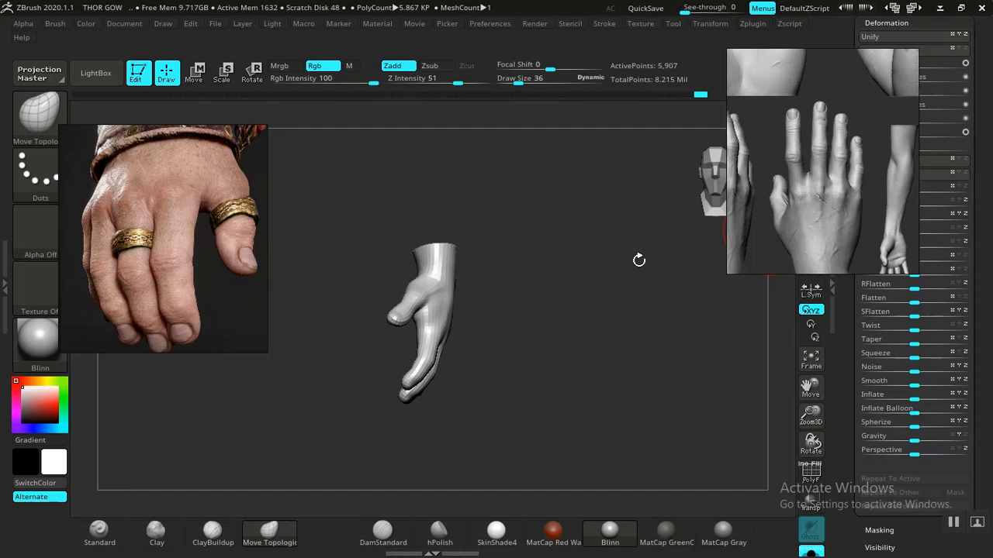
Adjust the finger bases and the area between thumb and index finger with the Move Topological brush at draw size 24
alt+drag(537, 286, 565, 459)
mouse_move(554, 321)
alt+mouse_down()
mouse_move(583, 379)
mouse_move(612, 315)
mouse_move(573, 295)
mouse_move(609, 294)
mouse_move(616, 345)
mouse_move(576, 350)
mouse_move(538, 317)
mouse_move(693, 339)
mouse_move(660, 346)
mouse_move(535, 328)
mouse_move(530, 297)
mouse_move(511, 288)
mouse_move(465, 355)
mouse_move(393, 324)
mouse_move(381, 341)
mouse_move(487, 365)
alt+mouse_up()
key(space)
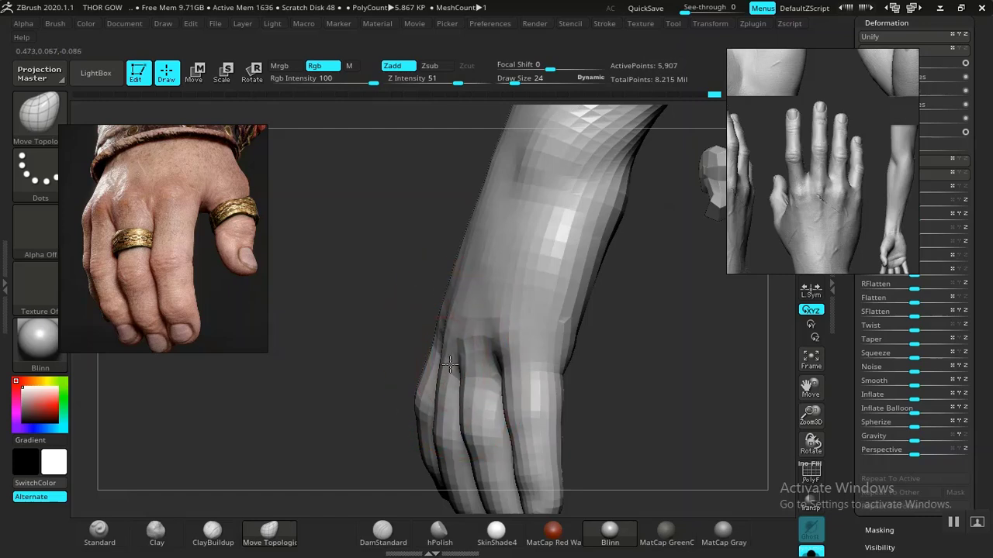
mouse_move(619, 371)
mouse_down()
mouse_move(726, 370)
mouse_move(644, 361)
mouse_move(575, 395)
mouse_move(589, 372)
mouse_move(558, 354)
mouse_move(612, 357)
mouse_move(626, 464)
mouse_move(656, 328)
mouse_move(594, 395)
mouse_move(659, 383)
mouse_up()
mouse_move(635, 336)
mouse_down()
mouse_move(634, 377)
mouse_move(584, 363)
mouse_move(610, 374)
mouse_move(613, 342)
mouse_move(644, 332)
mouse_move(676, 467)
mouse_move(669, 310)
mouse_move(656, 323)
mouse_move(545, 326)
mouse_move(563, 305)
mouse_move(582, 324)
mouse_move(568, 362)
mouse_up()
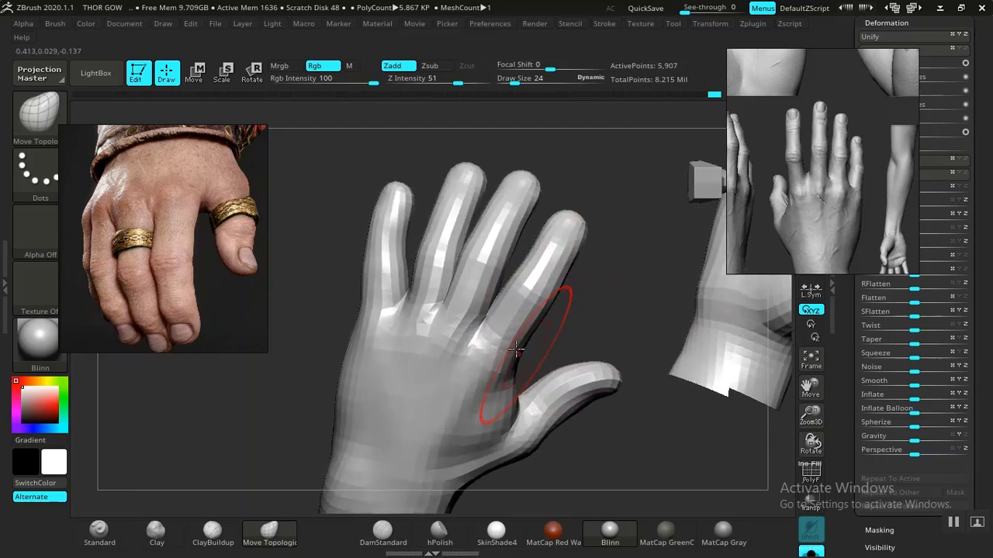
right_click(464, 397)
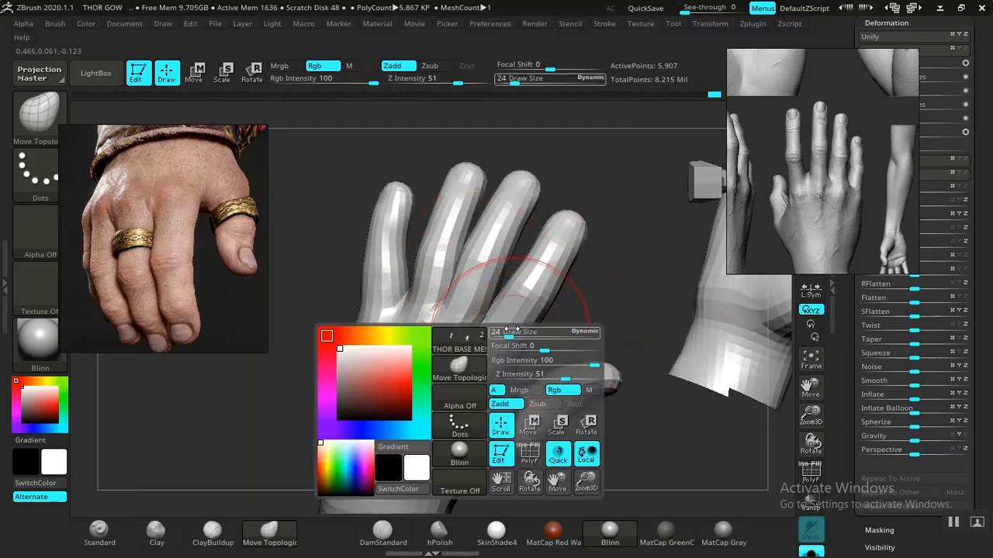
Switch to the Standard brush, open the Lazy Mouse stroke settings and set the draw size to 5
click(99, 535)
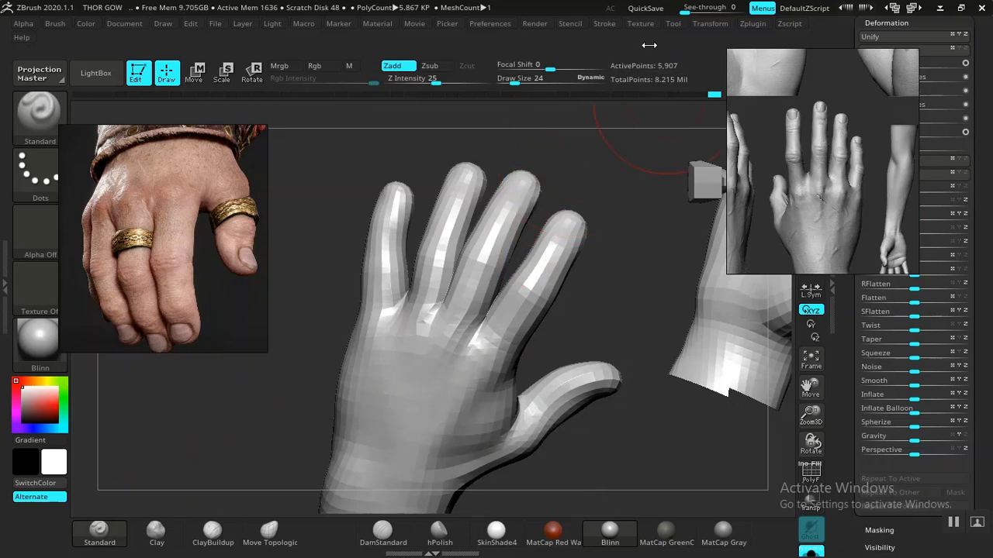
click(613, 24)
click(641, 246)
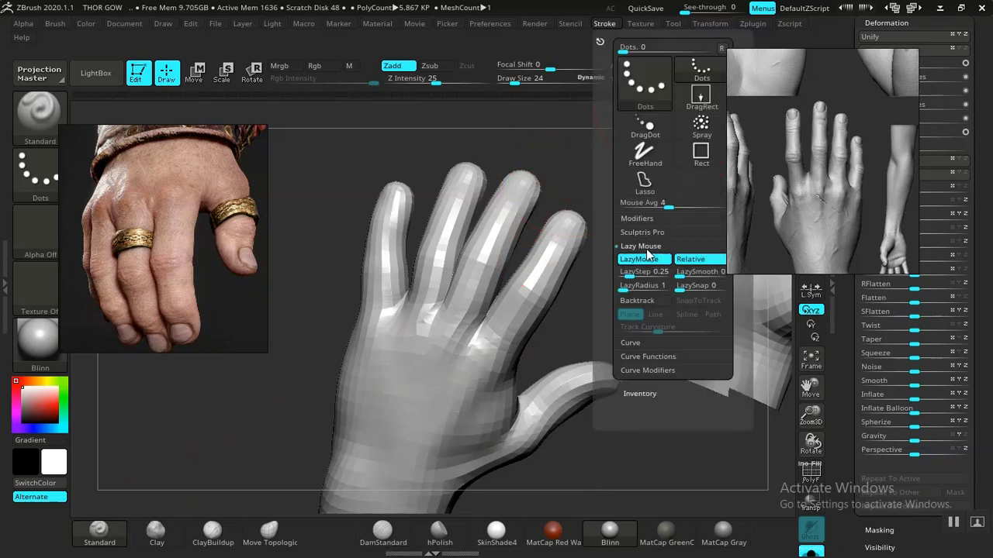
key(space)
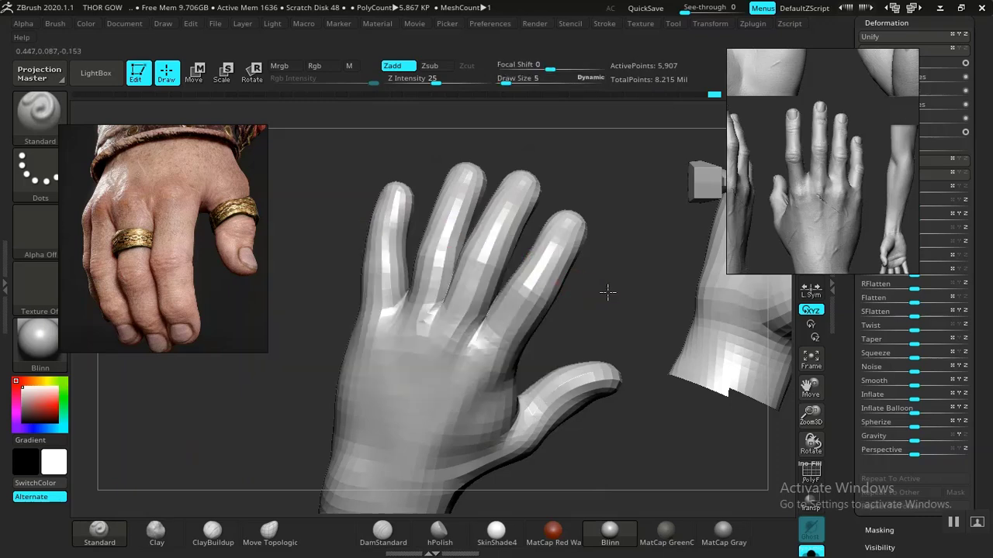
Raise a tendon ridge from the index knuckle towards the wrist and bring the wrist into view on the grey hand reference
mouse_move(589, 341)
alt+mouse_down()
mouse_move(610, 232)
mouse_move(587, 243)
mouse_move(626, 362)
mouse_move(605, 266)
mouse_move(589, 277)
mouse_move(605, 277)
mouse_move(598, 324)
mouse_move(588, 269)
alt+mouse_up()
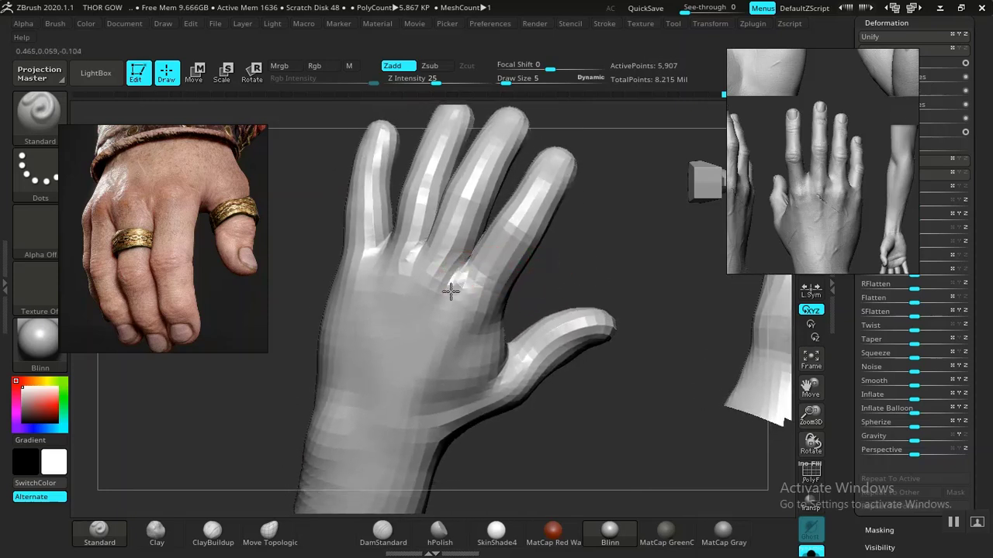
mouse_move(451, 291)
mouse_down()
mouse_move(430, 322)
mouse_move(446, 287)
mouse_up()
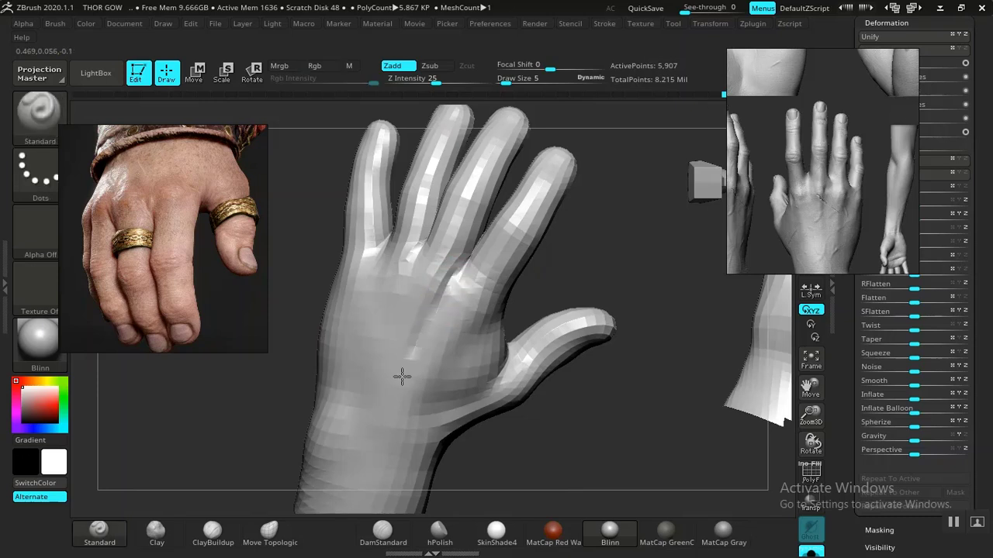
drag(524, 293, 454, 294)
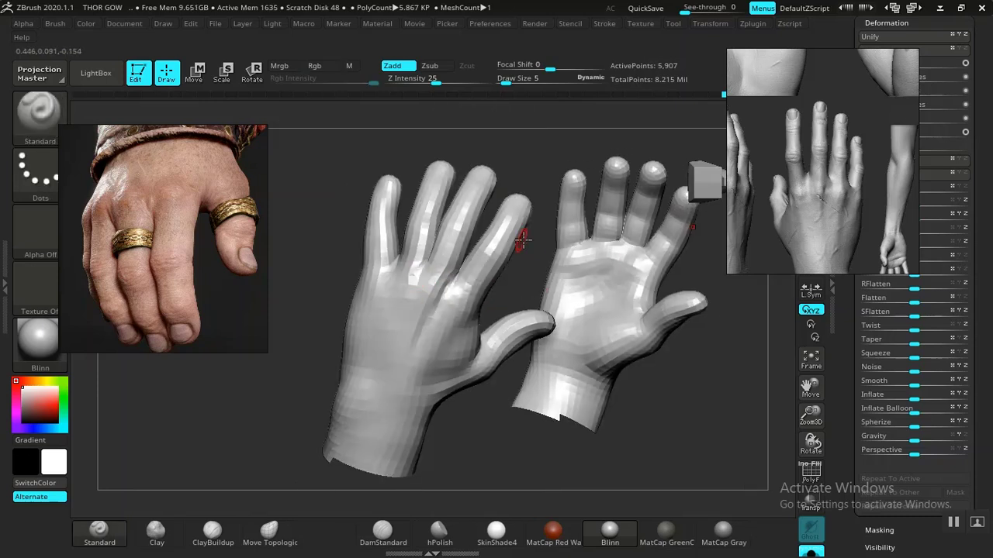
scroll(836, 174, down, 2)
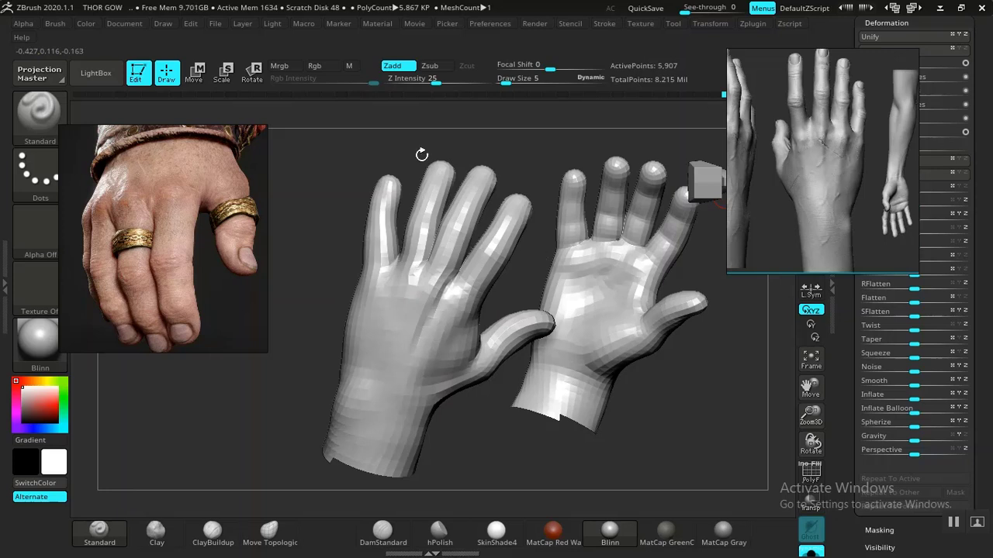
Try sculpting tendon ridges across the back of the hand, and undo the last two strokes
drag(421, 154, 423, 206)
drag(554, 278, 548, 363)
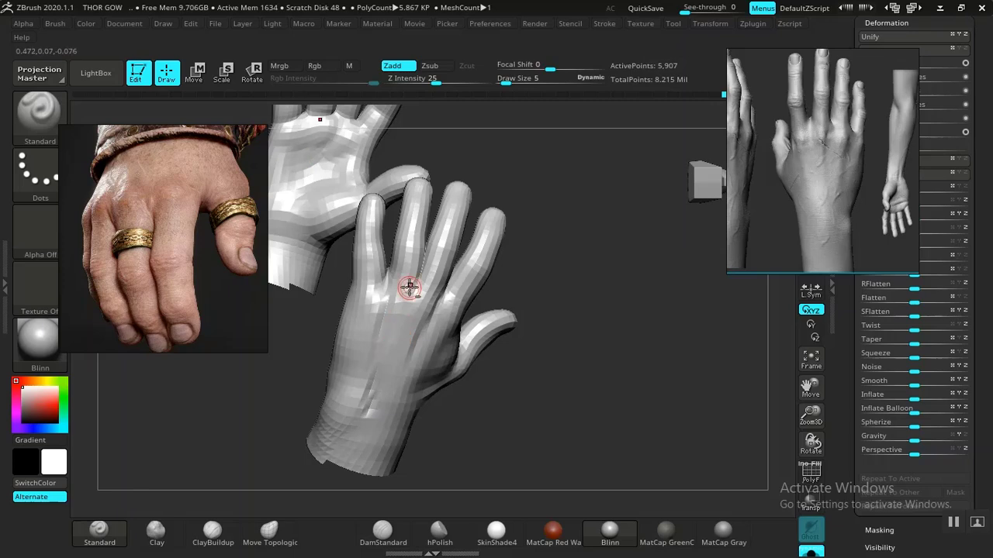
drag(408, 418, 569, 357)
ctrl+right_drag(559, 264, 583, 415)
key(ctrl+z)
key(ctrl+z)
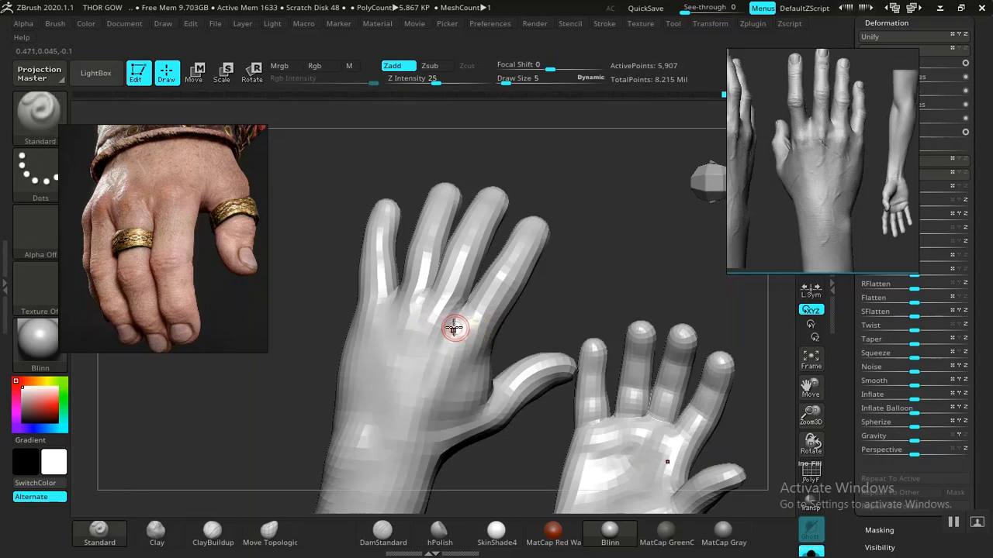
Sculpt the tendon ridges again with the Standard brush, running from the knuckles across the back of the hand
mouse_move(453, 317)
mouse_down()
mouse_move(395, 447)
mouse_move(425, 329)
mouse_up()
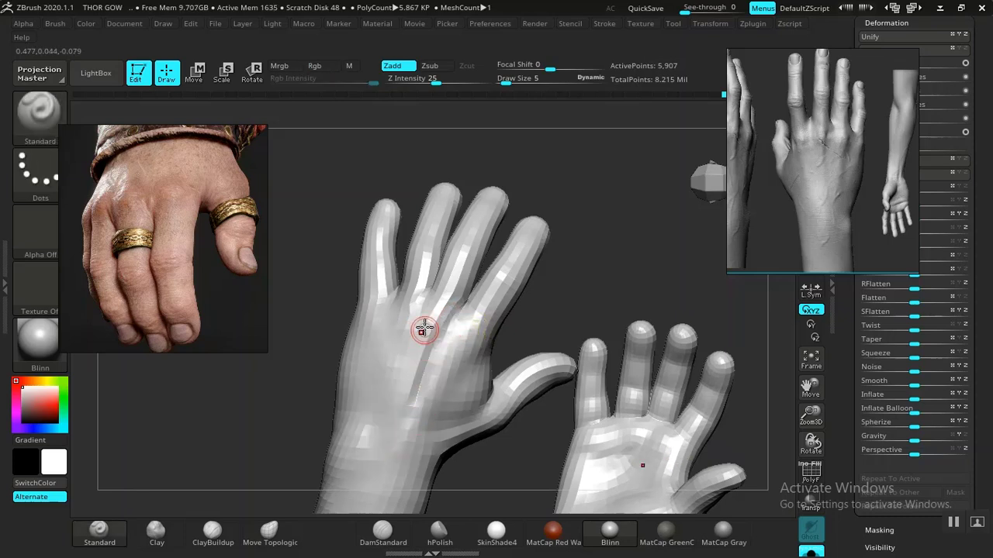
mouse_move(400, 368)
mouse_down()
mouse_move(383, 414)
mouse_move(394, 310)
mouse_up()
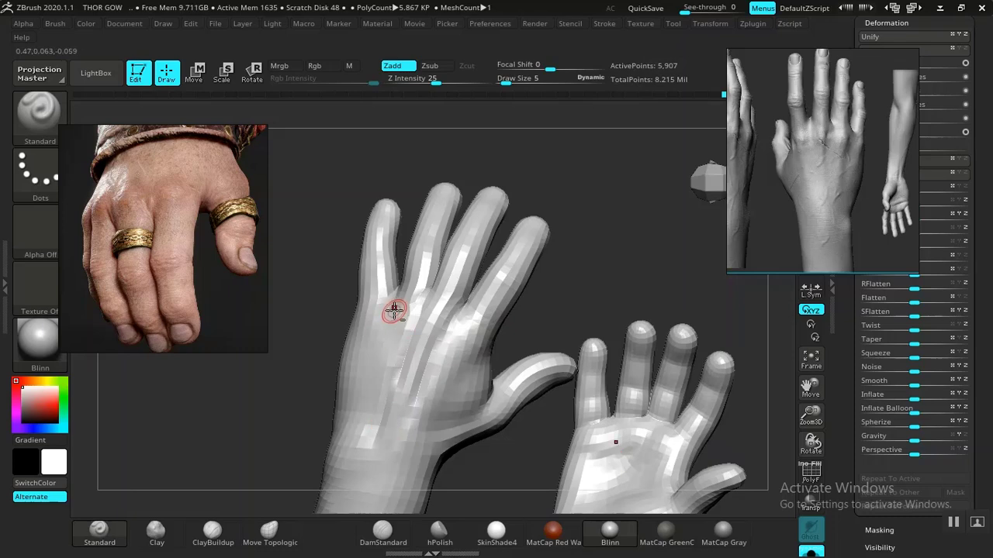
mouse_move(538, 295)
mouse_down()
mouse_move(603, 362)
mouse_move(658, 308)
mouse_move(699, 316)
mouse_move(591, 326)
mouse_move(603, 401)
mouse_move(534, 406)
mouse_move(564, 387)
mouse_move(553, 377)
mouse_move(581, 272)
mouse_move(583, 361)
mouse_move(581, 321)
mouse_up()
Set the draw size to 22 and smooth the tendon ridges on the back of the hand
key(space)
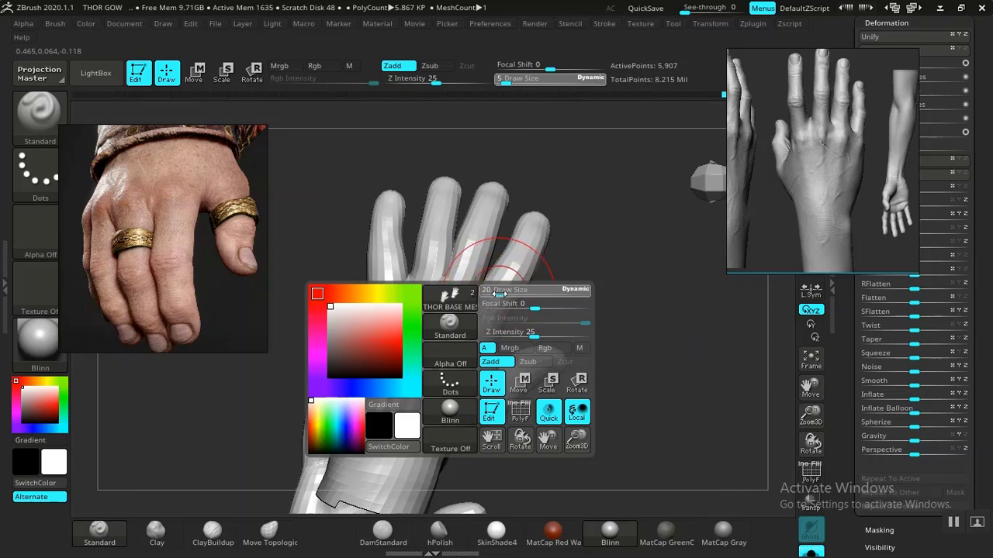
drag(499, 293, 501, 293)
mouse_move(585, 333)
mouse_down()
mouse_move(591, 287)
mouse_move(580, 322)
mouse_up()
mouse_move(583, 285)
mouse_down()
mouse_move(637, 348)
mouse_move(548, 344)
mouse_up()
key(shift)
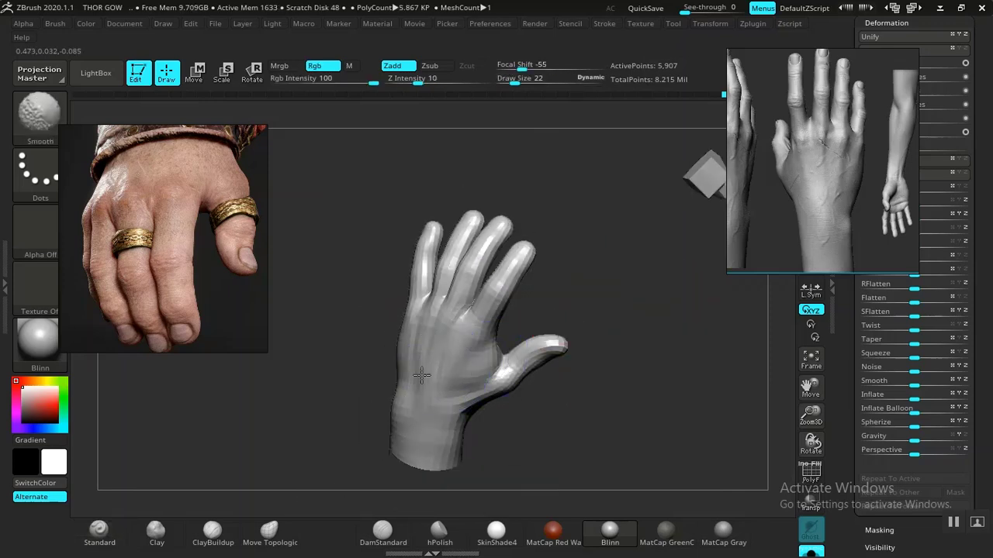
alt+drag(594, 280, 638, 426)
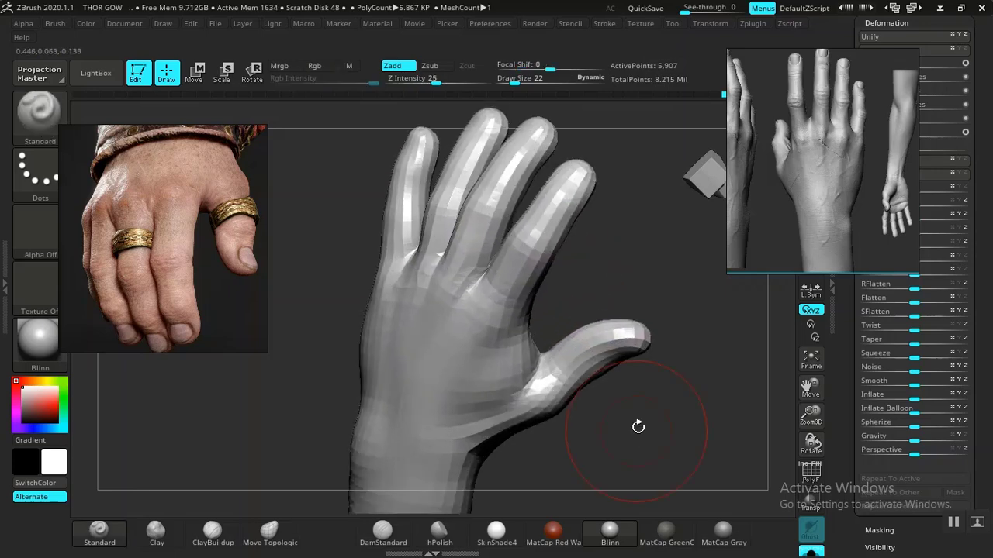
mouse_move(630, 274)
mouse_down()
mouse_move(612, 272)
mouse_move(639, 364)
mouse_up()
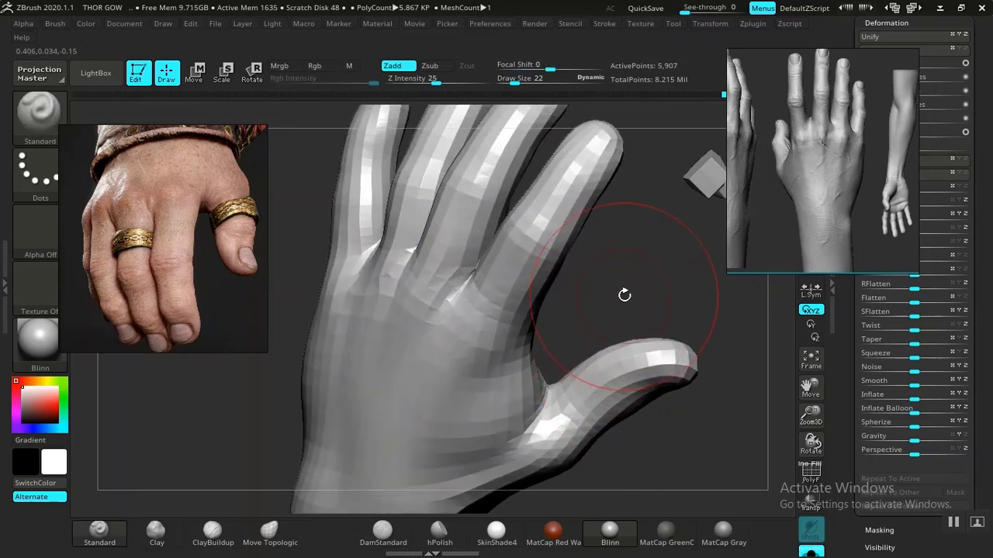
Try a Standard stroke at draw size 9 on the web between thumb and index finger, and undo it
mouse_move(624, 292)
alt+mouse_down()
mouse_move(611, 276)
mouse_move(629, 276)
mouse_move(594, 261)
mouse_move(612, 271)
mouse_move(597, 326)
mouse_move(589, 303)
alt+mouse_up()
key(space)
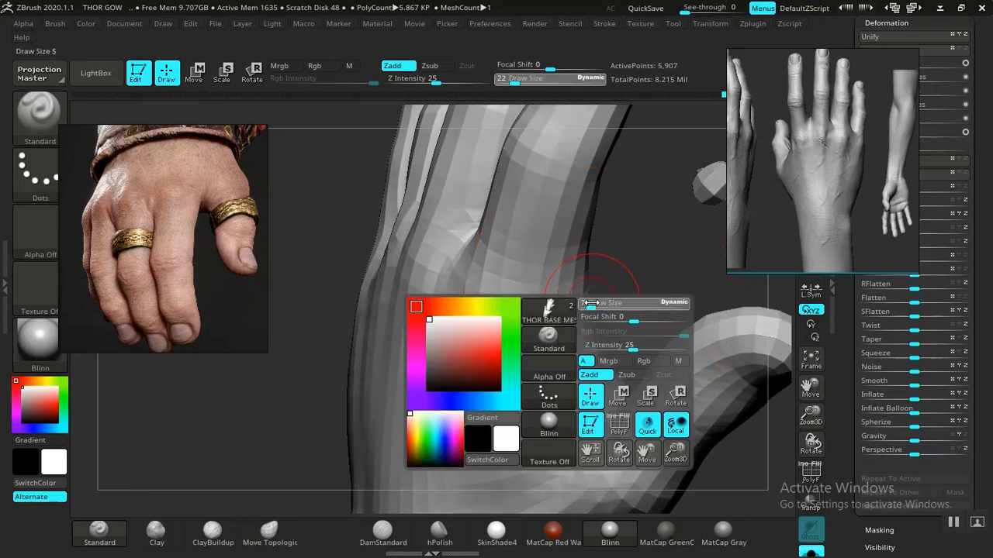
alt+drag(631, 257, 577, 265)
key(space)
drag(525, 319, 529, 318)
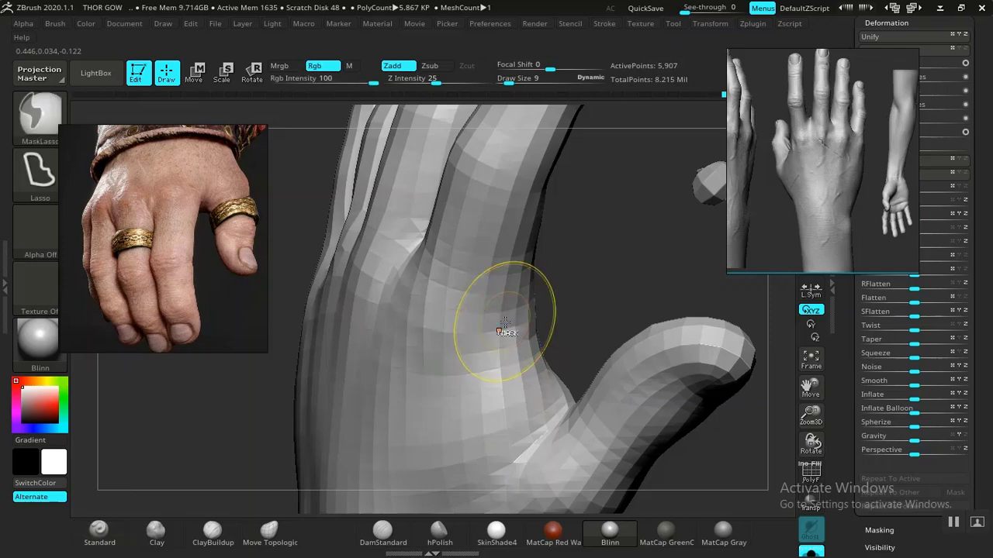
key(ctrl+z)
Sculpt the web of skin between thumb and index finger at draw size 5, and subdivide the hand mesh
key(space)
drag(503, 320, 501, 320)
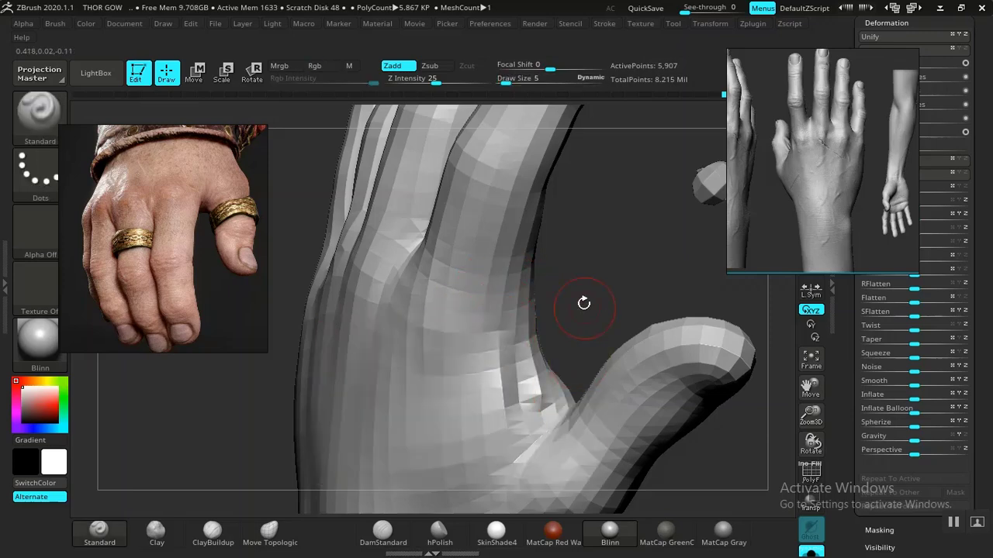
mouse_move(583, 303)
mouse_down()
mouse_move(616, 295)
mouse_move(592, 279)
mouse_move(598, 333)
mouse_move(611, 254)
mouse_move(532, 251)
mouse_move(465, 312)
mouse_move(536, 303)
mouse_move(497, 359)
mouse_up()
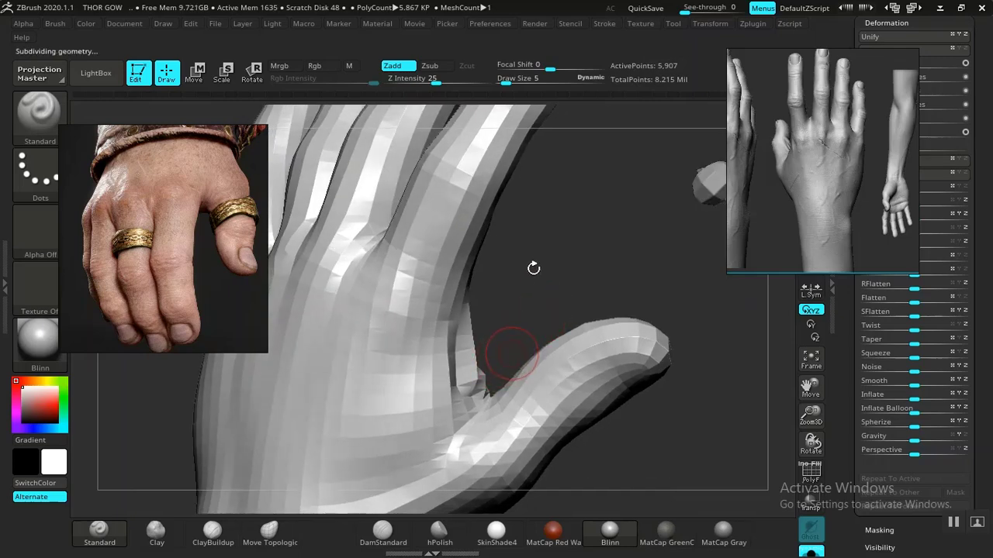
drag(525, 287, 468, 361)
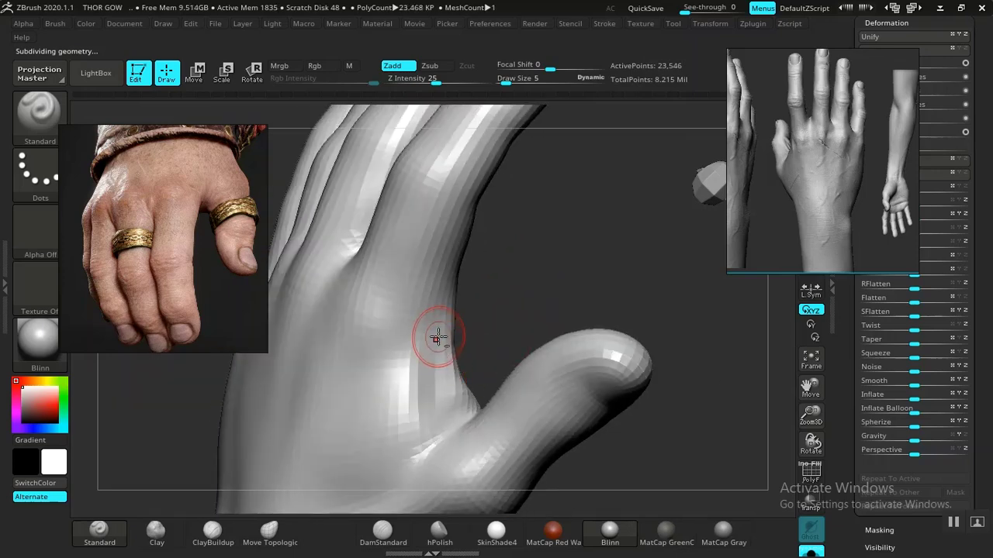
Set the Z intensity to 14, build up the web beside the index finger and smooth it
mouse_move(528, 301)
mouse_down()
mouse_move(543, 319)
mouse_move(518, 308)
mouse_up()
drag(435, 80, 423, 81)
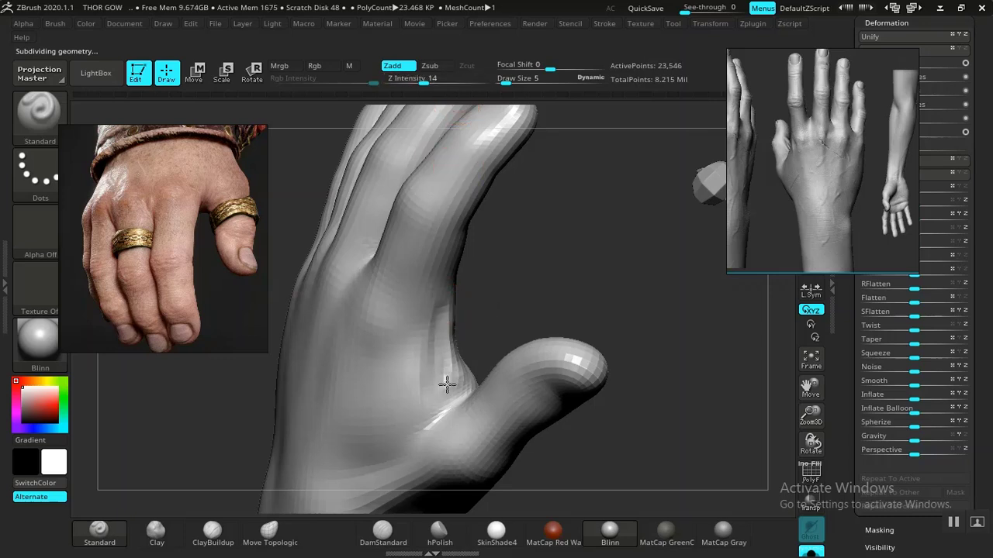
mouse_move(472, 347)
mouse_down()
mouse_move(483, 252)
mouse_move(476, 262)
mouse_up()
key(shift)
drag(429, 318, 437, 315)
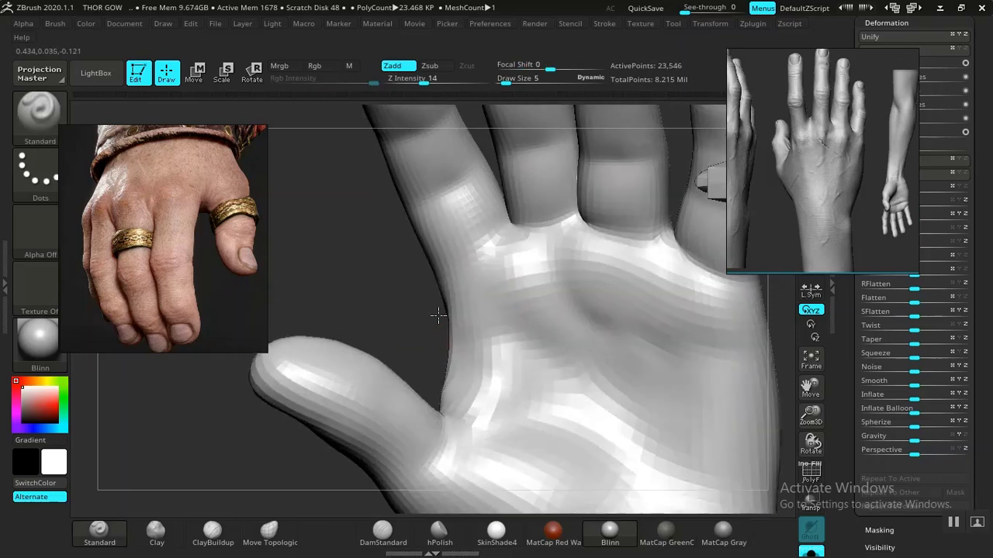
Refine the fold where the thumb meets the palm edge and smooth the web surface
drag(394, 285, 477, 367)
mouse_move(518, 316)
mouse_down()
mouse_move(543, 334)
mouse_move(487, 364)
mouse_up()
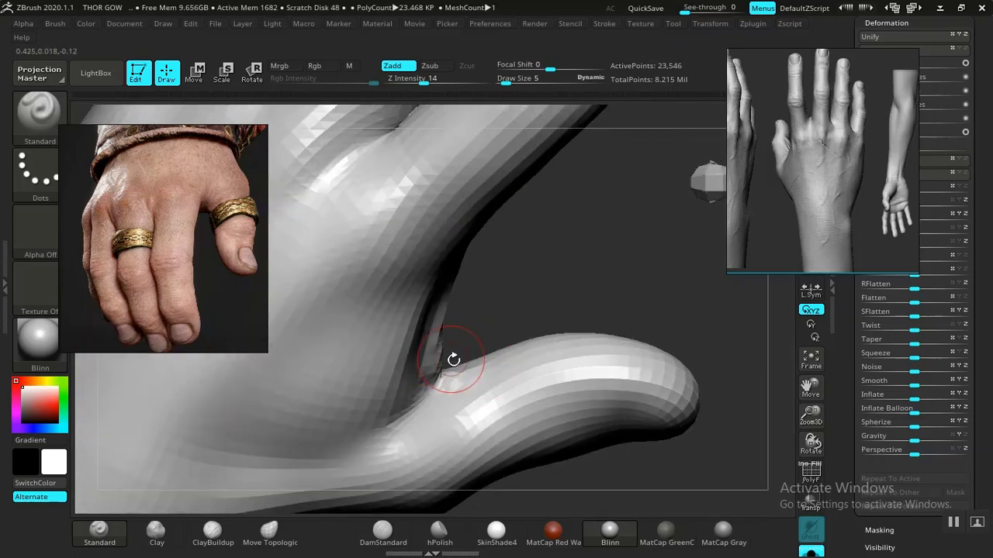
key(shift)
mouse_move(558, 301)
alt+mouse_down()
mouse_move(496, 235)
mouse_move(546, 242)
mouse_move(550, 211)
mouse_move(587, 379)
mouse_move(570, 268)
alt+mouse_up()
drag(570, 267, 555, 341)
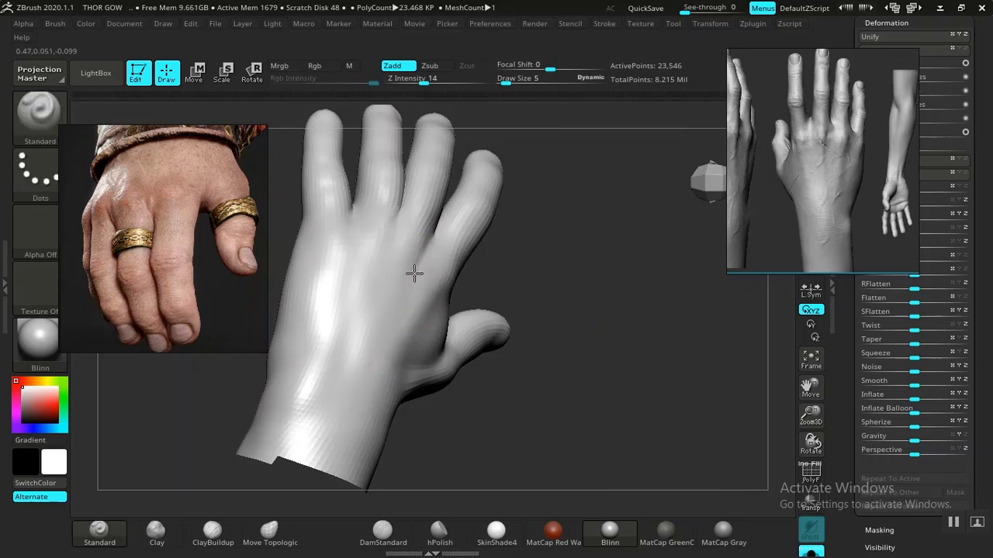
Build up the knuckles and tendons on the back of the hand at draw size 10, and reduce the draw size to 9
key(space)
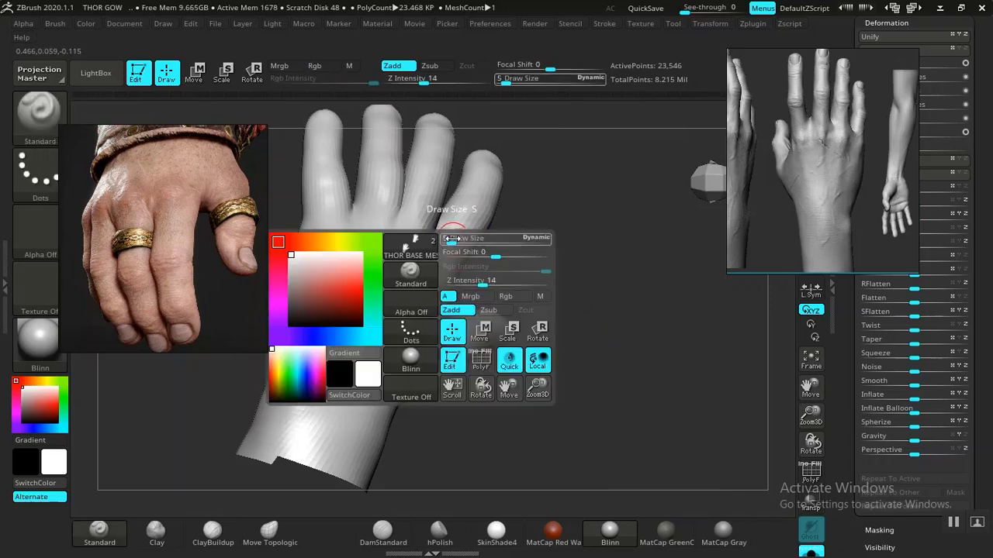
click(456, 239)
drag(543, 271, 507, 245)
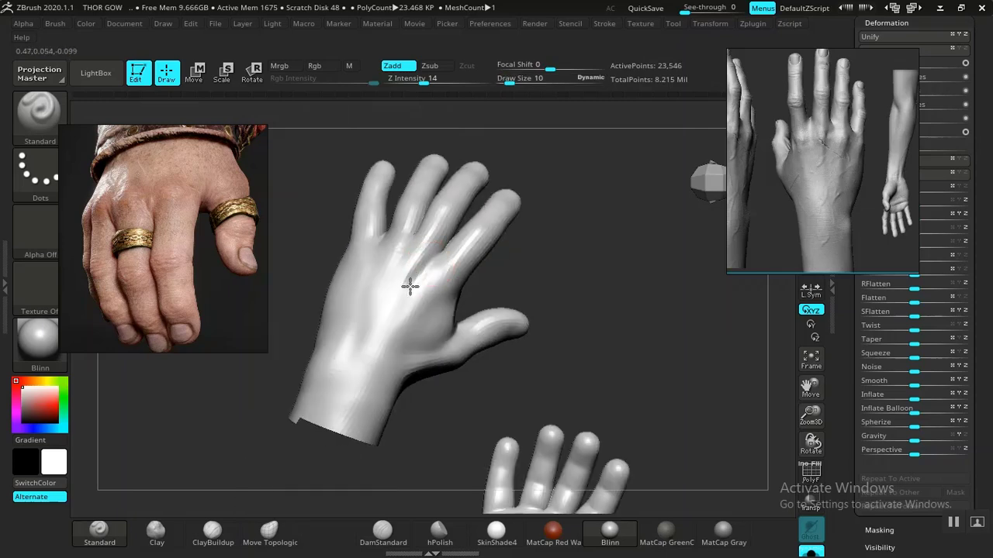
mouse_move(580, 309)
mouse_down()
mouse_move(536, 270)
mouse_move(559, 394)
mouse_up()
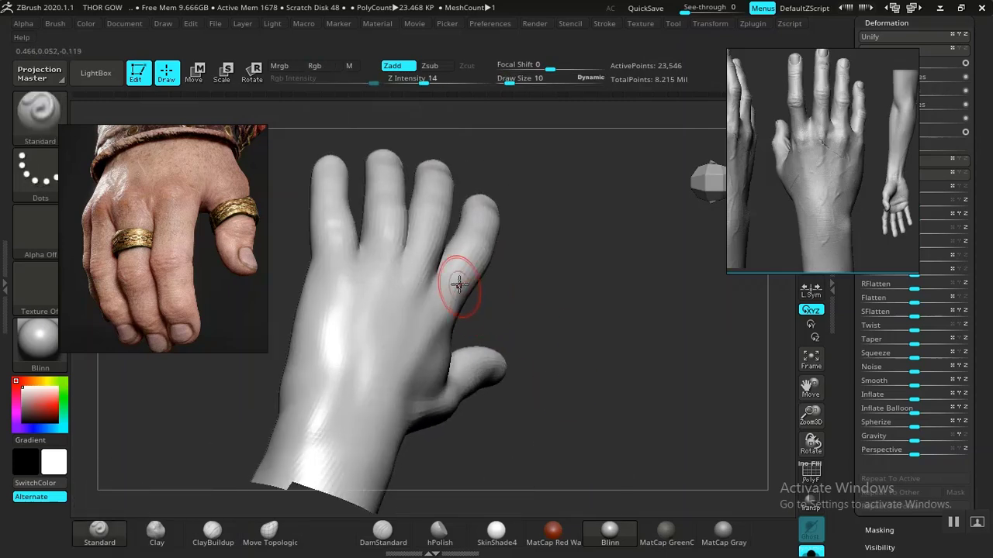
key(space)
click(456, 274)
drag(453, 276, 451, 276)
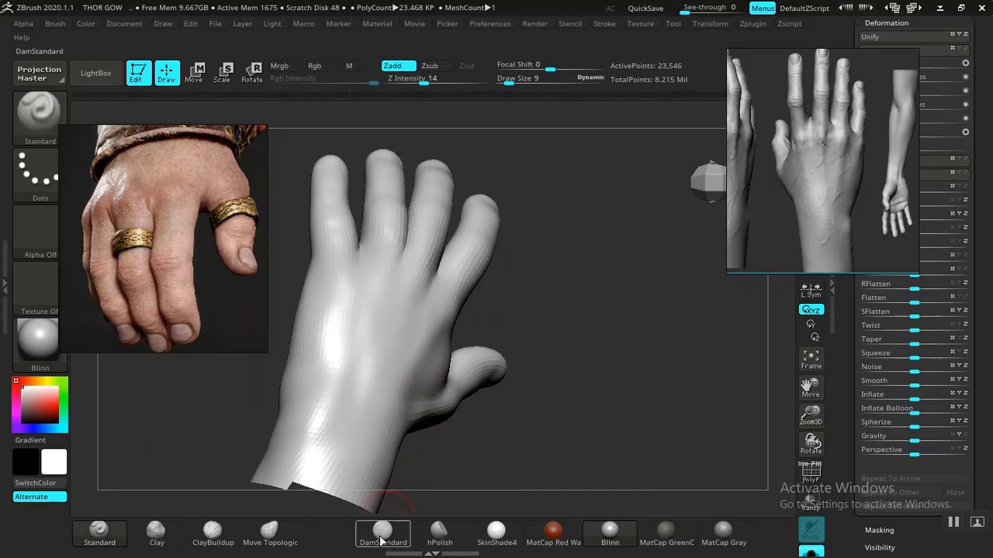
Carve the hollow between the thumb and the index knuckle with the DamStandard brush and smooth it
click(382, 534)
key(shift)
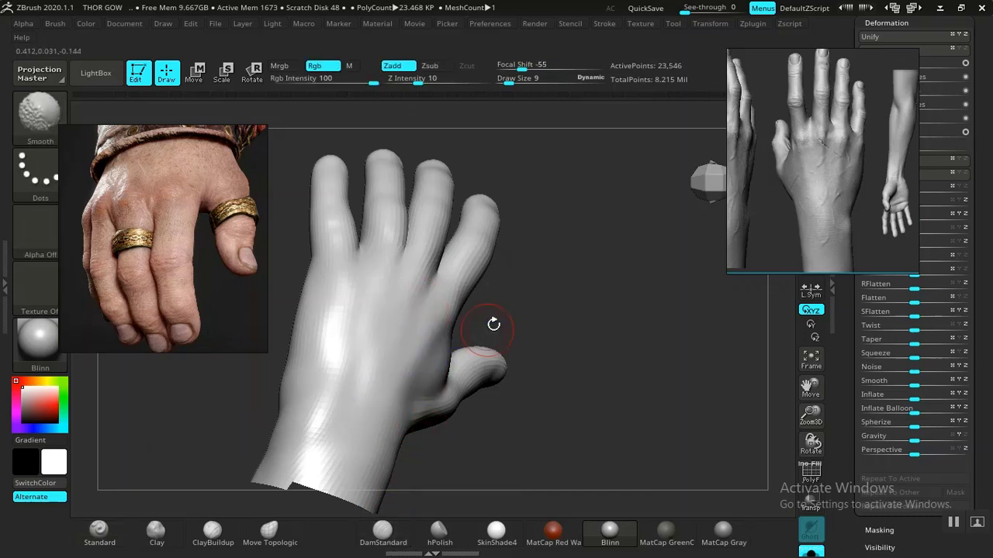
mouse_move(493, 324)
mouse_down()
mouse_move(538, 344)
mouse_move(540, 366)
mouse_up()
alt+drag(545, 305, 556, 408)
mouse_move(539, 352)
alt+mouse_down()
mouse_move(579, 357)
mouse_move(579, 390)
mouse_move(511, 331)
alt+mouse_up()
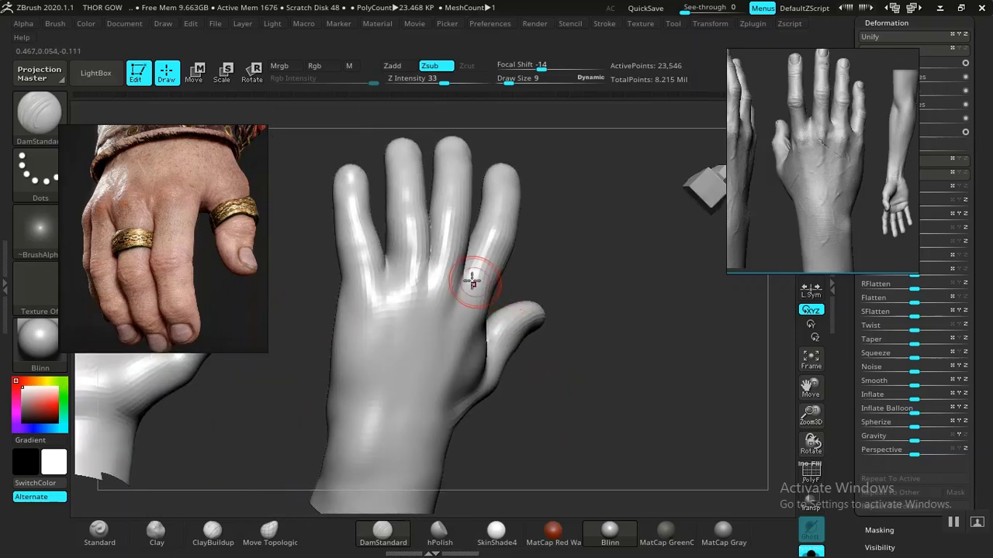
Raise the web of skin between the little and ring fingers with the Standard brush
mouse_move(589, 287)
alt+mouse_down()
mouse_move(614, 349)
mouse_move(597, 387)
mouse_move(650, 436)
alt+mouse_up()
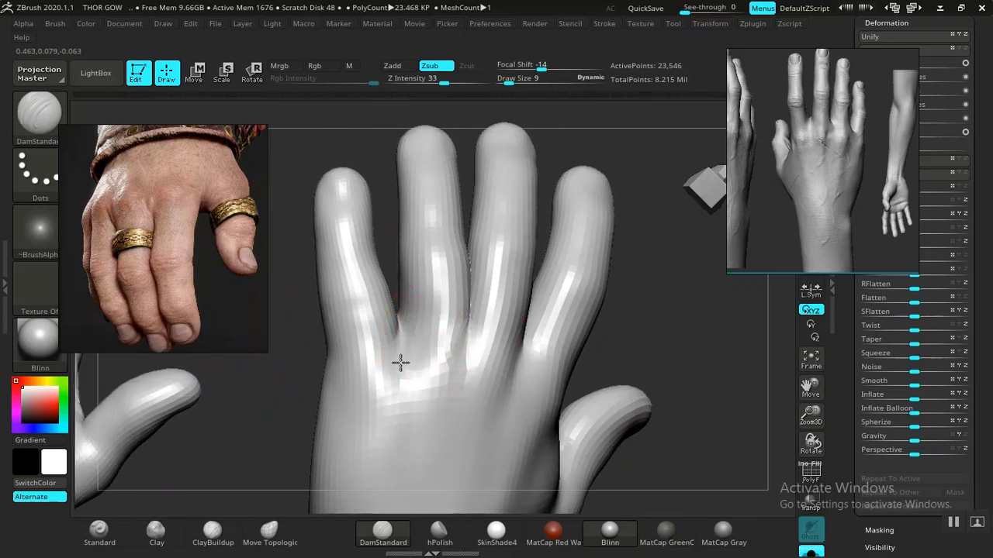
click(99, 532)
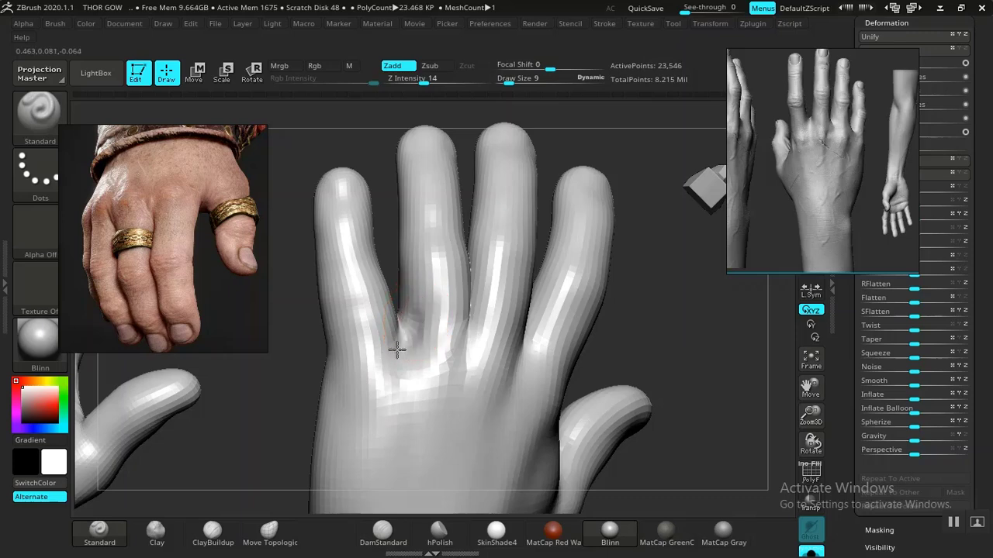
mouse_move(658, 312)
mouse_down()
mouse_move(620, 307)
mouse_move(665, 301)
mouse_move(662, 289)
mouse_move(636, 294)
mouse_move(638, 401)
mouse_move(651, 315)
mouse_move(651, 375)
mouse_up()
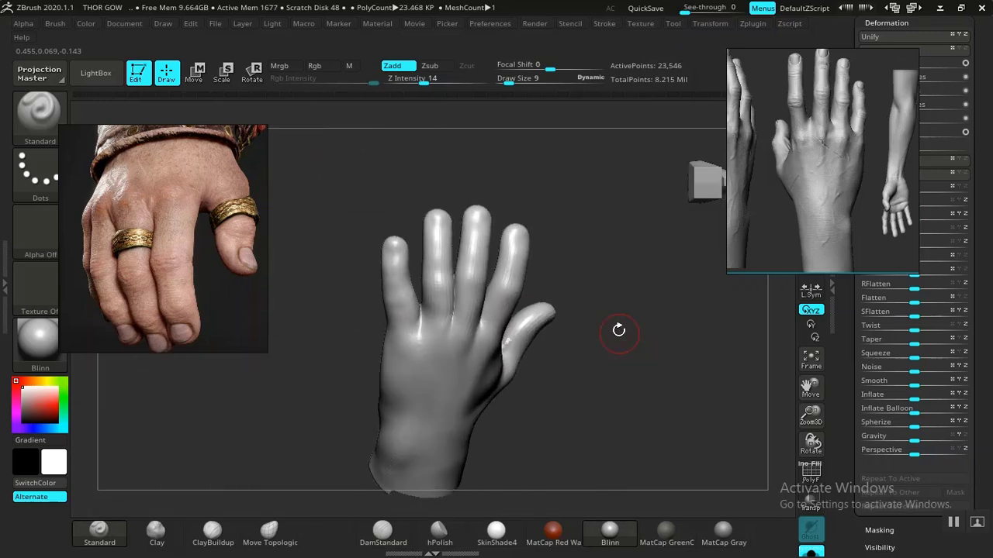
Check the hand's wireframe, turn it back off, and lower the mesh by one subdivision level
drag(618, 330, 712, 284)
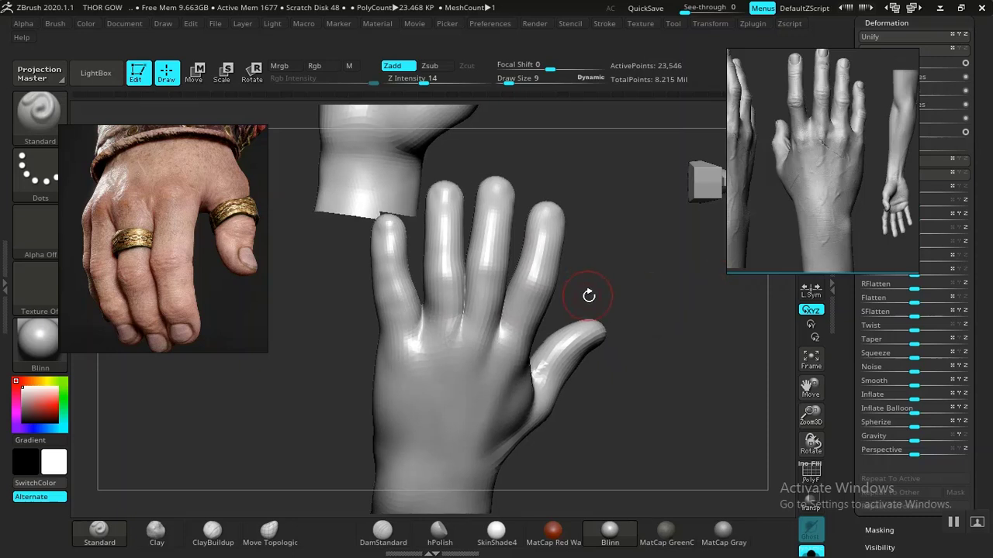
mouse_move(589, 295)
mouse_down()
mouse_move(633, 299)
mouse_move(636, 350)
mouse_move(649, 326)
mouse_move(600, 305)
mouse_up()
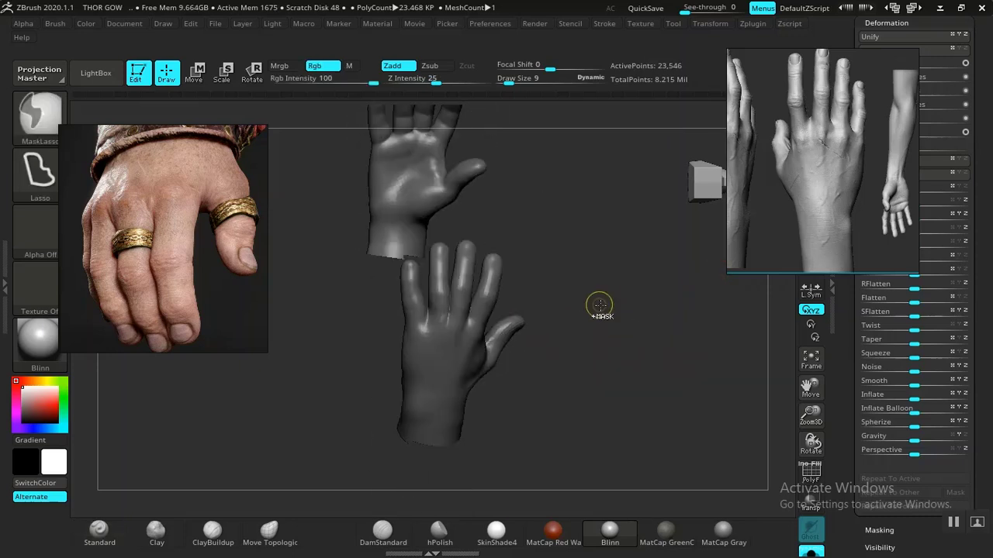
ctrl+click(594, 310)
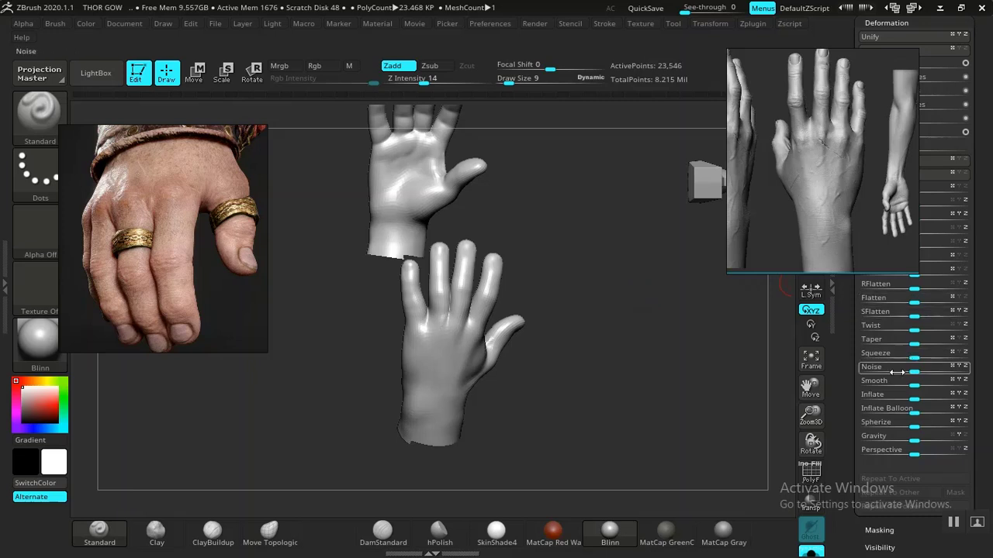
key(shift+f)
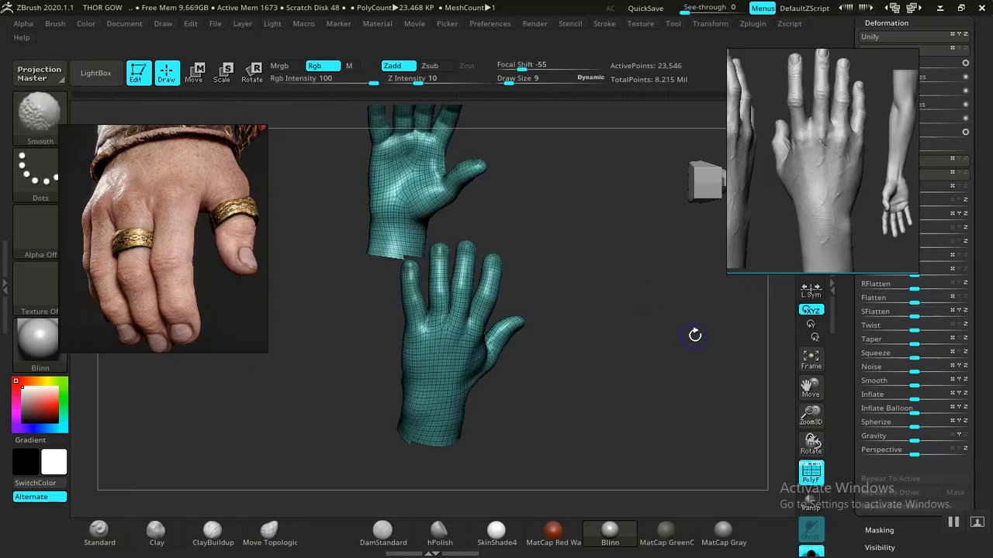
key(shift+f)
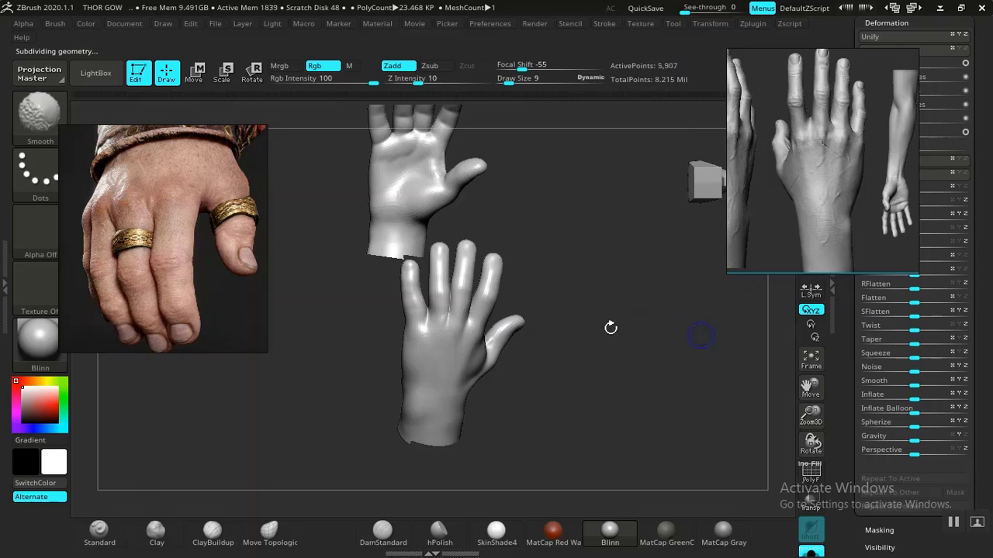
mouse_move(611, 328)
alt+mouse_down()
mouse_move(622, 349)
mouse_move(775, 377)
alt+mouse_up()
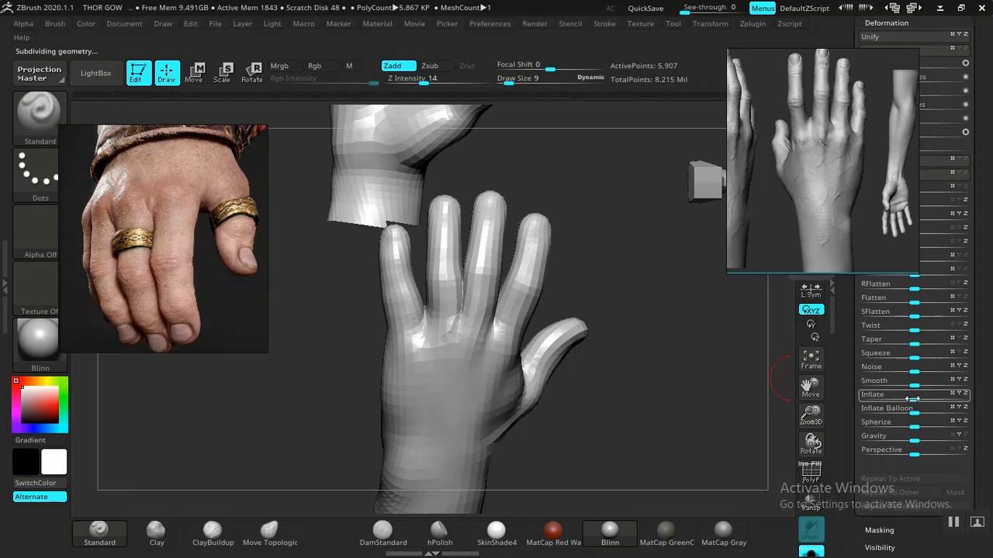
Adjust the overall thickness of the hands slightly with the Inflate deformation
drag(912, 399, 916, 398)
key(ctrl)
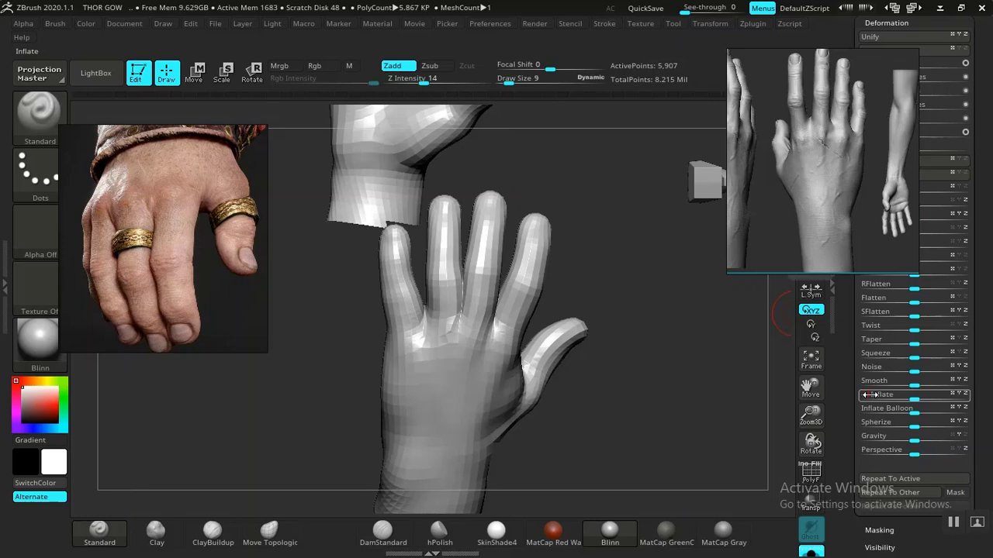
drag(870, 395, 870, 395)
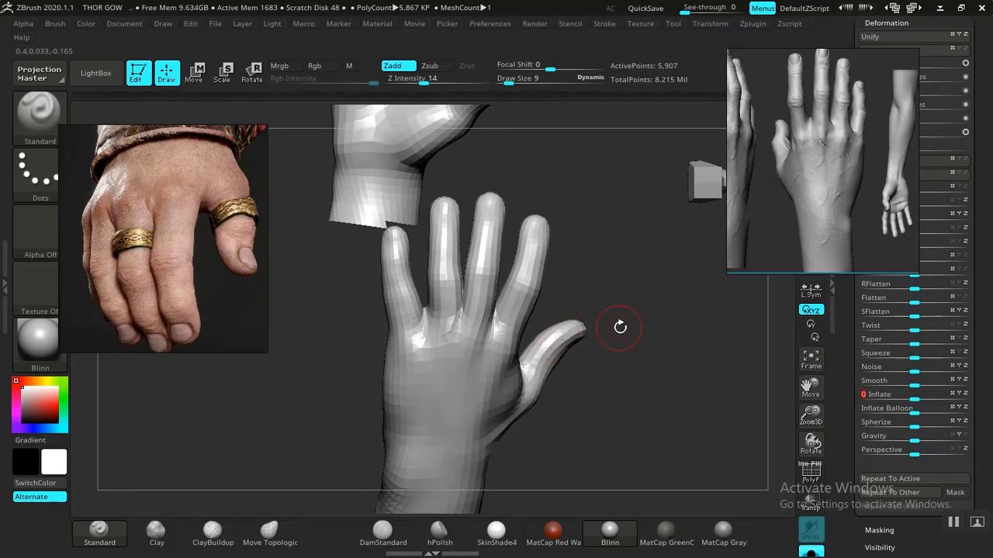
Reshape the facing sides of the ring and middle fingers near their bases with Move Topological at draw size 13
mouse_move(620, 327)
mouse_down()
mouse_move(649, 293)
mouse_move(507, 308)
mouse_move(603, 315)
mouse_move(596, 333)
mouse_move(651, 385)
mouse_move(654, 453)
mouse_up()
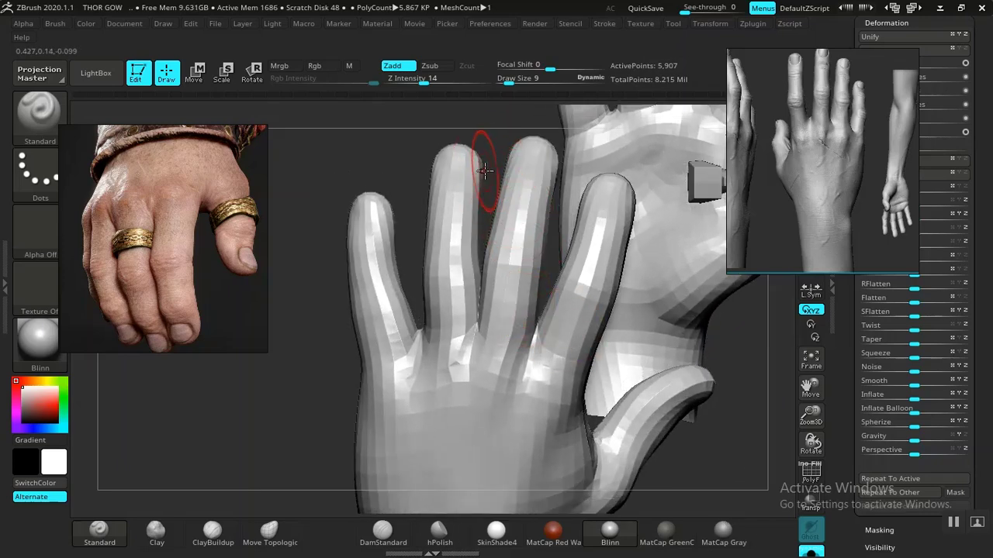
drag(787, 197, 855, 189)
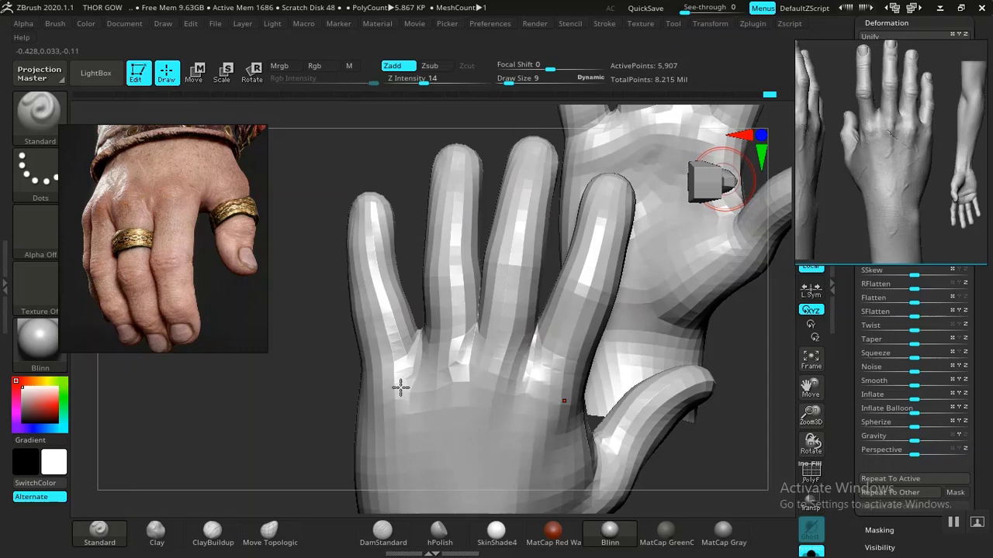
click(270, 533)
alt+drag(303, 349, 339, 492)
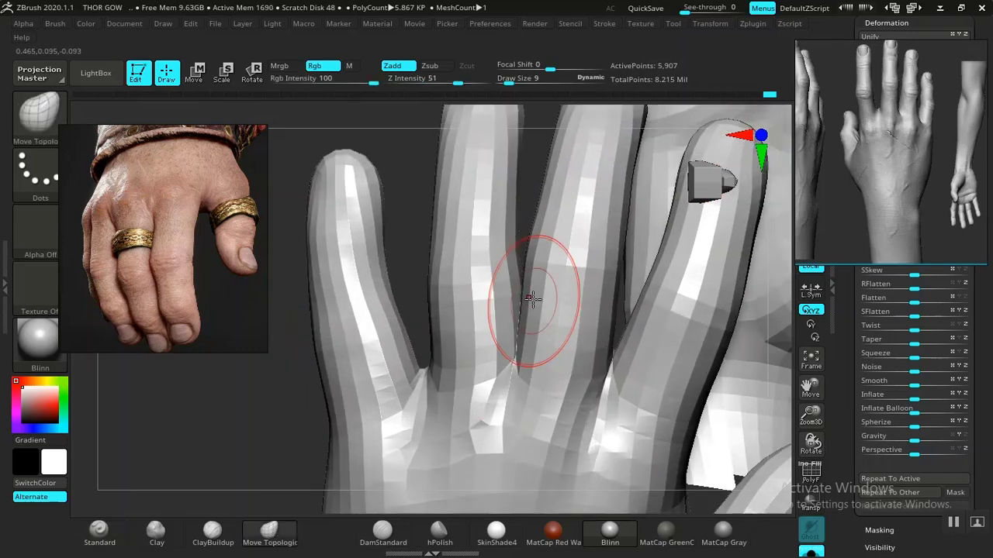
key(space)
drag(535, 297, 537, 297)
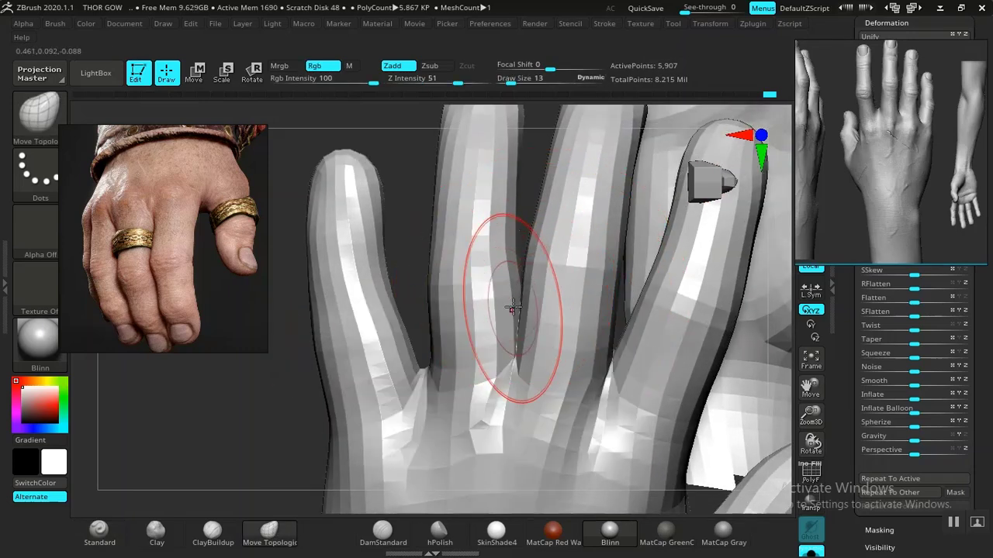
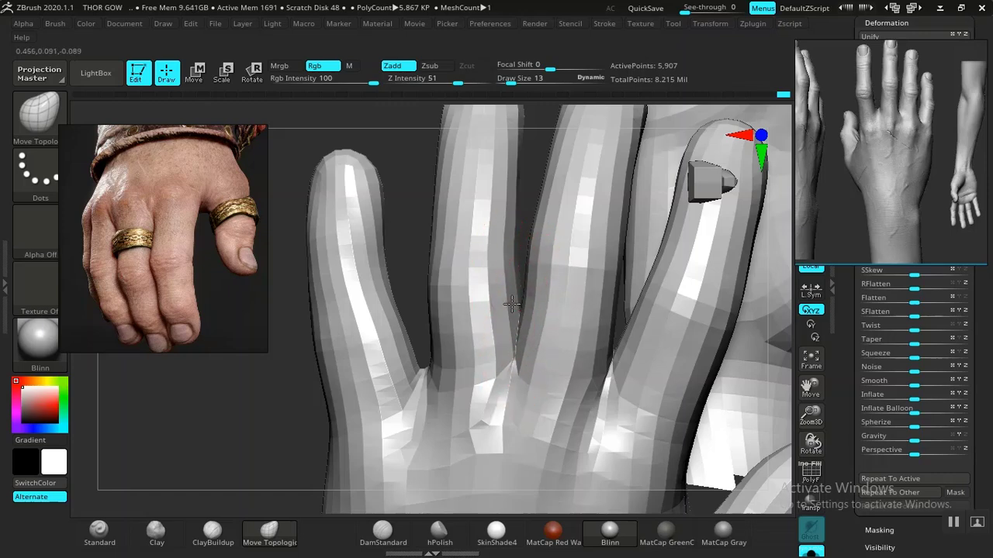
drag(300, 421, 329, 394)
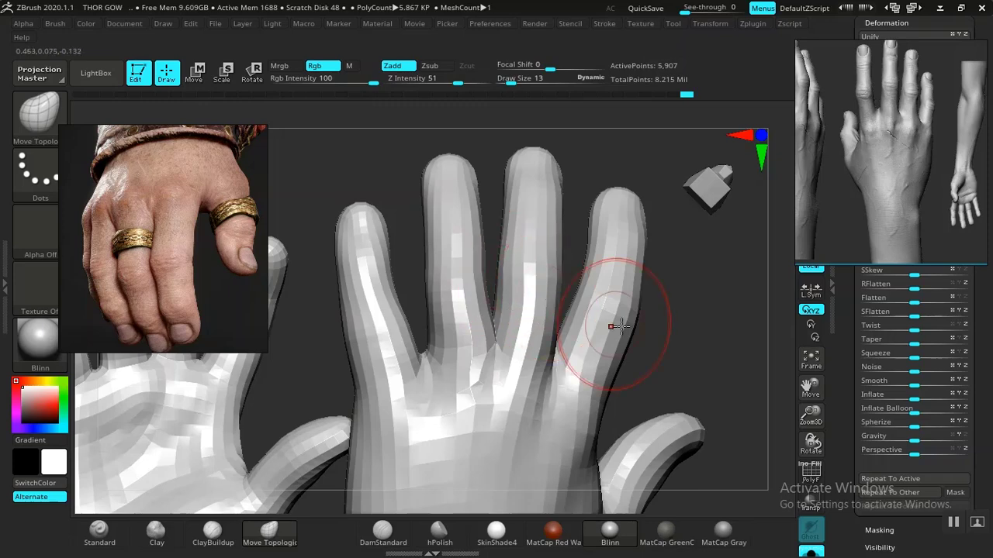
Nudge the index finger's middle joint with Move Topological and reduce the draw size to 6
drag(620, 327, 625, 327)
mouse_move(668, 326)
alt+mouse_down()
mouse_move(611, 353)
mouse_move(652, 331)
mouse_move(536, 305)
mouse_move(662, 313)
mouse_move(574, 321)
mouse_move(618, 361)
mouse_move(661, 358)
mouse_move(709, 328)
mouse_move(734, 512)
mouse_move(745, 505)
alt+mouse_up()
key(space)
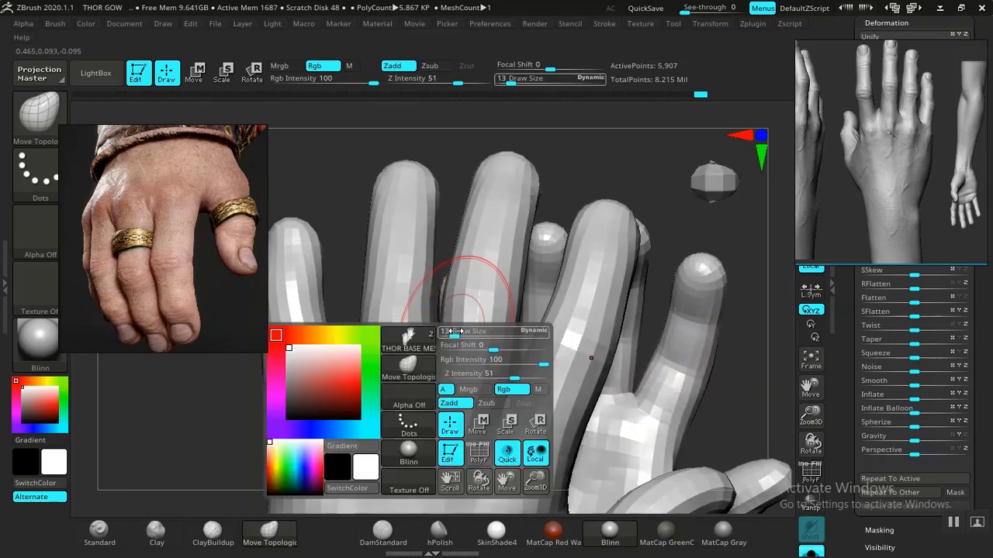
drag(455, 331, 448, 331)
mouse_move(660, 246)
mouse_down()
mouse_move(735, 247)
mouse_move(733, 284)
mouse_up()
Lasso-mask the middle finger and invert the mask so only that finger stays editable
key(ctrl)
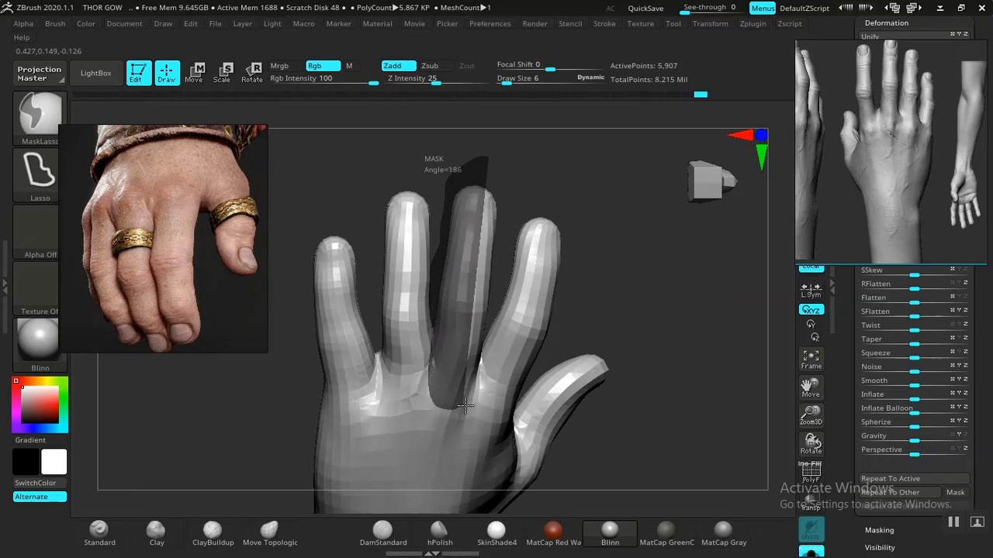
mouse_move(491, 342)
mouse_down()
mouse_move(504, 125)
mouse_move(496, 144)
mouse_up()
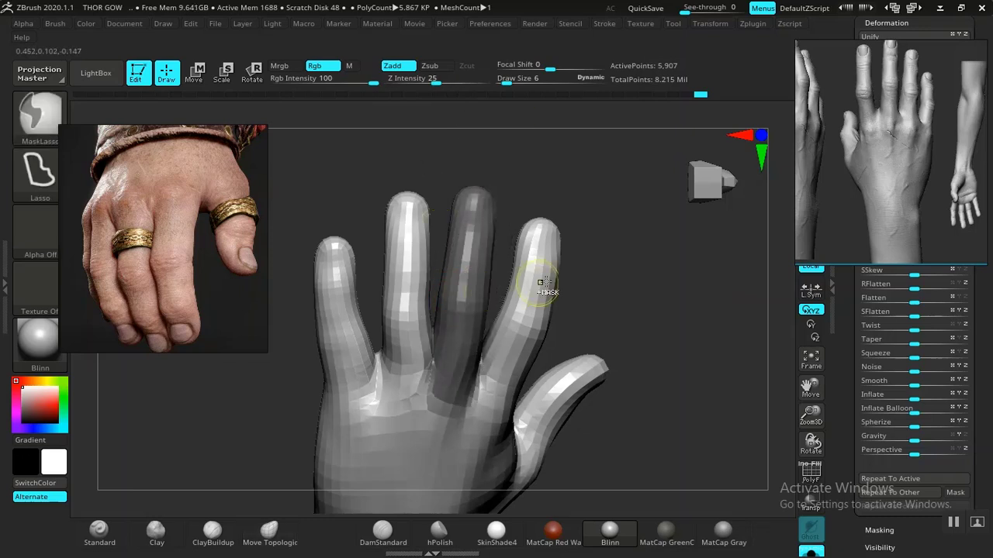
ctrl+click(583, 297)
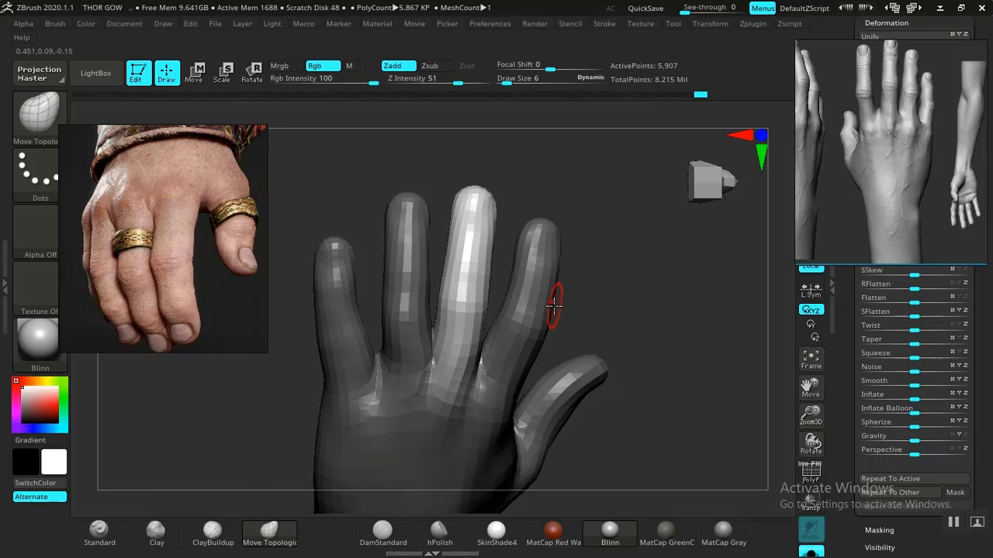
Shift the unmasked middle finger slightly sideways along the Z axis with the Move gizmo
key(w)
alt+drag(627, 267, 672, 304)
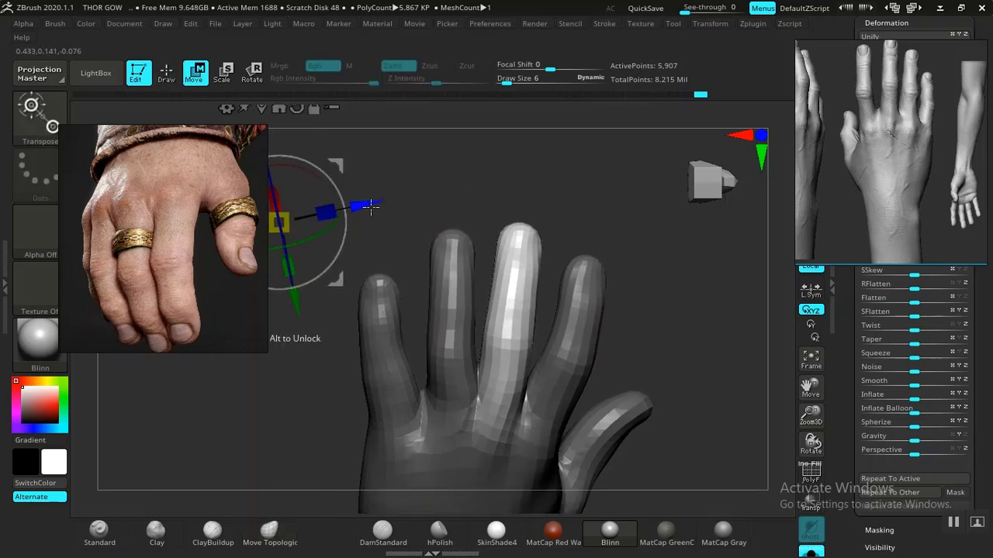
drag(375, 204, 377, 204)
drag(626, 252, 616, 326)
alt+drag(704, 266, 673, 301)
Mask the ring finger from its tip down to the knuckle and invert the mask to isolate the finger
ctrl+drag(439, 158, 445, 193)
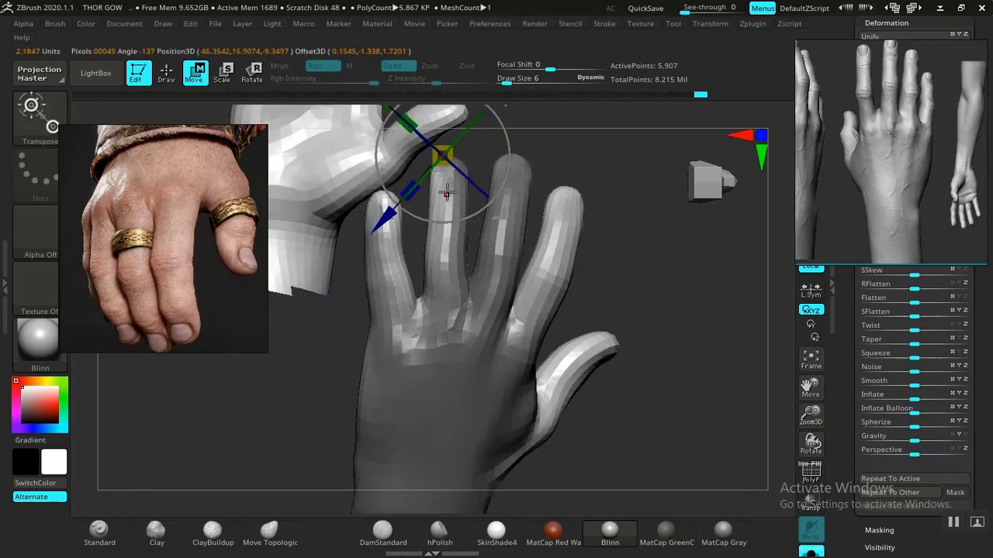
drag(595, 227, 563, 245)
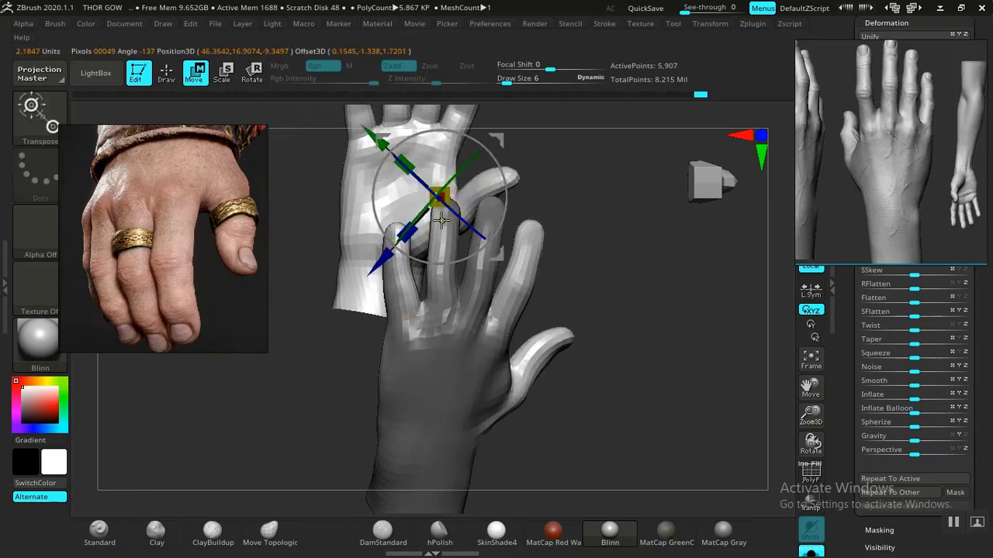
ctrl+drag(442, 220, 446, 419)
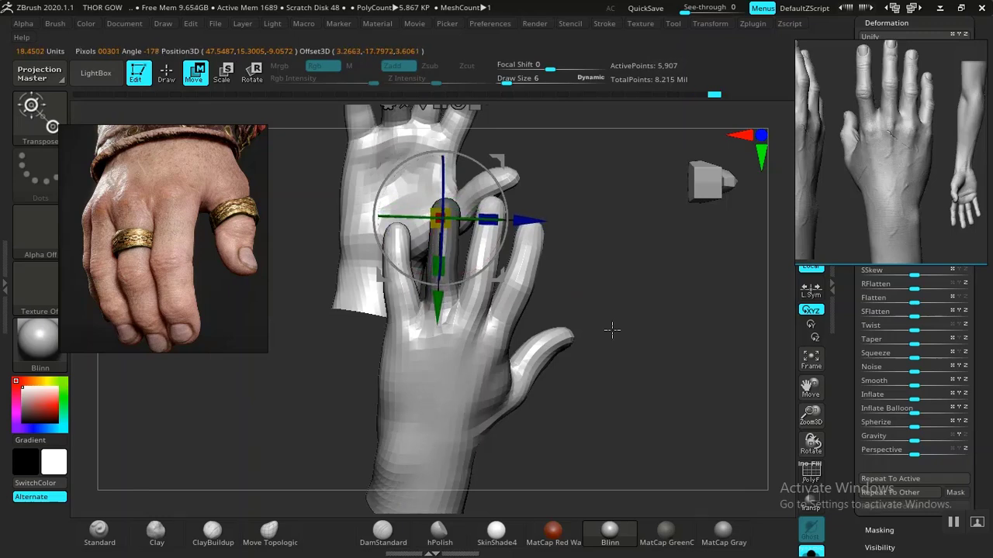
drag(611, 330, 620, 371)
ctrl+click(484, 395)
ctrl+click(484, 398)
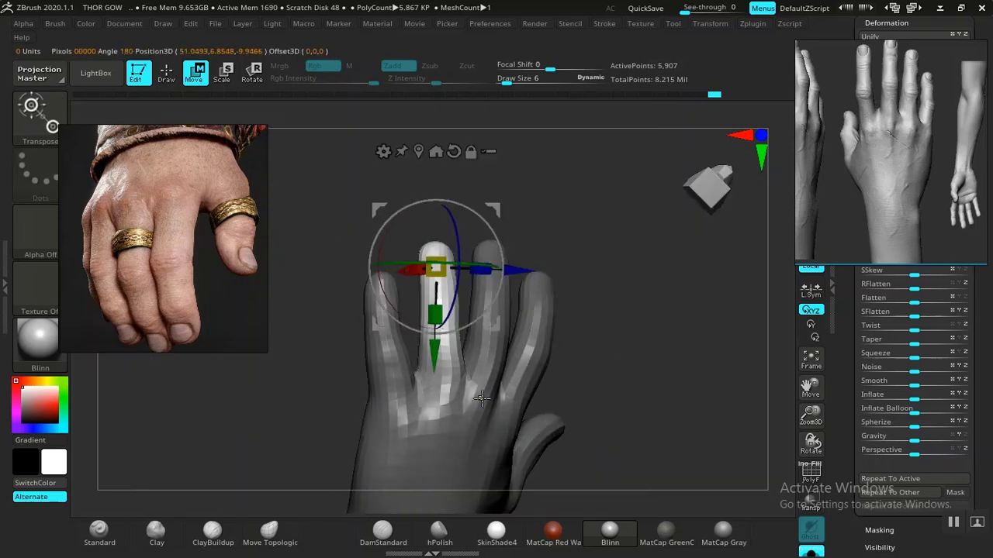
Shift the isolated ring finger slightly along the Z axis with the Move gizmo
drag(584, 330, 569, 313)
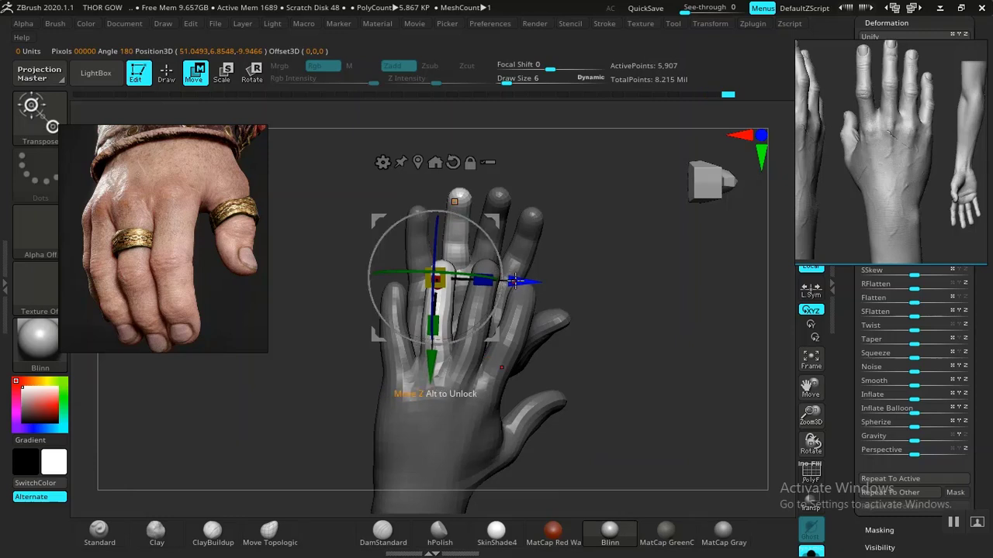
drag(525, 282, 522, 284)
mouse_move(627, 339)
mouse_down()
mouse_move(643, 345)
mouse_move(612, 338)
mouse_move(594, 193)
mouse_move(585, 230)
mouse_move(582, 170)
mouse_move(616, 401)
mouse_move(585, 367)
mouse_move(607, 461)
mouse_move(637, 396)
mouse_move(621, 323)
mouse_move(634, 460)
mouse_move(631, 343)
mouse_move(623, 345)
mouse_move(656, 339)
mouse_move(641, 412)
mouse_move(514, 355)
mouse_up()
Return to the Move Topological brush at draw size 14 and refine the shapes of the unmasked fingers
key(q)
key(space)
drag(497, 316, 495, 316)
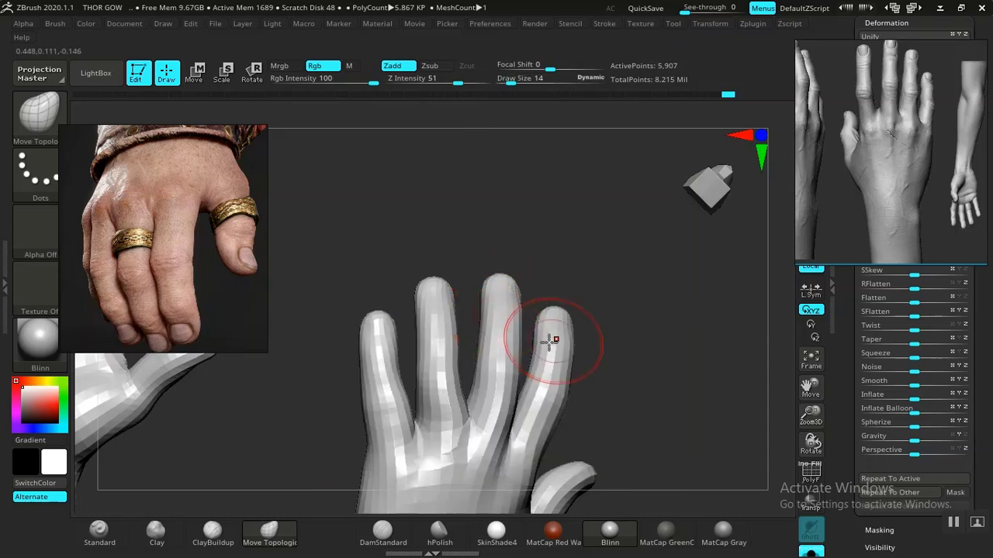
drag(641, 341, 459, 379)
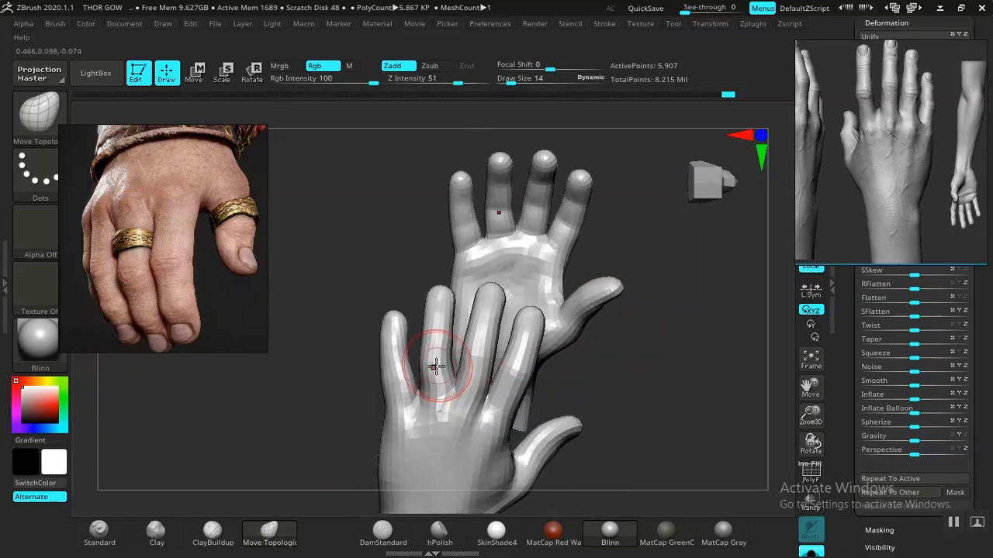
Raise the hand by one subdivision level, choose the Clay brush, and smooth the surface around the ring finger's base
alt+drag(631, 385, 655, 504)
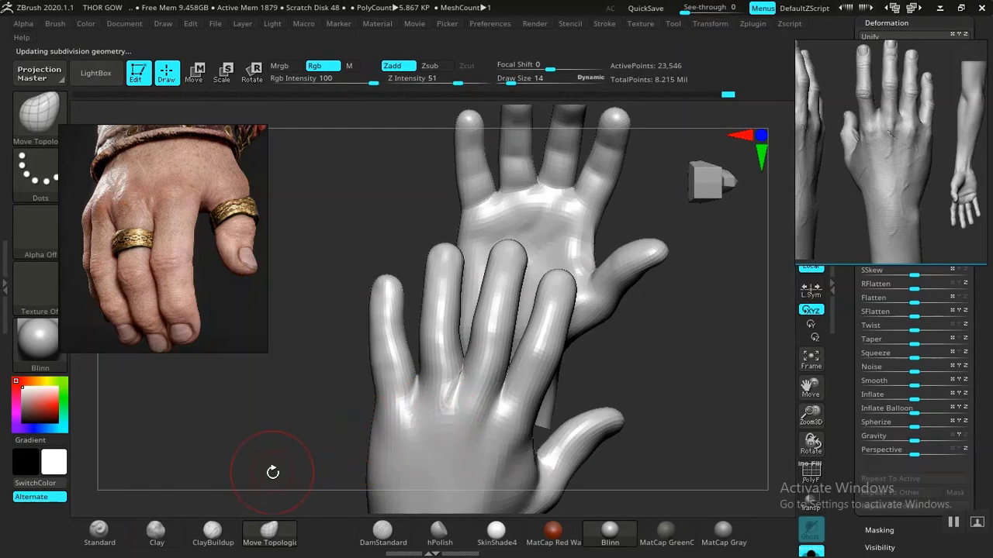
drag(354, 376, 352, 359)
mouse_move(613, 386)
alt+mouse_down()
mouse_move(600, 387)
mouse_move(653, 547)
alt+mouse_up()
click(156, 532)
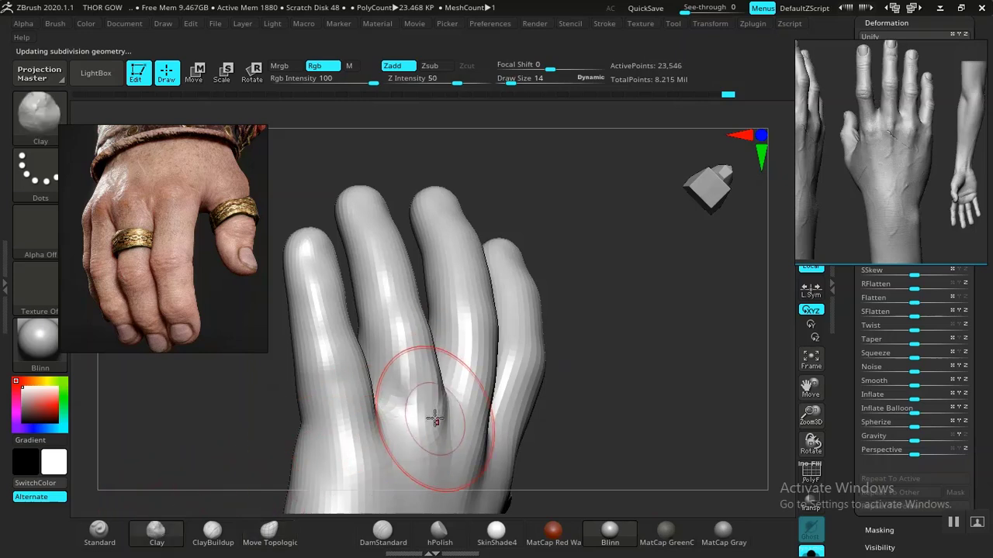
shift+drag(426, 407, 439, 412)
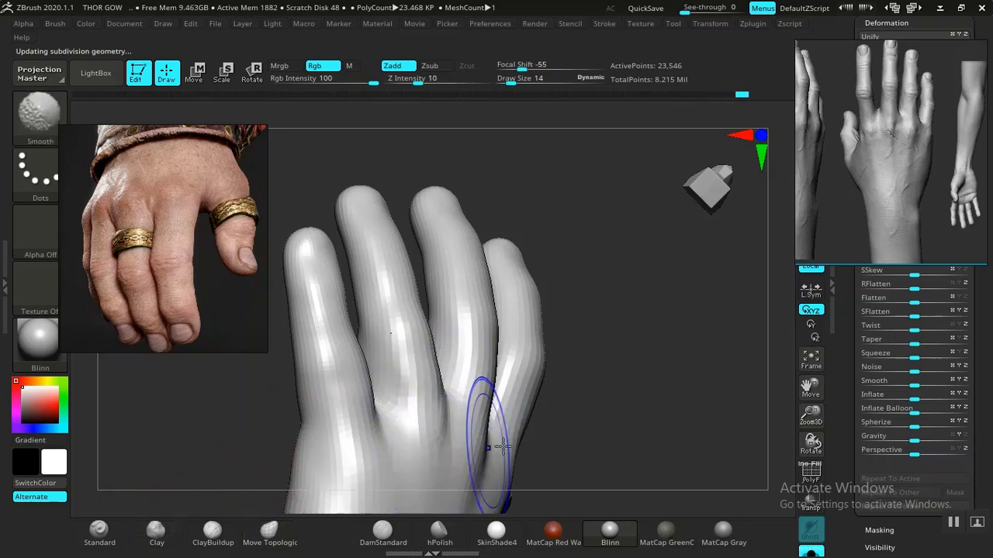
Build up the knuckles across the back of the hand with the Clay brush at draw size 14
mouse_move(609, 436)
alt+mouse_down()
mouse_move(600, 343)
mouse_move(613, 410)
mouse_move(660, 374)
mouse_move(660, 430)
alt+mouse_up()
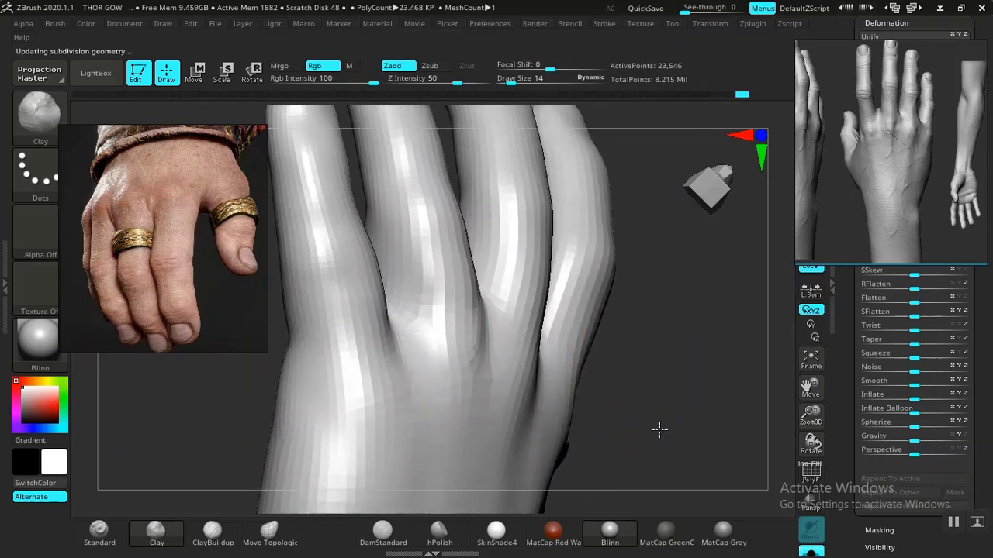
drag(643, 388, 580, 386)
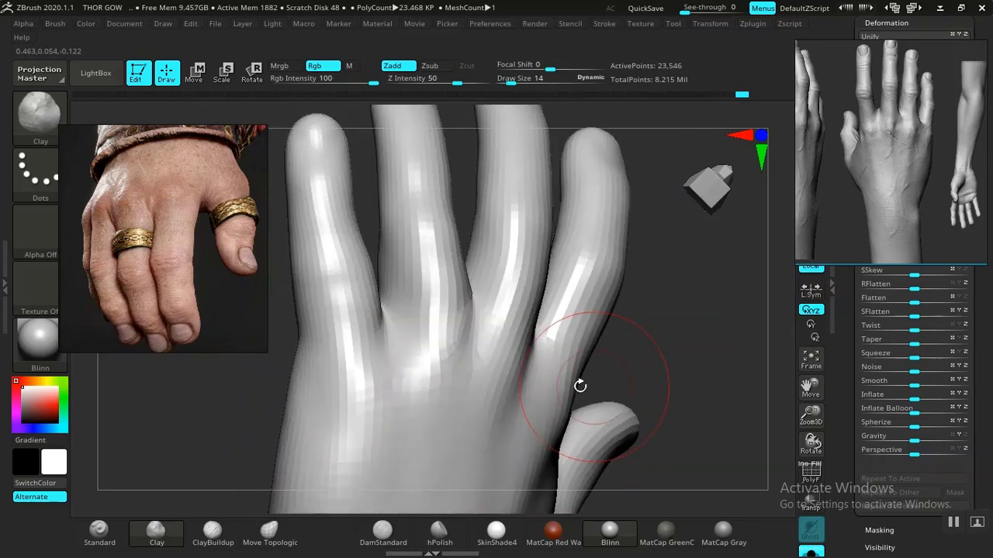
drag(497, 370, 492, 419)
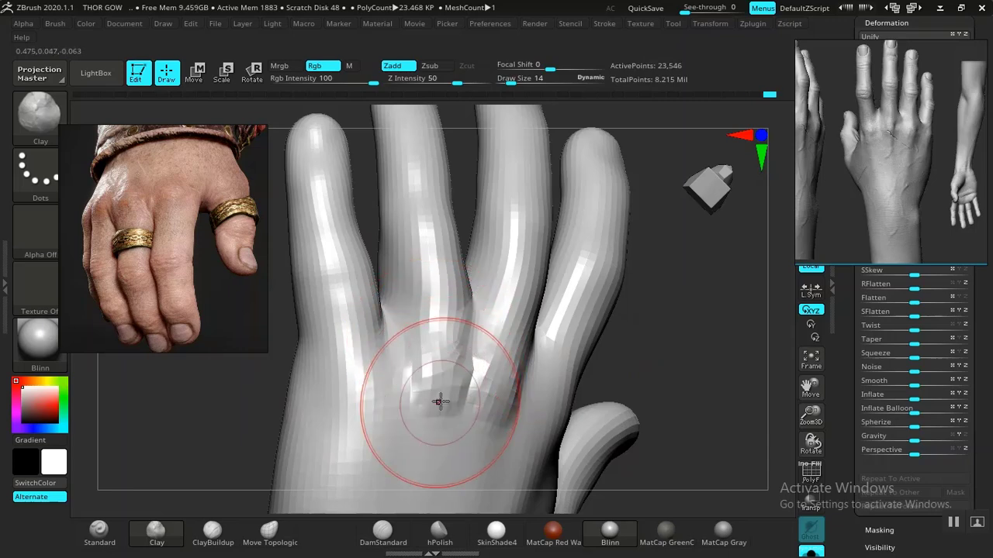
drag(354, 397, 348, 373)
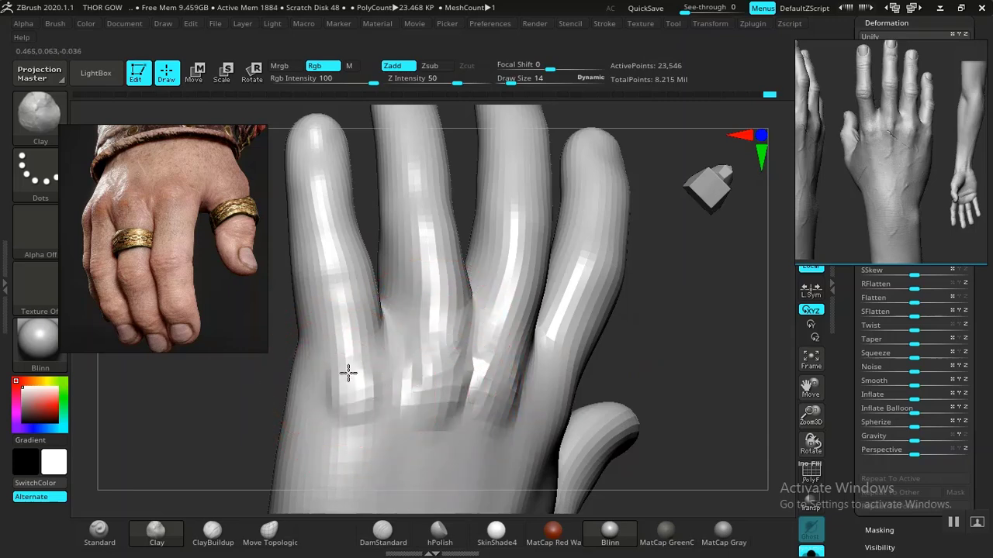
drag(353, 425, 355, 409)
mouse_move(664, 393)
alt+mouse_down()
mouse_move(643, 375)
mouse_move(593, 383)
alt+mouse_up()
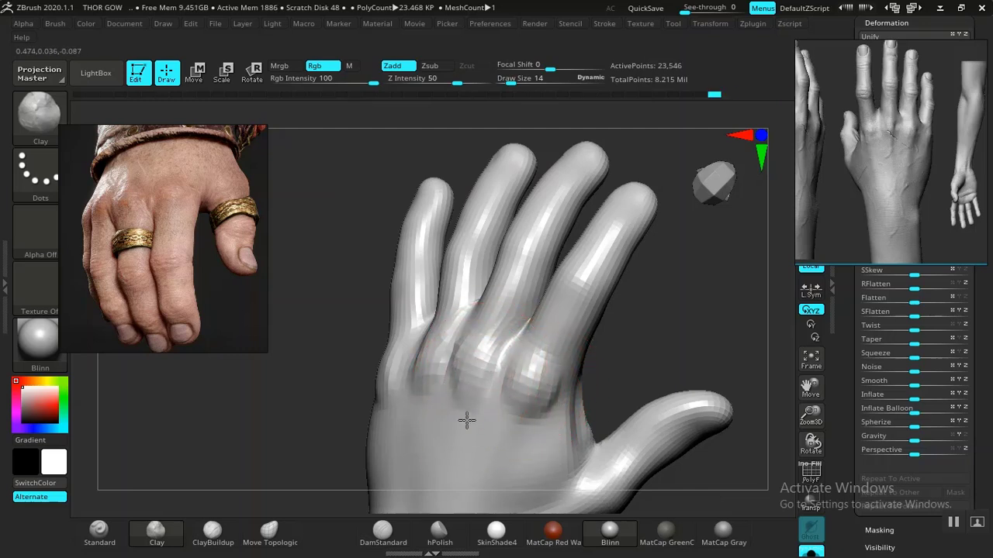
drag(656, 355, 644, 450)
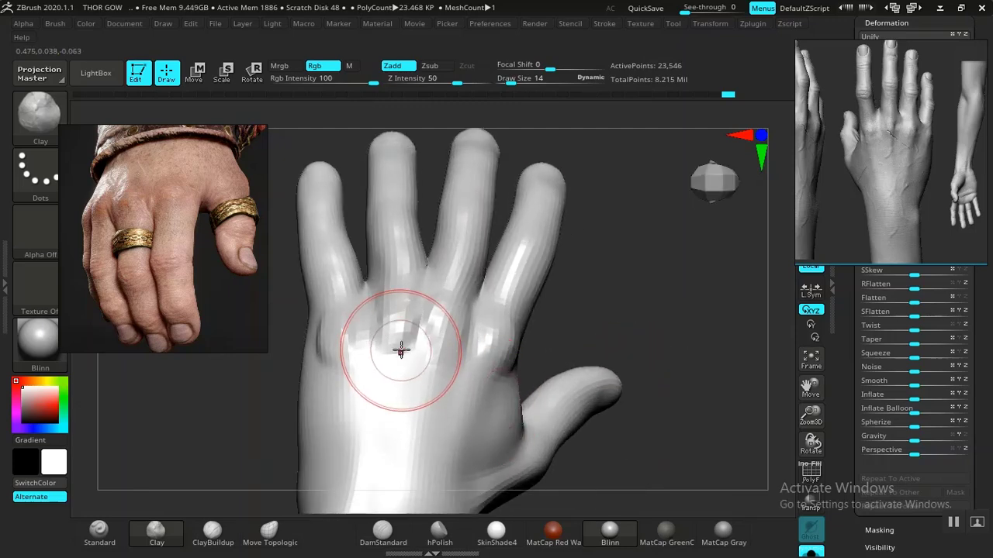
Build up the little finger's knuckle and the neighbouring knuckles with the Clay brush, then smooth the back of the hand
mouse_move(337, 362)
mouse_down()
mouse_move(341, 332)
mouse_move(332, 364)
mouse_up()
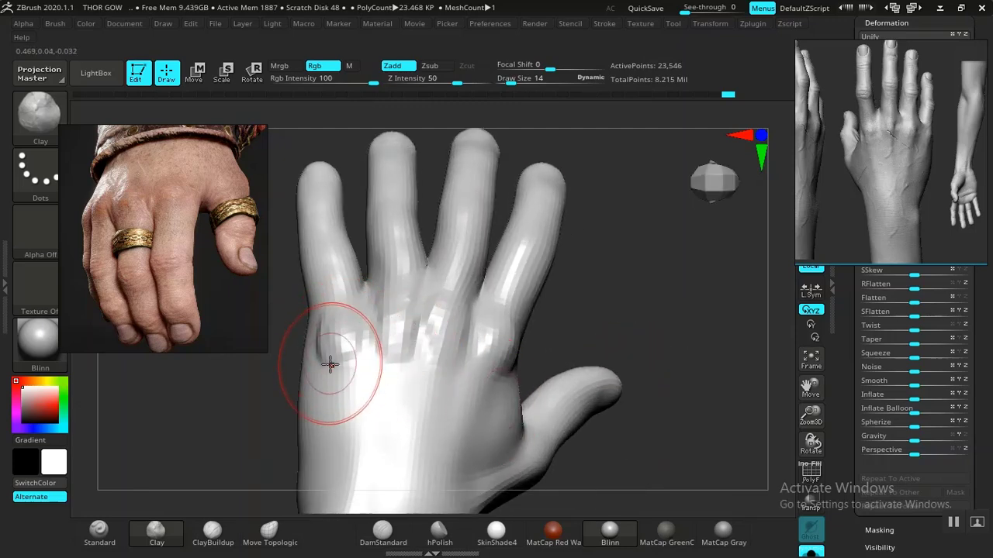
mouse_move(584, 359)
mouse_down()
mouse_move(643, 364)
mouse_move(581, 380)
mouse_move(594, 496)
mouse_move(547, 395)
mouse_move(530, 401)
mouse_move(542, 407)
mouse_move(544, 388)
mouse_up()
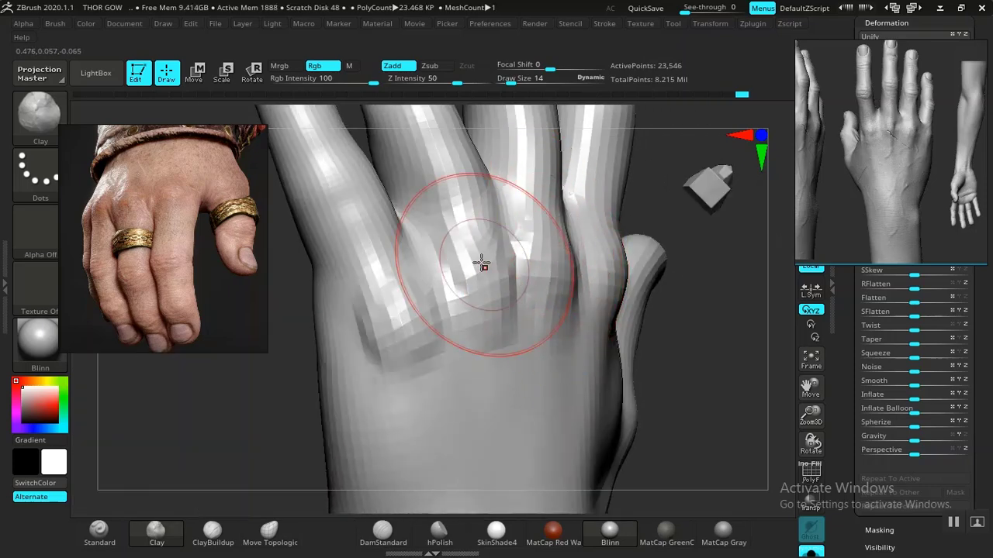
drag(457, 209, 493, 301)
drag(725, 334, 668, 341)
mouse_move(609, 292)
shift+mouse_down()
mouse_move(616, 299)
mouse_move(619, 281)
shift+mouse_up()
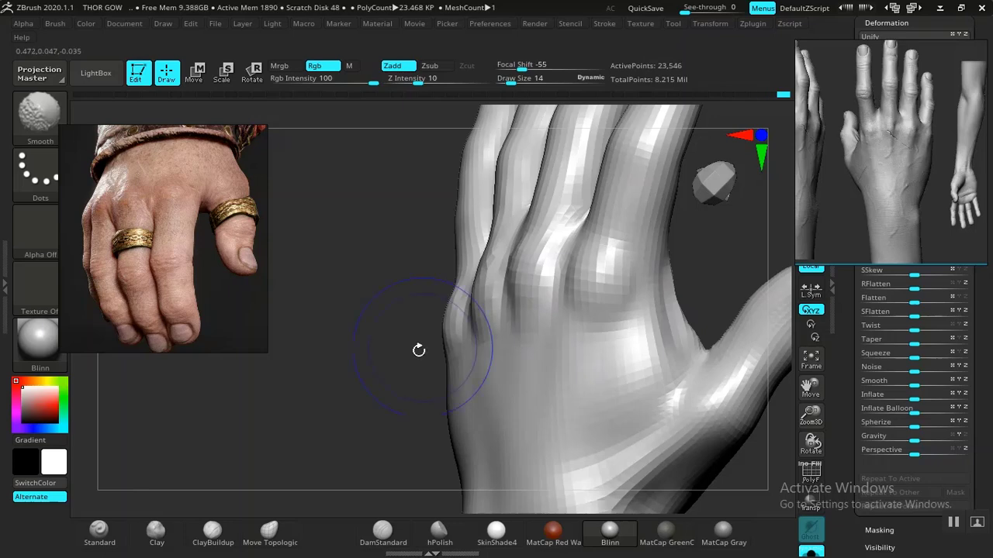
Smooth the knuckle at the little finger's base so it blends into the back of the hand
mouse_move(421, 349)
mouse_down()
mouse_move(458, 362)
mouse_move(444, 276)
mouse_up()
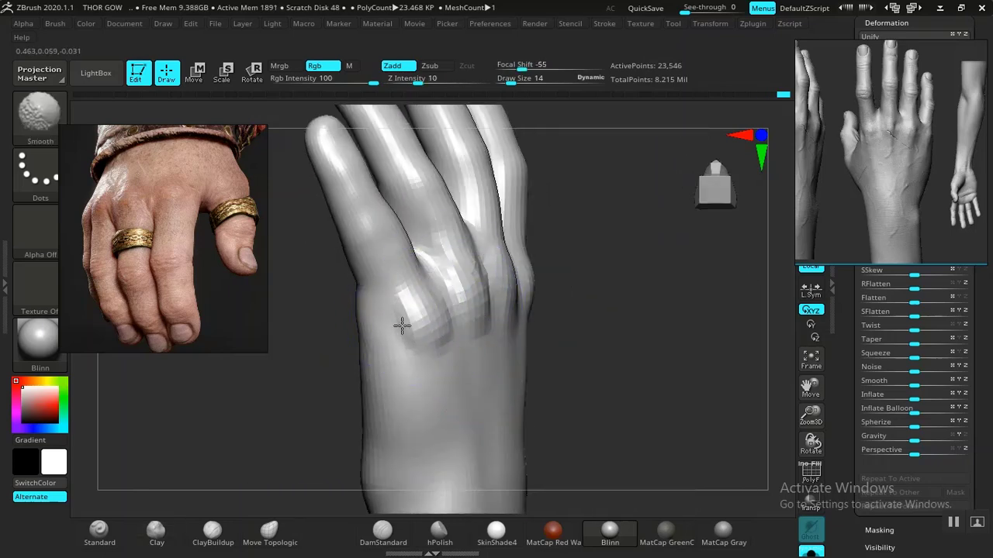
key(shift)
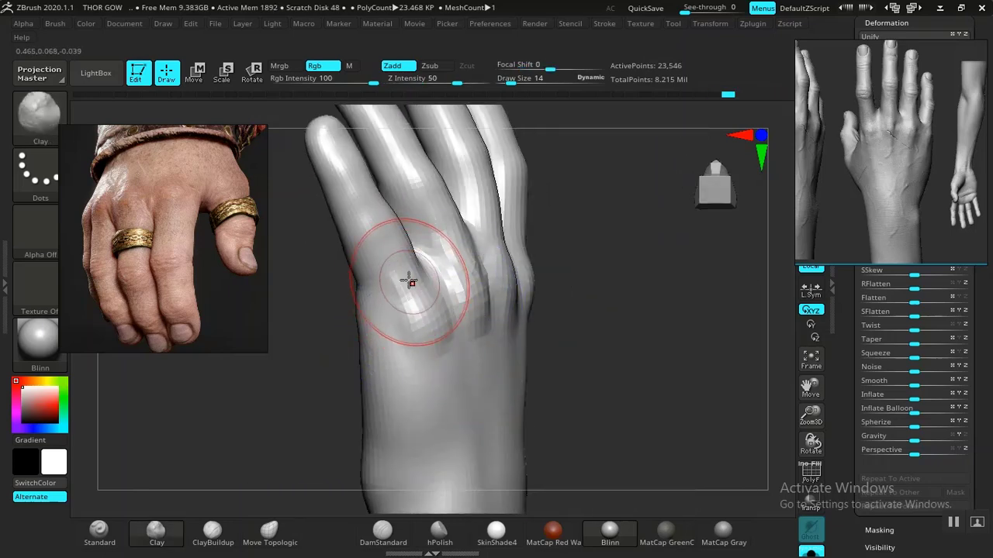
key(shift)
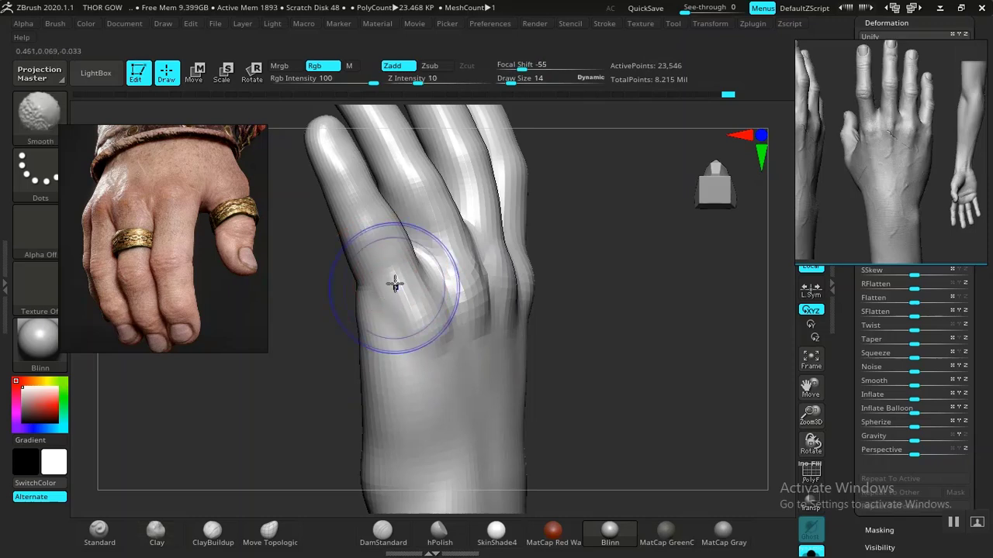
shift+drag(557, 350, 603, 315)
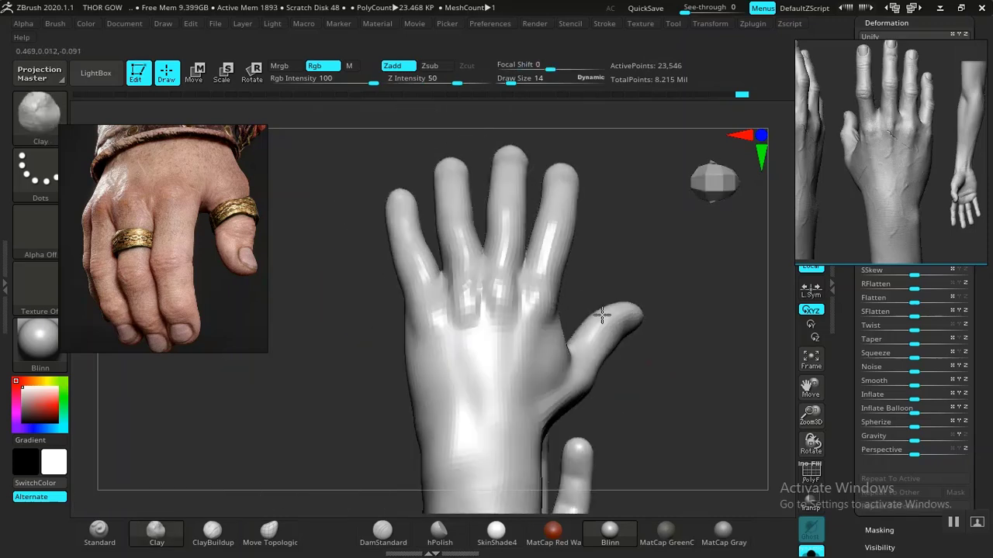
Rework the index finger's knuckle with the Clay brush and undo the unwanted strokes
alt+drag(647, 263, 567, 312)
mouse_move(591, 266)
alt+mouse_down()
mouse_move(614, 391)
mouse_move(557, 336)
alt+mouse_up()
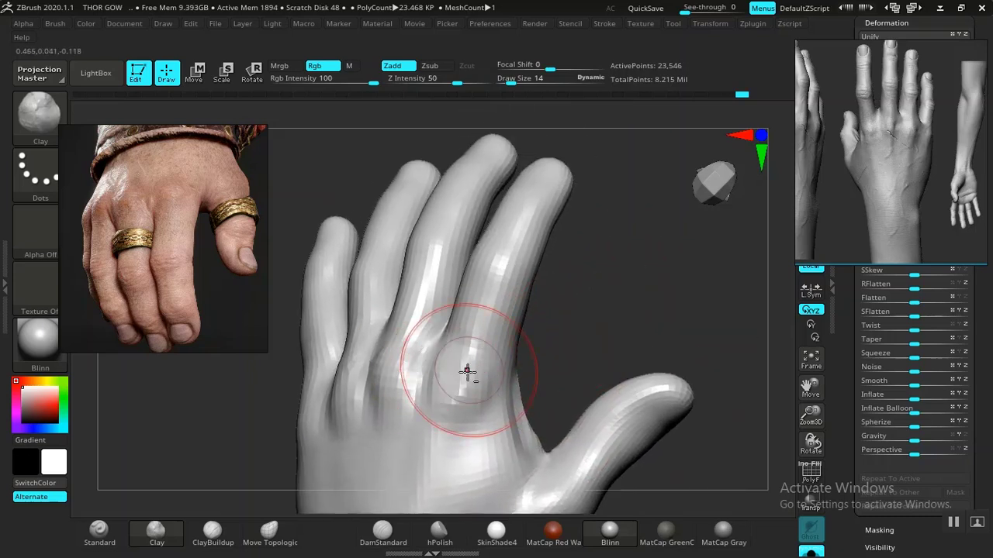
key(ctrl+z)
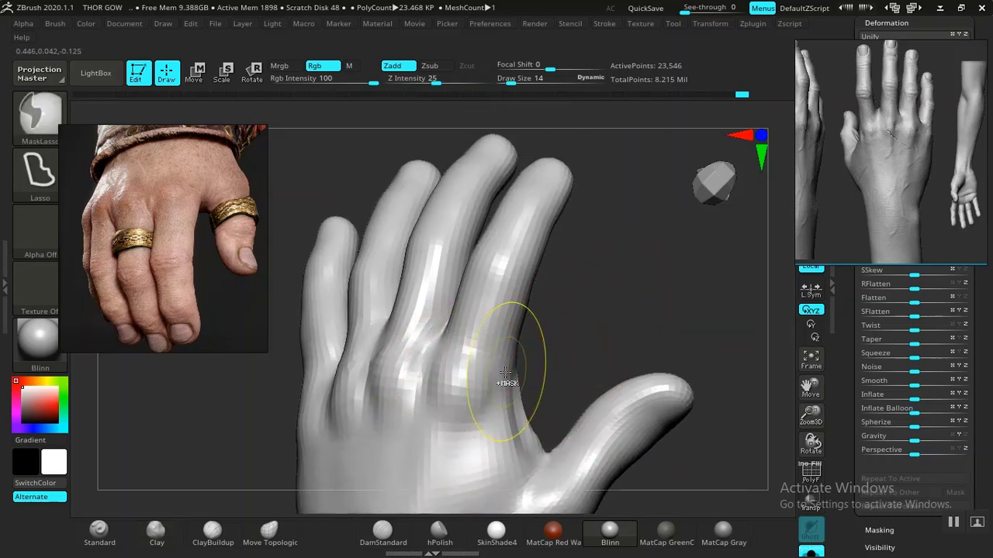
key(ctrl+z)
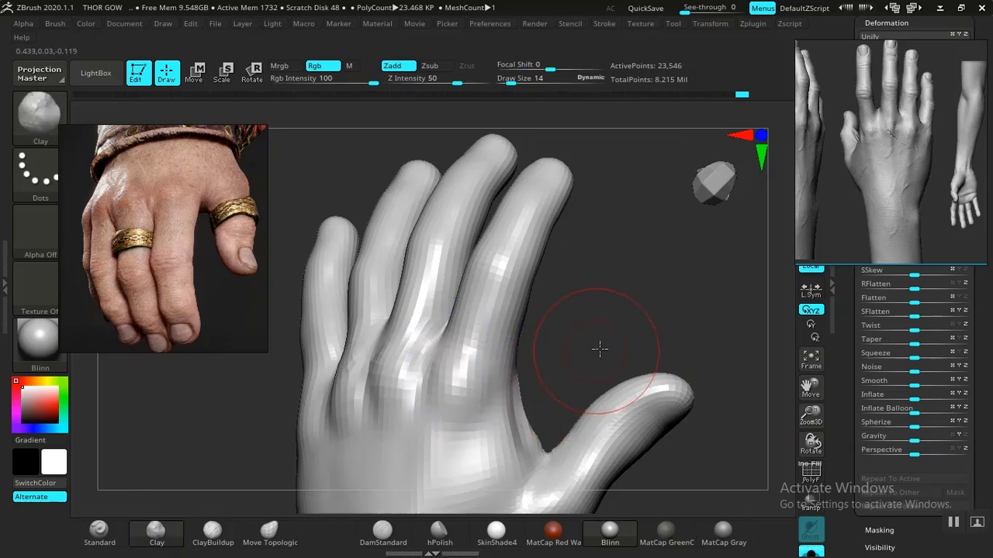
Switch to the ClayBuildup brush at draw size 9, add volume to the knuckles and smooth the result
mouse_move(598, 348)
mouse_down()
mouse_move(670, 349)
mouse_move(598, 346)
mouse_move(615, 421)
mouse_move(597, 406)
mouse_move(608, 435)
mouse_move(528, 395)
mouse_move(520, 406)
mouse_move(538, 400)
mouse_move(618, 316)
mouse_move(627, 370)
mouse_move(498, 372)
mouse_move(518, 355)
mouse_move(487, 340)
mouse_up()
key(space)
click(493, 351)
click(487, 341)
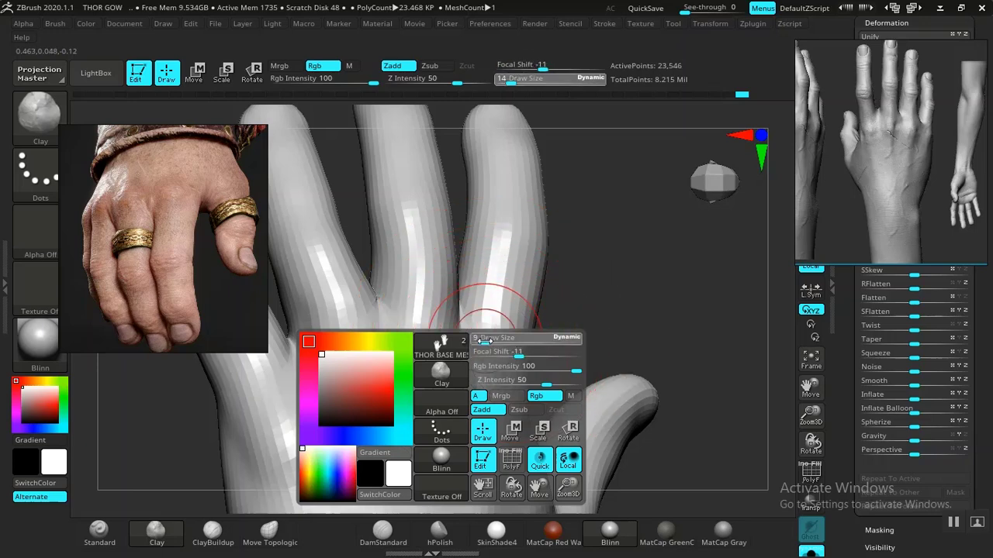
click(212, 530)
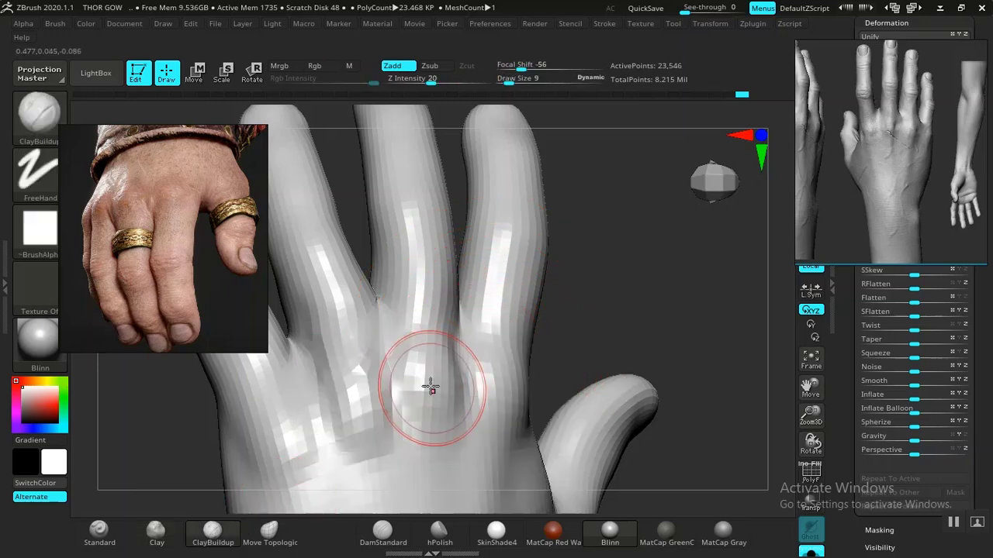
alt+drag(618, 331, 583, 328)
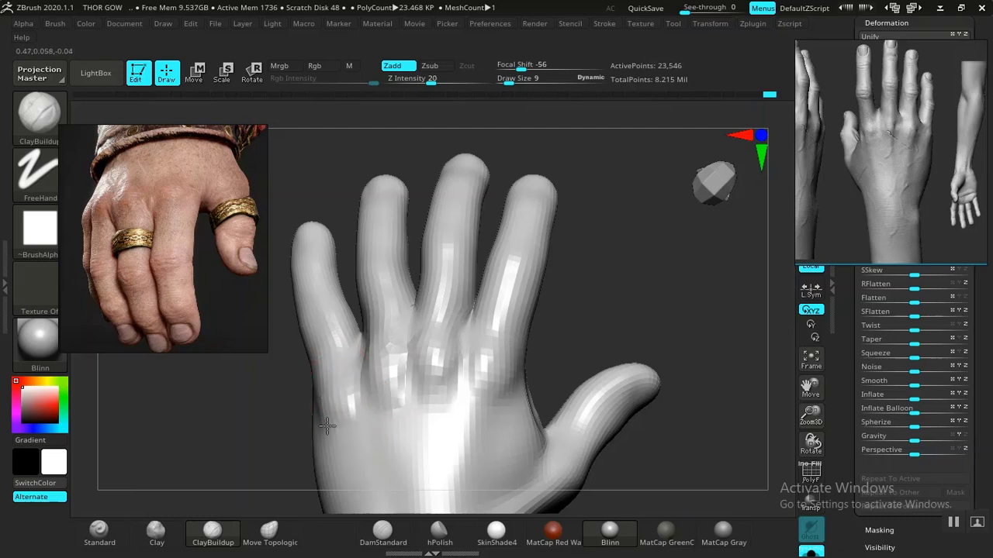
key(shift)
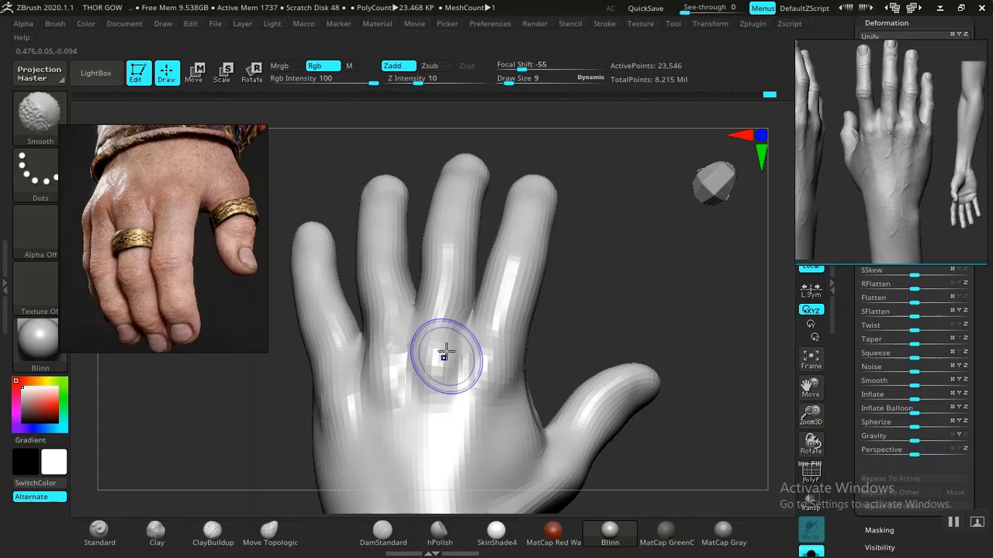
Refine the little finger's knuckle on the opposite hand with ClayBuildup and smooth its surroundings
alt+drag(613, 360, 540, 348)
drag(442, 365, 648, 356)
alt+drag(645, 432, 538, 426)
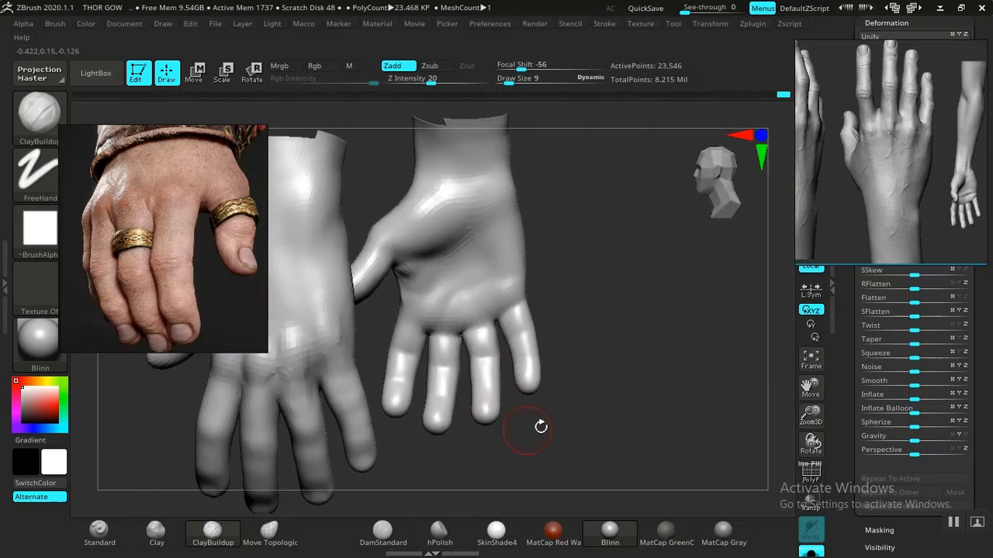
drag(671, 359, 522, 375)
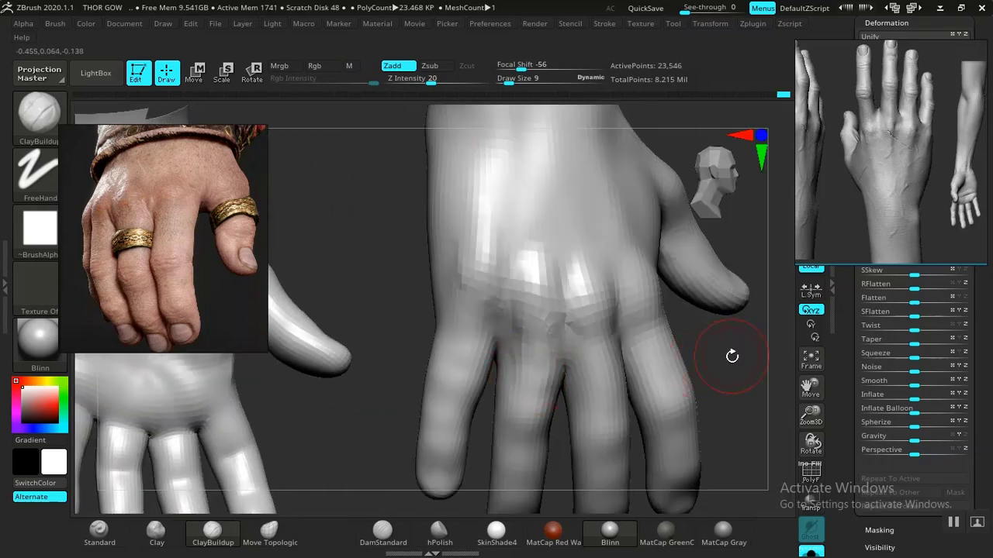
mouse_move(732, 355)
alt+mouse_down()
mouse_move(620, 341)
mouse_move(654, 363)
mouse_move(637, 362)
mouse_move(735, 338)
mouse_move(715, 288)
mouse_move(680, 355)
mouse_move(755, 357)
alt+mouse_up()
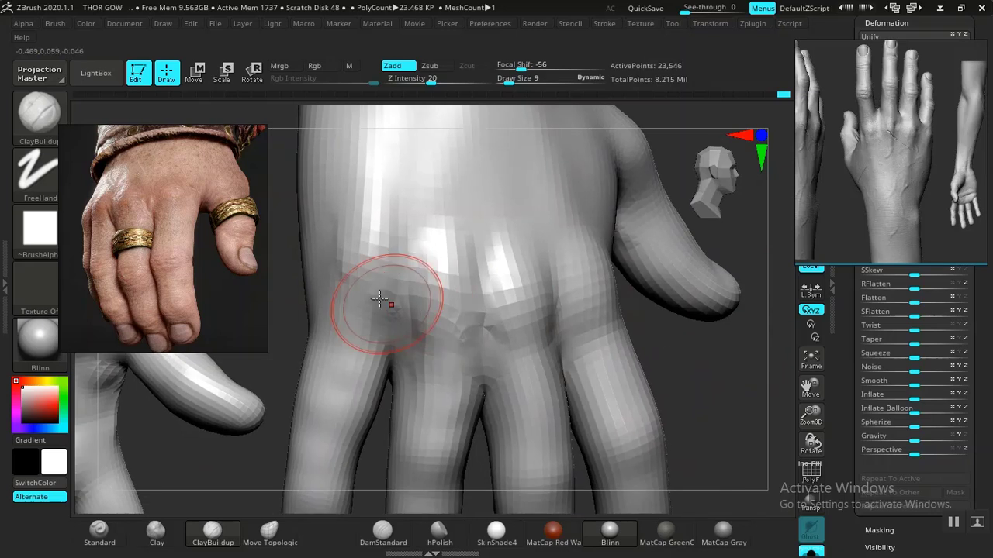
mouse_move(381, 299)
shift+mouse_down()
mouse_move(370, 250)
mouse_move(338, 271)
mouse_move(330, 252)
shift+mouse_up()
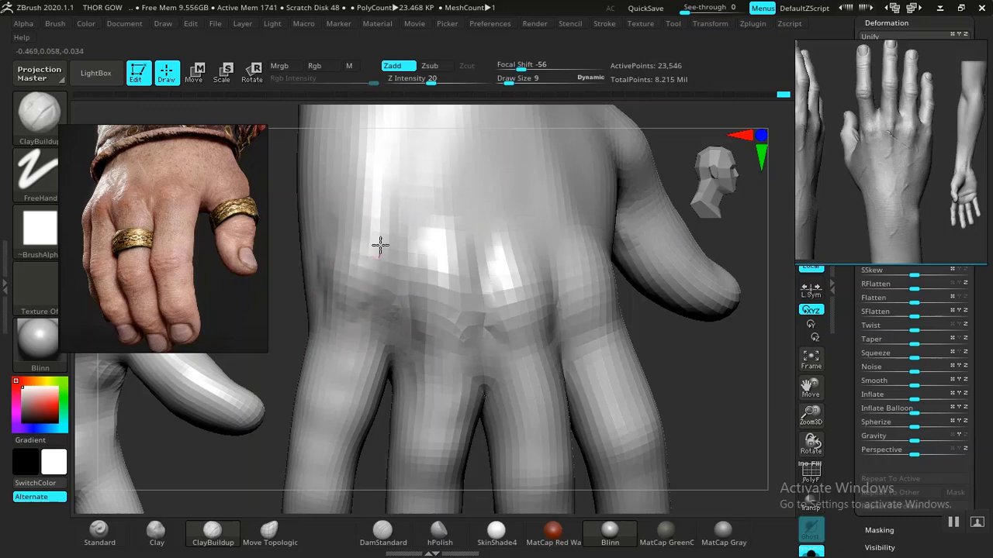
drag(375, 281, 349, 271)
shift+drag(348, 272, 342, 271)
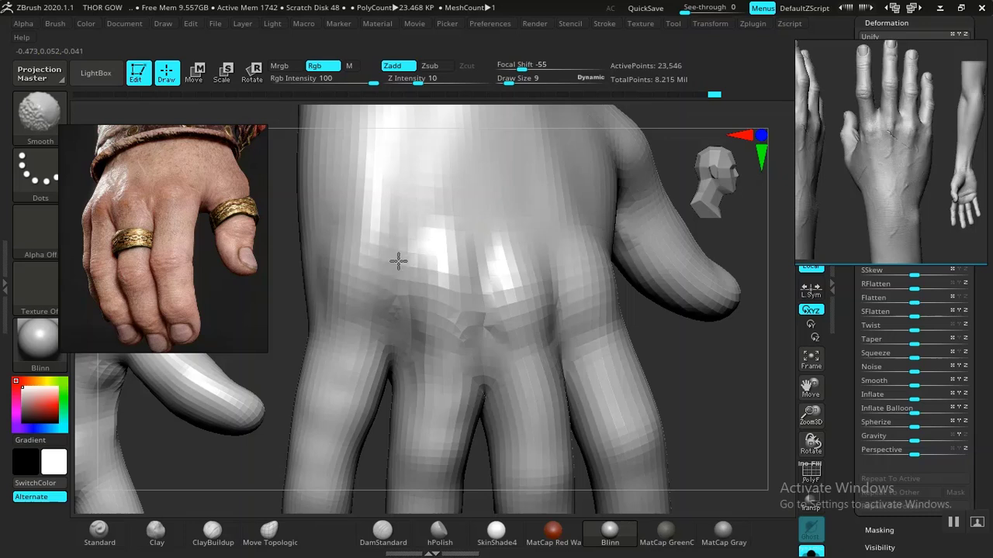
Carve grooves between the knuckles with the DamStandard brush at draw size 9
click(382, 534)
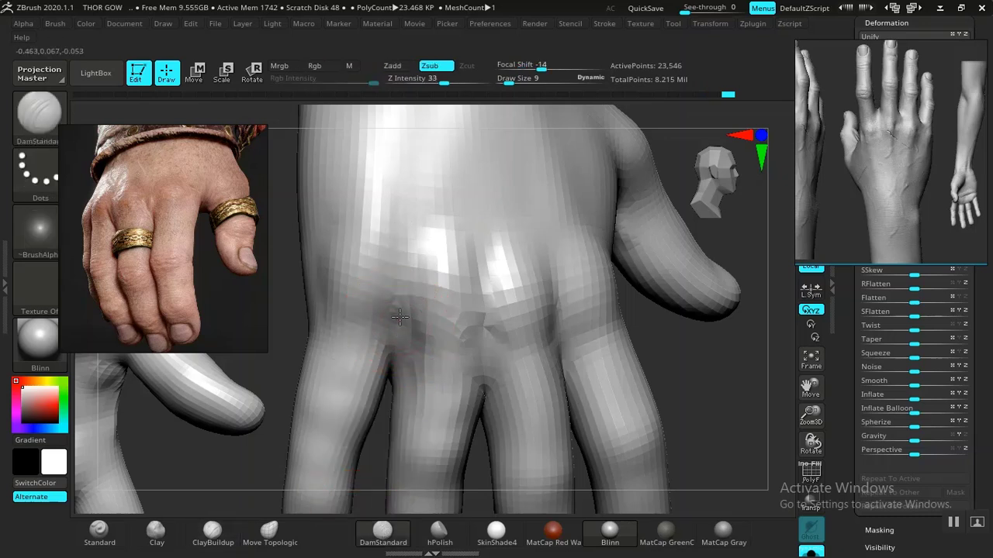
mouse_move(401, 270)
mouse_down()
mouse_move(401, 290)
mouse_move(404, 234)
mouse_up()
drag(477, 273, 482, 251)
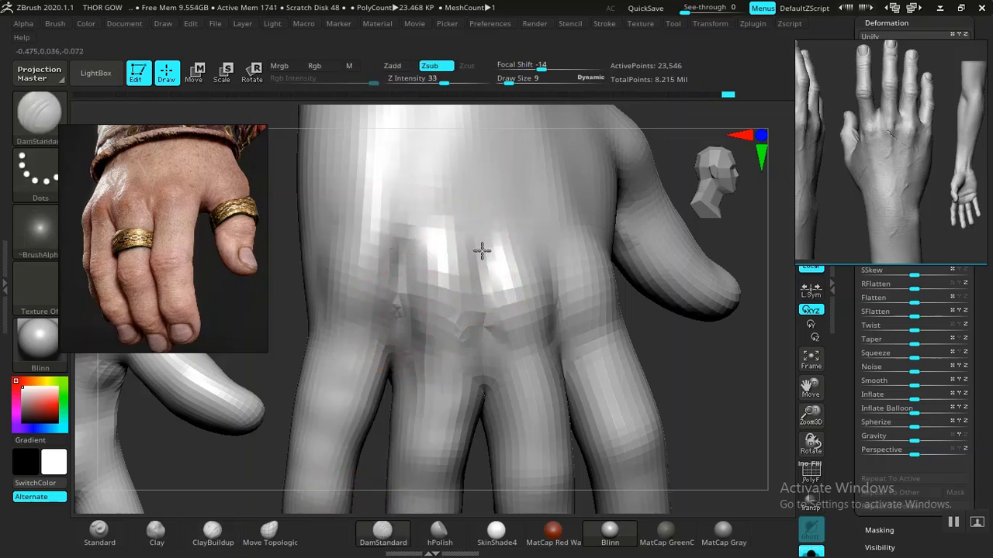
mouse_move(649, 350)
mouse_down()
mouse_move(676, 341)
mouse_move(538, 282)
mouse_up()
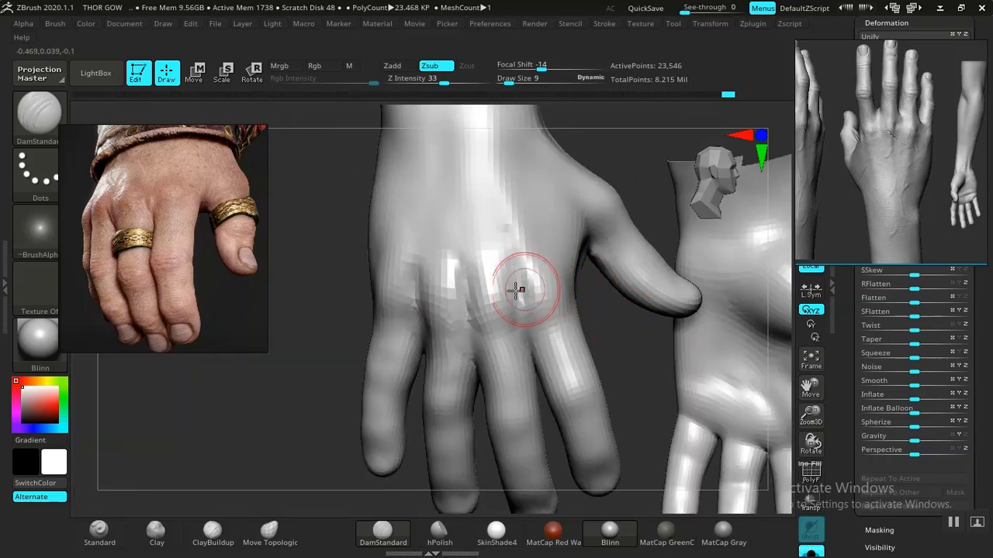
drag(466, 290, 468, 297)
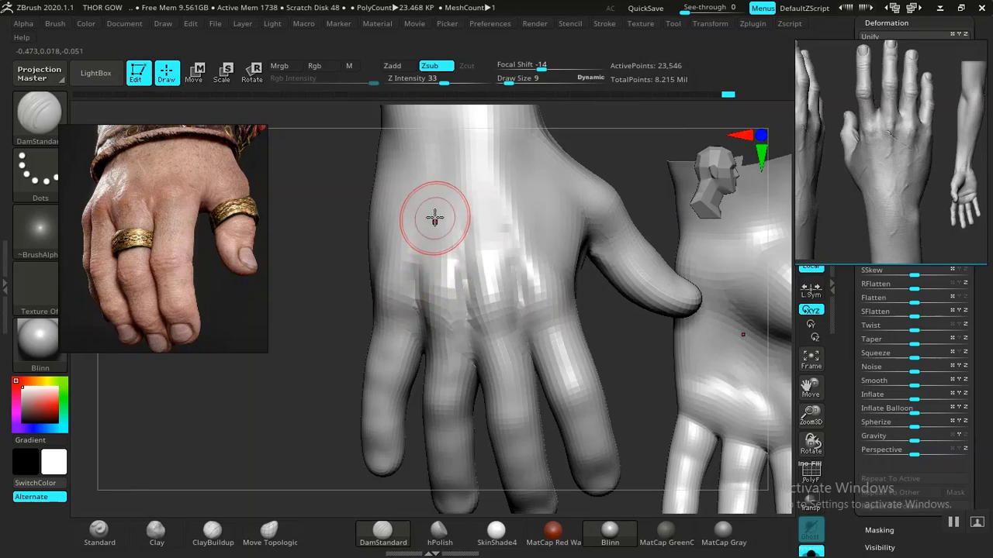
Extend the grooves from between the knuckles up the back of the hand to define the tendons
drag(434, 216, 413, 289)
drag(467, 271, 465, 207)
drag(521, 256, 506, 205)
drag(306, 342, 350, 339)
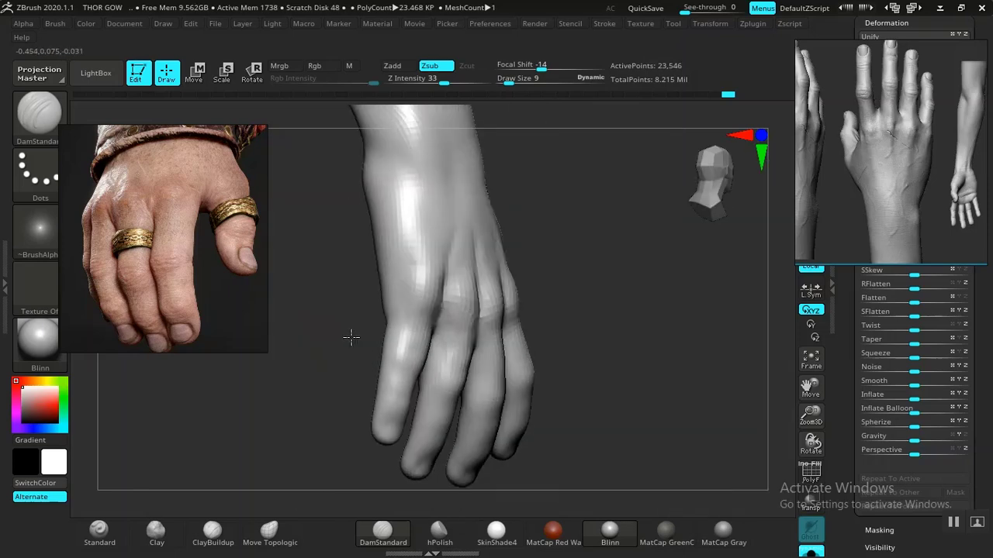
Soften the carved grooves between the knuckles with the Smooth brush
mouse_move(619, 300)
alt+mouse_down()
mouse_move(649, 437)
mouse_move(637, 323)
mouse_move(643, 370)
mouse_move(438, 357)
alt+mouse_up()
key(shift)
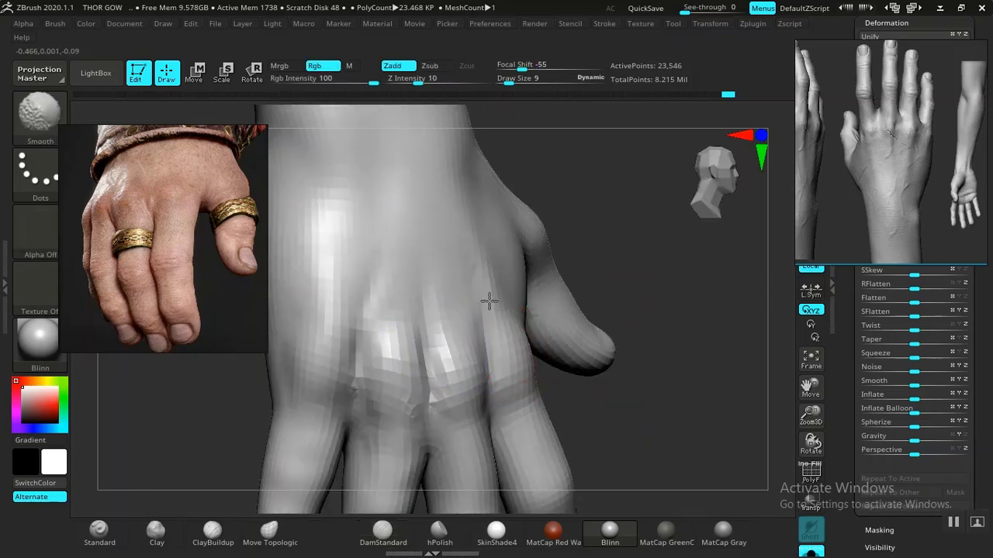
shift+drag(487, 334, 489, 367)
shift+drag(349, 343, 360, 380)
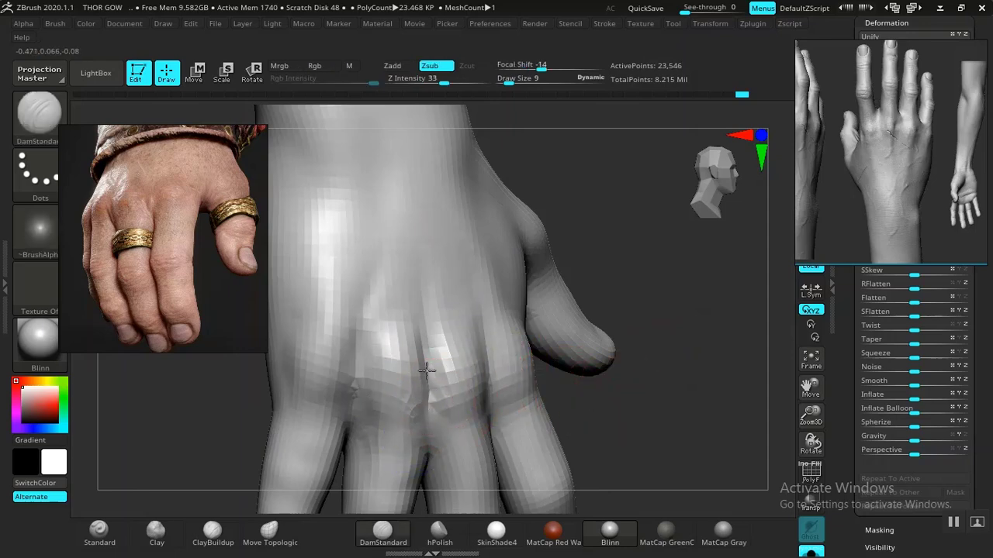
mouse_move(653, 406)
mouse_down()
mouse_move(654, 302)
mouse_move(665, 400)
mouse_move(667, 335)
mouse_move(659, 341)
mouse_up()
mouse_move(431, 326)
shift+mouse_down()
mouse_move(417, 319)
mouse_move(398, 376)
shift+mouse_up()
Build up the middle joints of the ring and middle fingers with the Clay brush
click(156, 531)
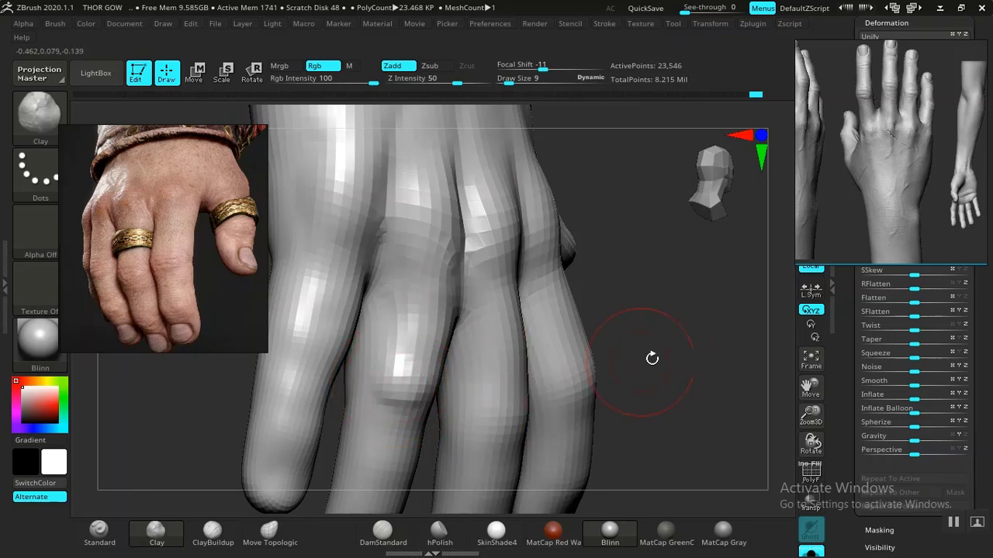
drag(652, 358, 636, 324)
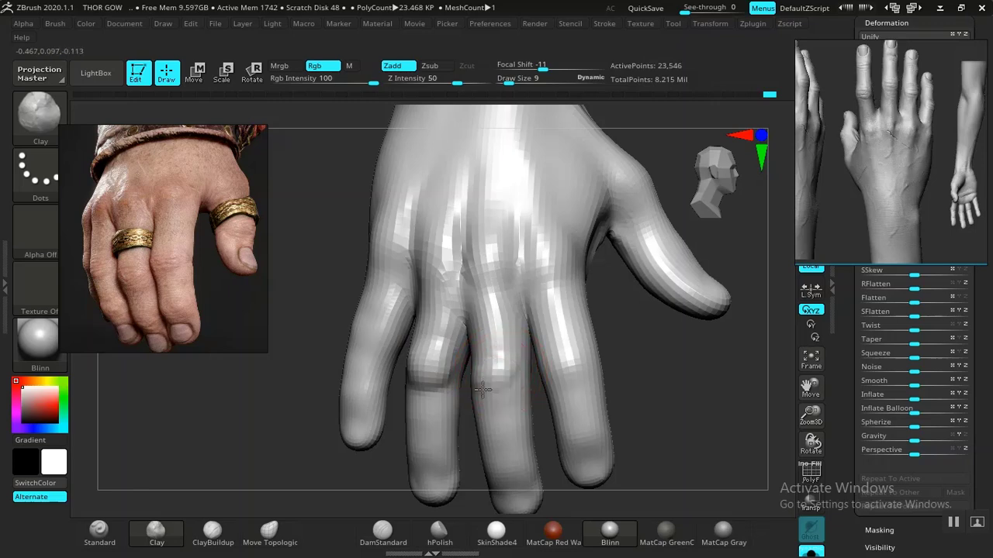
drag(637, 379, 717, 338)
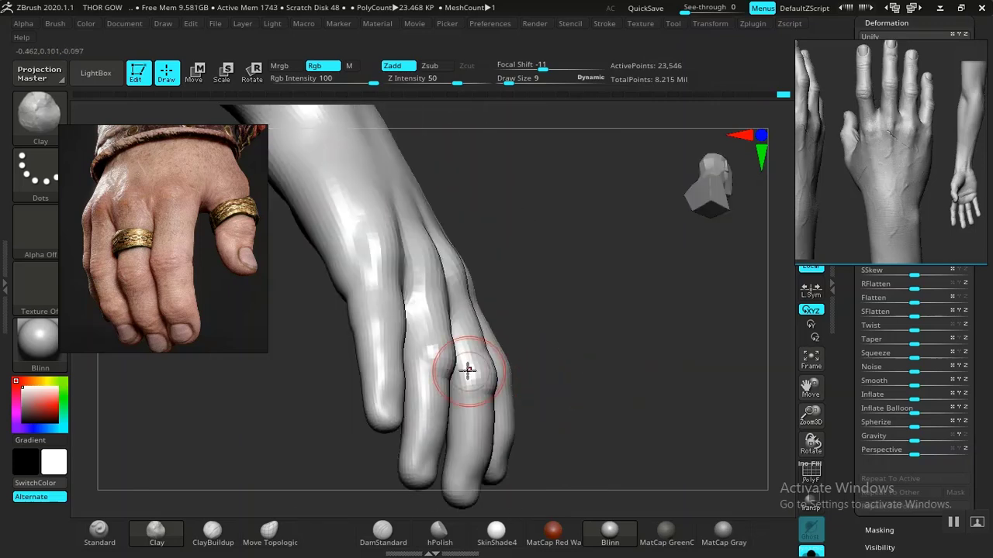
drag(658, 362, 581, 348)
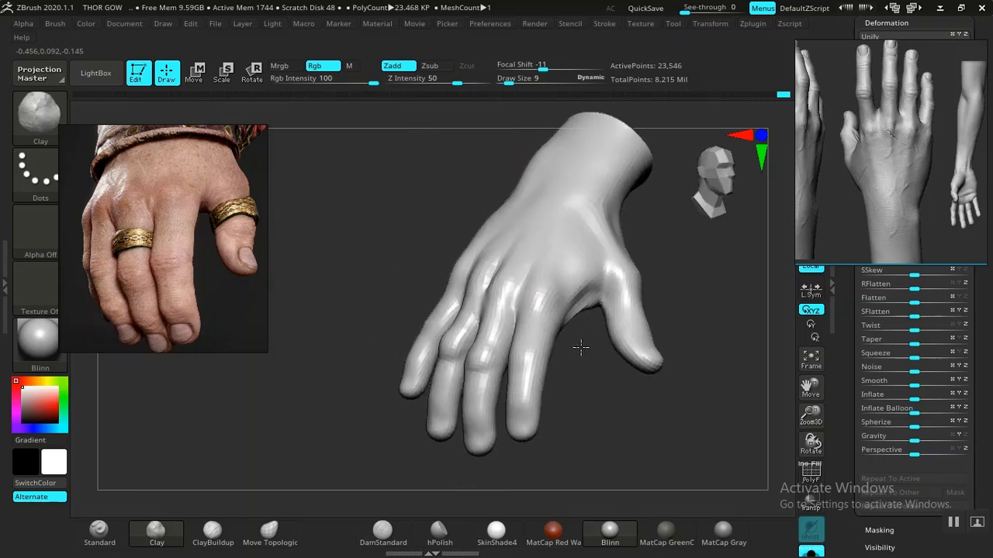
alt+drag(643, 466, 654, 508)
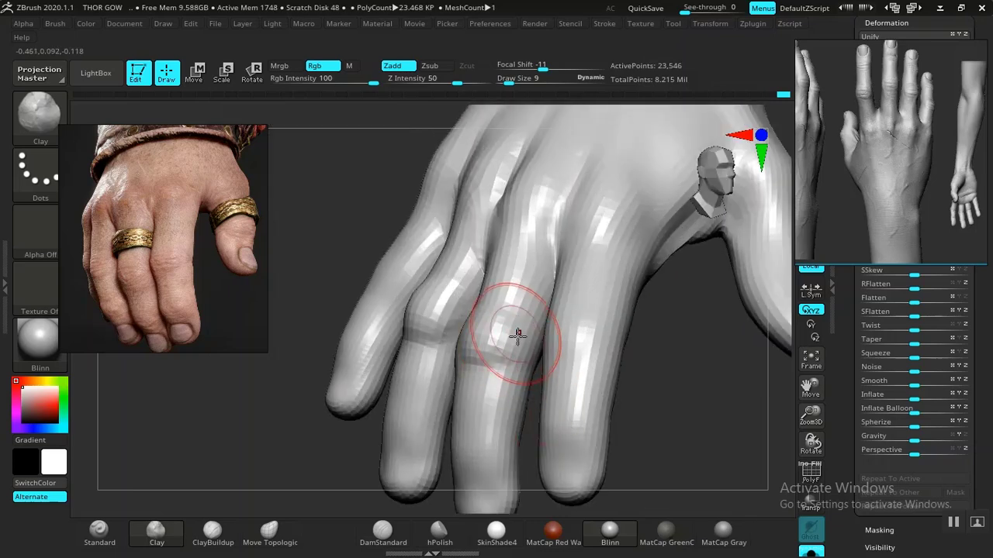
Refine the raised middle finger joint and build up the index finger's middle joint with the Clay brush
drag(666, 392, 623, 360)
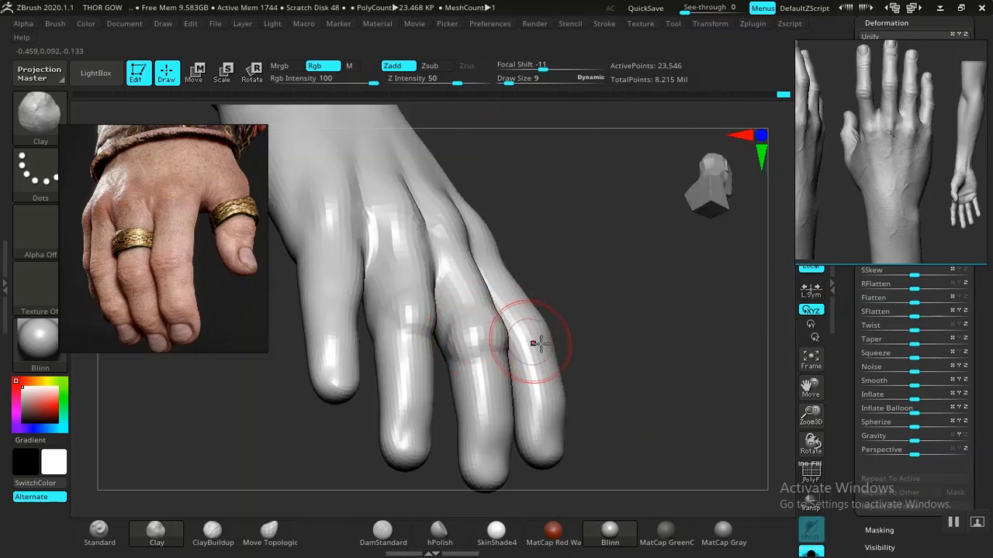
alt+drag(650, 434, 643, 399)
drag(644, 400, 614, 388)
alt+drag(616, 397, 652, 457)
drag(667, 380, 639, 376)
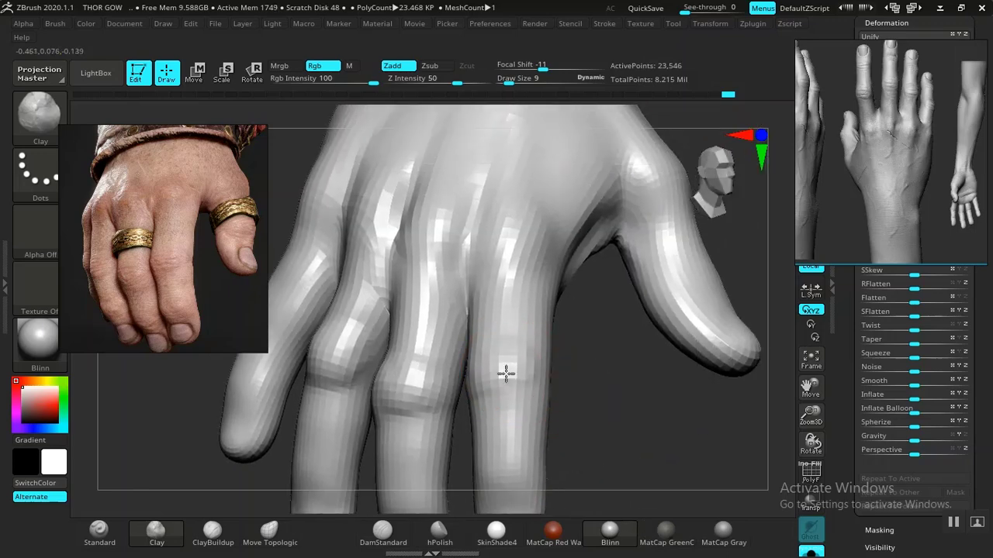
drag(610, 386, 549, 378)
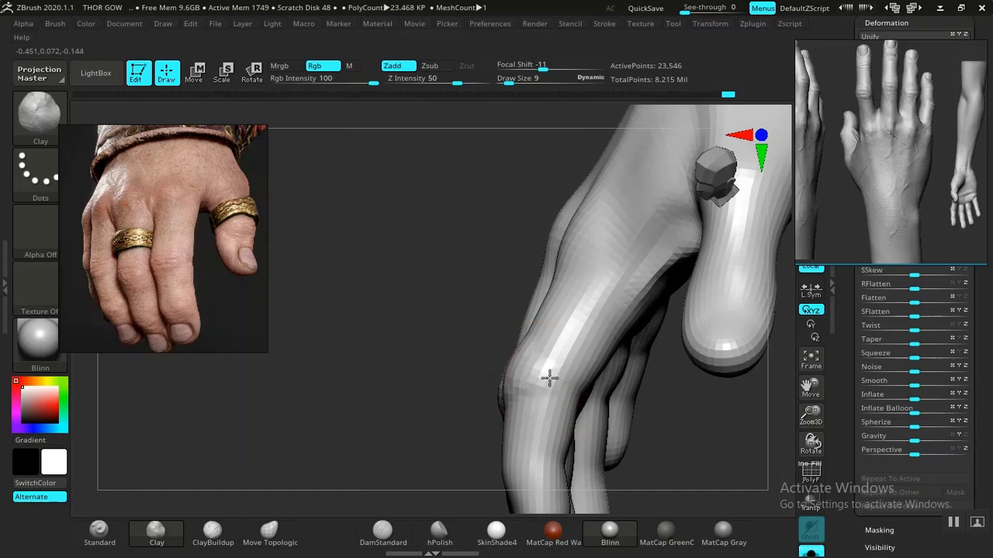
drag(669, 414, 620, 387)
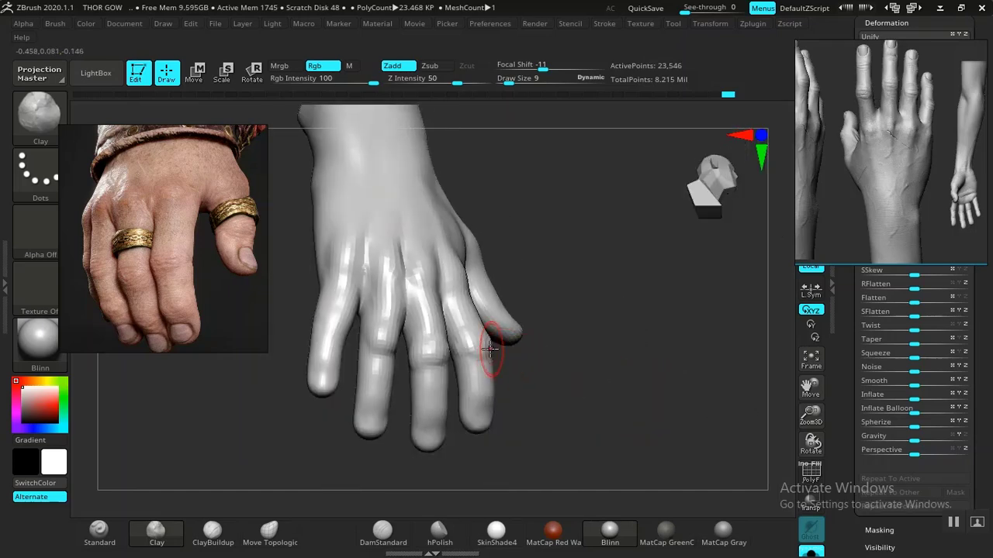
Build up the little finger's middle and outer joints with the Clay brush
alt+drag(640, 495, 543, 356)
alt+drag(543, 356, 746, 415)
drag(361, 370, 498, 377)
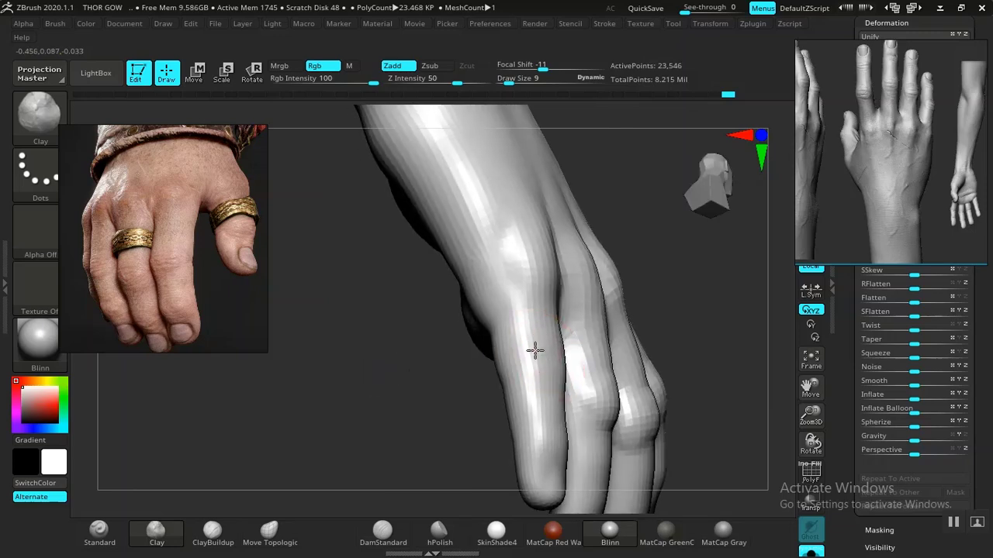
drag(439, 388, 364, 397)
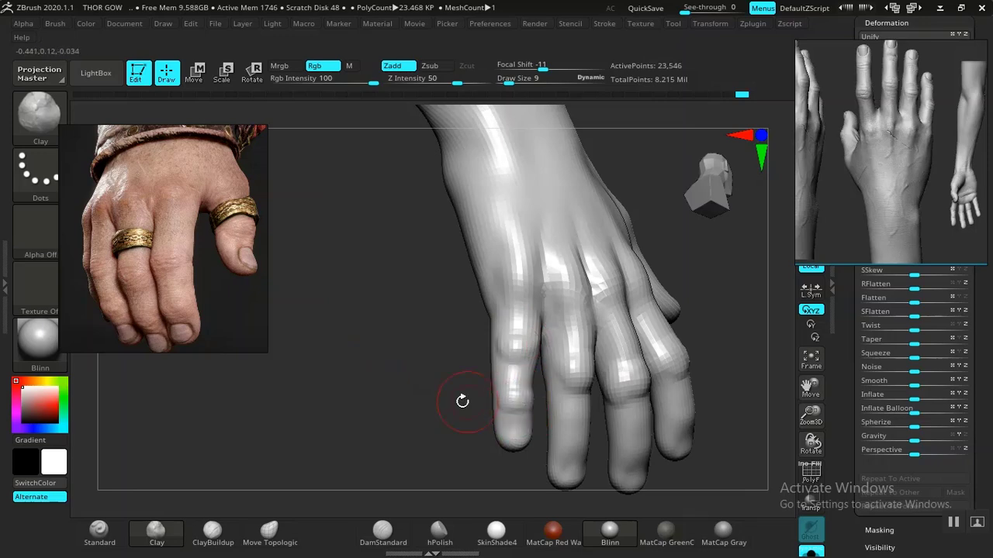
Build up the outer joints of the index, middle and ring fingers with the Clay brush
drag(462, 401, 357, 418)
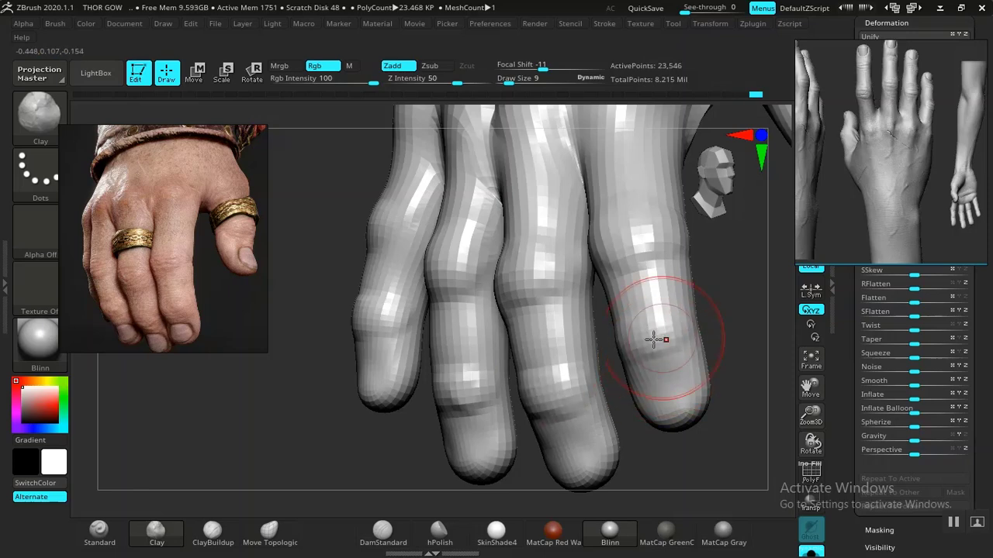
mouse_move(738, 318)
mouse_down()
mouse_move(658, 317)
mouse_move(414, 365)
mouse_move(535, 356)
mouse_move(501, 333)
mouse_move(505, 365)
mouse_up()
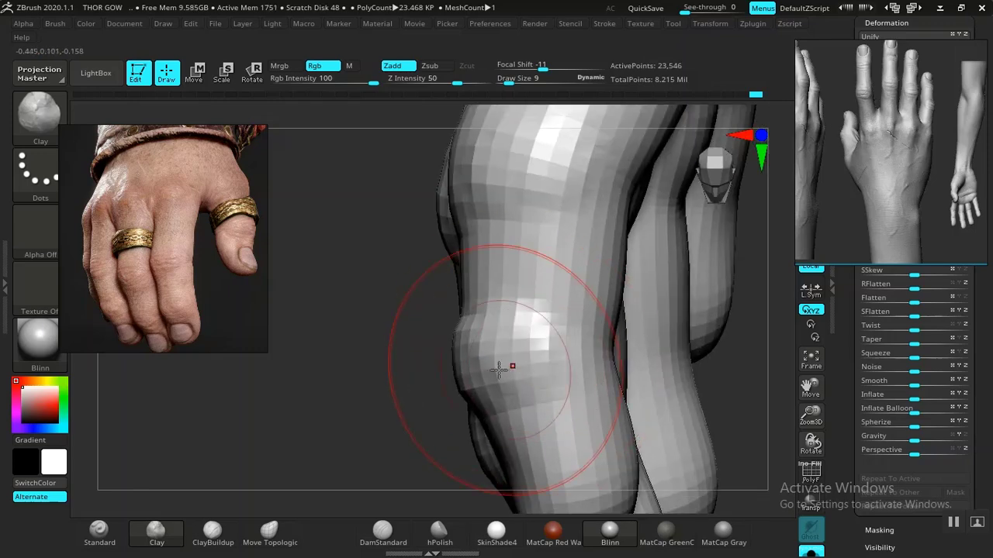
drag(760, 323, 461, 186)
alt+drag(626, 376, 599, 400)
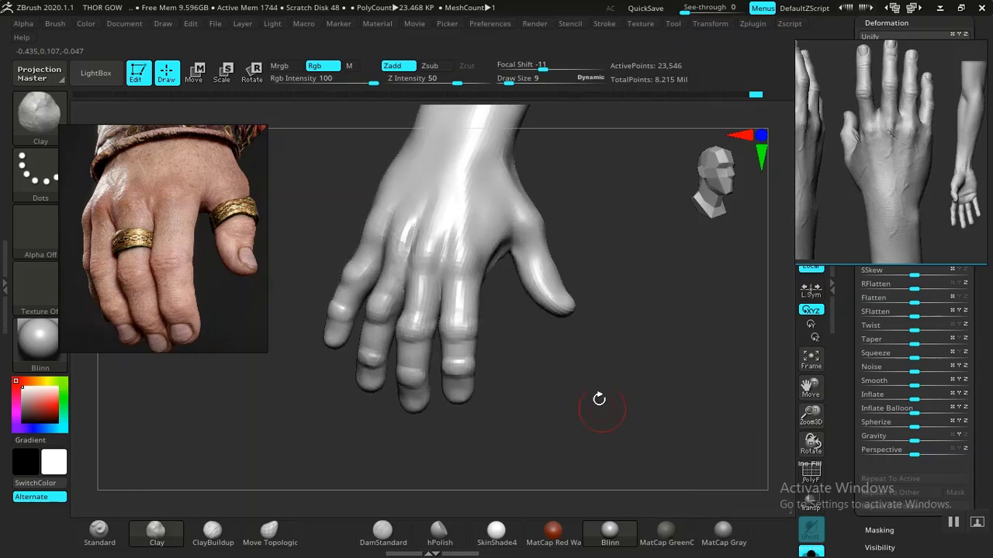
mouse_move(619, 306)
alt+mouse_down()
mouse_move(693, 474)
mouse_move(527, 383)
mouse_move(649, 327)
alt+mouse_up()
mouse_move(626, 379)
alt+mouse_down()
mouse_move(620, 319)
mouse_move(681, 384)
alt+mouse_up()
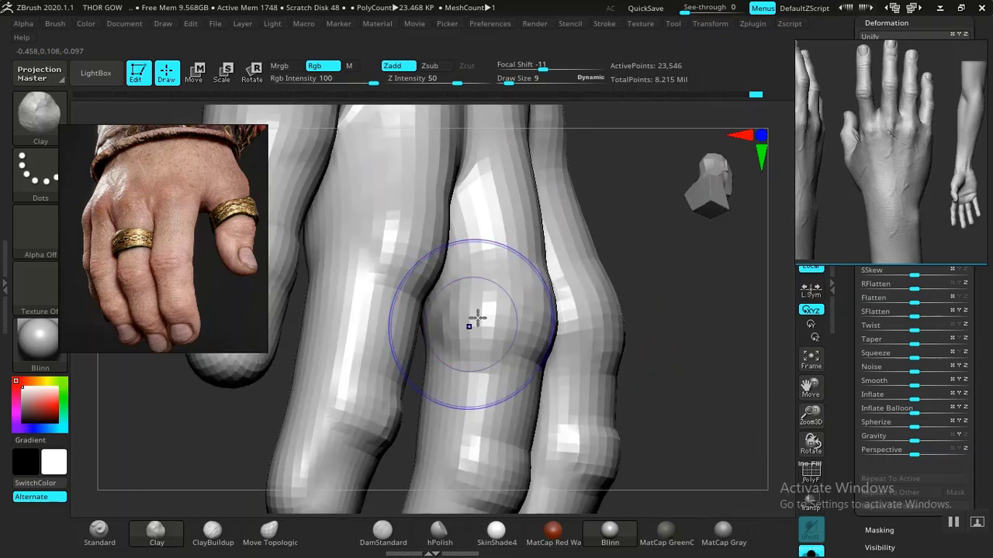
Soften the middle joints of the middle and index fingers with the Smooth brush
shift+drag(476, 318, 456, 322)
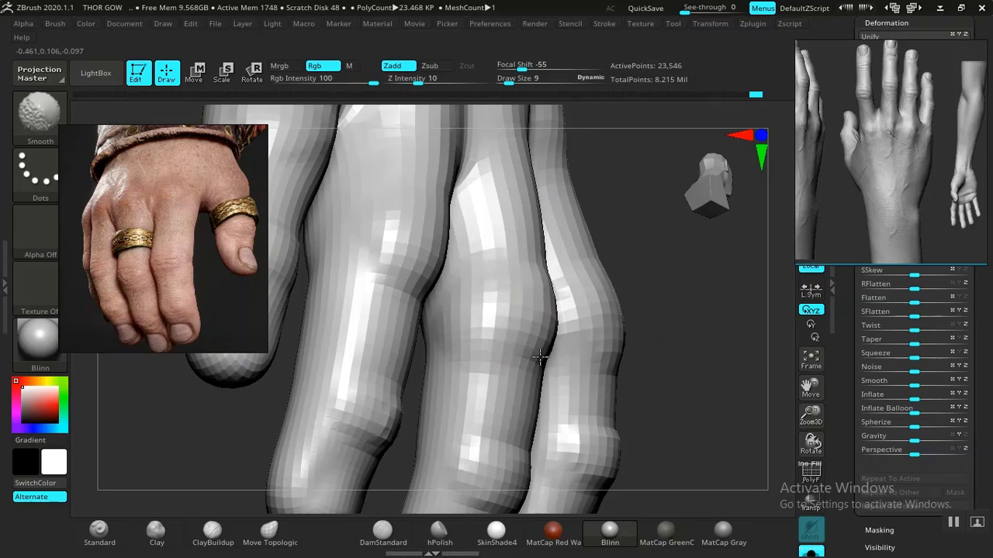
drag(721, 314, 511, 343)
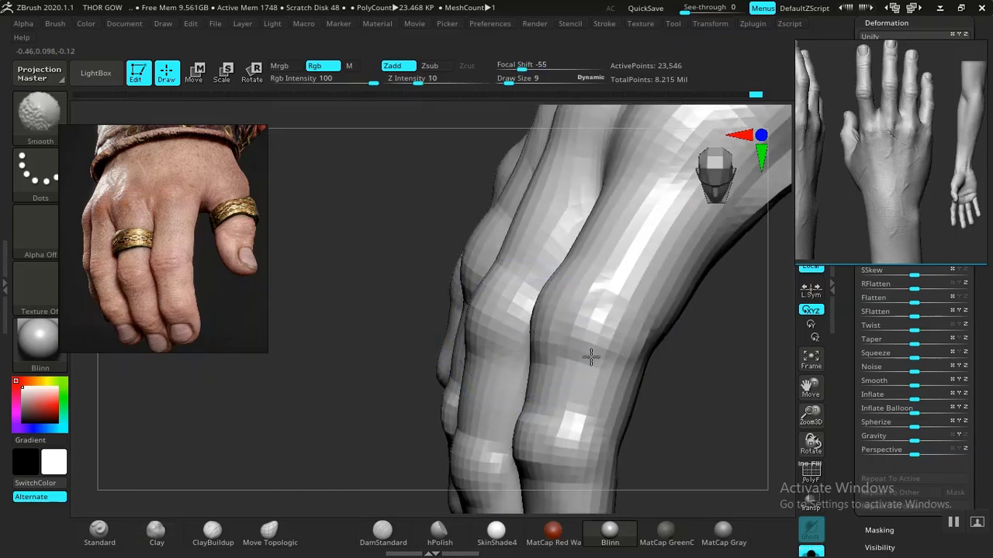
shift+drag(591, 357, 542, 326)
shift+drag(595, 320, 608, 304)
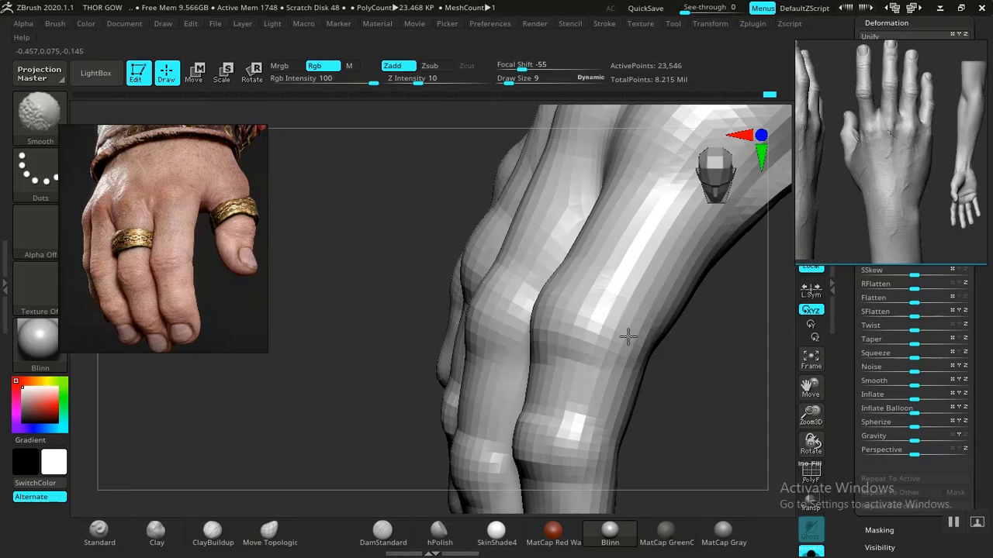
drag(693, 383, 505, 409)
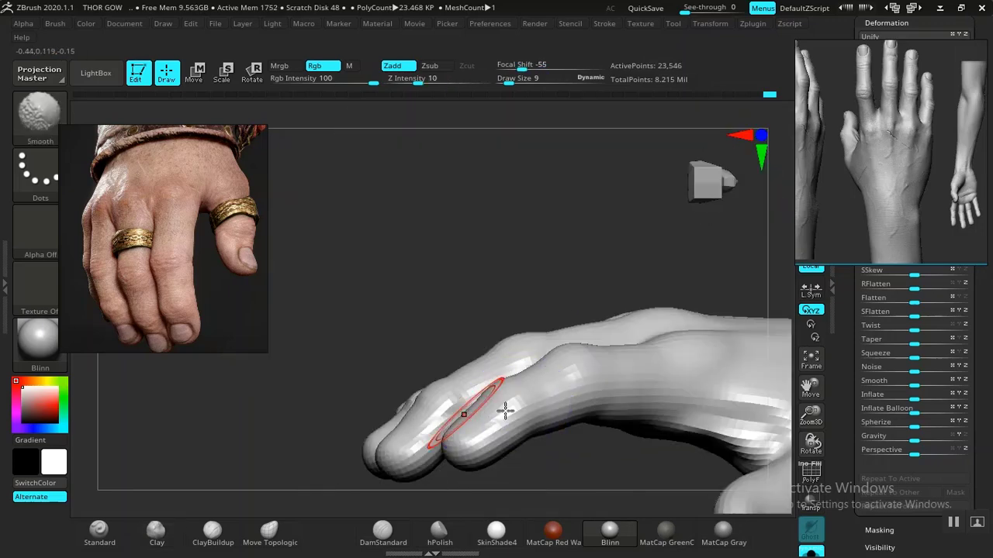
Smooth the outer joints of the middle, ring and little fingers, blending them into the fingertips
drag(486, 228, 540, 304)
mouse_move(632, 292)
mouse_down()
mouse_move(698, 299)
mouse_move(715, 417)
mouse_up()
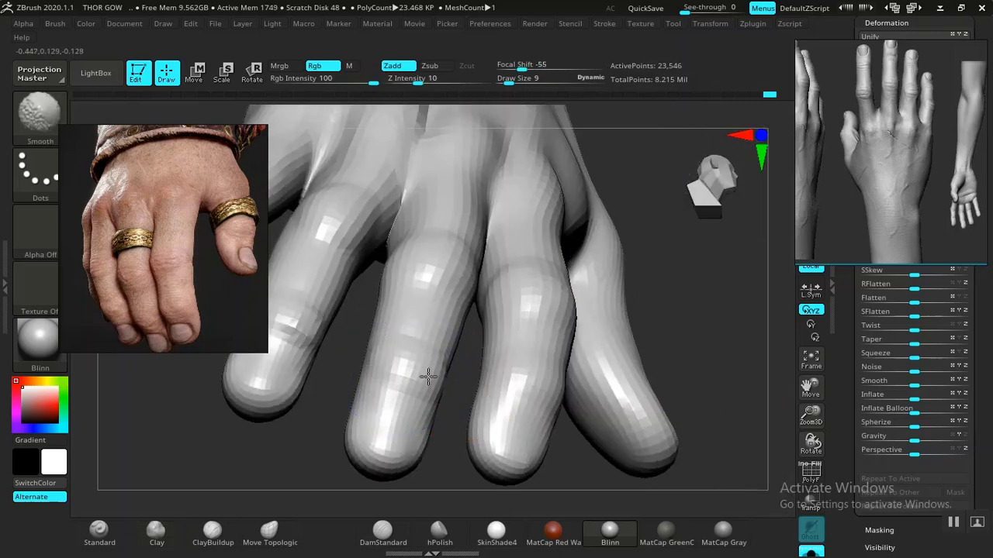
shift+drag(446, 370, 434, 387)
alt+drag(286, 443, 511, 498)
shift+drag(525, 377, 520, 375)
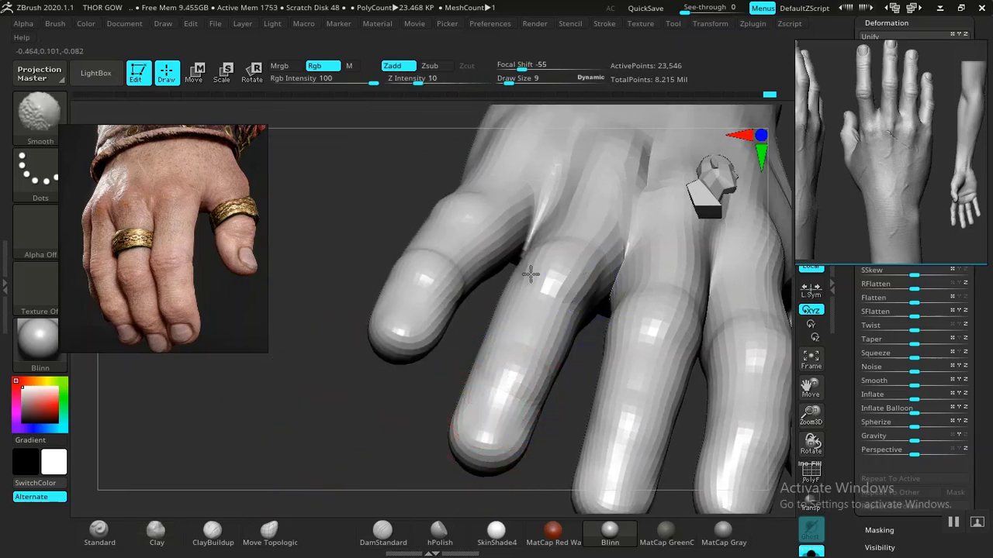
shift+drag(404, 272, 436, 269)
drag(388, 419, 667, 508)
shift+drag(435, 310, 427, 282)
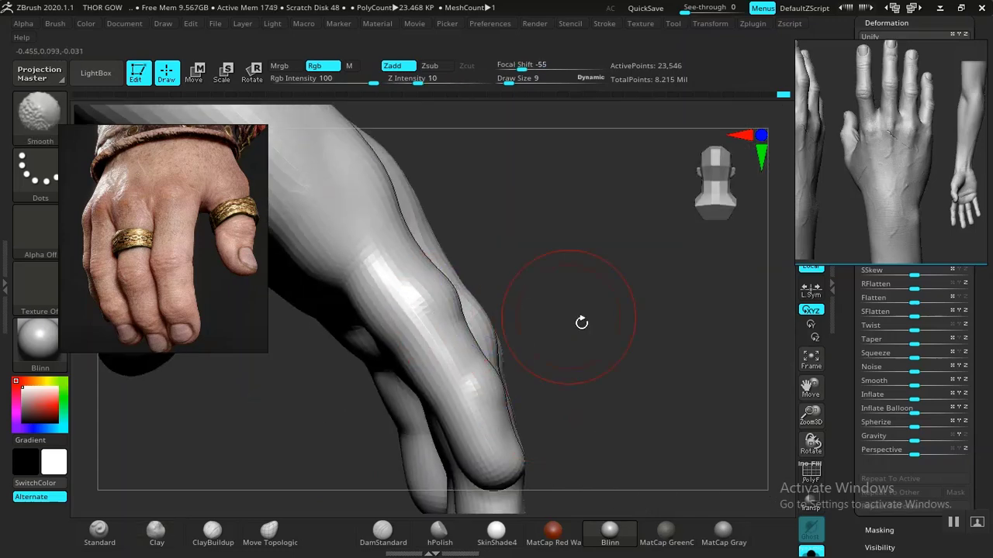
Refine the little finger's middle joint with the Clay brush and smooth it into the surrounding surface
alt+drag(545, 302, 593, 390)
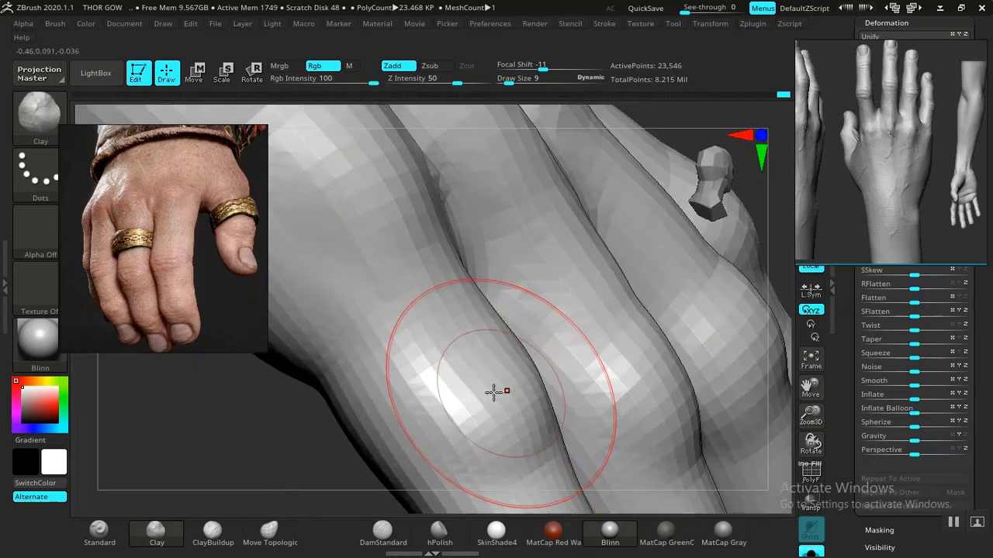
key(shift)
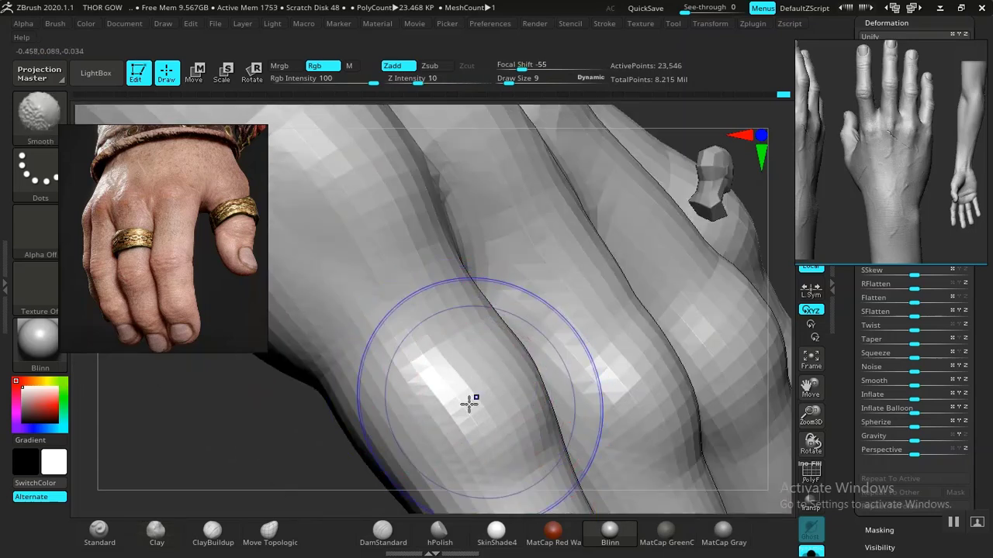
alt+drag(256, 419, 194, 402)
mouse_move(283, 408)
mouse_down()
mouse_move(237, 375)
mouse_move(287, 379)
mouse_move(271, 461)
mouse_move(293, 477)
mouse_move(682, 366)
mouse_move(612, 346)
mouse_move(651, 465)
mouse_up()
key(shift)
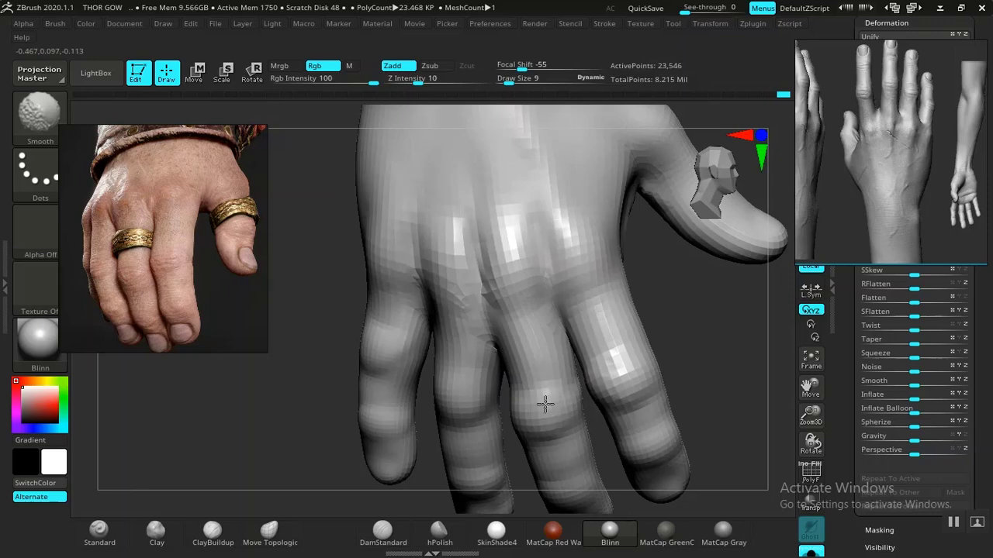
Smooth the crease just beyond the index finger's middle joint
alt+drag(718, 419, 710, 341)
drag(709, 342, 646, 346)
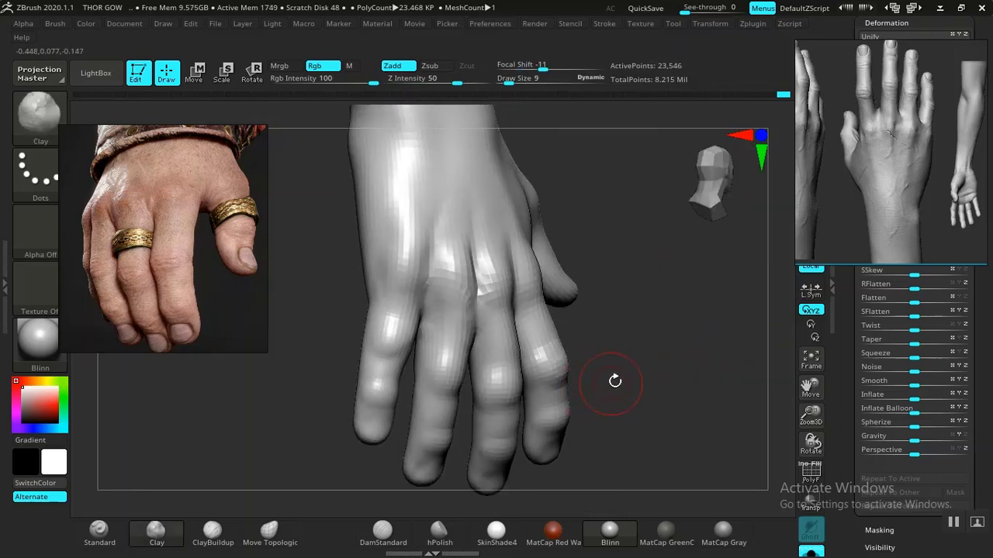
alt+drag(616, 381, 686, 500)
key(shift)
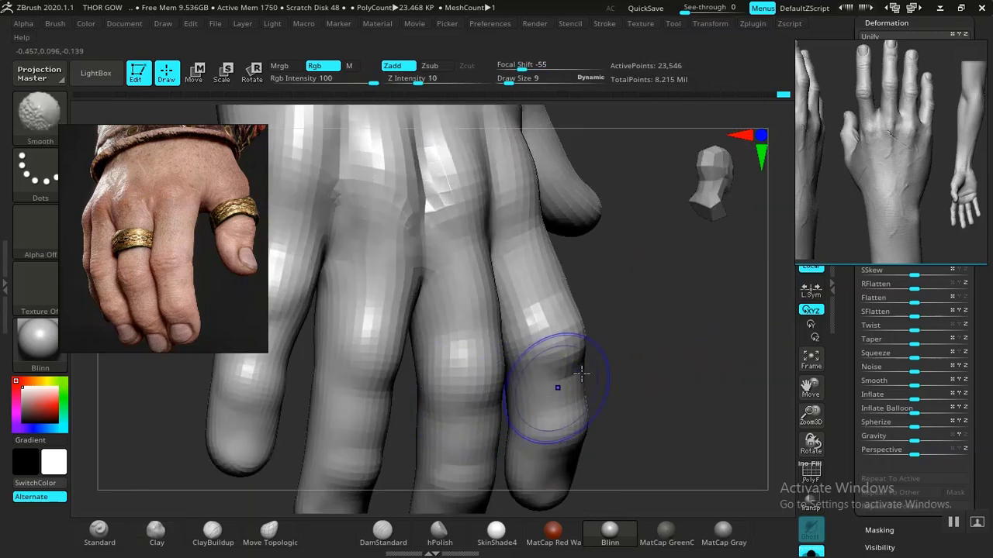
shift+drag(582, 374, 546, 366)
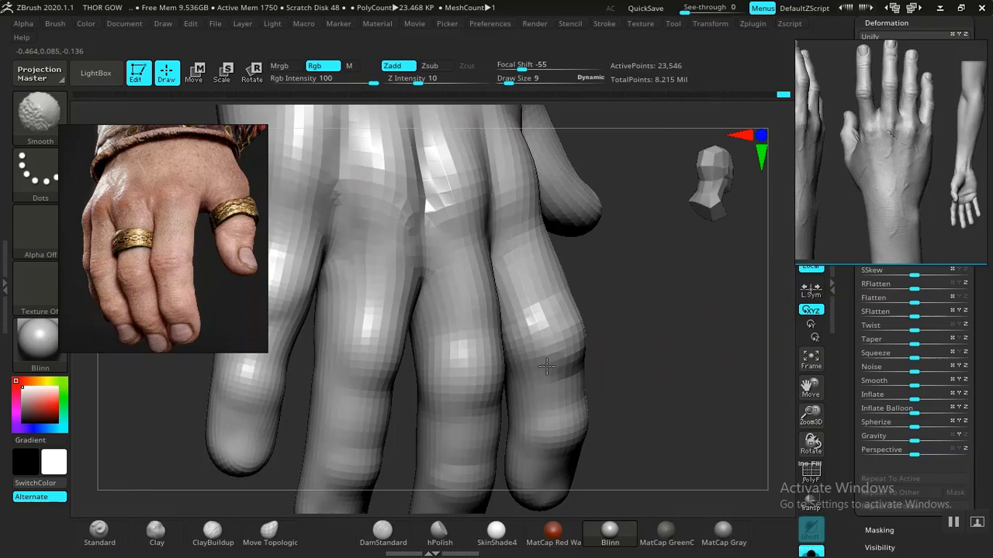
Flatten the planes of the index finger and its joints with the hPolish brush
click(439, 531)
mouse_move(625, 354)
alt+mouse_down()
mouse_move(658, 404)
mouse_move(626, 326)
mouse_move(547, 347)
alt+mouse_up()
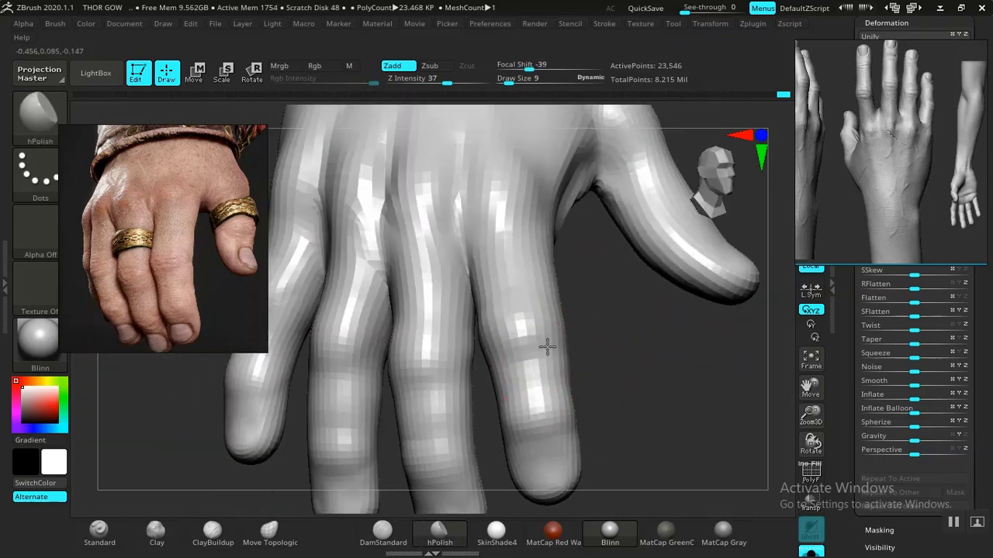
drag(572, 411, 524, 403)
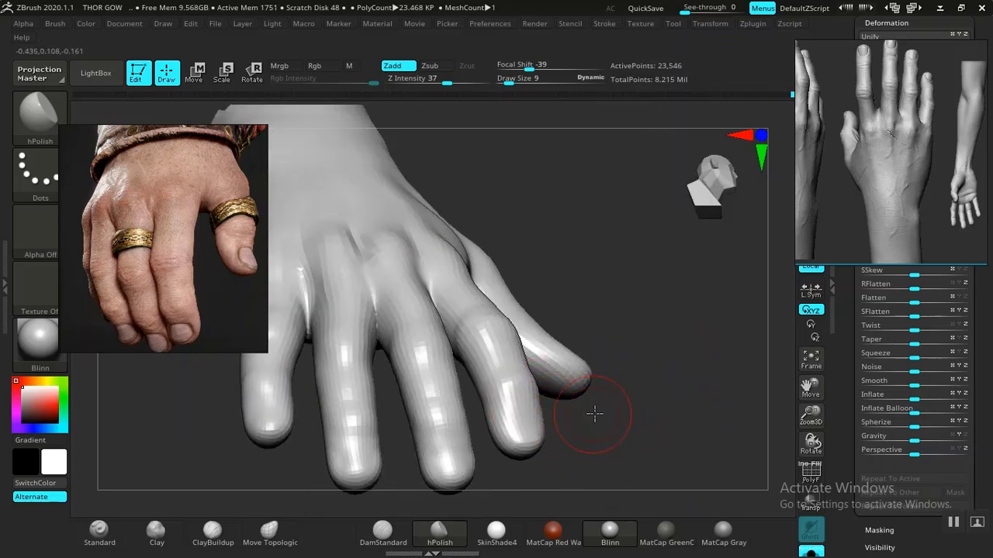
drag(595, 412, 543, 399)
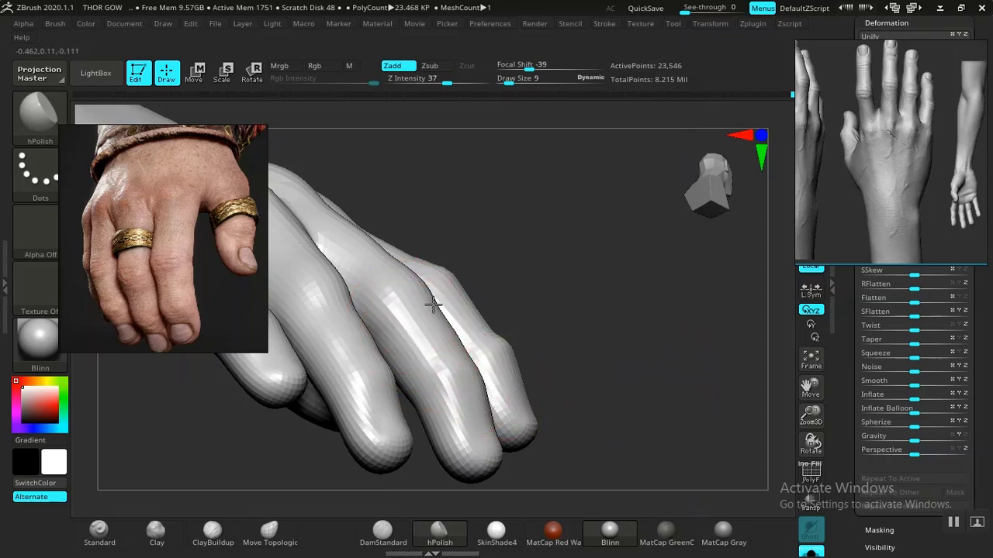
Flatten the tops of the remaining fingers, their outer joints and the middle knuckle with the hPolish brush
mouse_move(543, 303)
mouse_down()
mouse_move(581, 299)
mouse_move(571, 344)
mouse_move(600, 365)
mouse_move(625, 465)
mouse_move(645, 416)
mouse_up()
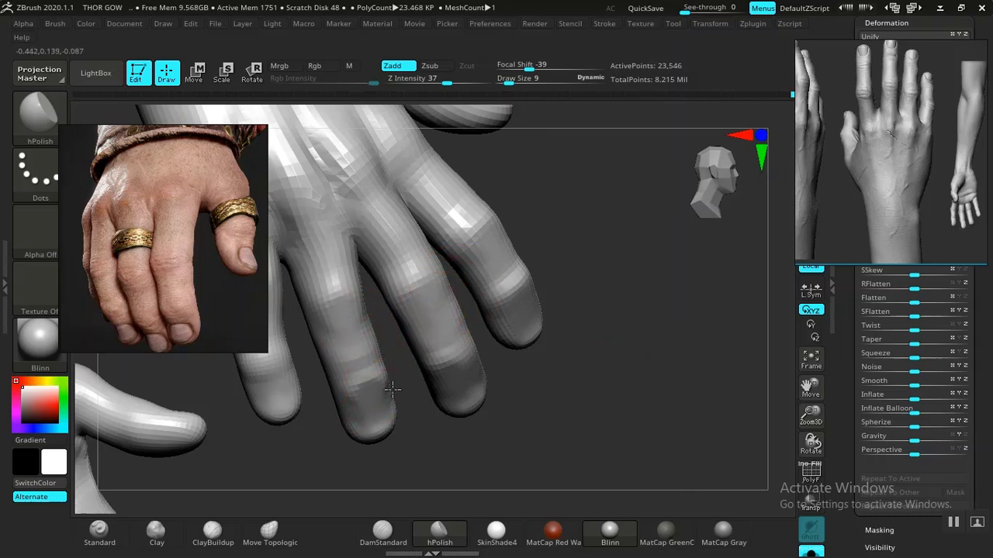
drag(461, 423, 475, 378)
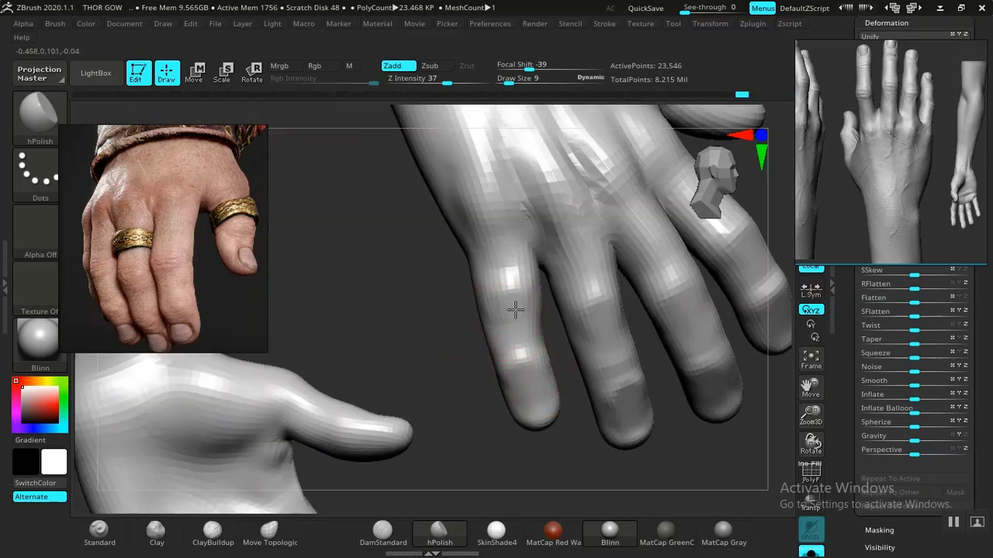
mouse_move(649, 438)
mouse_down()
mouse_move(671, 441)
mouse_move(536, 357)
mouse_move(610, 346)
mouse_move(598, 406)
mouse_move(602, 328)
mouse_move(629, 436)
mouse_move(685, 394)
mouse_move(667, 387)
mouse_move(702, 380)
mouse_move(731, 352)
mouse_move(620, 332)
mouse_move(639, 394)
mouse_move(631, 317)
mouse_move(523, 329)
mouse_move(610, 354)
mouse_move(640, 434)
mouse_move(623, 451)
mouse_move(639, 430)
mouse_move(622, 401)
mouse_move(629, 454)
mouse_move(620, 466)
mouse_up()
mouse_move(584, 333)
mouse_down()
mouse_move(563, 321)
mouse_move(591, 326)
mouse_up()
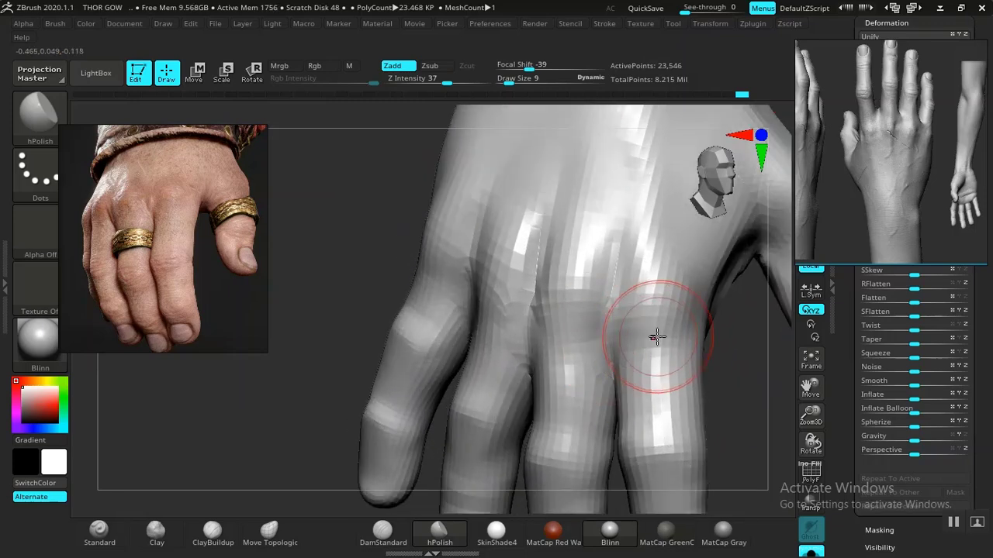
Polish the base of the index finger at its knuckle and undo the last few strokes
drag(656, 337, 663, 329)
key(ctrl+z)
key(ctrl+z)
key(ctrl+z)
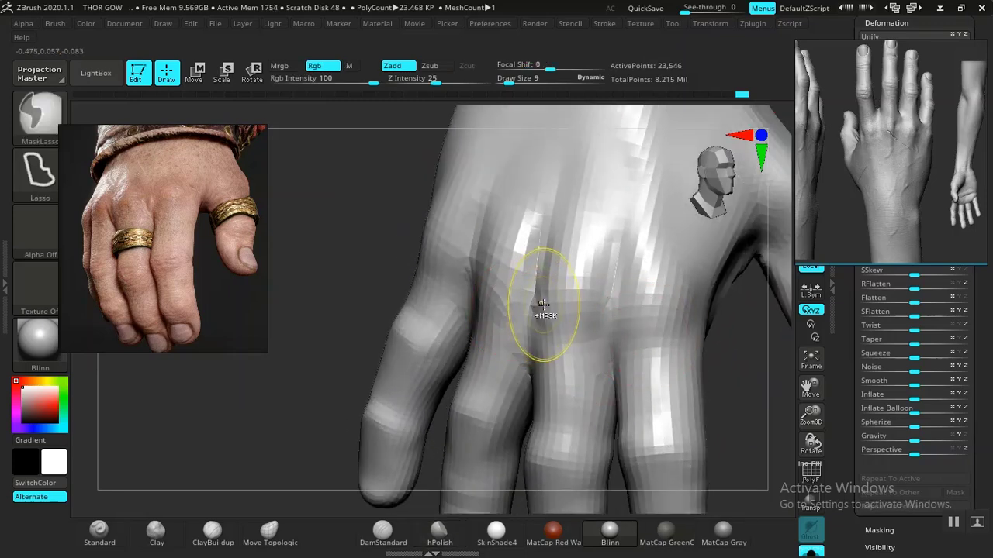
Build up the ring, middle and index knuckles and the grooves between them with the ClayBuildup brush
click(213, 532)
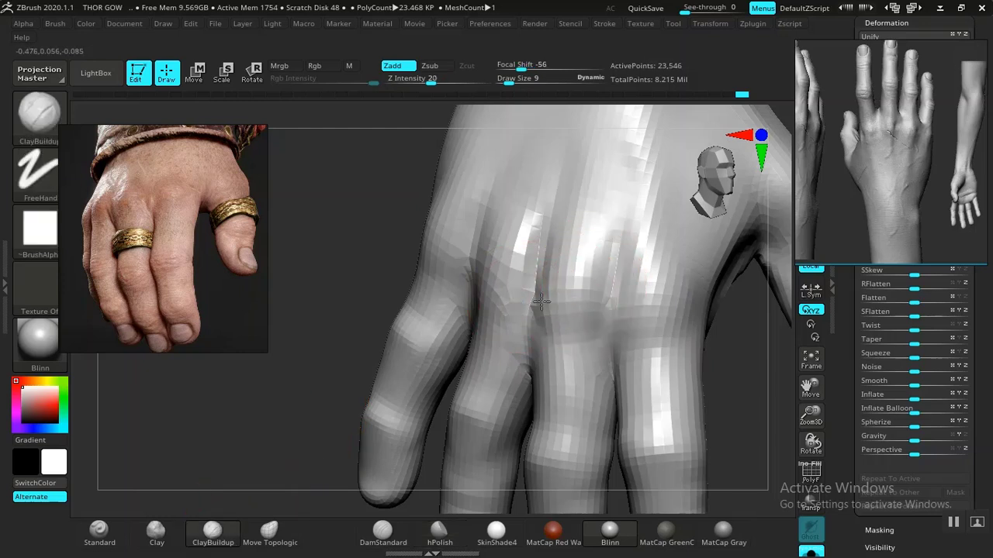
mouse_move(543, 289)
mouse_down()
mouse_move(681, 294)
mouse_move(482, 274)
mouse_up()
drag(535, 258, 566, 260)
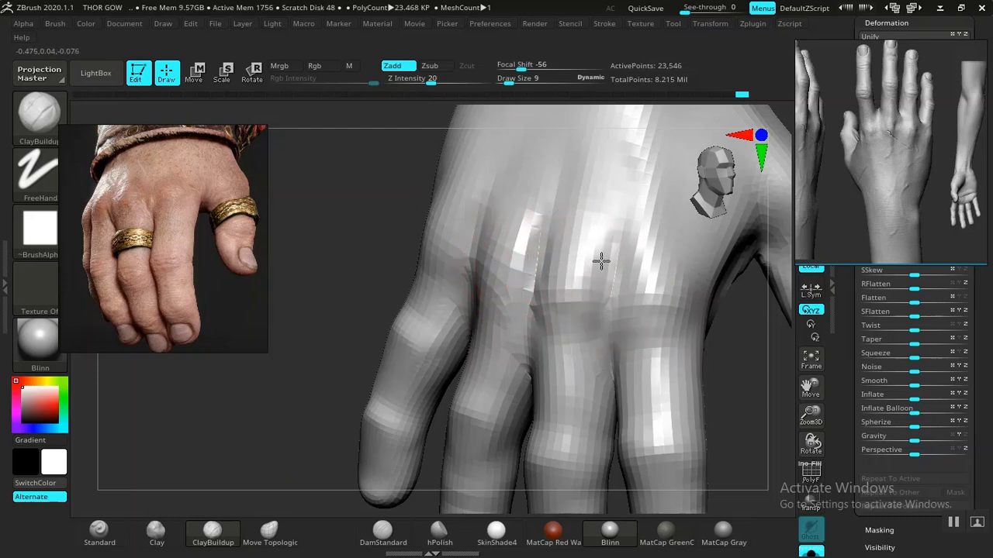
drag(512, 231, 532, 253)
drag(506, 231, 491, 285)
drag(662, 283, 667, 265)
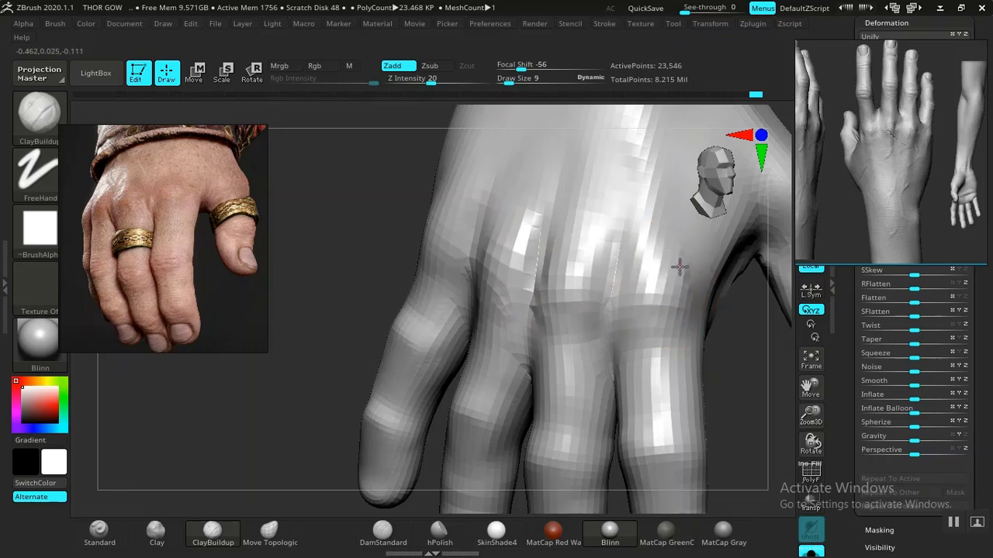
Build up the knuckle at the base of the thumb with the ClayBuildup brush
mouse_move(748, 361)
alt+mouse_down()
mouse_move(647, 300)
mouse_move(547, 279)
mouse_move(594, 503)
alt+mouse_up()
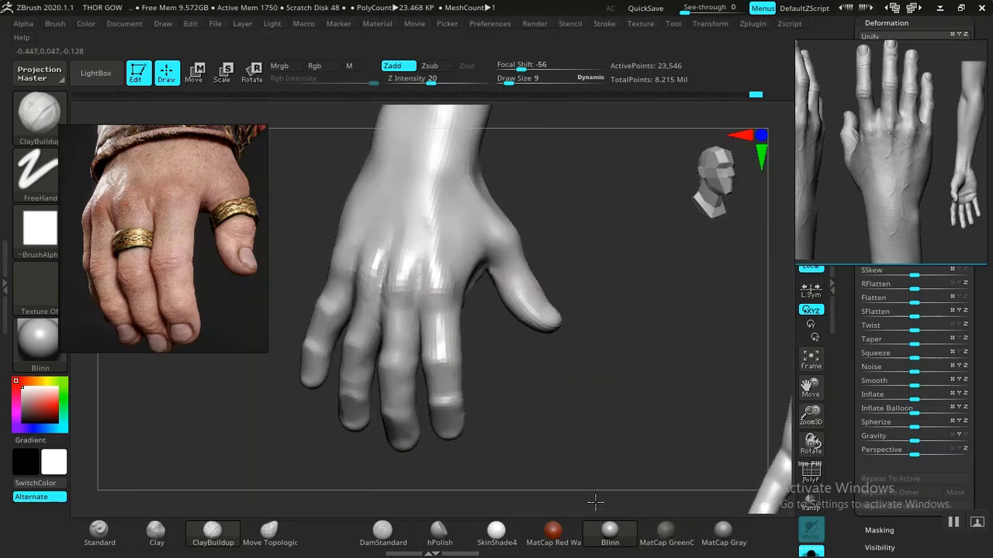
mouse_move(690, 404)
mouse_down()
mouse_move(549, 390)
mouse_move(549, 381)
mouse_move(615, 501)
mouse_move(641, 504)
mouse_up()
drag(736, 355, 667, 377)
mouse_move(561, 259)
mouse_down()
mouse_move(602, 283)
mouse_move(561, 293)
mouse_up()
drag(500, 357, 659, 304)
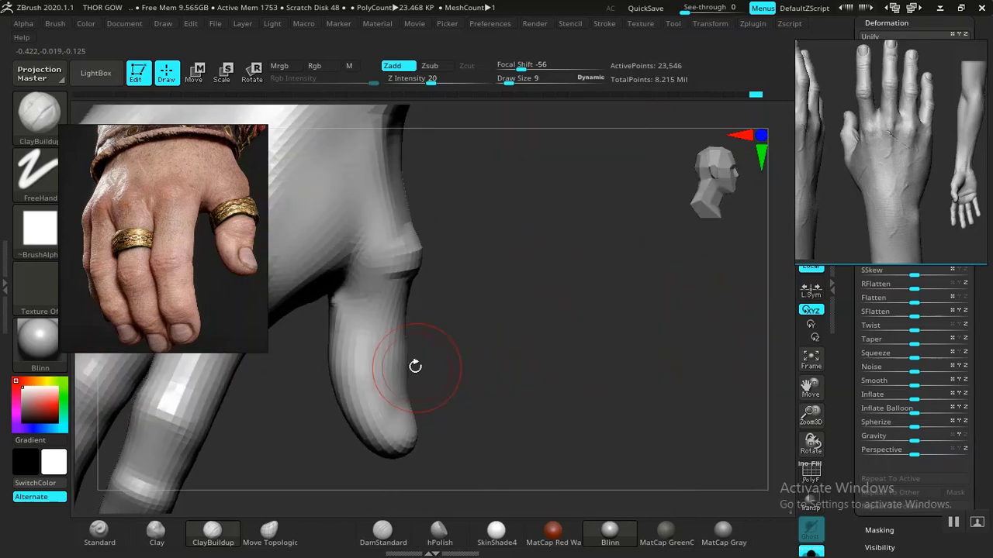
Build up the thumb's outer joint across its top and side with the ClayBuildup brush
mouse_move(445, 349)
mouse_down()
mouse_move(460, 330)
mouse_move(538, 349)
mouse_move(455, 356)
mouse_up()
mouse_move(390, 336)
mouse_down()
mouse_move(403, 302)
mouse_move(367, 340)
mouse_move(455, 346)
mouse_up()
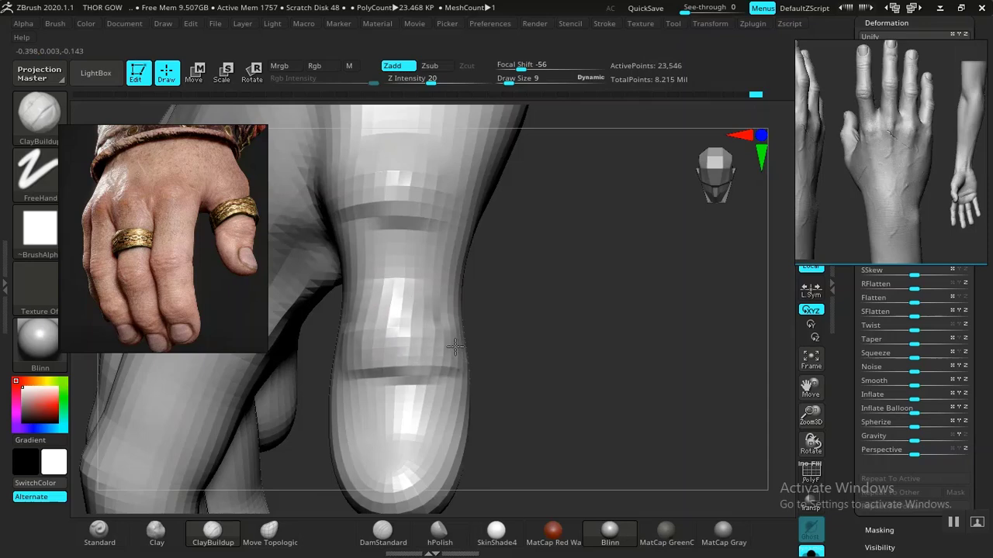
drag(641, 358, 488, 339)
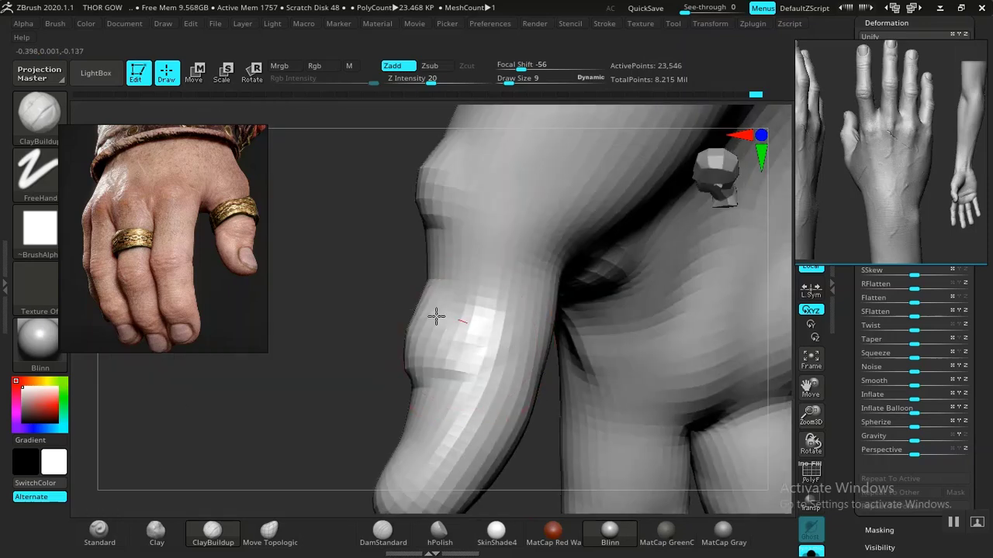
drag(453, 373, 472, 382)
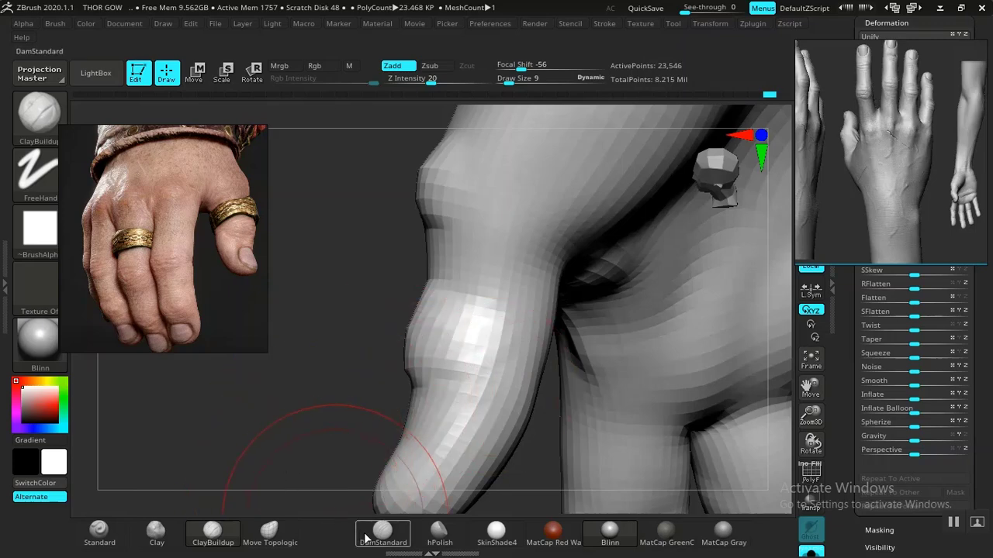
Flatten the creases around the thumb's joints with the hPolish brush at draw size 4
click(440, 534)
drag(335, 383, 417, 362)
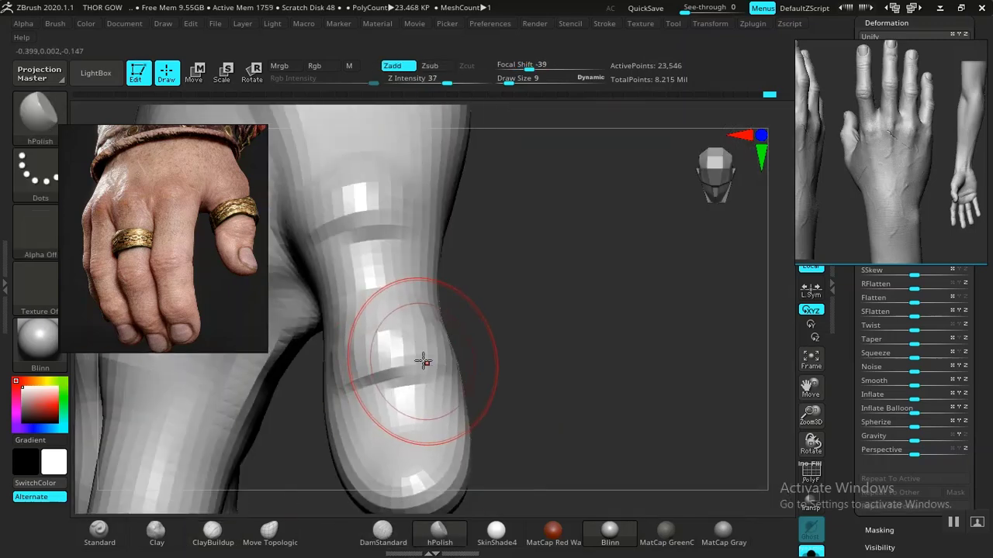
key(space)
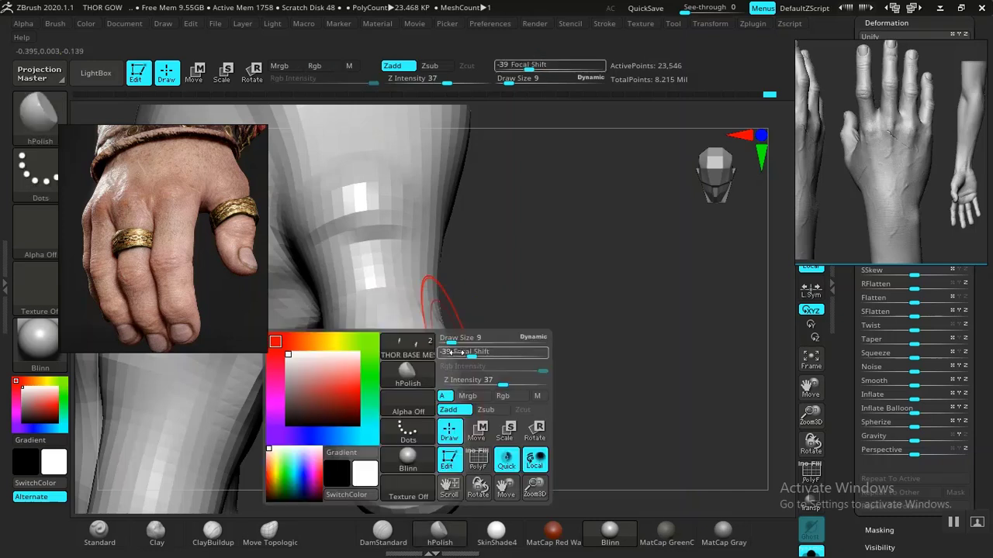
drag(445, 339, 448, 342)
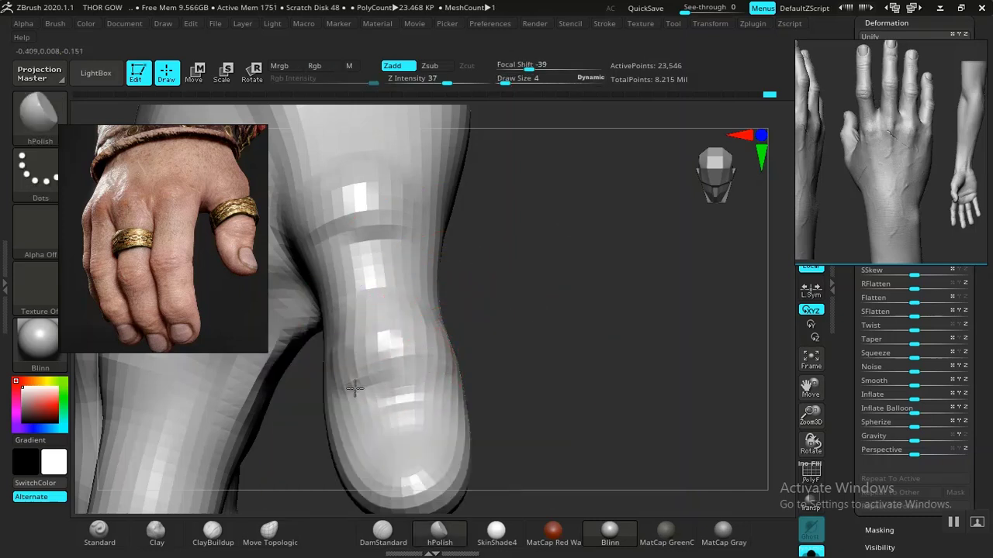
drag(539, 362, 405, 295)
mouse_move(343, 264)
mouse_down()
mouse_move(332, 224)
mouse_move(333, 240)
mouse_move(356, 245)
mouse_up()
drag(521, 256, 421, 260)
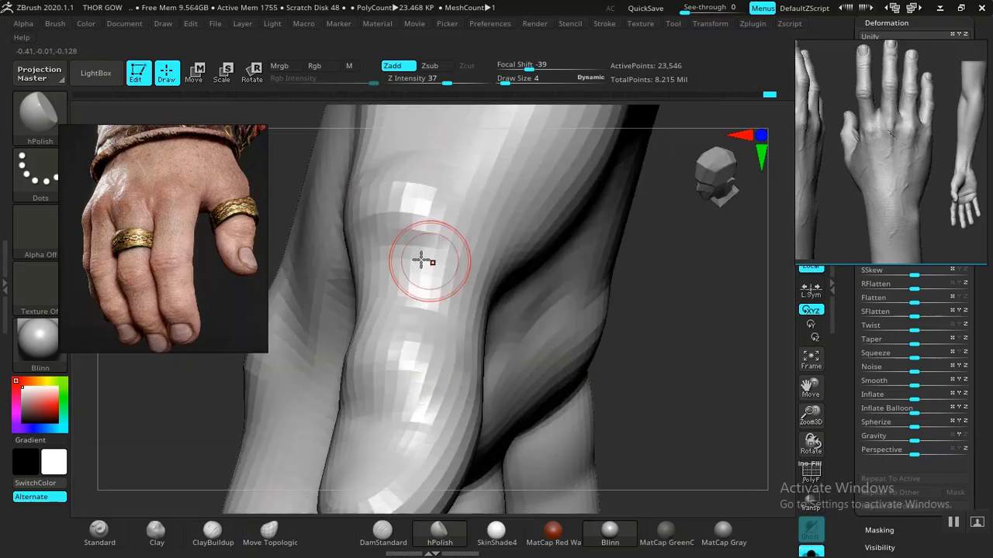
Build up the top and side of the thumb's joints with ClayBuildup at draw size 9 and smooth the transitions
click(157, 531)
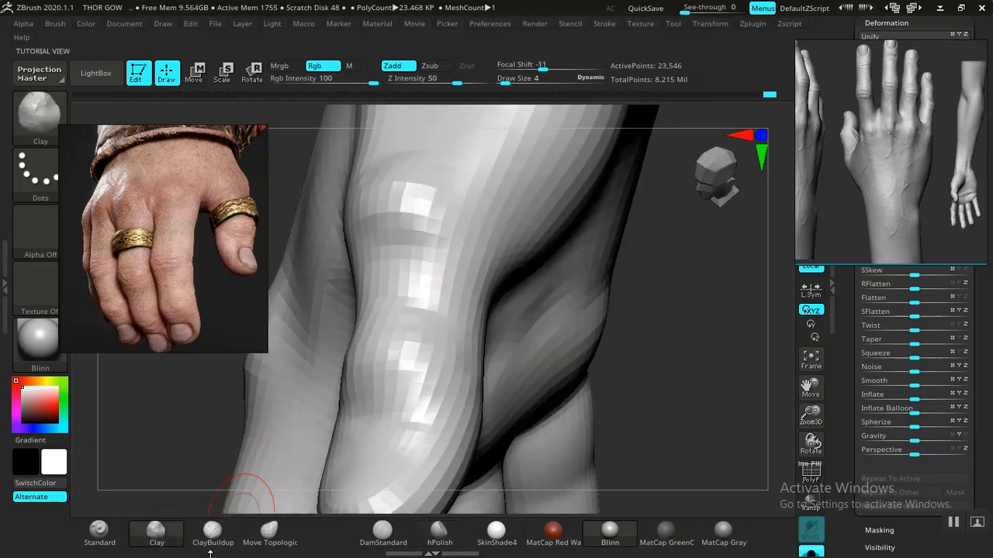
click(211, 534)
key(space)
drag(470, 214, 473, 214)
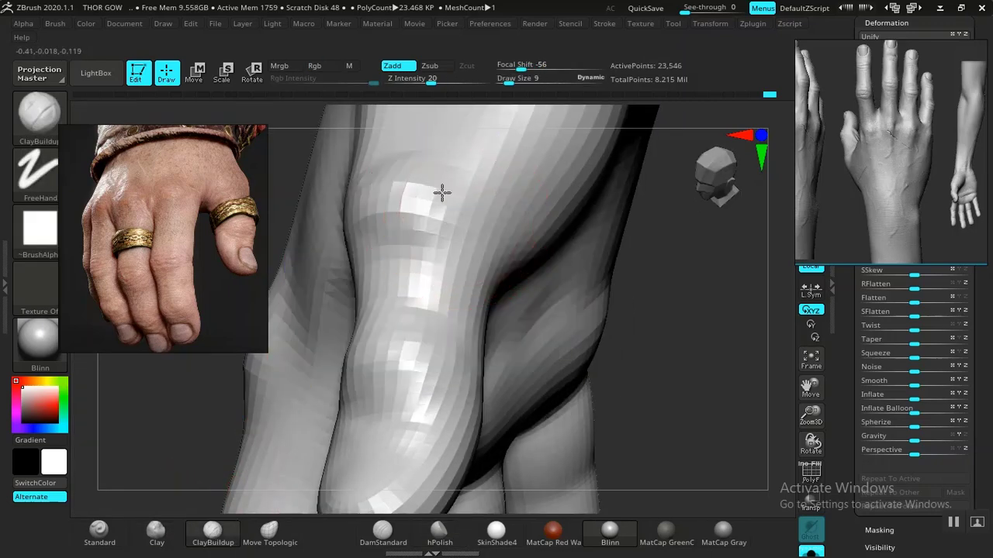
key(shift)
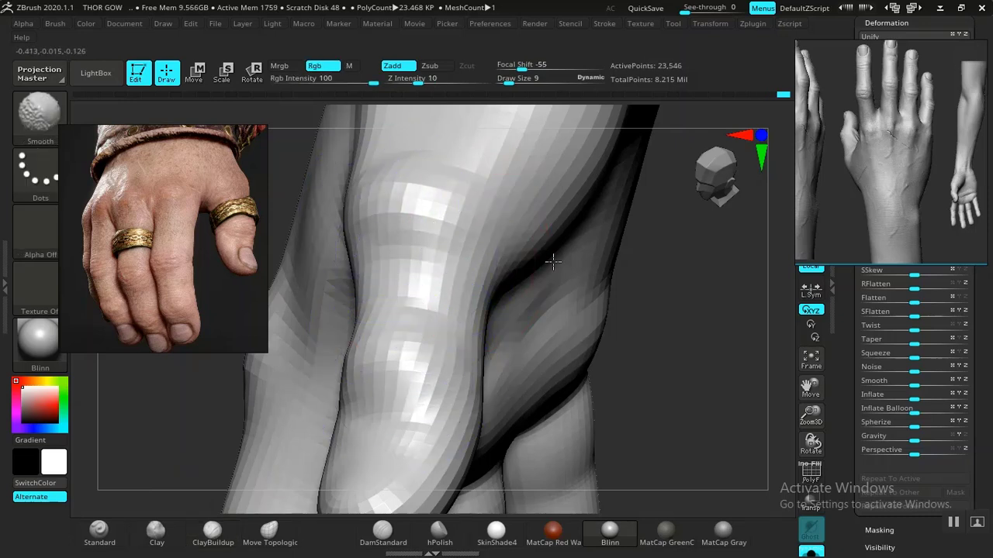
alt+drag(635, 307, 494, 316)
drag(494, 316, 543, 532)
mouse_move(527, 307)
mouse_down()
mouse_move(520, 318)
mouse_move(541, 439)
mouse_move(555, 403)
mouse_up()
shift+drag(458, 407, 417, 397)
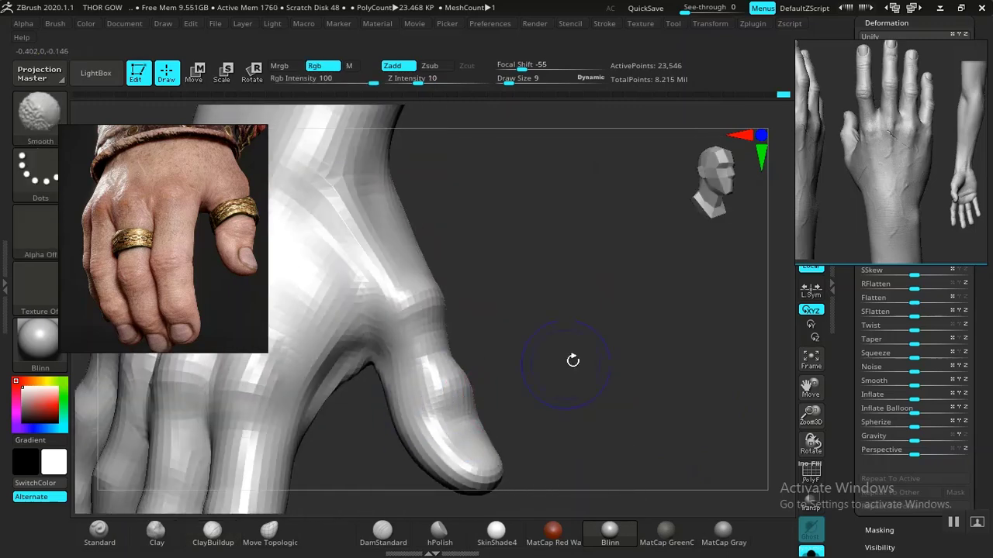
mouse_move(572, 360)
mouse_down()
mouse_move(491, 348)
mouse_move(436, 457)
mouse_up()
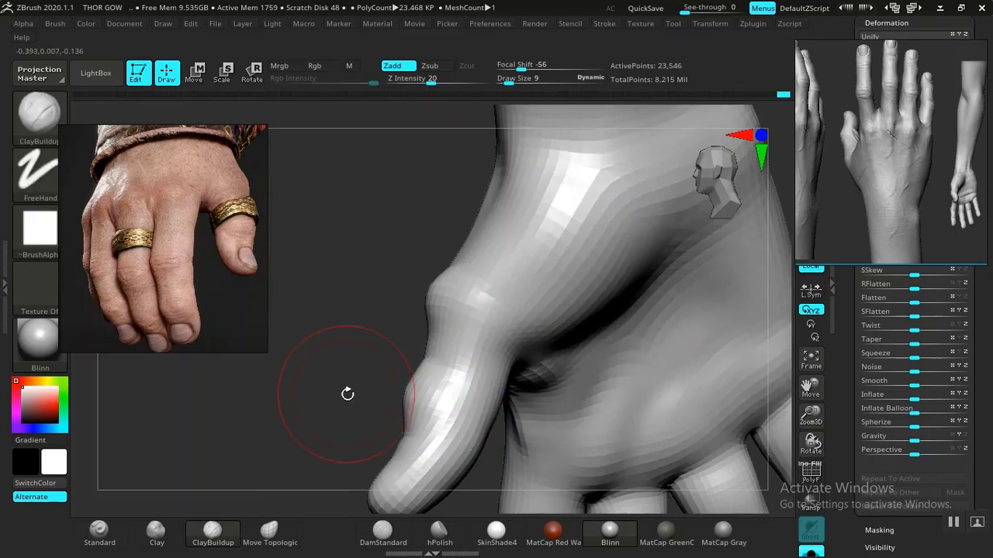
mouse_move(348, 394)
alt+mouse_down()
mouse_move(352, 372)
mouse_move(525, 400)
mouse_move(533, 385)
mouse_move(553, 401)
mouse_move(550, 355)
mouse_move(419, 370)
alt+mouse_up()
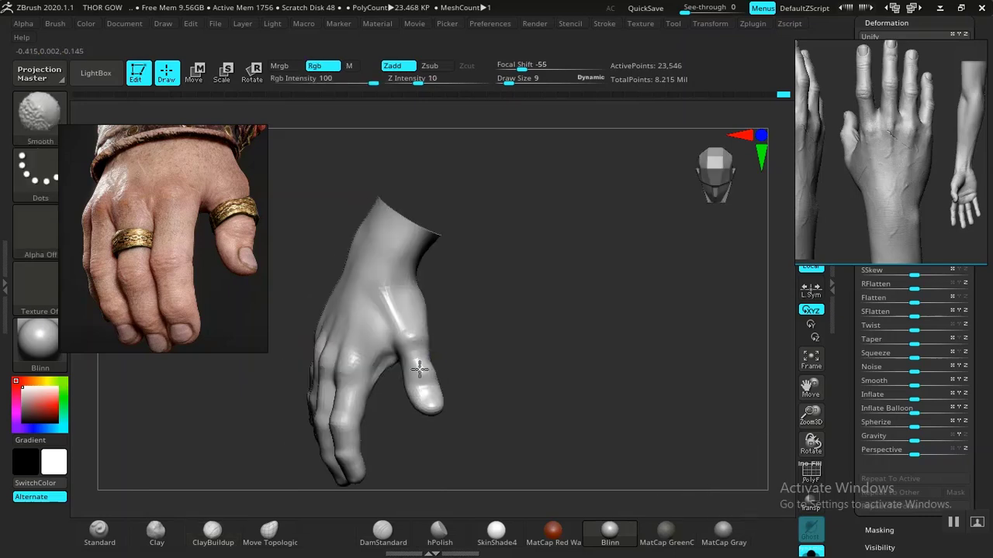
Fill out the base of the thumb toward the wrist with ClayBuildup at draw size 20 and smooth it
mouse_move(511, 332)
alt+mouse_down()
mouse_move(534, 398)
mouse_move(547, 393)
mouse_move(554, 375)
mouse_move(503, 362)
mouse_move(538, 361)
mouse_move(514, 317)
mouse_move(501, 361)
alt+mouse_up()
key(space)
mouse_move(486, 313)
mouse_down()
mouse_move(512, 336)
mouse_move(536, 411)
mouse_move(557, 356)
mouse_up()
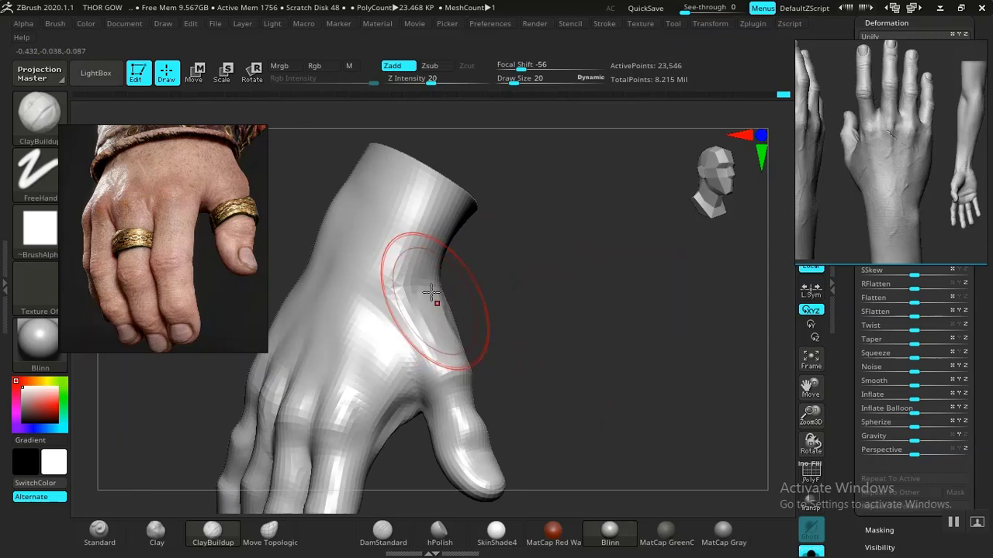
drag(438, 310, 443, 322)
drag(586, 333, 436, 295)
key(shift)
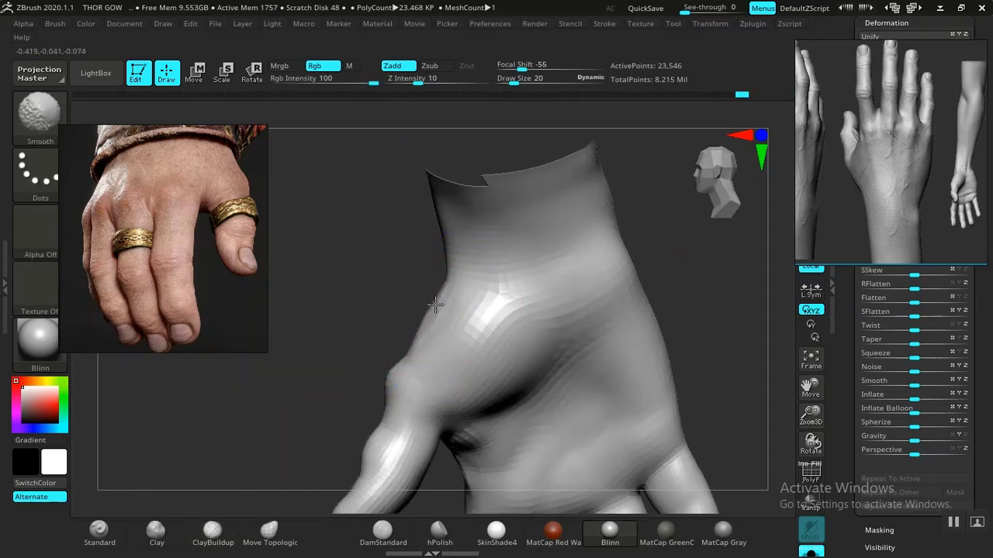
mouse_move(324, 327)
mouse_down()
mouse_move(442, 334)
mouse_move(469, 316)
mouse_up()
key(shift)
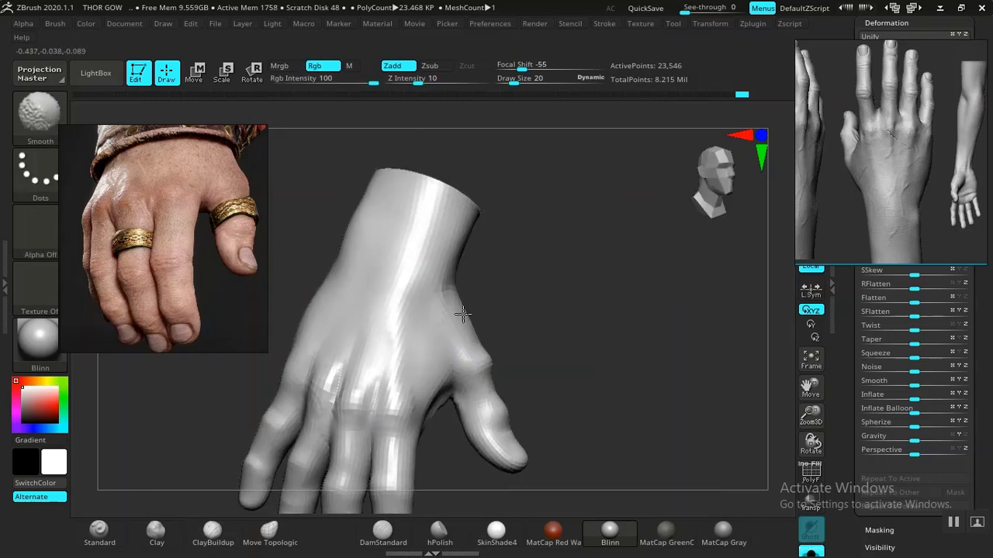
Lower the hand mesh by one subdivision level to work on the broad forms of the palm
alt+drag(615, 356, 548, 274)
alt+drag(537, 319, 687, 438)
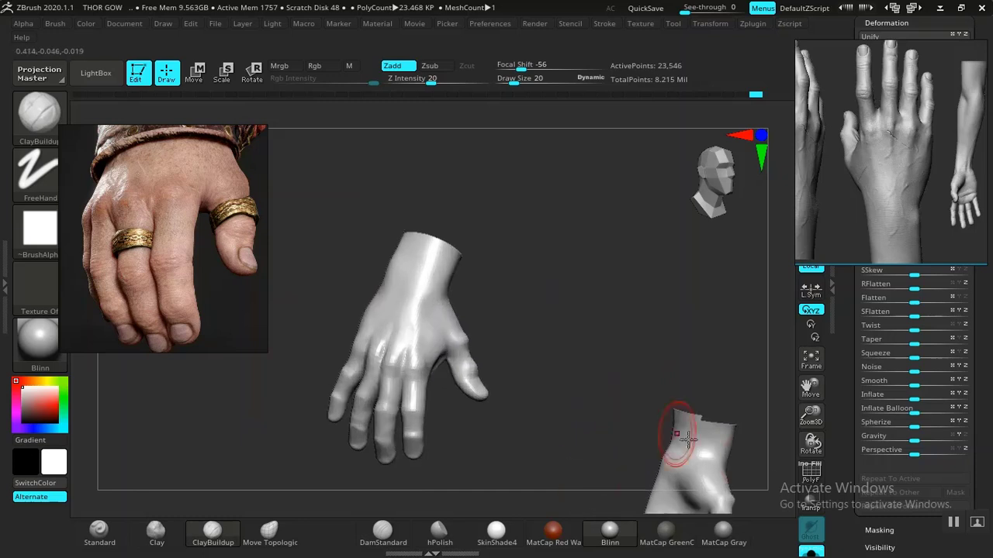
mouse_move(600, 310)
mouse_down()
mouse_move(629, 412)
mouse_move(653, 355)
mouse_move(672, 237)
mouse_move(675, 255)
mouse_move(654, 271)
mouse_move(550, 321)
mouse_move(618, 305)
mouse_move(649, 389)
mouse_move(618, 391)
mouse_up()
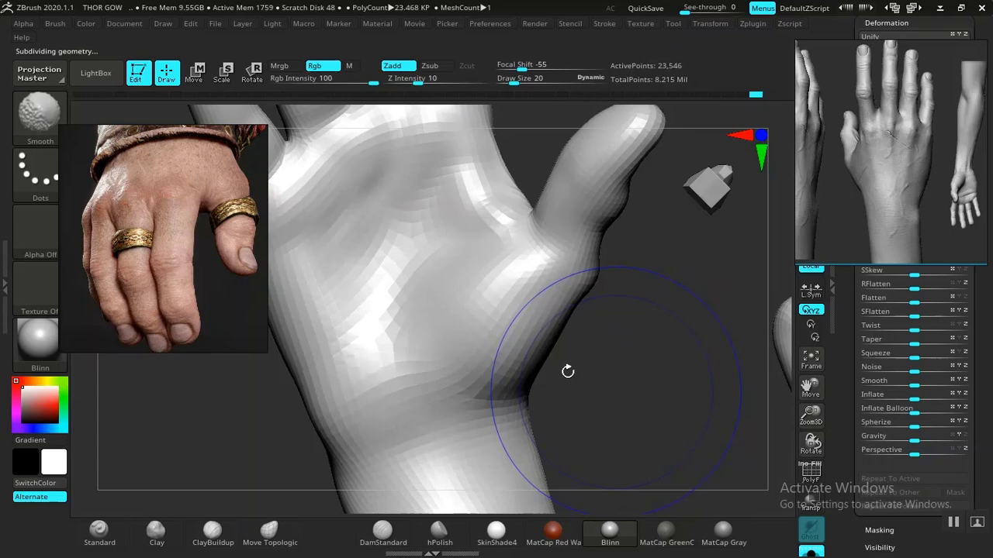
mouse_move(567, 371)
mouse_down()
mouse_move(616, 348)
mouse_move(601, 410)
mouse_move(609, 359)
mouse_move(343, 487)
mouse_up()
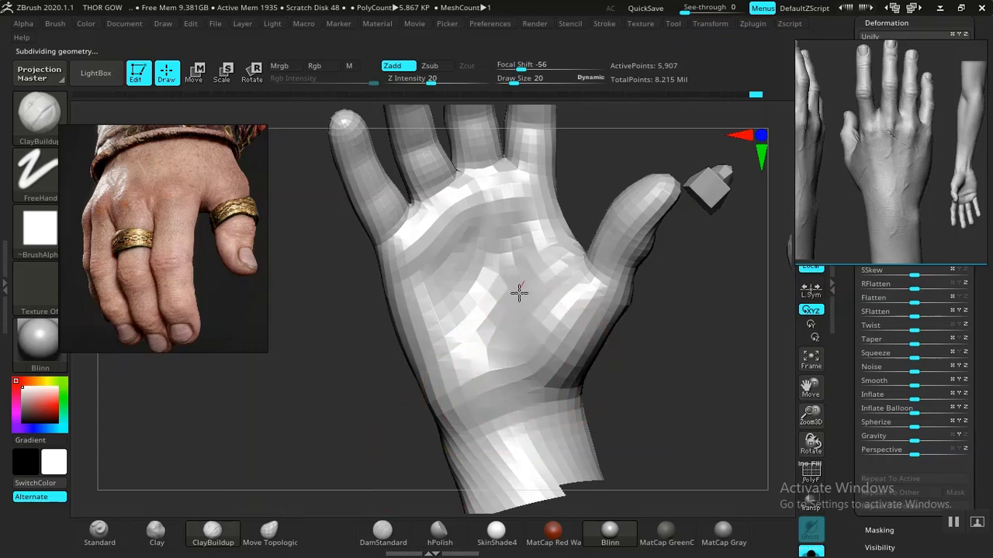
Build up the palm pads below the fingers and at the thumb's base with ClayBuildup at draw size 20
mouse_move(620, 366)
mouse_down()
mouse_move(649, 343)
mouse_move(512, 393)
mouse_move(455, 375)
mouse_up()
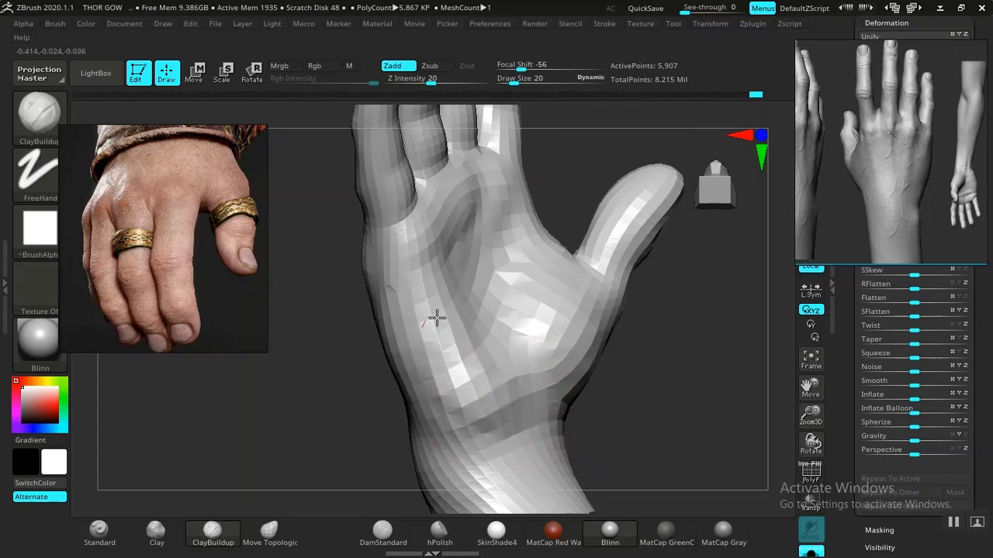
drag(554, 205, 543, 197)
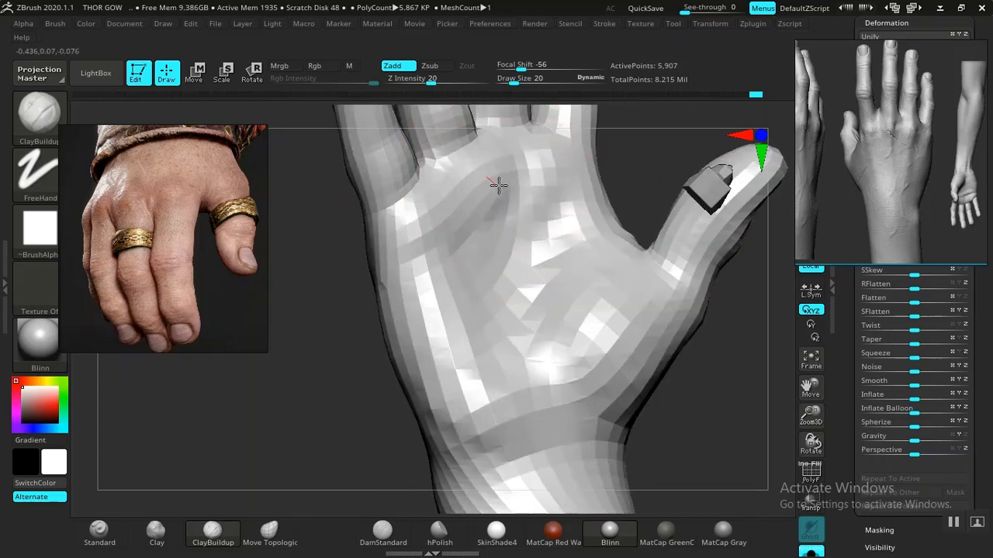
mouse_move(589, 147)
mouse_down()
mouse_move(612, 271)
mouse_move(541, 268)
mouse_up()
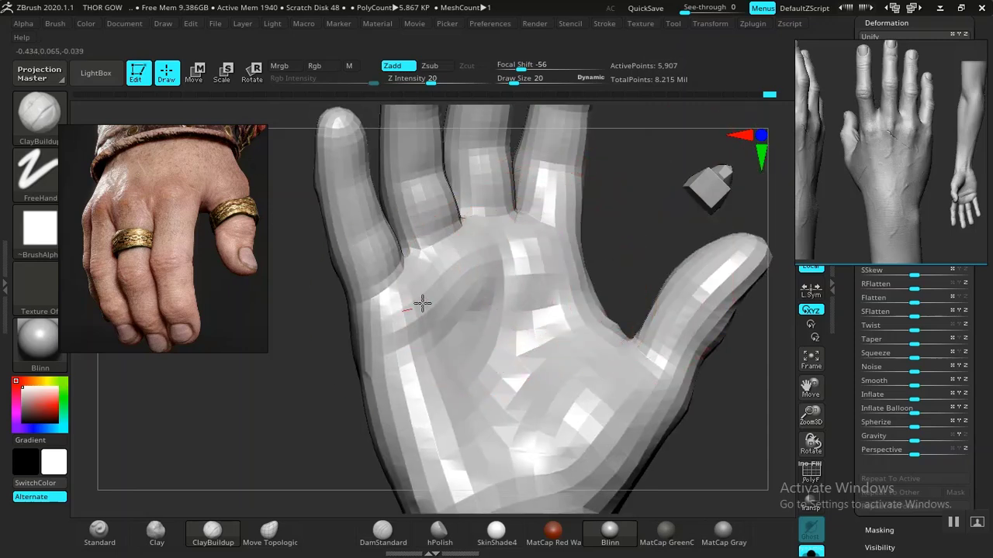
mouse_move(421, 312)
mouse_down()
mouse_move(583, 349)
mouse_move(580, 423)
mouse_up()
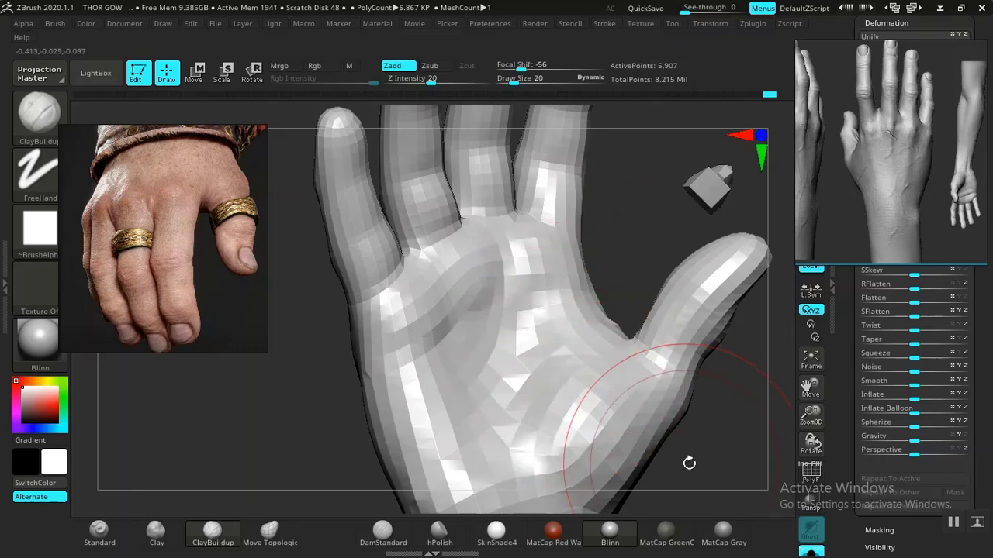
Build up the heel of the palm and the fleshy edge on the little-finger side with ClayBuildup
drag(689, 463, 523, 365)
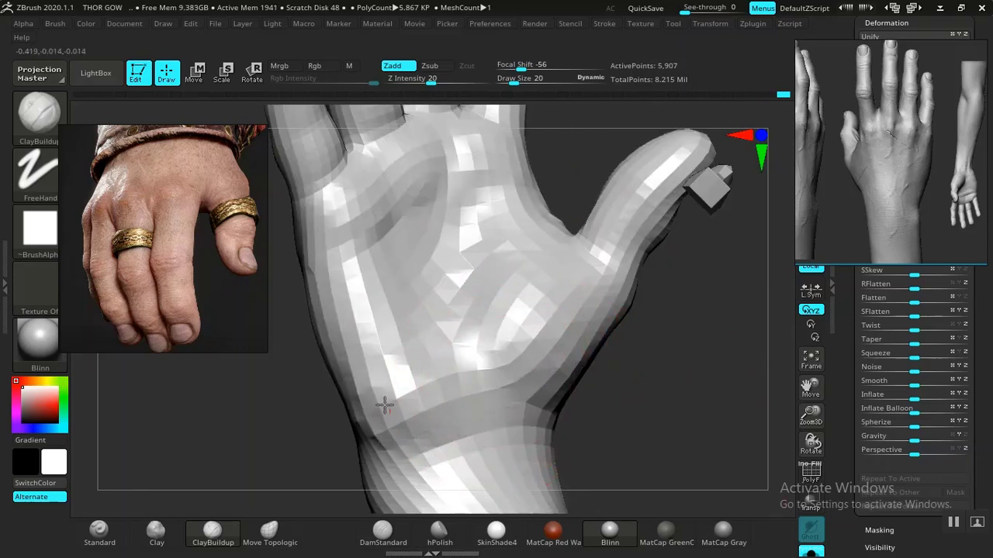
mouse_move(631, 383)
mouse_down()
mouse_move(654, 348)
mouse_move(594, 368)
mouse_move(603, 394)
mouse_up()
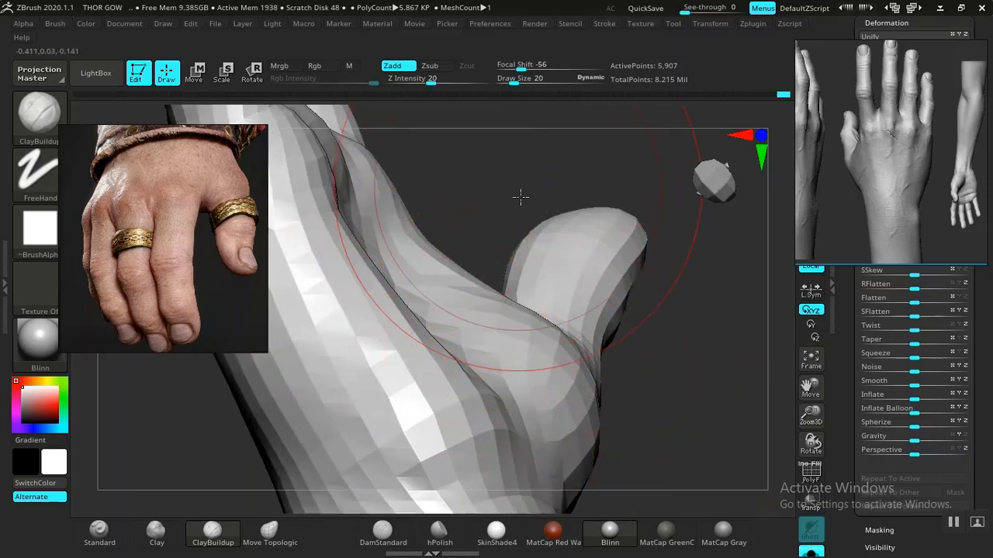
drag(521, 195, 427, 336)
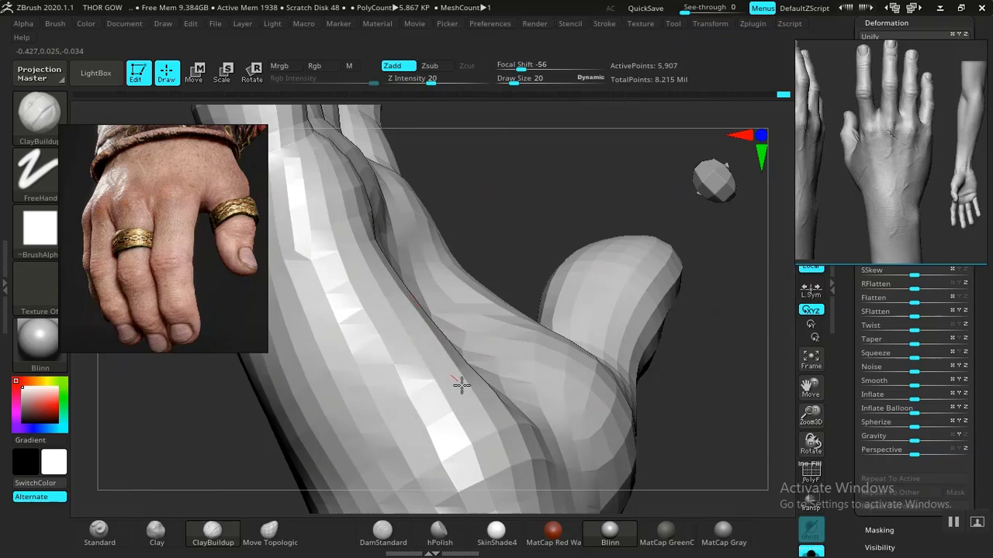
mouse_move(668, 410)
mouse_down()
mouse_move(705, 386)
mouse_move(724, 429)
mouse_move(649, 390)
mouse_move(664, 426)
mouse_move(566, 321)
mouse_up()
Build up the palm side of the thumb with ClayBuildup at draw size 6
key(space)
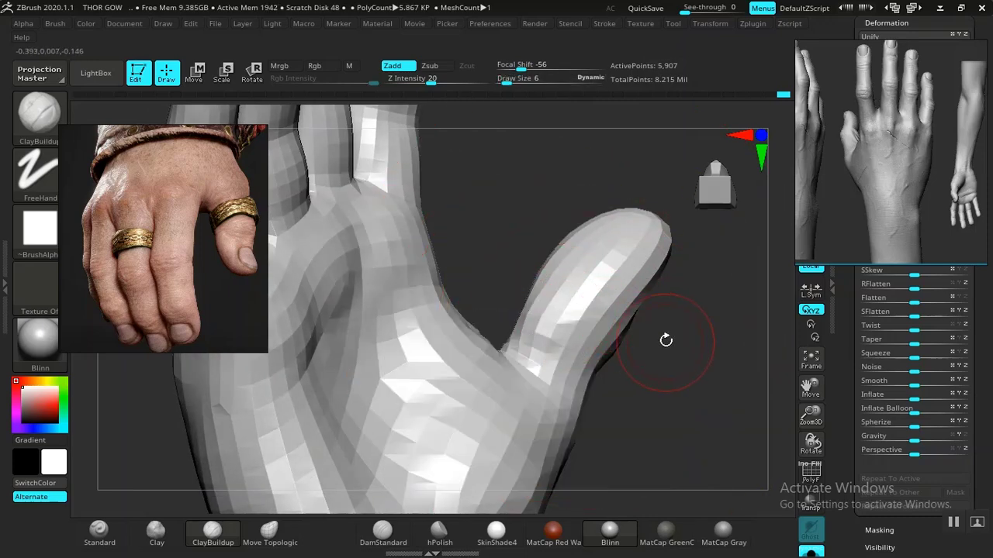
drag(665, 340, 559, 347)
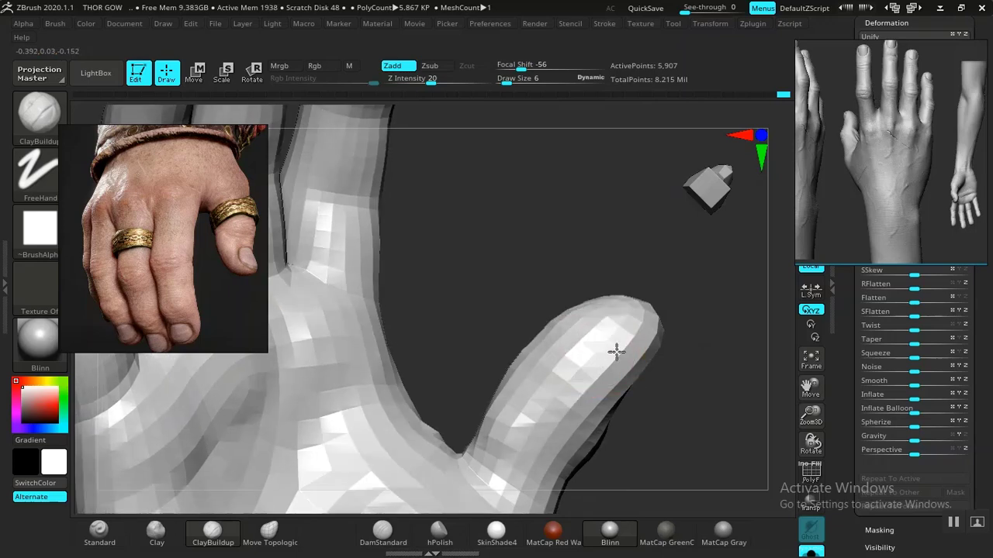
alt+drag(684, 401, 461, 264)
alt+drag(642, 403, 570, 474)
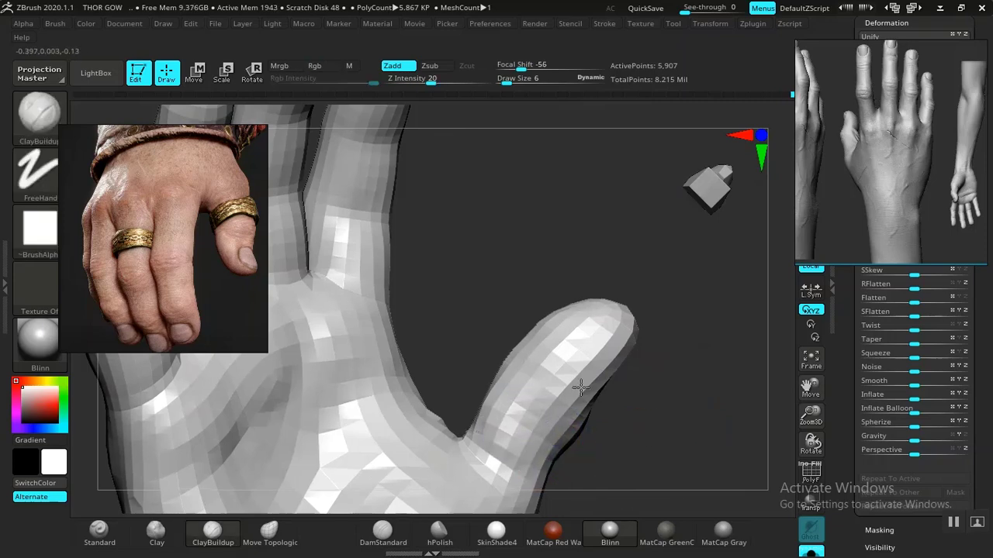
alt+drag(581, 381, 524, 420)
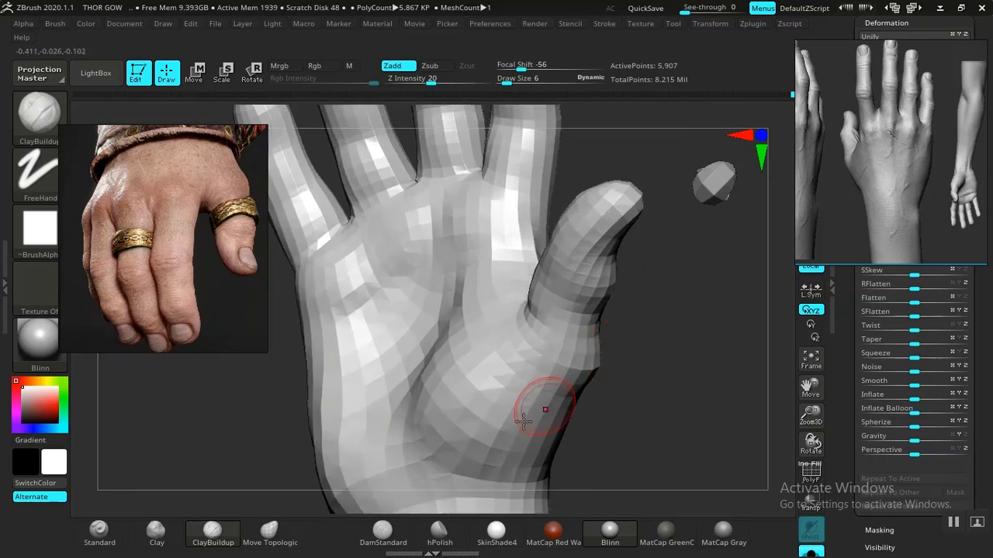
Carve the palm creases around the thumb pad and below the fingers with DamStandard at draw size 13
click(388, 541)
drag(594, 465, 631, 459)
key(space)
mouse_move(598, 331)
mouse_down()
mouse_move(665, 350)
mouse_move(656, 319)
mouse_move(618, 445)
mouse_move(482, 444)
mouse_up()
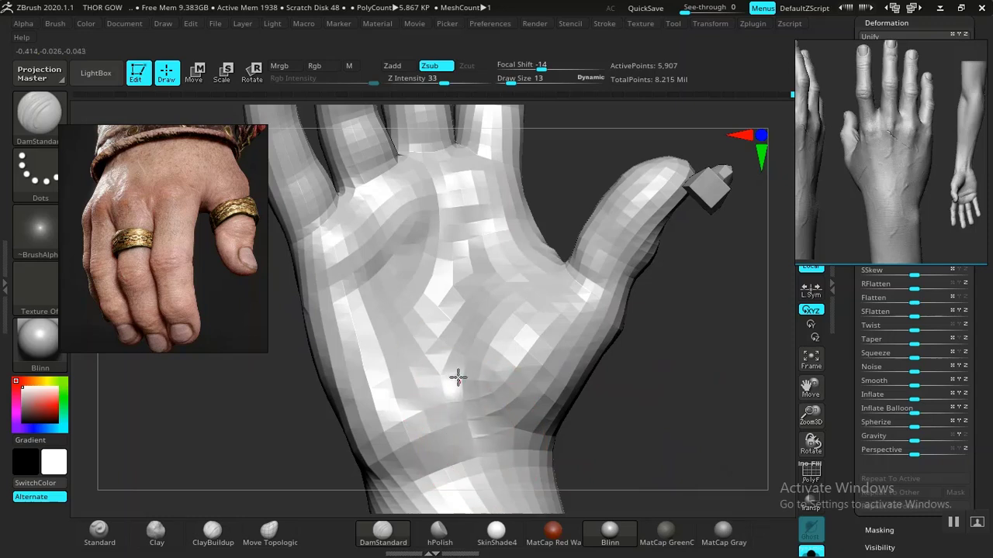
drag(508, 252, 499, 259)
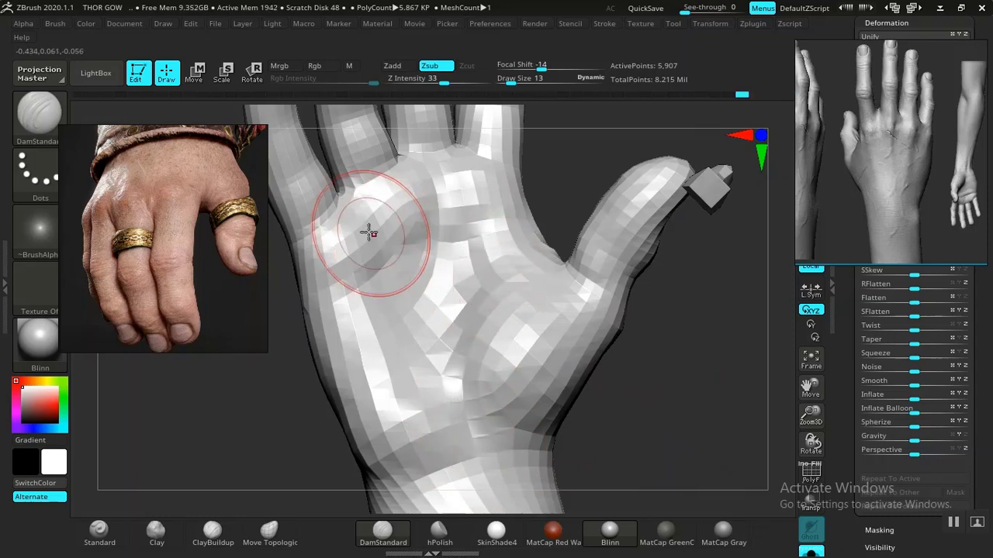
mouse_move(687, 354)
mouse_down()
mouse_move(602, 323)
mouse_move(654, 326)
mouse_move(677, 341)
mouse_move(669, 308)
mouse_up()
Carve the joint creases across the palm side of the fingers with DamStandard at draw size 6
key(space)
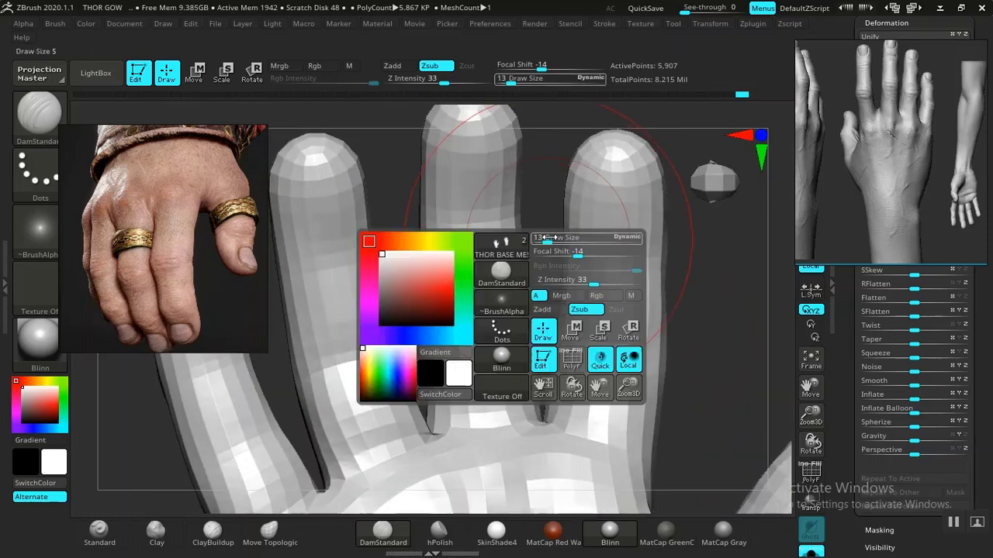
drag(591, 237, 540, 238)
mouse_move(694, 352)
mouse_down()
mouse_move(695, 310)
mouse_move(717, 311)
mouse_up()
key(space)
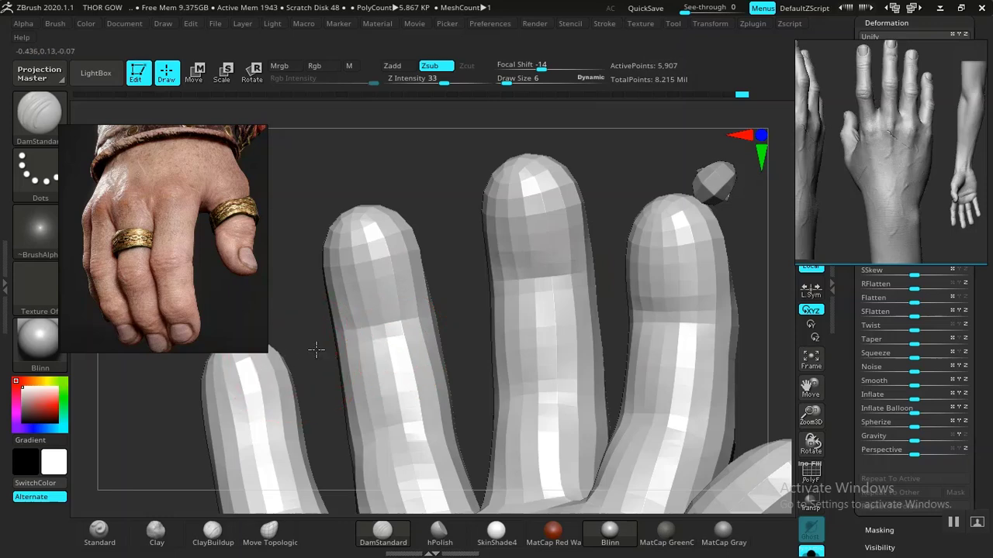
alt+drag(317, 354, 439, 311)
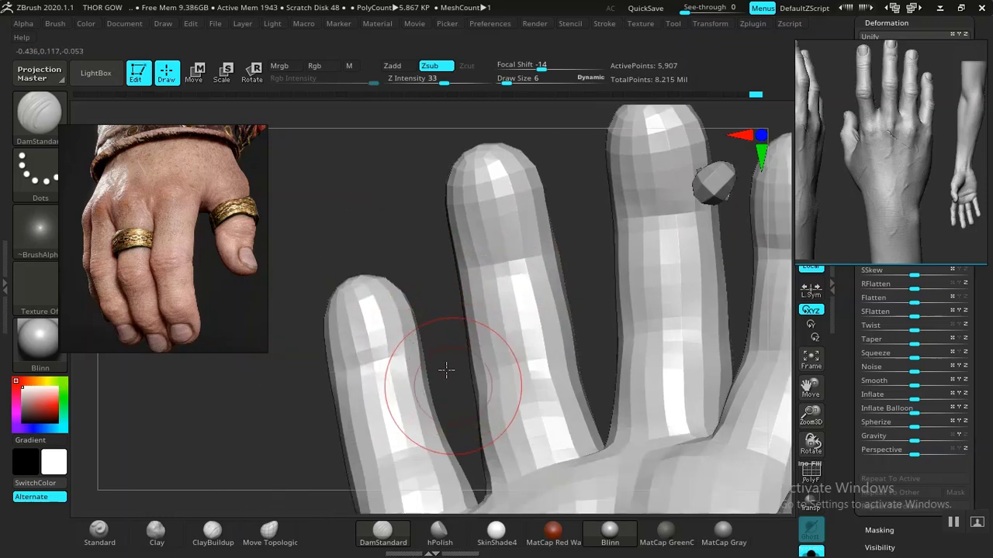
alt+drag(445, 370, 440, 257)
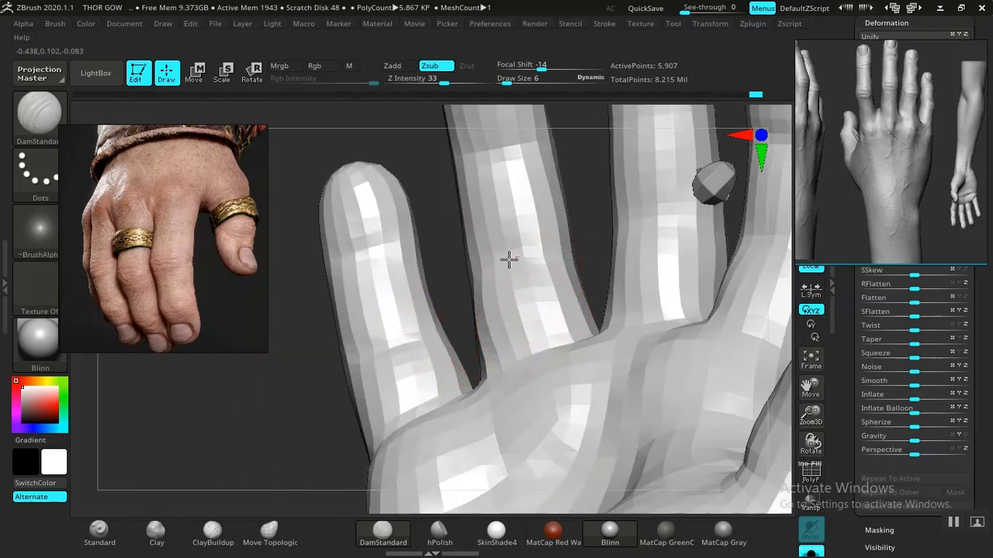
alt+drag(604, 214, 488, 277)
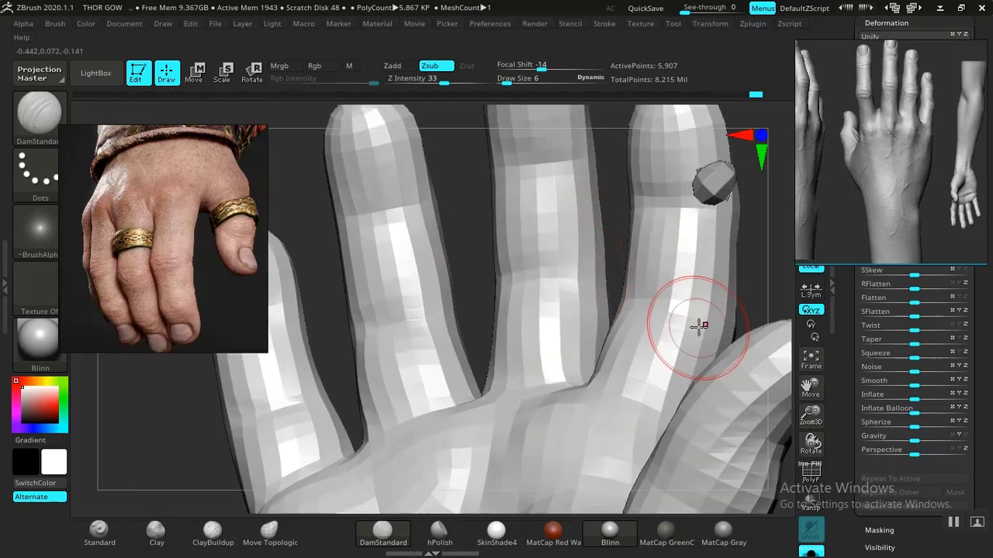
alt+drag(756, 287, 727, 286)
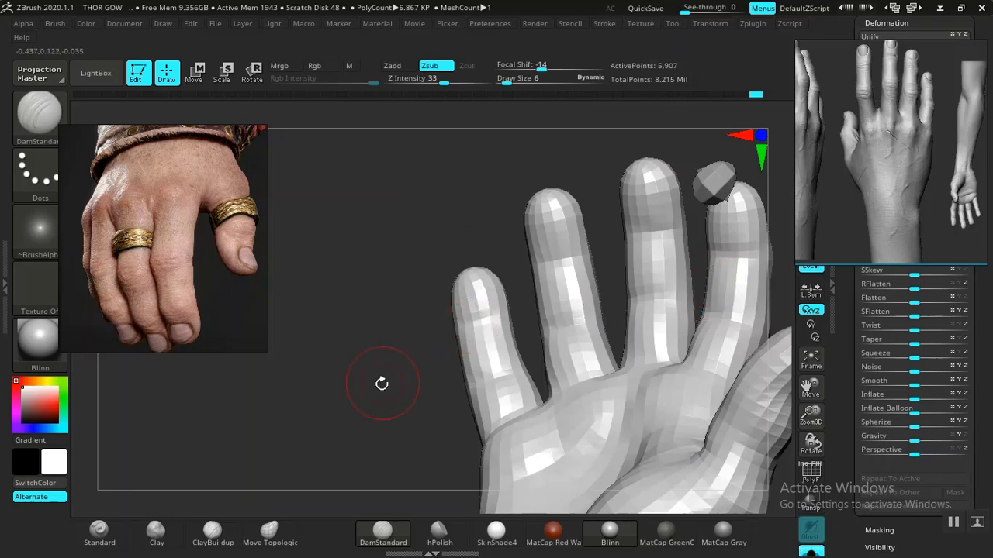
Subdivide the hand mesh once and sharpen the joint creases on the palm side of the thumb with DamStandard
drag(382, 383, 471, 336)
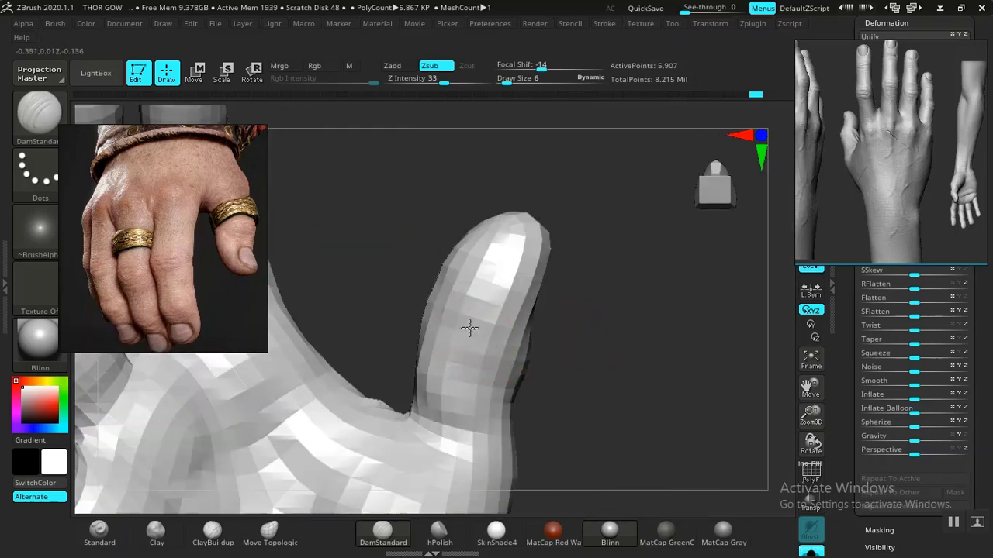
drag(588, 347, 532, 367)
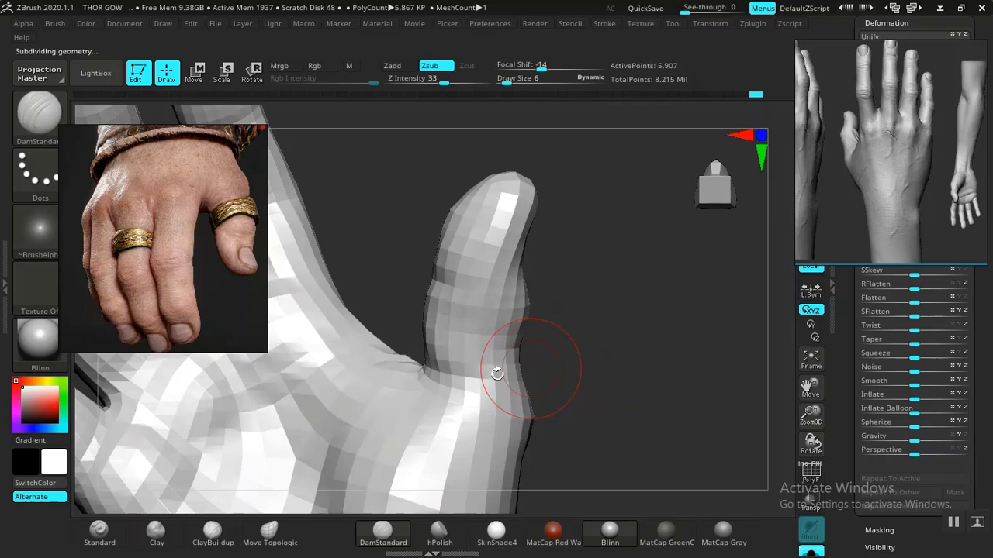
key(d)
drag(644, 349, 569, 372)
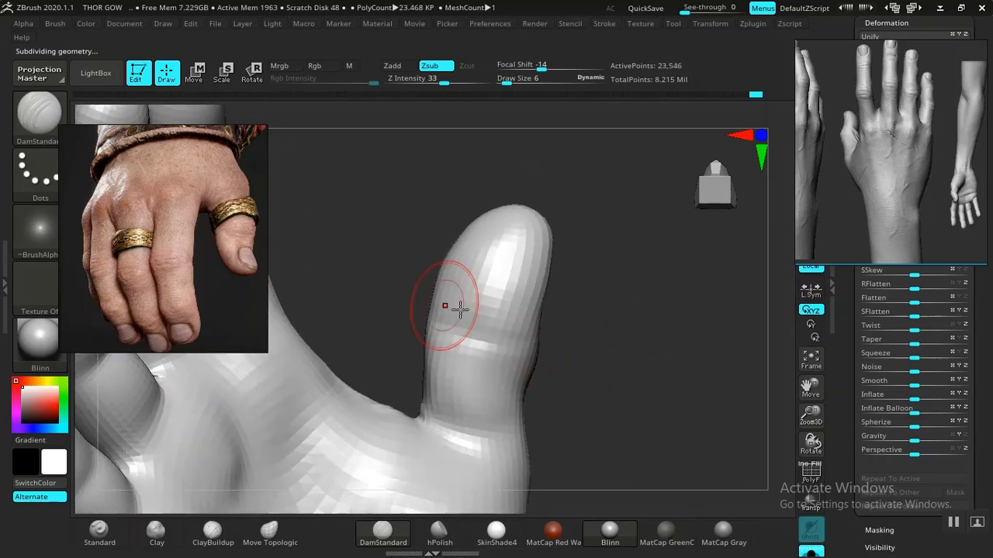
drag(460, 310, 695, 357)
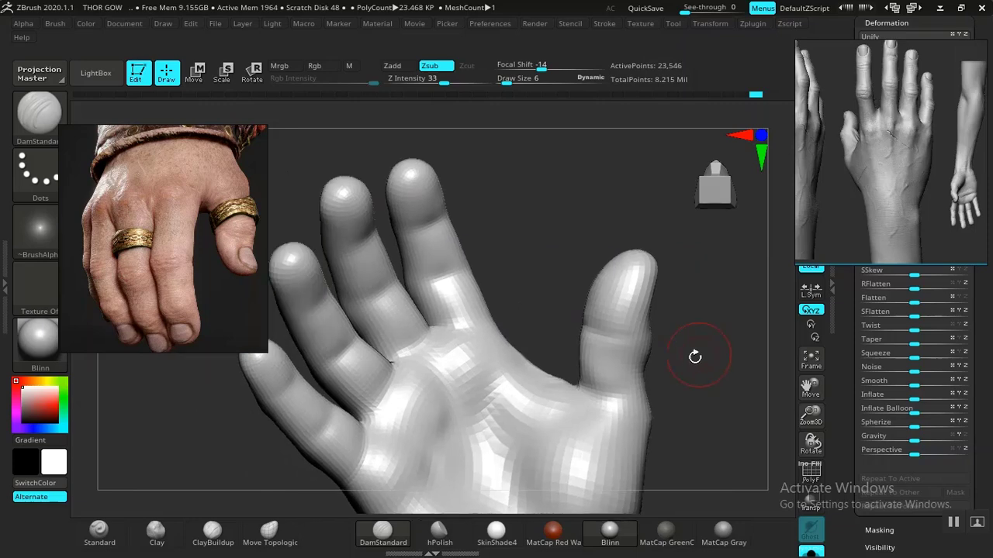
Carve the creases where the fingers meet the palm with DamStandard at draw size 6
alt+drag(712, 400, 524, 349)
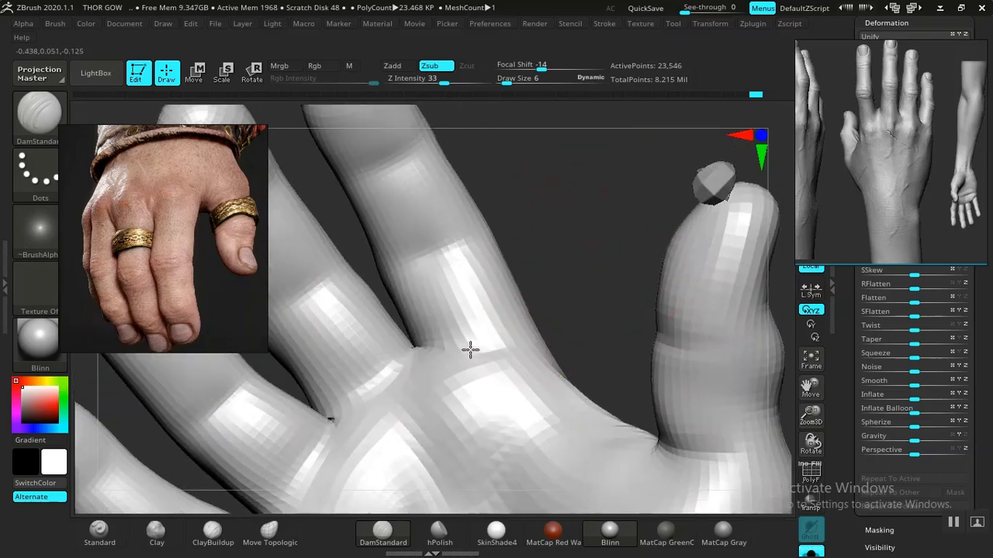
drag(585, 330, 450, 354)
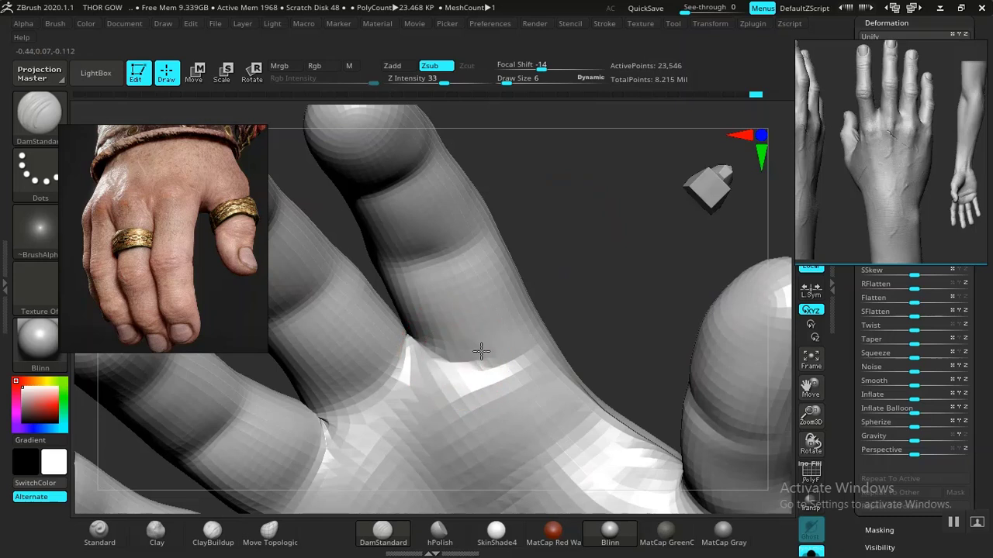
drag(552, 285, 466, 332)
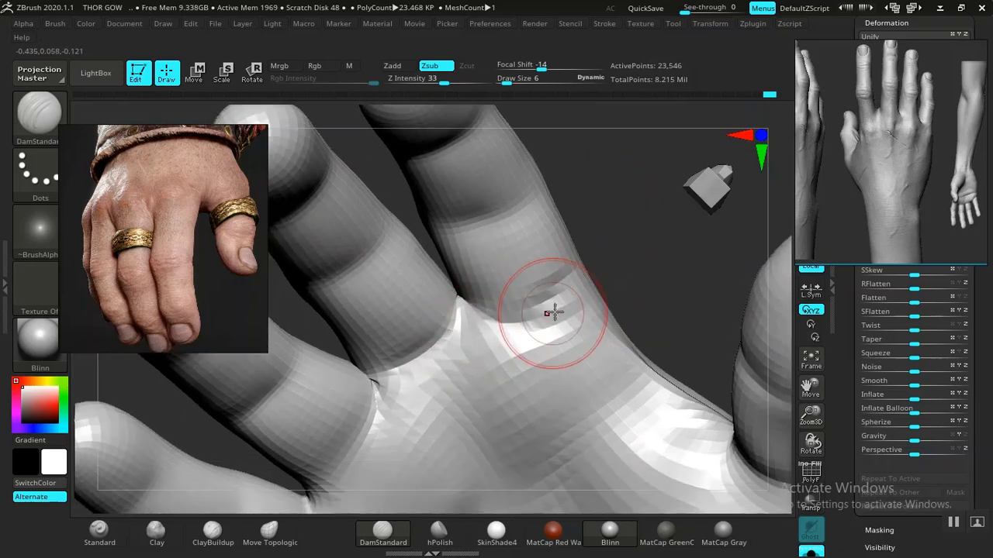
drag(655, 275, 417, 361)
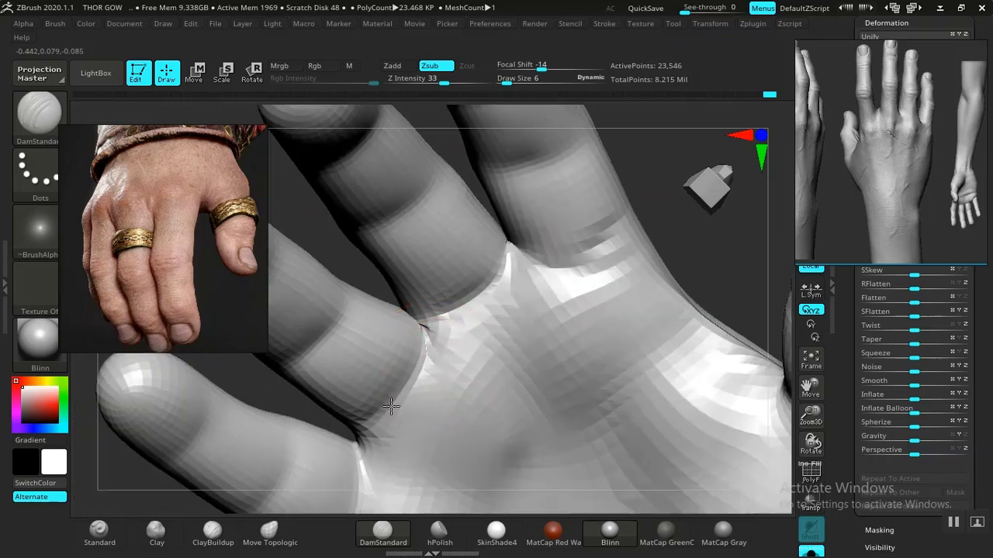
drag(337, 435, 481, 376)
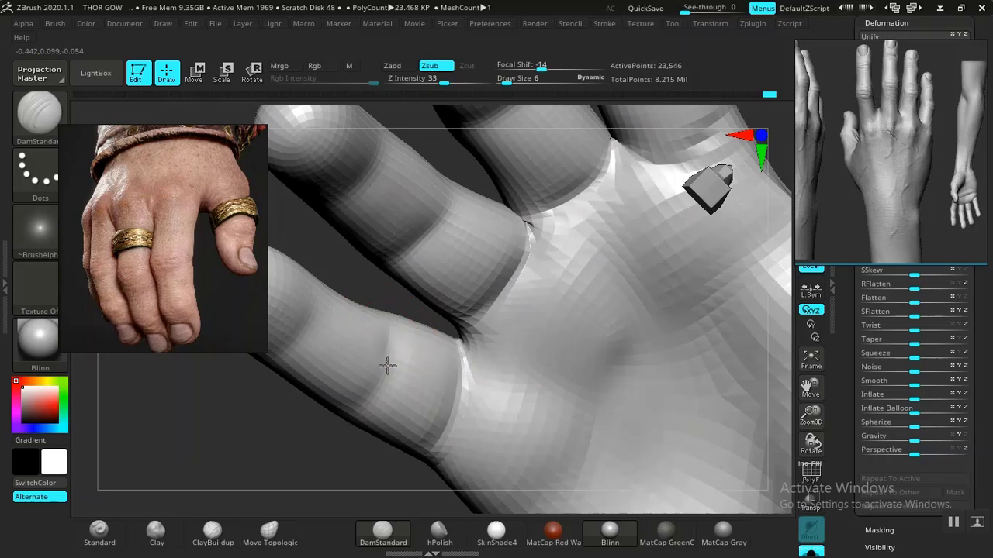
Deepen the joint creases on the palm side of the little, ring and middle fingers with DamStandard
drag(411, 371, 400, 327)
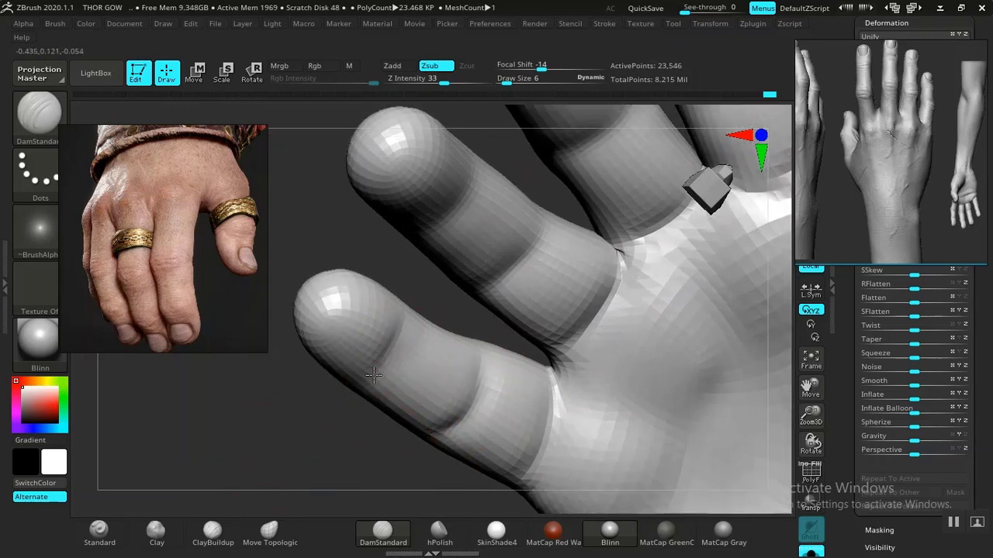
drag(401, 374, 411, 302)
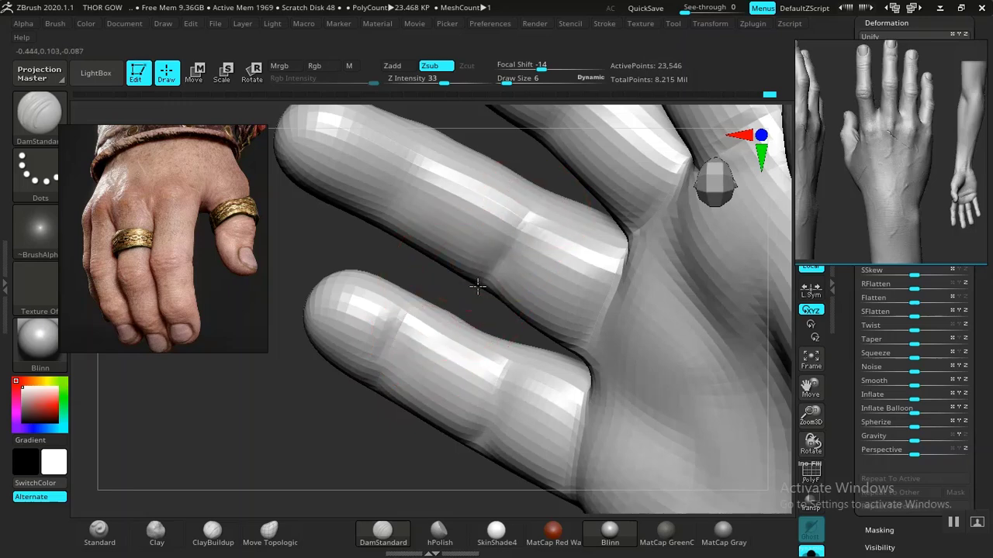
drag(479, 392, 476, 255)
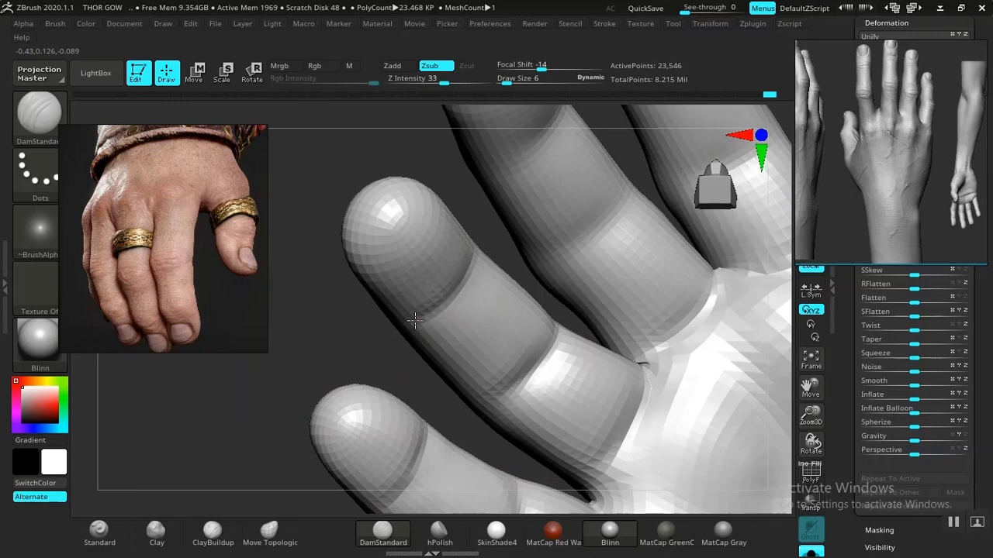
drag(473, 208, 511, 235)
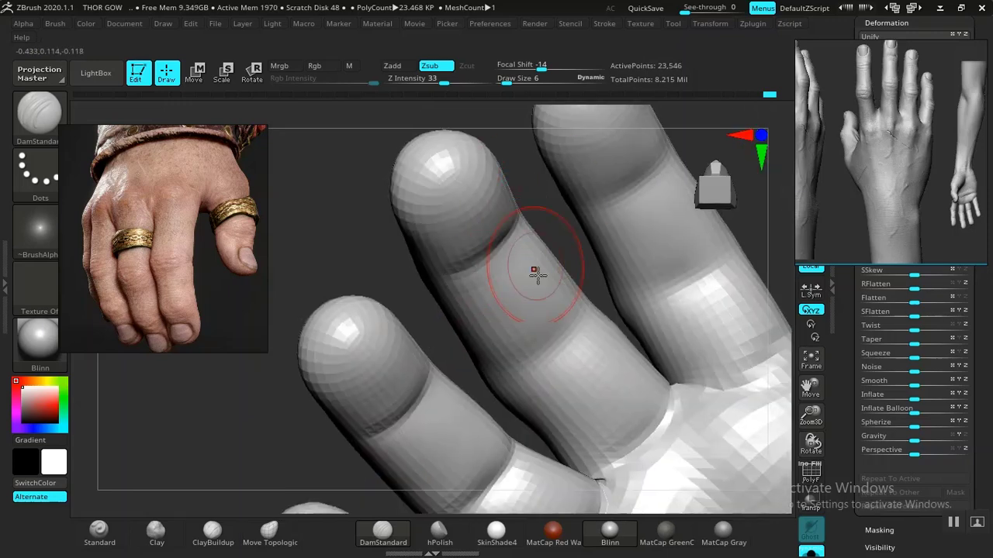
mouse_move(572, 326)
mouse_down()
mouse_move(545, 281)
mouse_move(584, 300)
mouse_up()
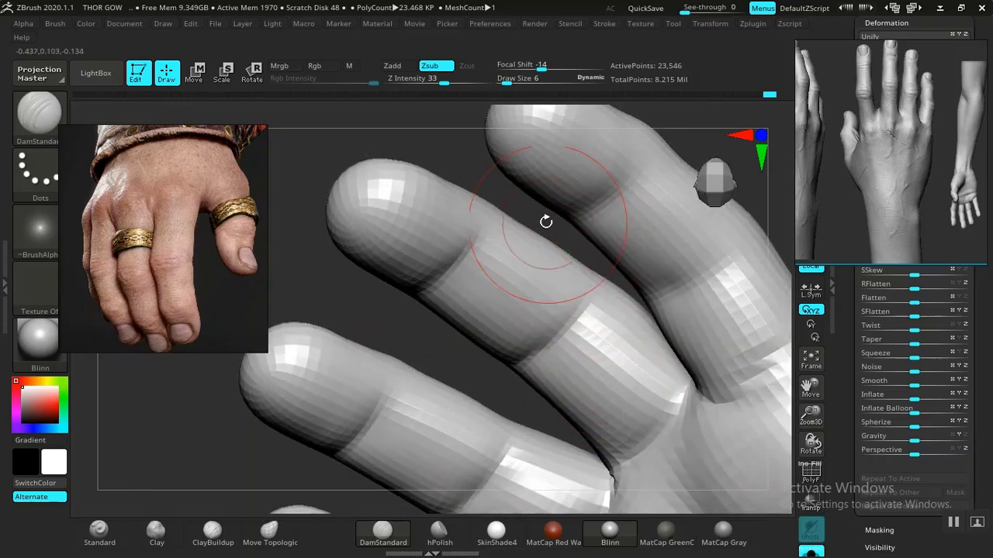
drag(682, 131, 638, 224)
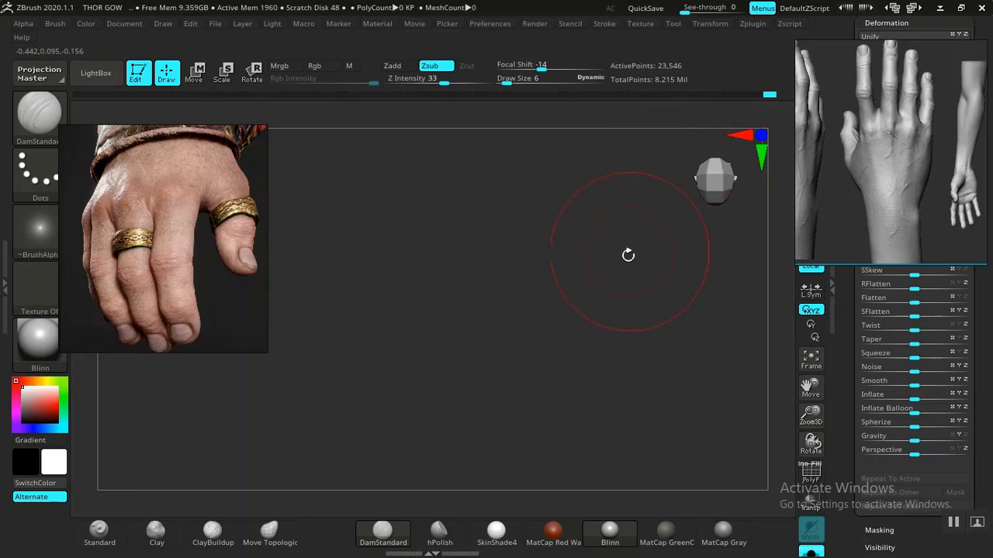
Carve the index finger's joint creases and the crease at its base with DamStandard
drag(599, 305, 595, 315)
drag(549, 345, 328, 339)
alt+drag(613, 372, 364, 391)
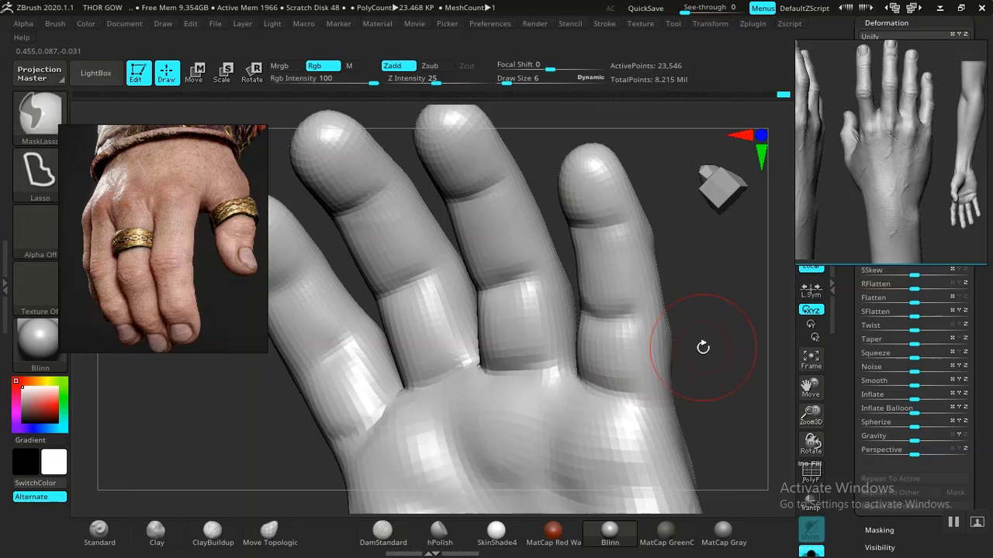
drag(702, 346, 633, 372)
drag(687, 321, 541, 333)
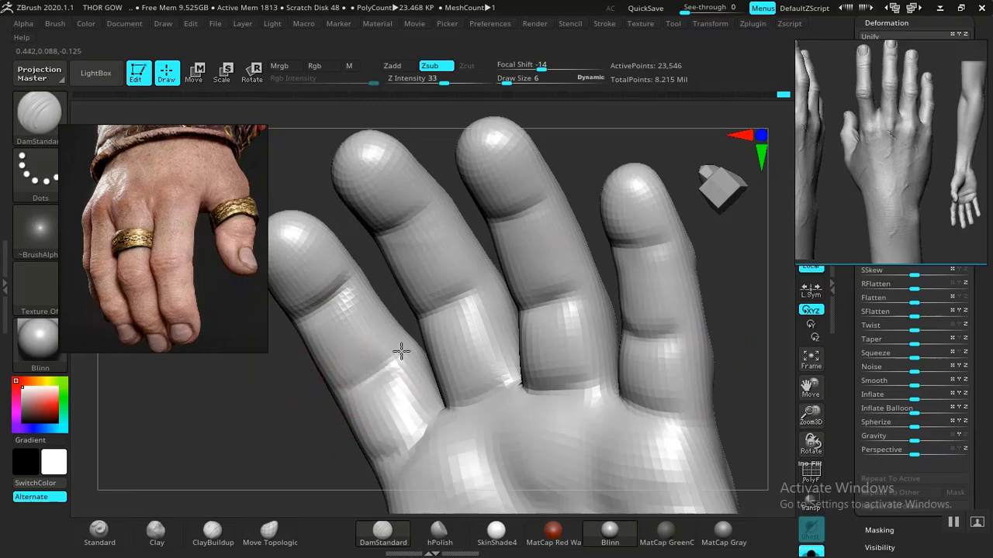
drag(260, 432, 421, 432)
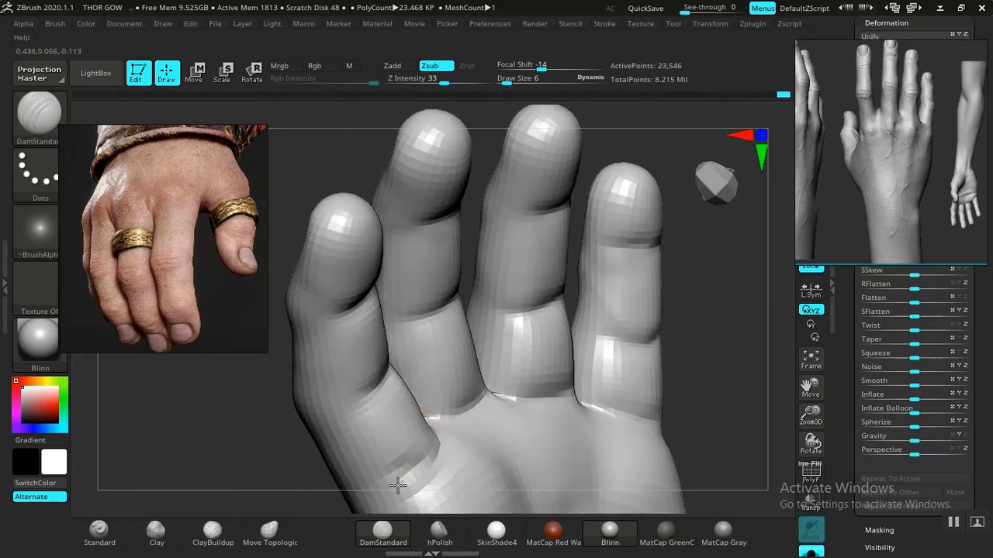
alt+drag(725, 345, 594, 271)
alt+drag(611, 326, 606, 269)
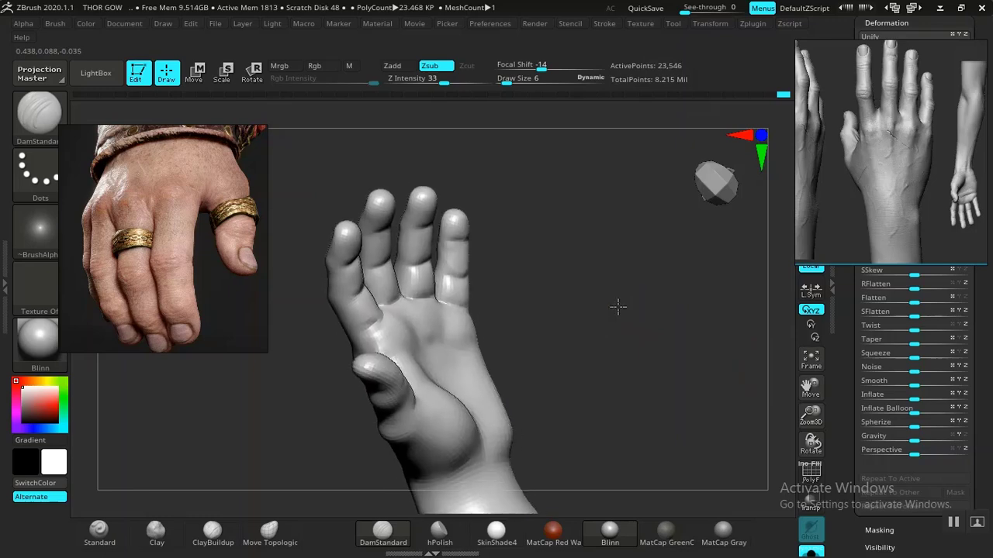
Carve separations between the palm pads below the fingers and refine the creases at the finger bases with DamStandard
mouse_move(618, 306)
mouse_down()
mouse_move(593, 326)
mouse_move(632, 301)
mouse_move(644, 364)
mouse_move(667, 341)
mouse_move(664, 374)
mouse_move(555, 368)
mouse_move(505, 331)
mouse_move(445, 347)
mouse_move(339, 331)
mouse_up()
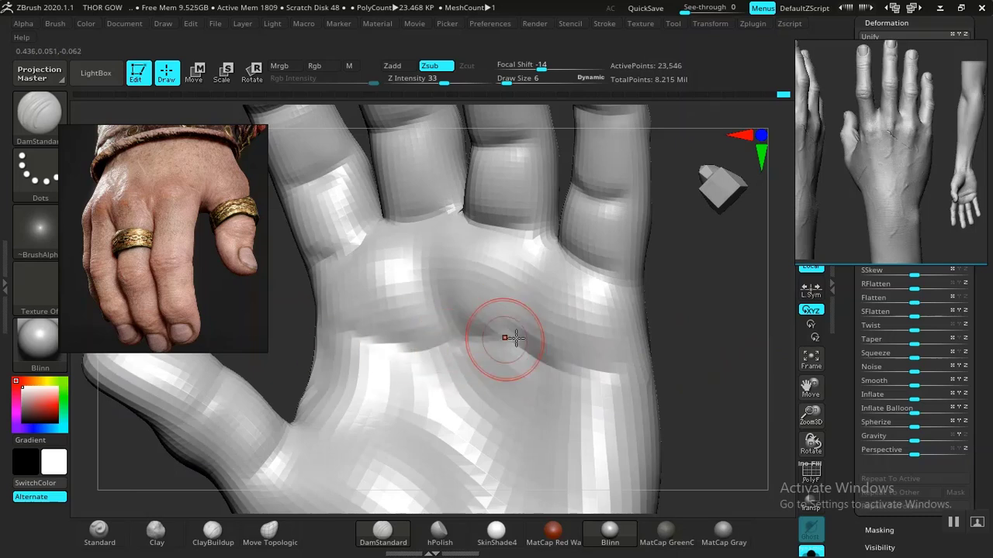
drag(540, 266, 521, 329)
mouse_move(440, 315)
mouse_down()
mouse_move(425, 250)
mouse_move(399, 232)
mouse_move(351, 259)
mouse_up()
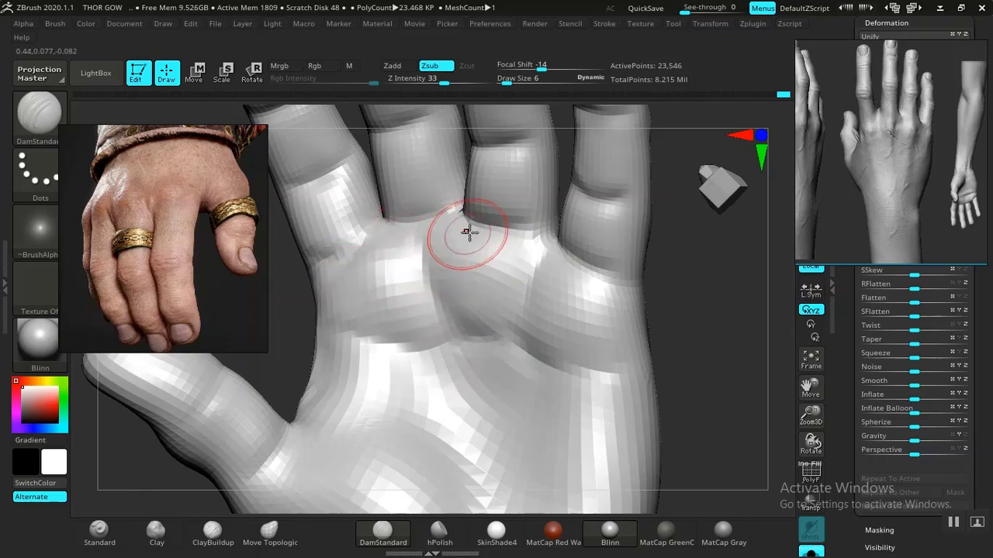
drag(465, 227, 445, 227)
mouse_move(537, 229)
mouse_down()
mouse_move(521, 232)
mouse_move(531, 235)
mouse_up()
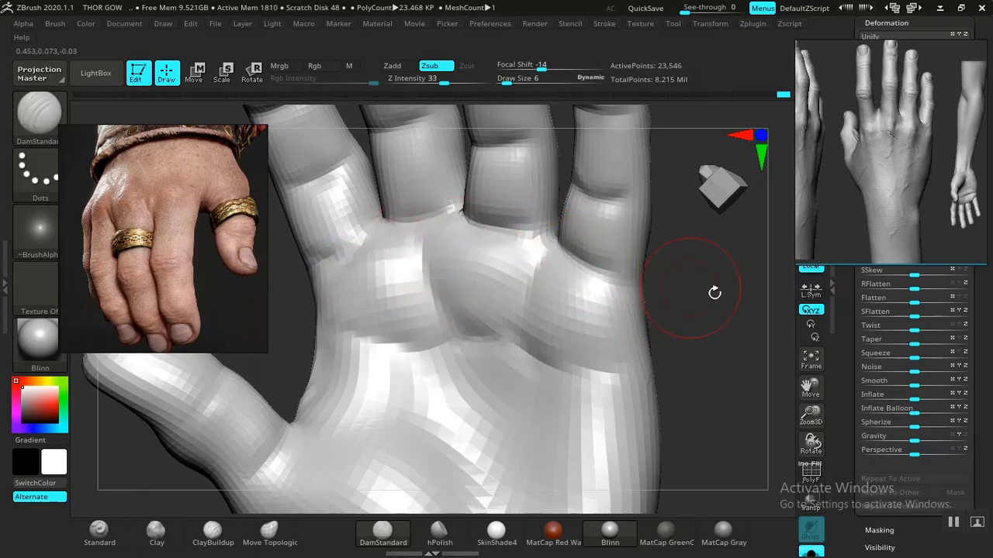
Smooth the palm pads below the fingers and deepen the long crease around the thumb pad with DamStandard
mouse_move(713, 290)
alt+mouse_down()
mouse_move(472, 224)
mouse_move(602, 330)
mouse_move(656, 434)
alt+mouse_up()
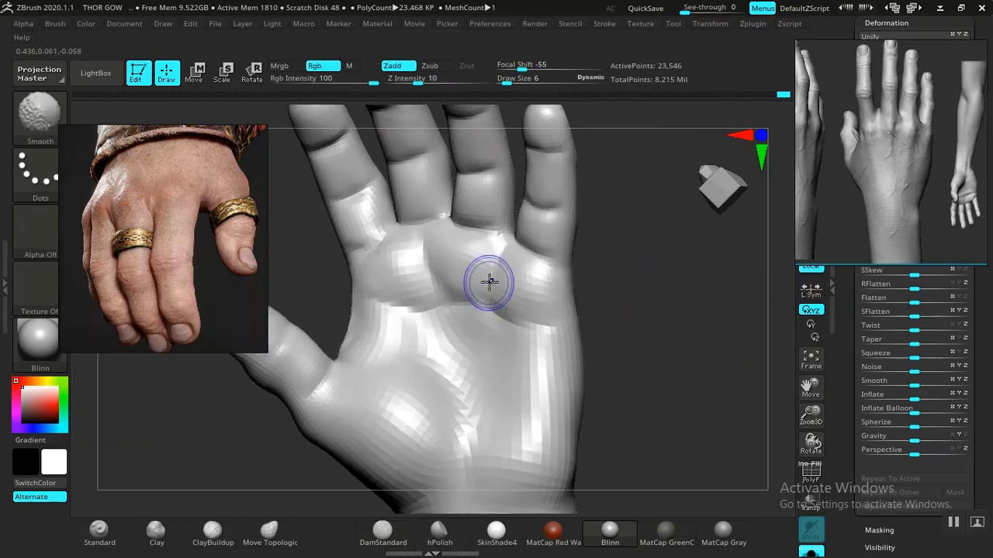
shift+drag(488, 282, 459, 288)
alt+drag(656, 372, 674, 287)
drag(490, 340, 473, 378)
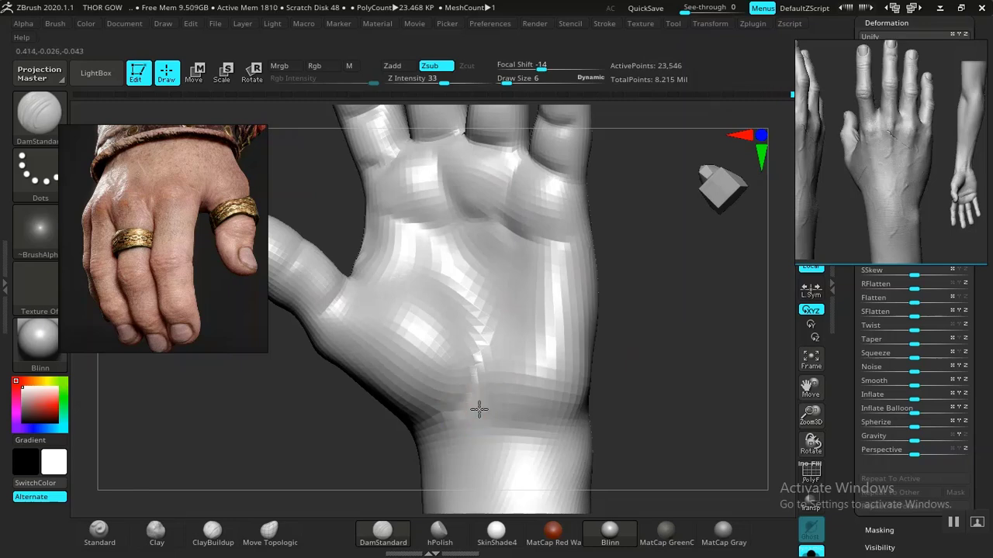
drag(476, 336, 468, 299)
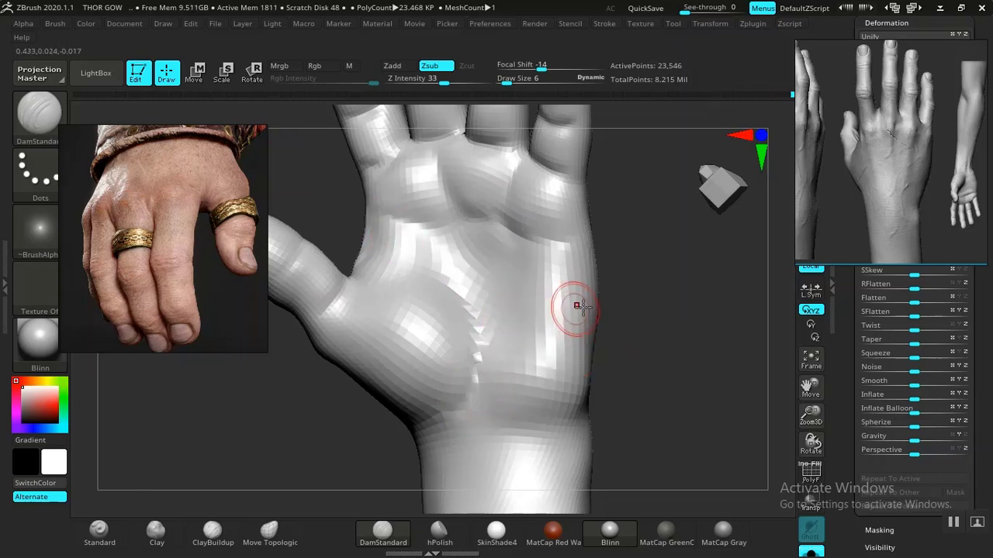
mouse_move(649, 312)
mouse_down()
mouse_move(601, 322)
mouse_move(624, 326)
mouse_up()
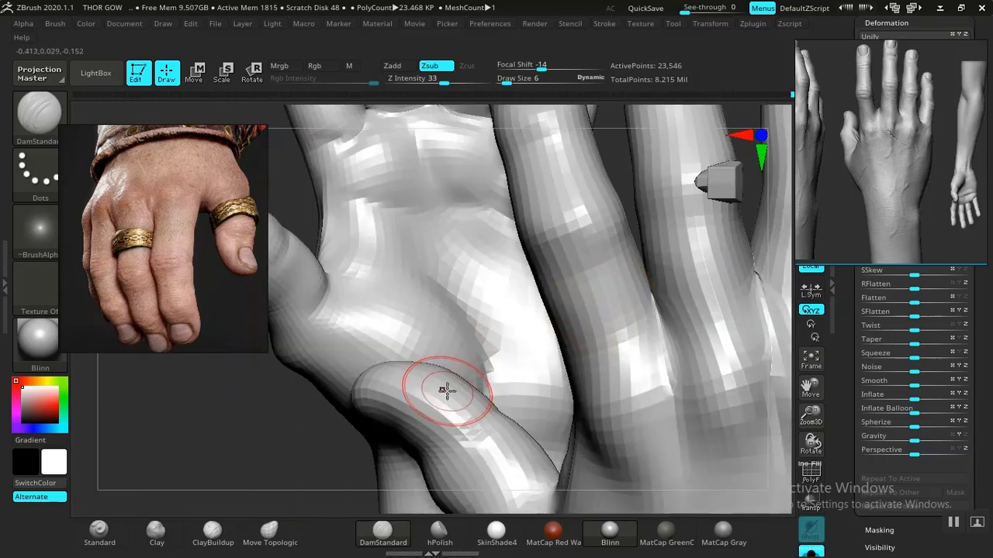
Carve skin folds across the web between the thumb and index finger with DamStandard at draw size 6
mouse_move(302, 437)
mouse_down()
mouse_move(277, 436)
mouse_move(337, 436)
mouse_move(383, 461)
mouse_up()
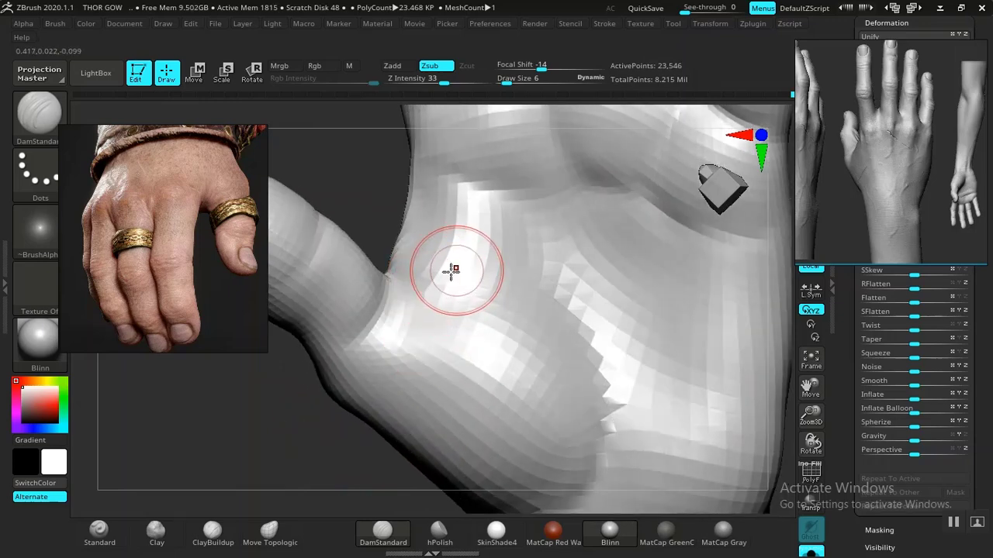
mouse_move(304, 464)
mouse_down()
mouse_move(297, 468)
mouse_move(318, 453)
mouse_up()
mouse_move(462, 311)
mouse_down()
mouse_move(454, 264)
mouse_move(478, 231)
mouse_up()
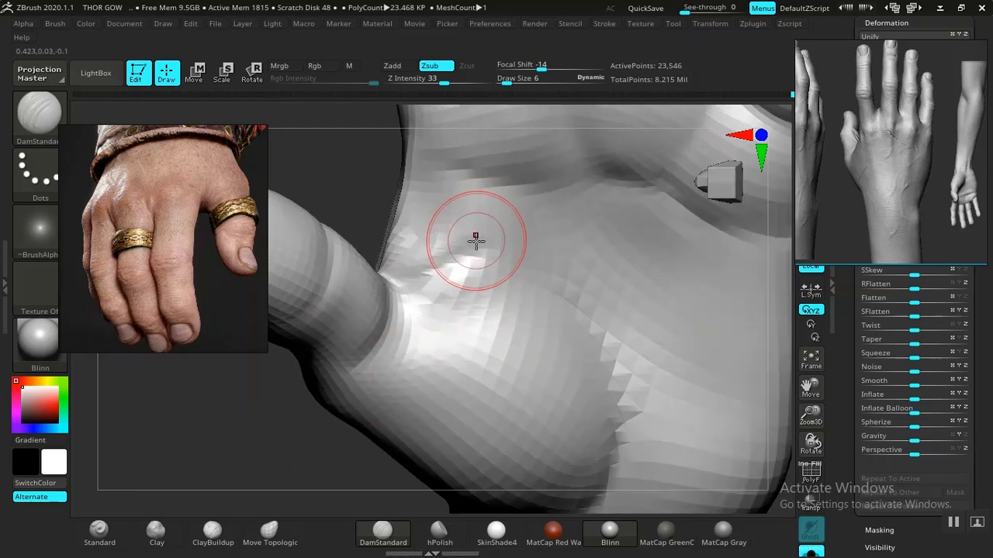
drag(485, 247, 405, 277)
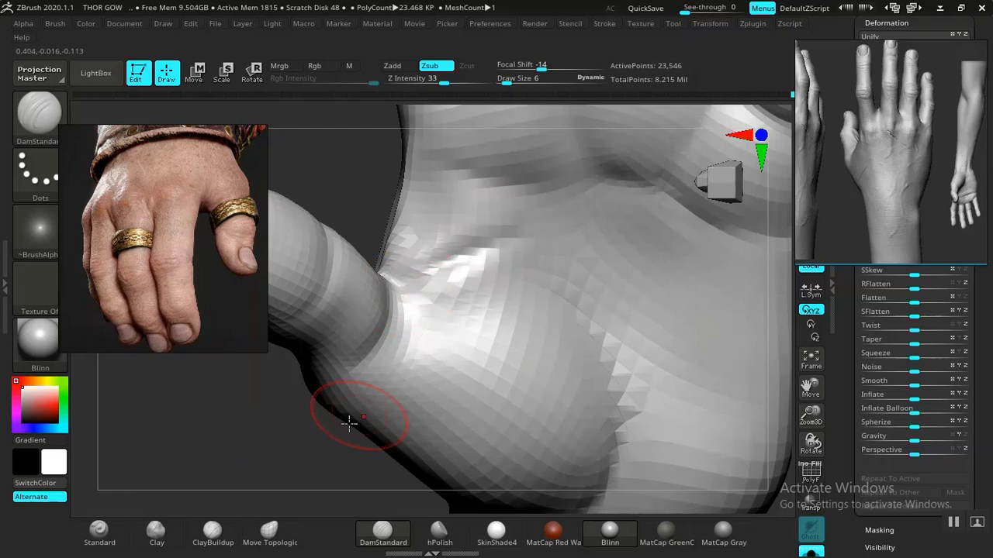
Fill and soften the folds in the thumb web with the Clay brush at Z Intensity 50 and draw size 6
click(156, 531)
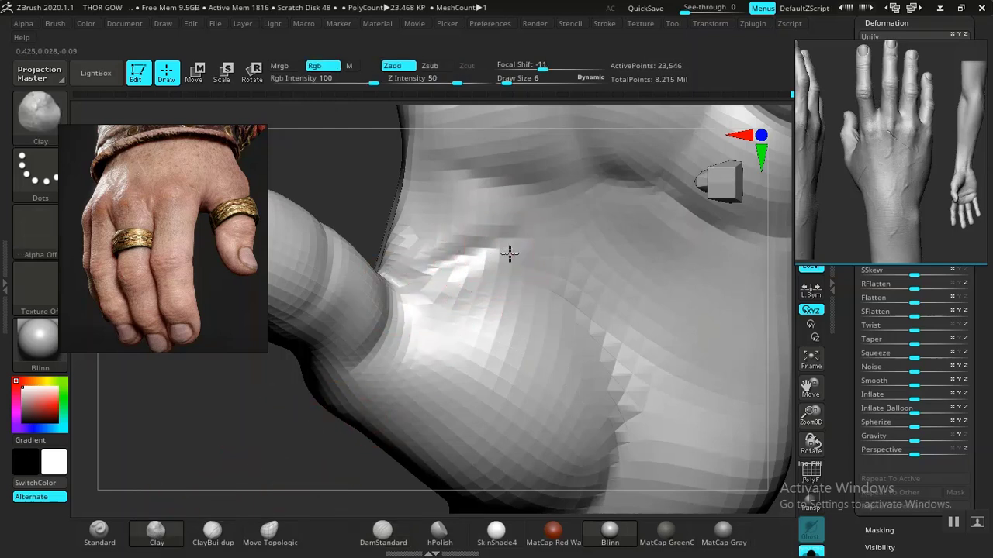
key(ctrl)
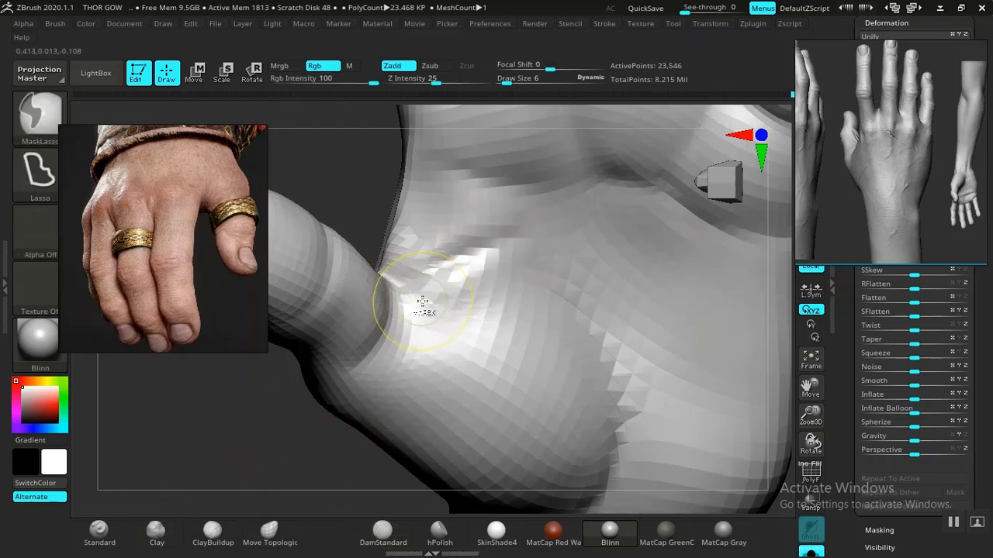
mouse_move(513, 245)
mouse_down()
mouse_move(454, 281)
mouse_move(447, 272)
mouse_up()
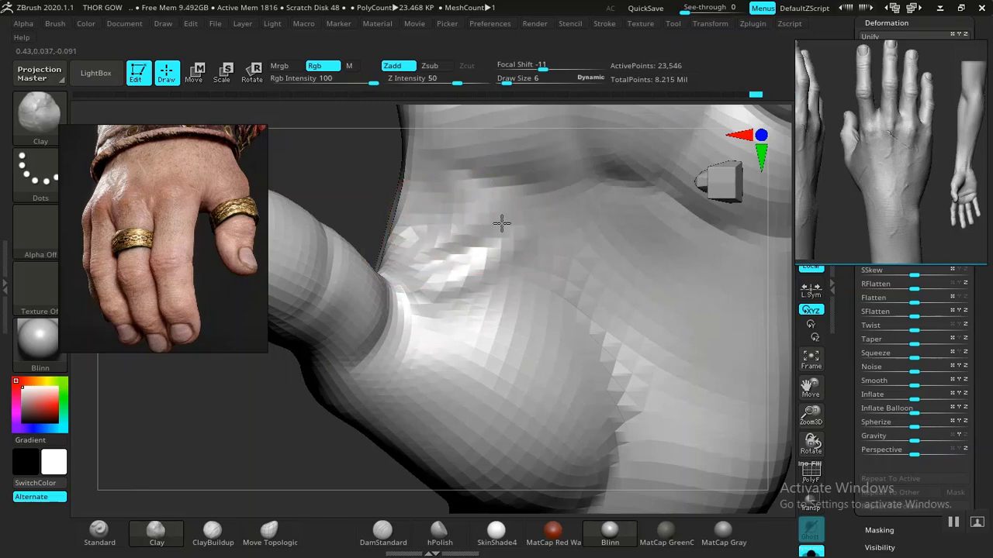
drag(260, 440, 313, 385)
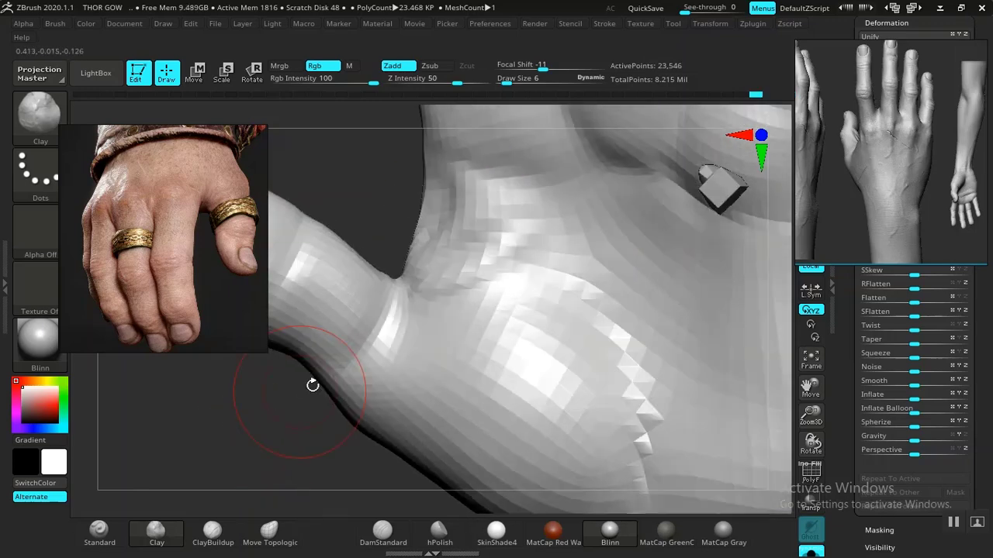
Undo the last Clay stroke at the thumb base, and smooth the thumb base and the palm beside the thumb web
mouse_move(378, 343)
mouse_down()
mouse_move(396, 342)
mouse_move(415, 312)
mouse_up()
key(ctrl+z)
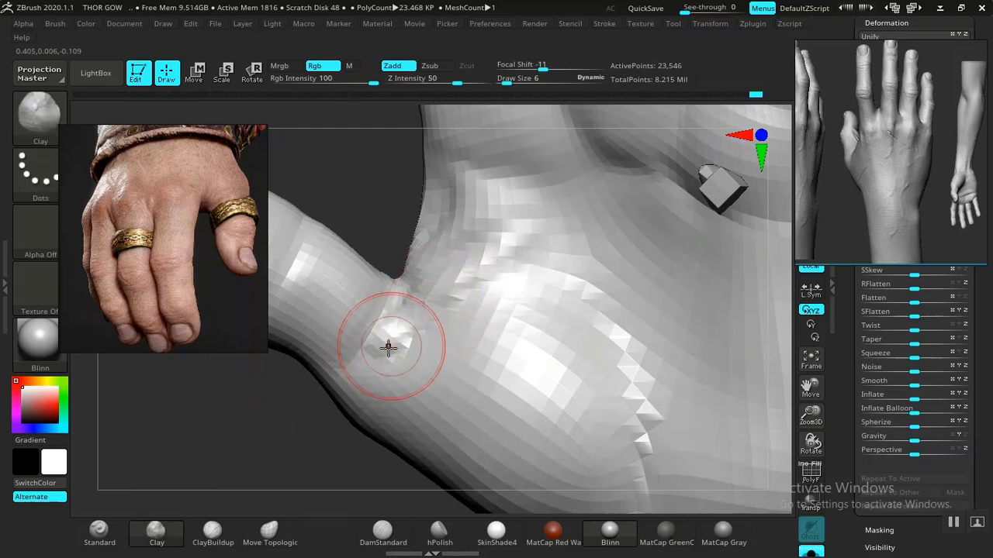
shift+drag(388, 348, 403, 326)
shift+drag(537, 241, 582, 217)
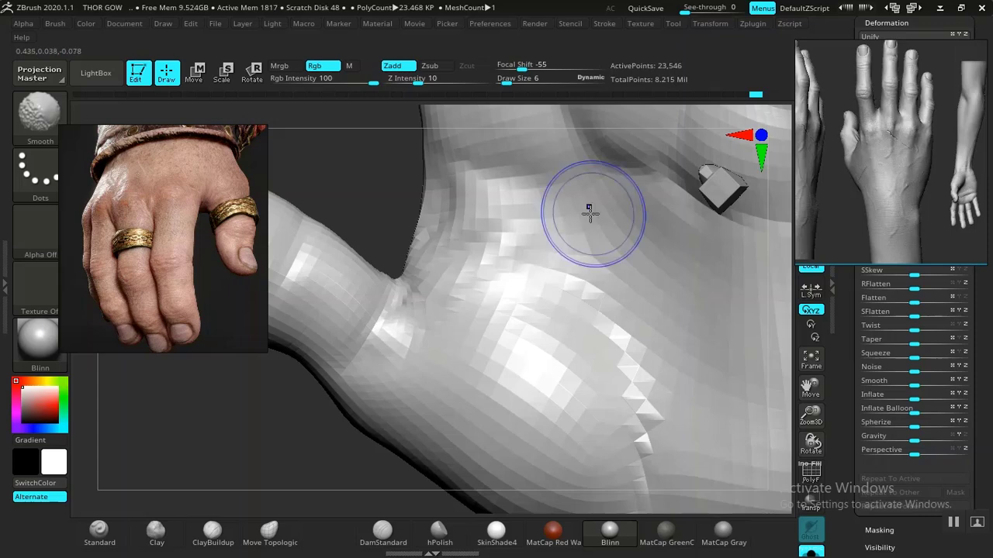
Deepen the crease at the base of the thumb with DamStandard at draw size 6
click(383, 532)
drag(505, 217, 511, 216)
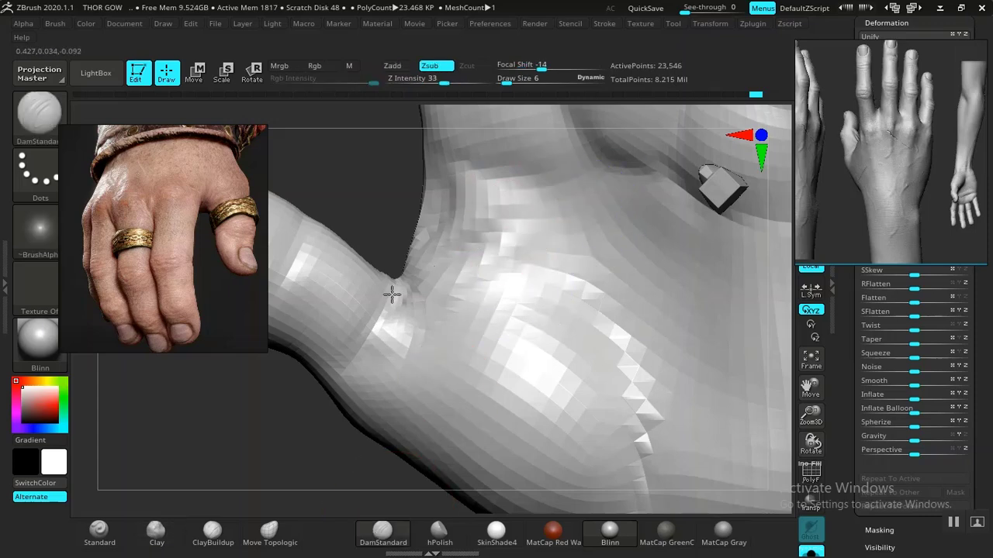
drag(392, 295, 387, 305)
alt+drag(346, 465, 157, 326)
mouse_move(345, 403)
alt+mouse_down()
mouse_move(284, 452)
mouse_move(290, 459)
mouse_move(332, 459)
mouse_move(294, 457)
mouse_move(158, 342)
alt+mouse_up()
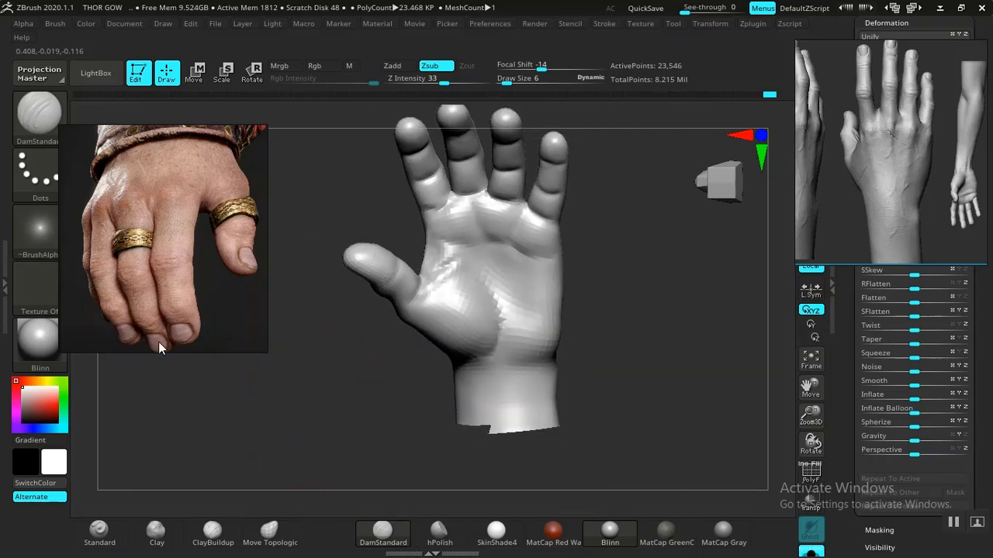
mouse_move(583, 346)
alt+mouse_down()
mouse_move(631, 311)
mouse_move(582, 306)
mouse_move(631, 343)
mouse_move(606, 332)
mouse_move(598, 303)
alt+mouse_up()
Choose the ClayBuildup brush and turn off LazyMouse for its strokes
key(space)
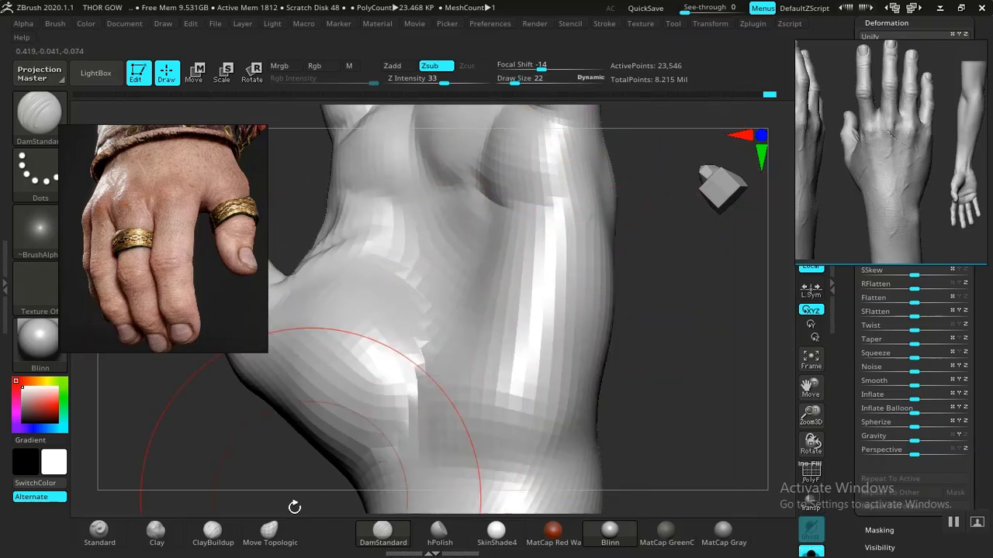
click(159, 532)
click(209, 537)
mouse_move(684, 301)
alt+mouse_down()
mouse_move(703, 312)
mouse_move(700, 335)
alt+mouse_up()
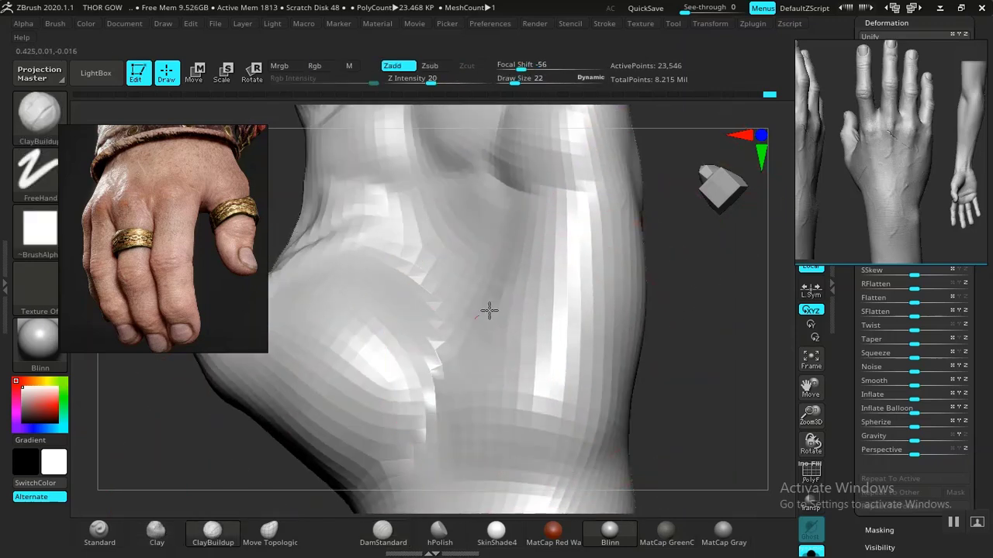
click(640, 24)
click(605, 24)
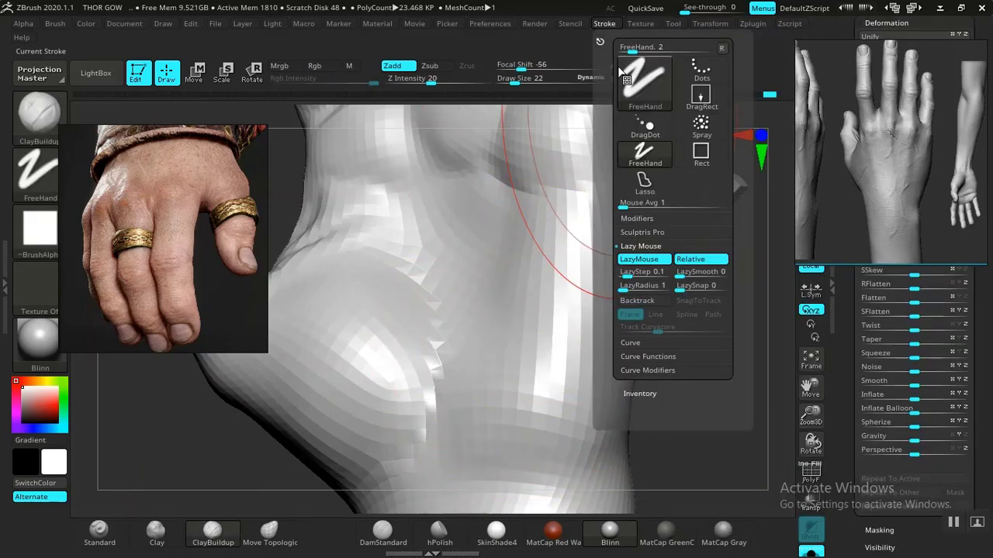
click(644, 260)
Build up the middle of the palm beside the thumb pad with ClayBuildup at draw size 11, and smooth the strokes
key(space)
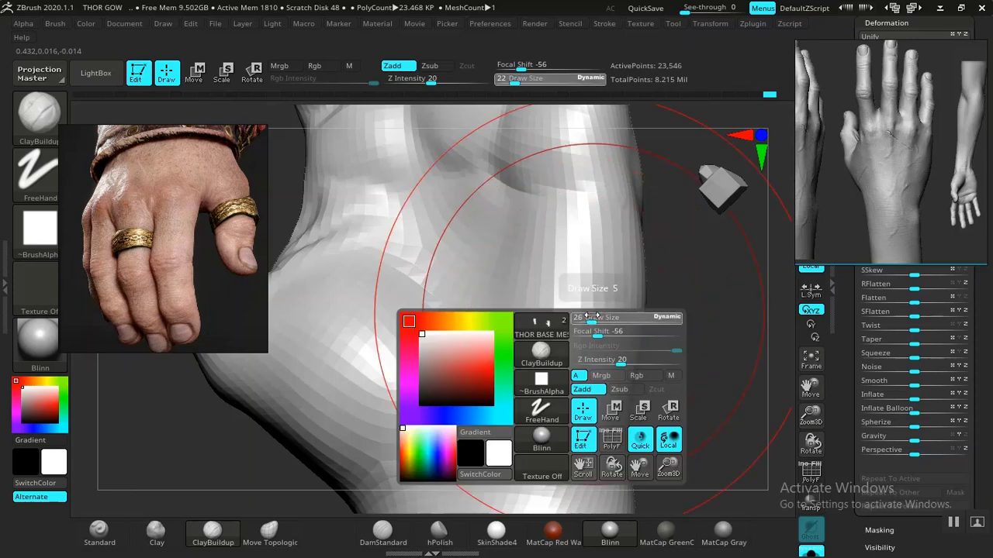
drag(591, 316, 586, 316)
alt+drag(661, 311, 638, 291)
mouse_move(480, 316)
mouse_down()
mouse_move(467, 300)
mouse_move(473, 256)
mouse_up()
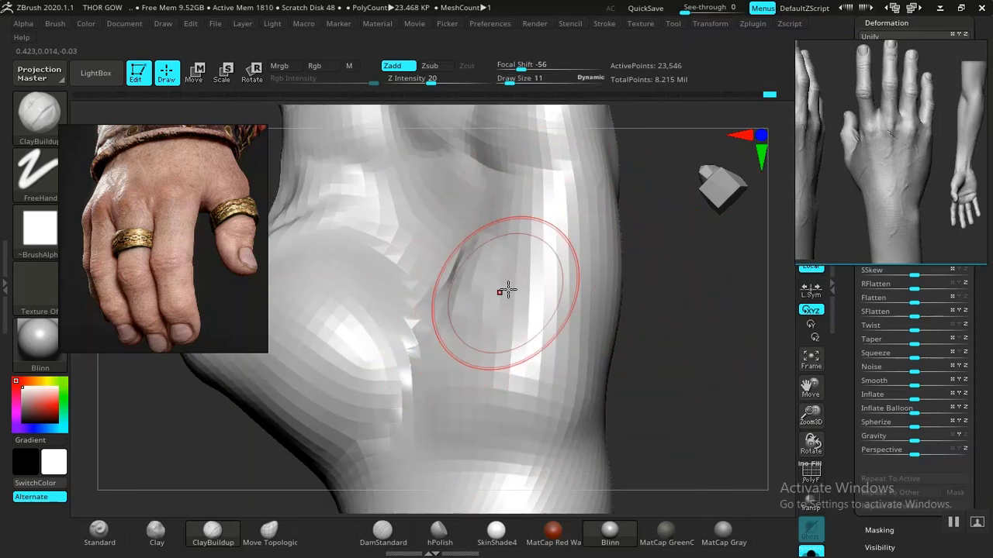
mouse_move(508, 290)
shift+mouse_down()
mouse_move(464, 328)
mouse_move(536, 262)
mouse_move(483, 349)
mouse_move(486, 417)
mouse_move(508, 433)
mouse_move(487, 395)
shift+mouse_up()
mouse_move(493, 340)
mouse_down()
mouse_move(567, 288)
mouse_move(610, 344)
mouse_move(452, 373)
mouse_move(479, 376)
mouse_move(490, 313)
mouse_up()
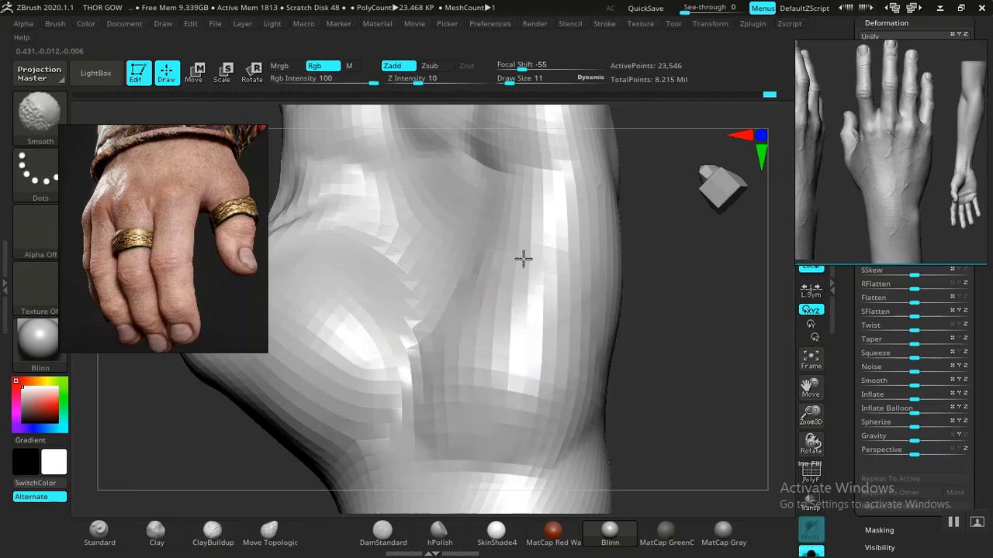
Examine the back of the hand, the fingers and the knuckles from several angles
alt+right_drag(581, 336, 511, 139)
mouse_move(592, 282)
alt+right_down()
mouse_move(516, 238)
mouse_move(513, 217)
alt+right_up()
alt+drag(569, 303, 590, 512)
drag(604, 321, 505, 287)
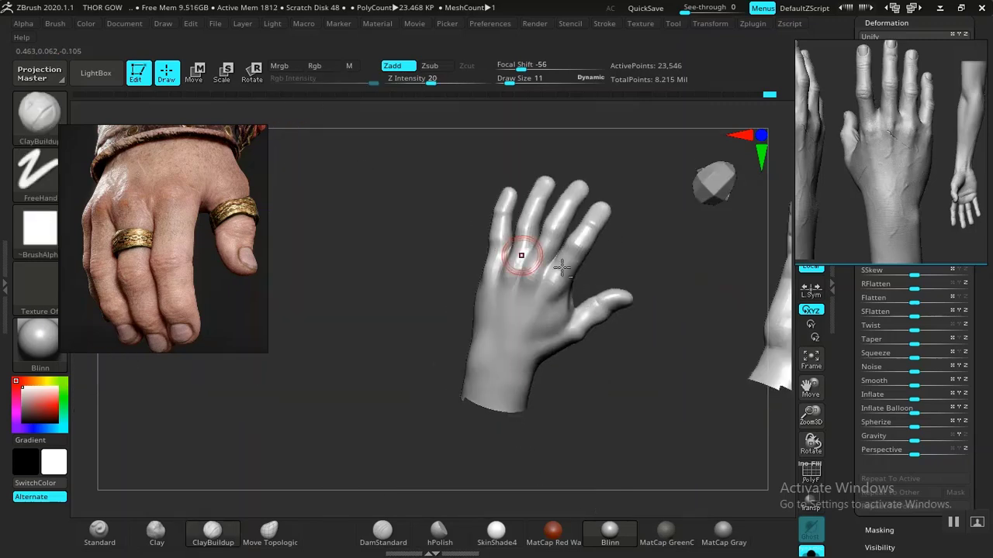
alt+drag(666, 272, 620, 450)
alt+drag(339, 277, 331, 341)
drag(334, 310, 423, 298)
alt+drag(654, 277, 625, 343)
alt+drag(538, 197, 552, 484)
alt+drag(401, 317, 424, 269)
alt+drag(388, 426, 567, 304)
alt+drag(623, 260, 582, 407)
drag(659, 325, 535, 287)
alt+drag(463, 279, 383, 366)
Build up the joints nearest the fingertips on the backs of the fingers with ClayBuildup at draw size 7, and smooth them
key(space)
drag(505, 269, 501, 268)
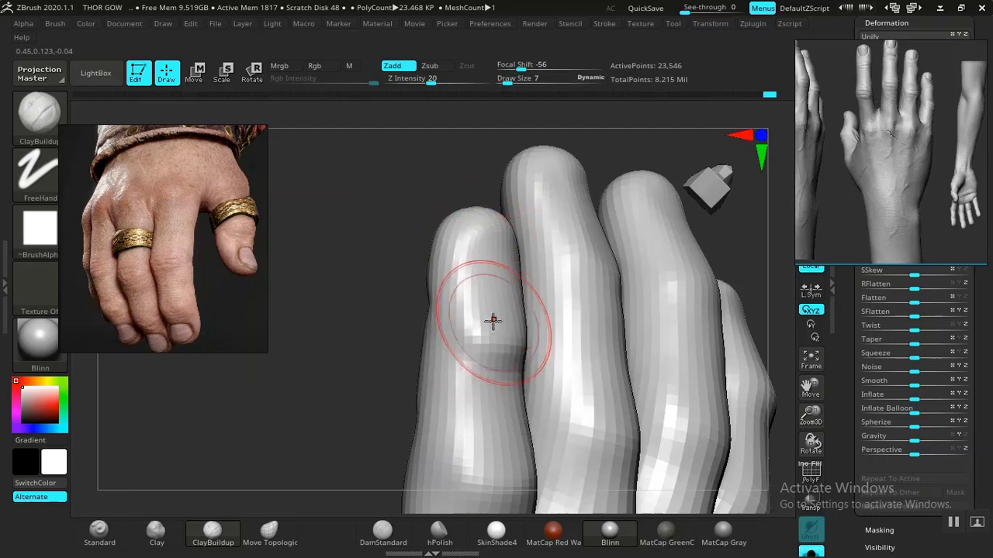
key(shift)
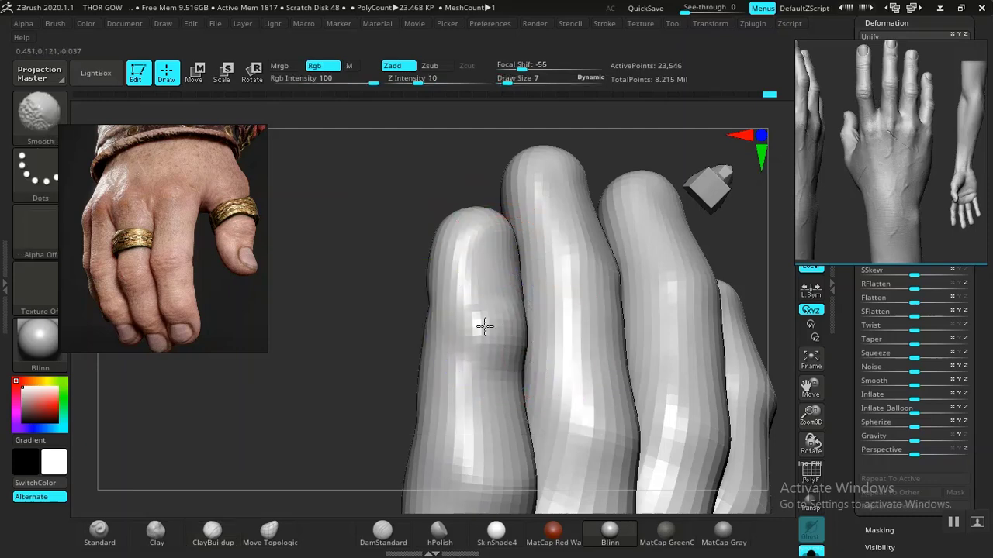
shift+drag(484, 326, 489, 338)
alt+right_drag(489, 475, 448, 359)
mouse_move(442, 356)
mouse_down()
mouse_move(446, 342)
mouse_move(475, 350)
mouse_move(472, 339)
mouse_move(536, 335)
mouse_up()
mouse_move(343, 324)
mouse_down()
mouse_move(290, 394)
mouse_move(223, 347)
mouse_move(518, 359)
mouse_move(540, 388)
mouse_up()
drag(534, 355, 570, 340)
drag(568, 300, 588, 296)
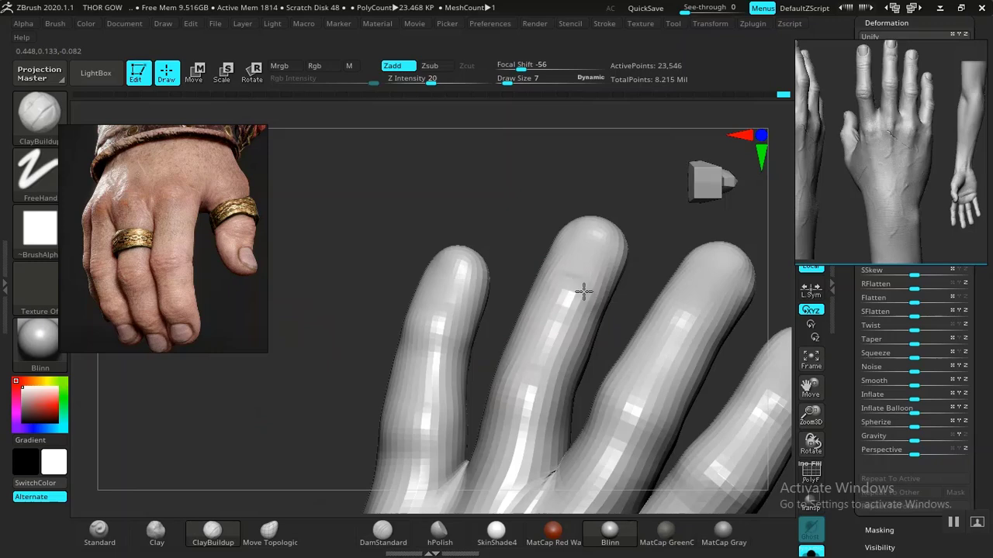
Refine the middle knuckles on the backs of the fingers with ClayBuildup, and smooth the raised areas
mouse_move(643, 225)
mouse_down()
mouse_move(682, 246)
mouse_move(607, 238)
mouse_move(540, 305)
mouse_up()
mouse_move(420, 296)
right_down()
mouse_move(569, 284)
mouse_move(464, 287)
right_up()
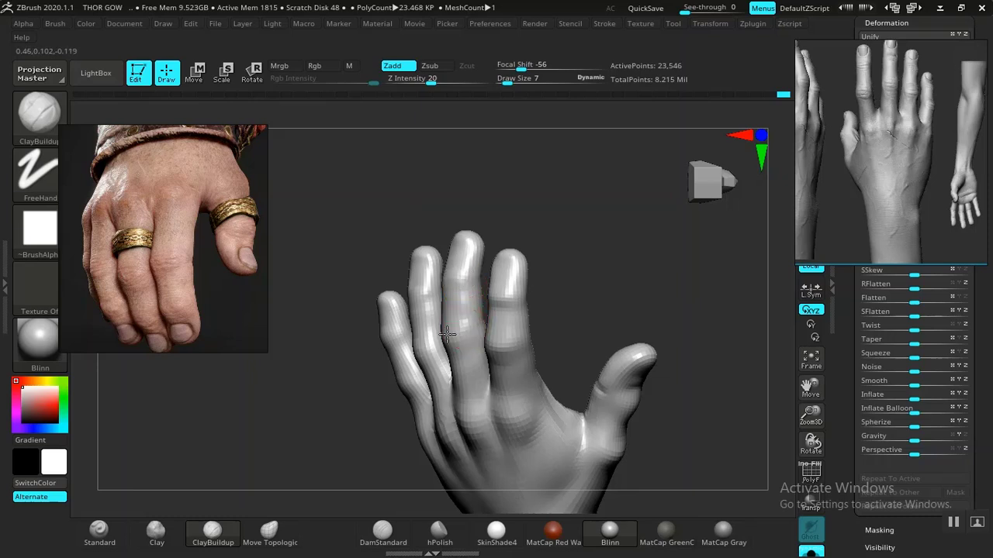
drag(573, 306, 616, 369)
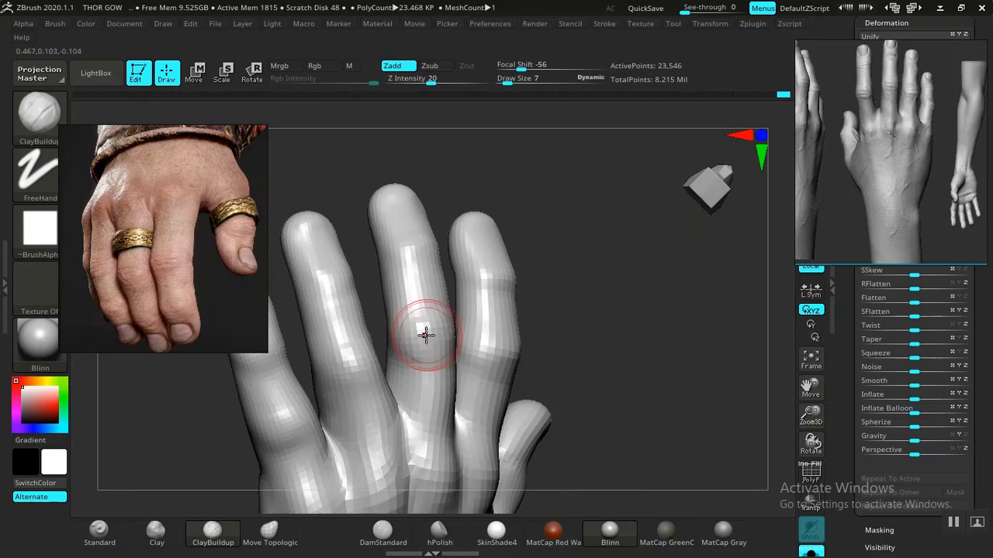
mouse_move(422, 333)
right_down()
mouse_move(581, 328)
mouse_move(475, 329)
right_up()
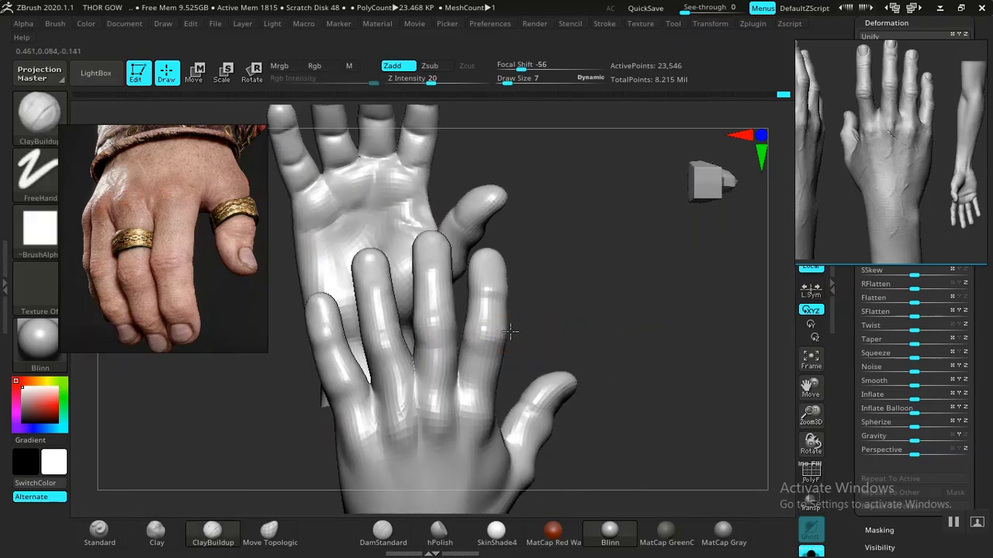
key(shift)
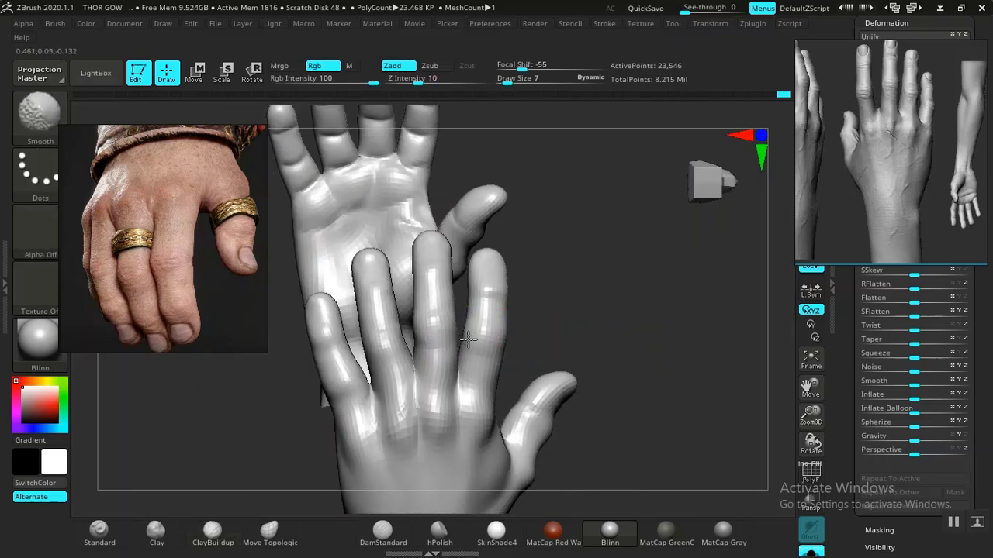
right_drag(469, 338, 532, 332)
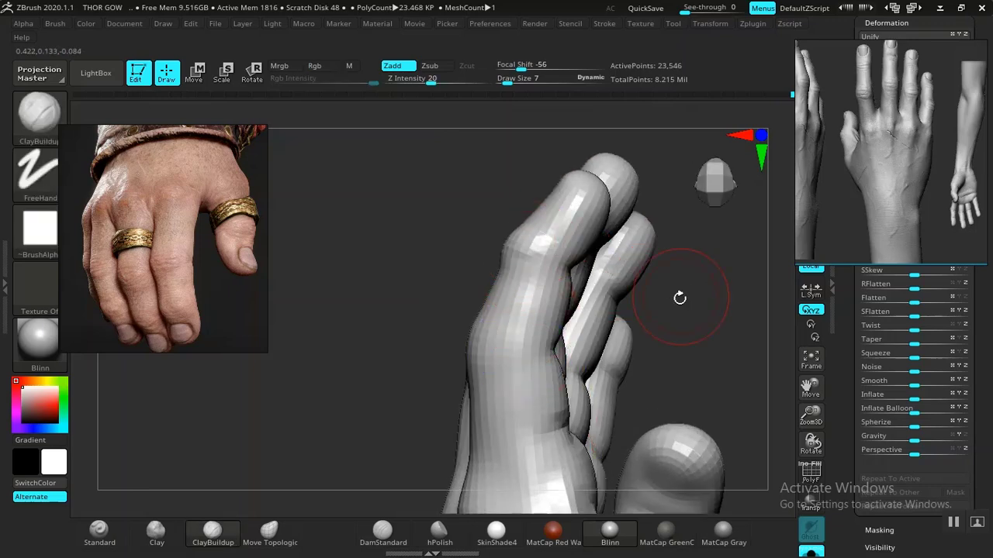
mouse_move(679, 298)
right_down()
mouse_move(749, 317)
mouse_move(727, 264)
mouse_move(480, 215)
mouse_move(527, 210)
mouse_move(468, 237)
mouse_move(423, 326)
mouse_move(361, 328)
mouse_move(507, 268)
mouse_move(470, 287)
mouse_move(547, 272)
right_up()
key(shift)
key(shift)
shift+drag(514, 379, 514, 378)
Carve the outline of the ring fingernail with DamStandard at draw size 4
click(383, 532)
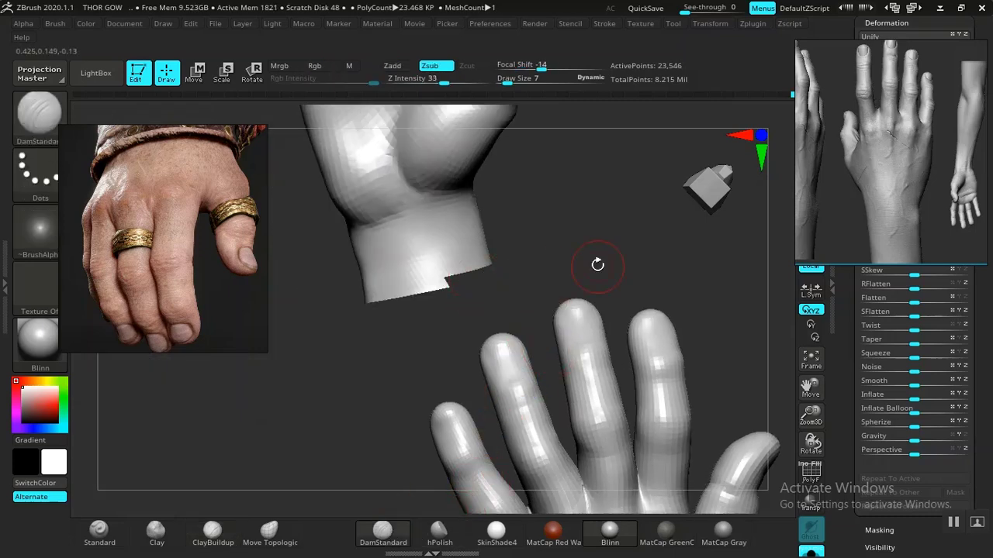
mouse_move(598, 262)
right_down()
mouse_move(587, 214)
mouse_move(610, 377)
mouse_move(579, 361)
right_up()
alt+right_drag(557, 235, 588, 262)
key(s)
drag(559, 256, 553, 257)
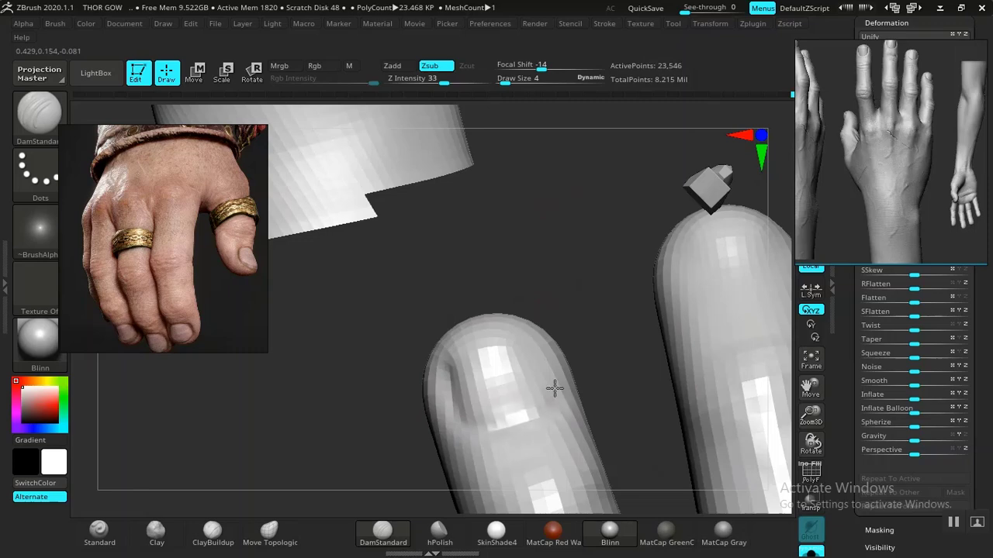
Carve the side and base outlines of the middle and index fingernails with DamStandard
mouse_move(608, 332)
right_down()
mouse_move(576, 306)
mouse_move(445, 277)
mouse_move(492, 244)
mouse_move(497, 226)
mouse_move(547, 449)
mouse_move(501, 328)
mouse_move(532, 300)
mouse_move(508, 289)
right_up()
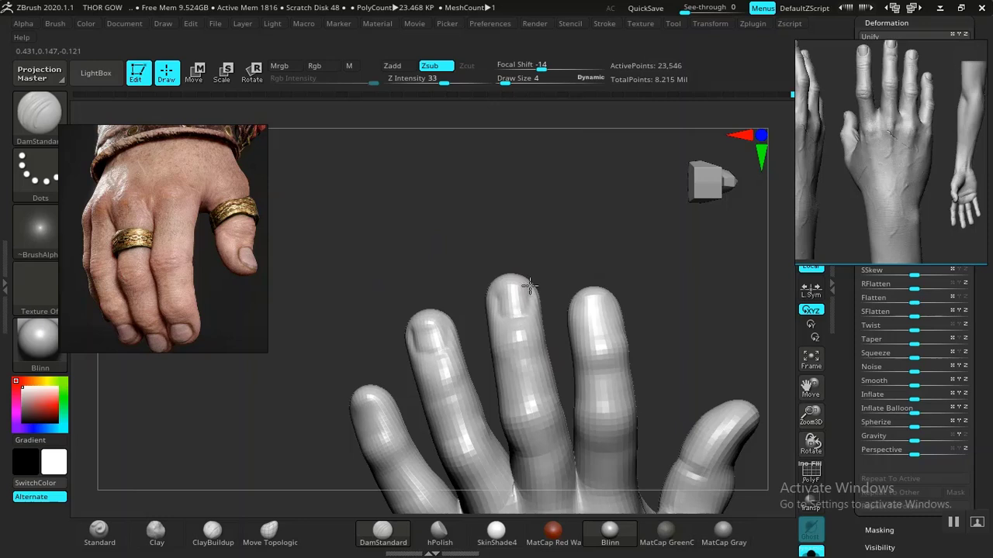
alt+drag(580, 274, 478, 285)
alt+drag(545, 286, 596, 441)
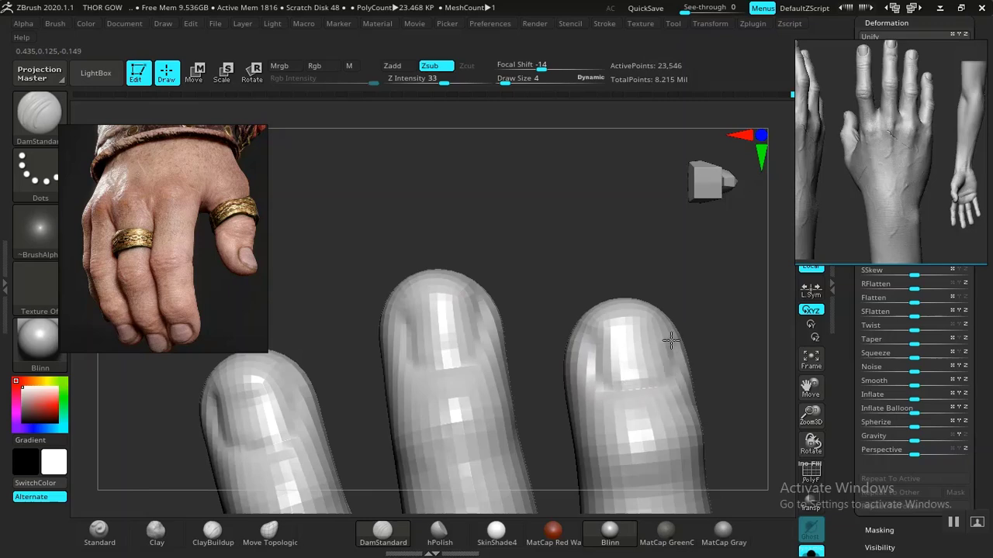
alt+drag(723, 337, 618, 183)
alt+drag(681, 271, 625, 148)
Carve the outline of the little fingernail, undo the last stroke, and recarve the nail's edge
alt+drag(336, 195, 491, 346)
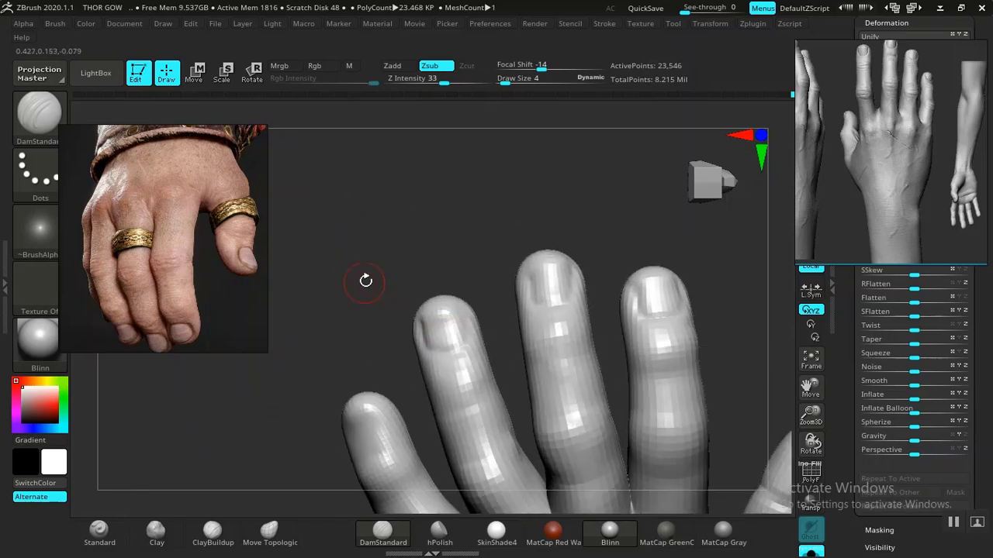
drag(366, 280, 481, 405)
alt+drag(412, 210, 652, 133)
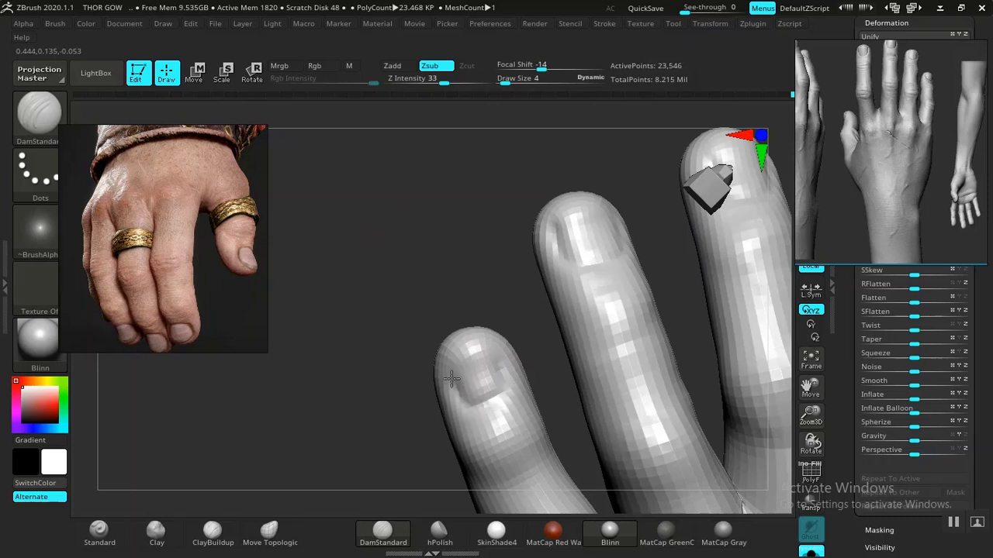
key(ctrl+z)
drag(463, 365, 499, 354)
Carve the tip edges of the ring, middle and index fingernails with DamStandard
alt+drag(468, 242, 417, 297)
drag(506, 241, 496, 299)
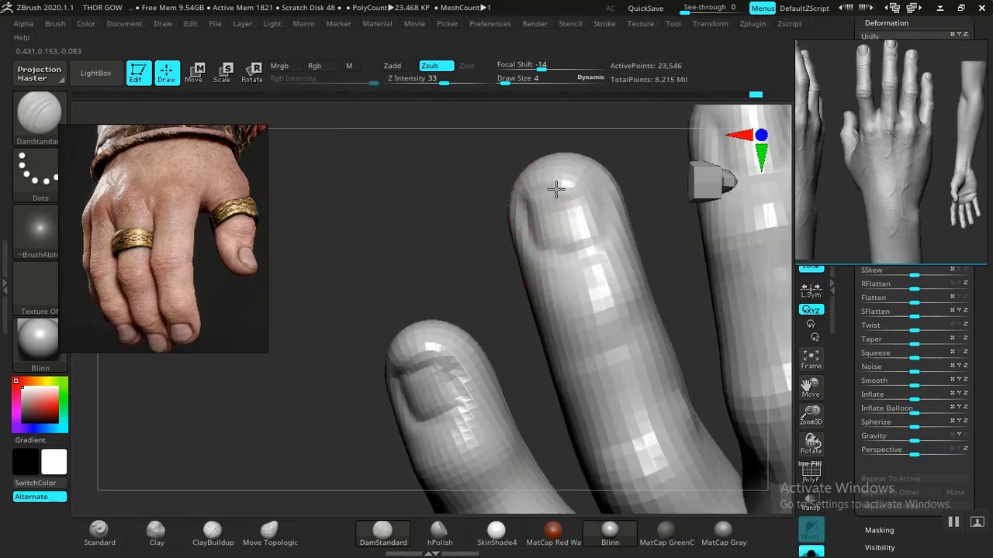
alt+drag(288, 307, 239, 337)
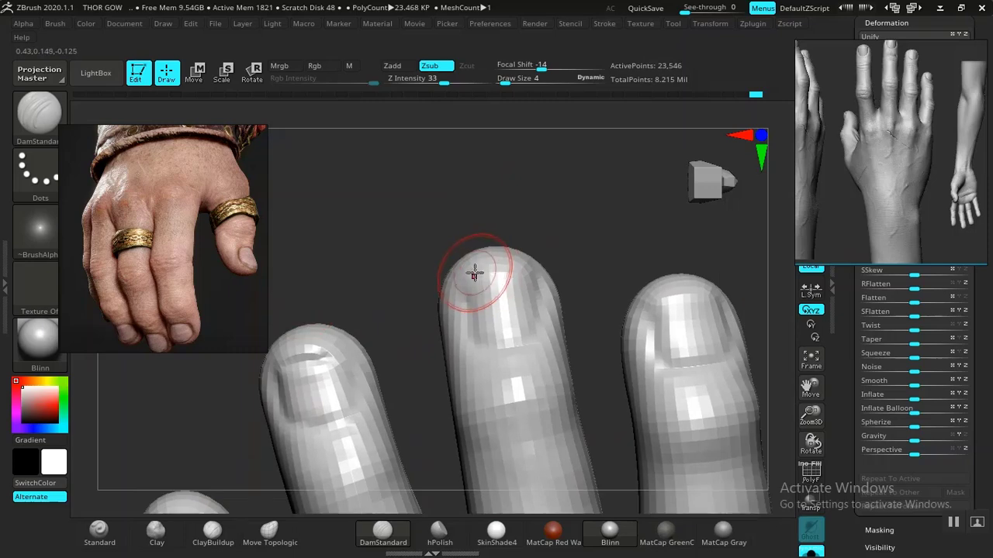
alt+drag(623, 237, 426, 276)
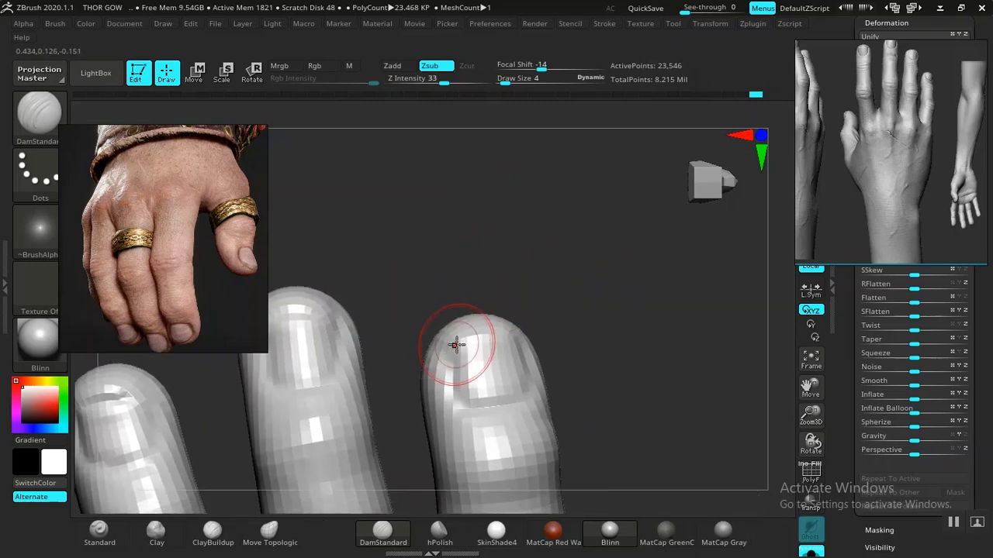
Carve the thumbnail's outline with DamStandard and smooth the area around its base
drag(588, 355, 521, 302)
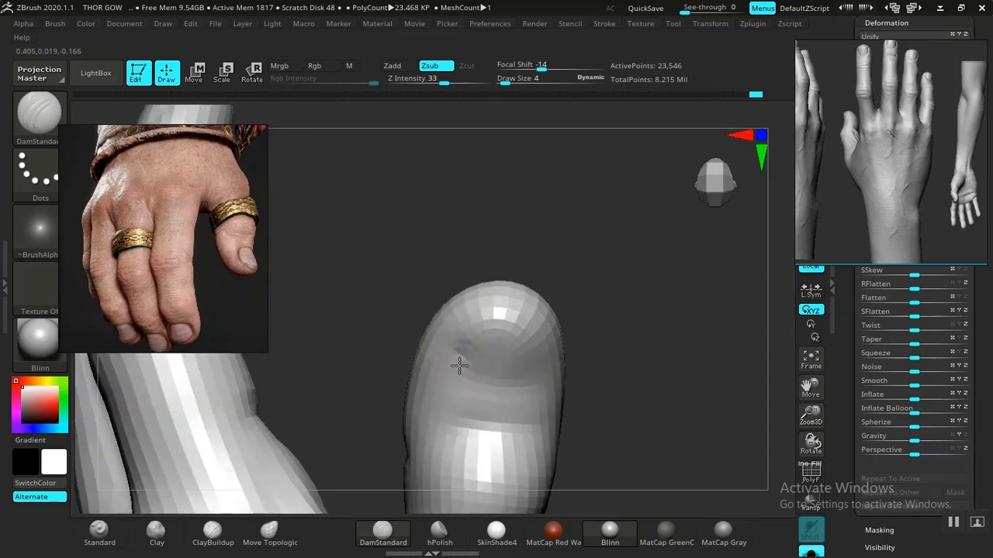
shift+drag(481, 403, 472, 372)
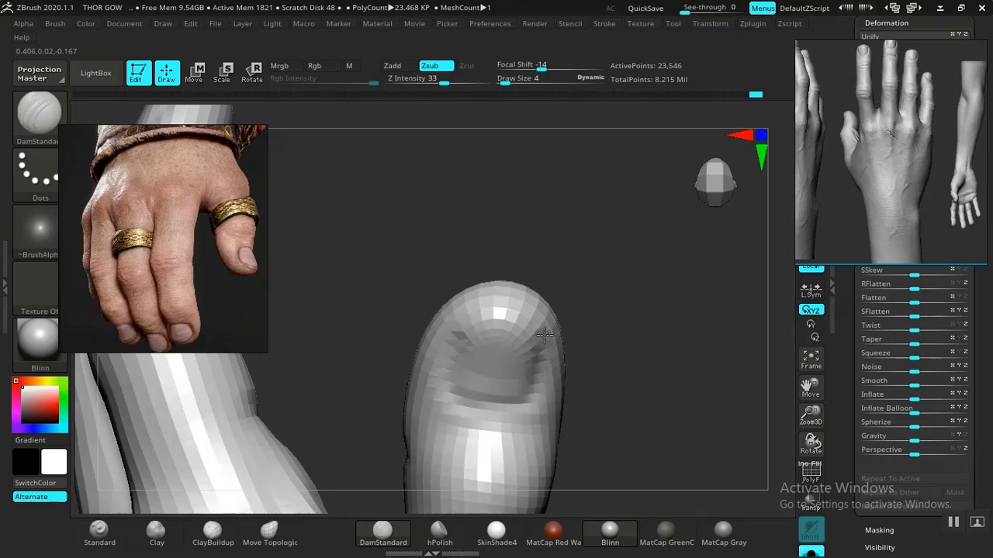
mouse_move(663, 401)
alt+mouse_down()
mouse_move(567, 339)
mouse_move(583, 239)
mouse_move(609, 270)
mouse_move(592, 304)
mouse_move(620, 315)
mouse_move(576, 306)
mouse_move(606, 402)
mouse_move(587, 281)
mouse_move(685, 258)
mouse_move(543, 279)
alt+mouse_up()
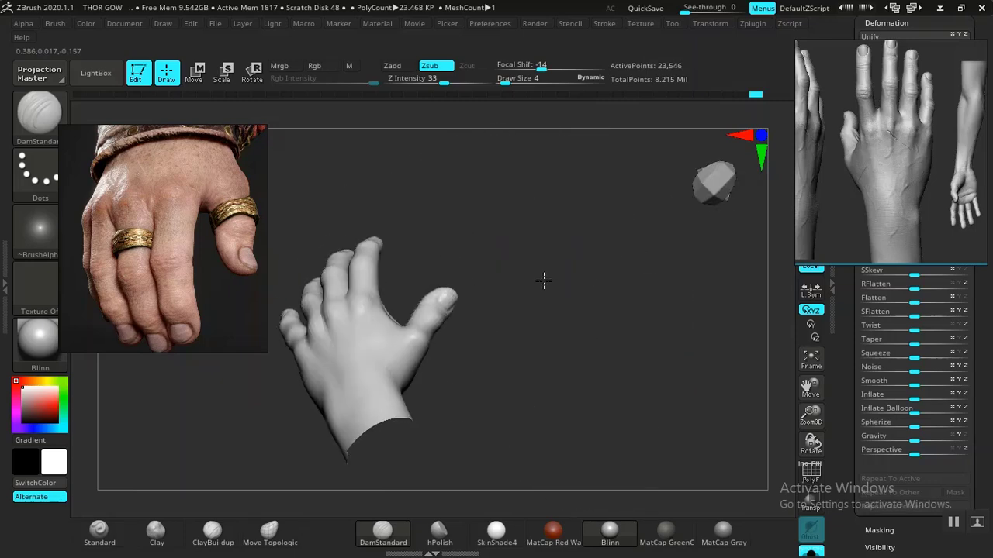
Unhide the rest of the body around the isolated hands
ctrl+shift+click(625, 297)
drag(633, 325, 481, 369)
mouse_move(283, 470)
mouse_down()
mouse_move(427, 479)
mouse_move(682, 377)
mouse_move(724, 350)
mouse_move(572, 310)
mouse_move(552, 390)
mouse_move(618, 357)
mouse_move(545, 292)
mouse_move(590, 387)
mouse_move(577, 350)
mouse_move(634, 328)
mouse_move(525, 317)
mouse_move(579, 332)
mouse_move(344, 338)
mouse_move(352, 330)
mouse_move(294, 410)
mouse_move(560, 343)
mouse_move(574, 317)
mouse_move(551, 301)
mouse_move(672, 302)
mouse_move(636, 290)
mouse_move(647, 307)
mouse_move(616, 284)
mouse_move(628, 353)
mouse_move(627, 310)
mouse_move(693, 312)
mouse_up()
key(ctrl+shift)
ctrl+shift+click(440, 291)
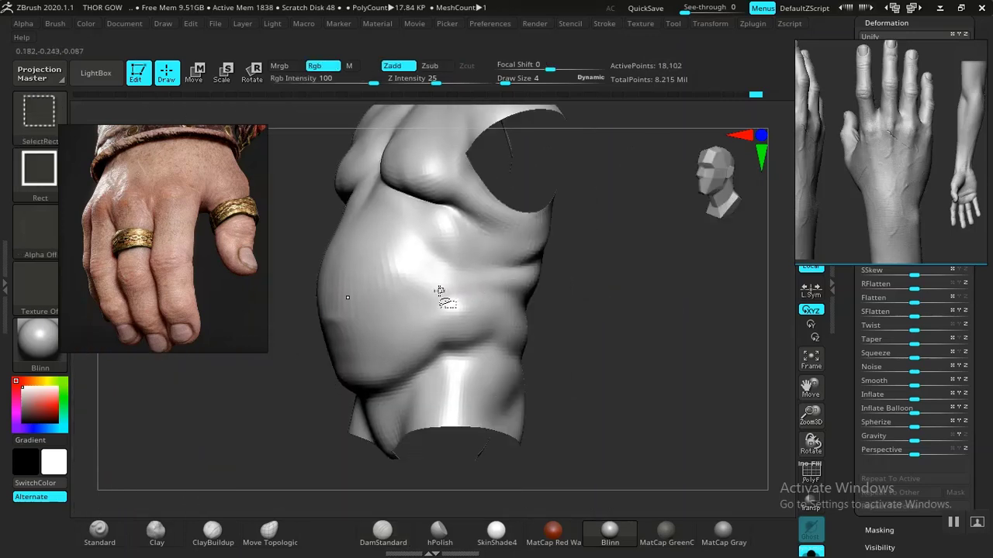
ctrl+shift+click(458, 295)
ctrl+shift+click(577, 290)
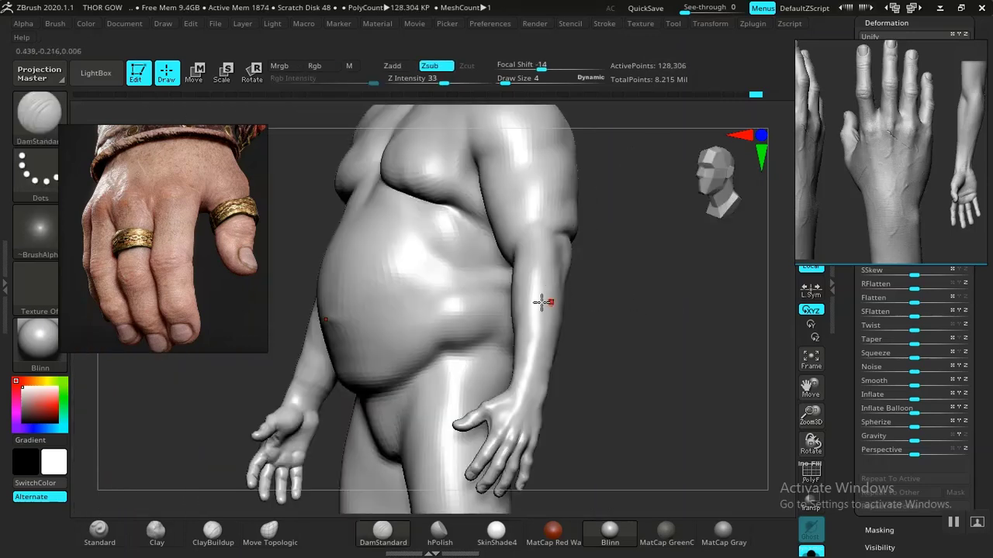
Hide the legs and the remaining polygroups, leaving only the torso, arms and hands visible
ctrl+shift+click(549, 293)
ctrl+shift+click(449, 289)
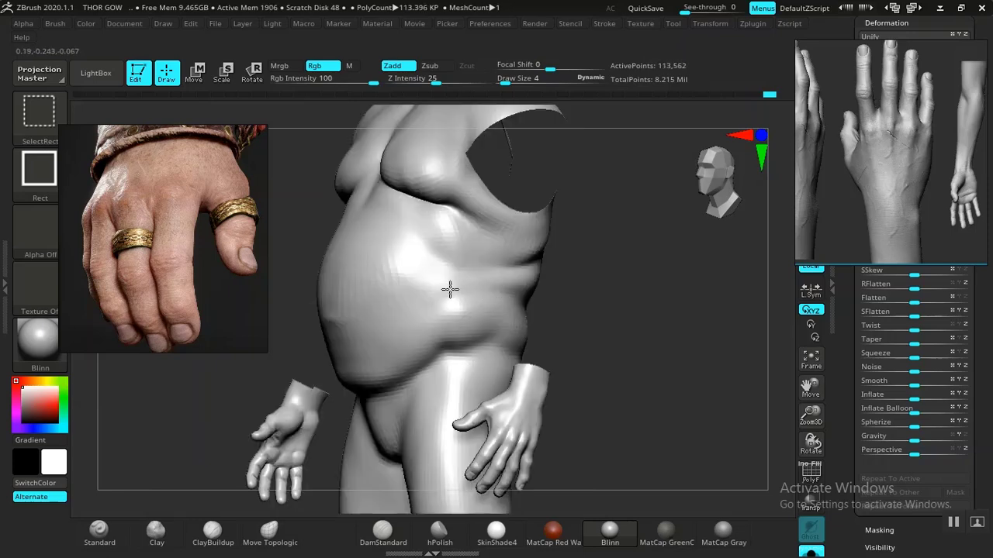
ctrl+alt+shift+click(528, 393)
ctrl+shift+drag(637, 323, 656, 378)
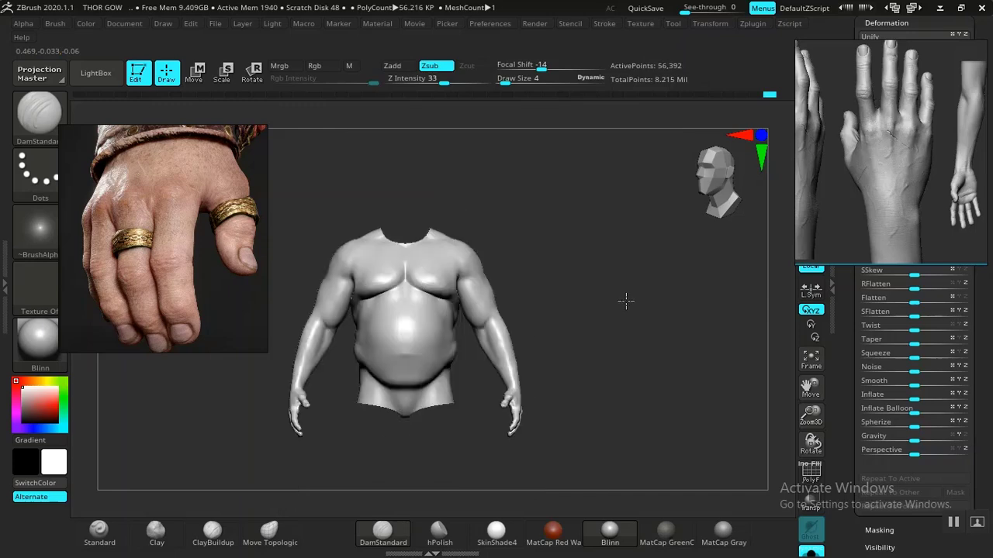
drag(627, 299, 579, 281)
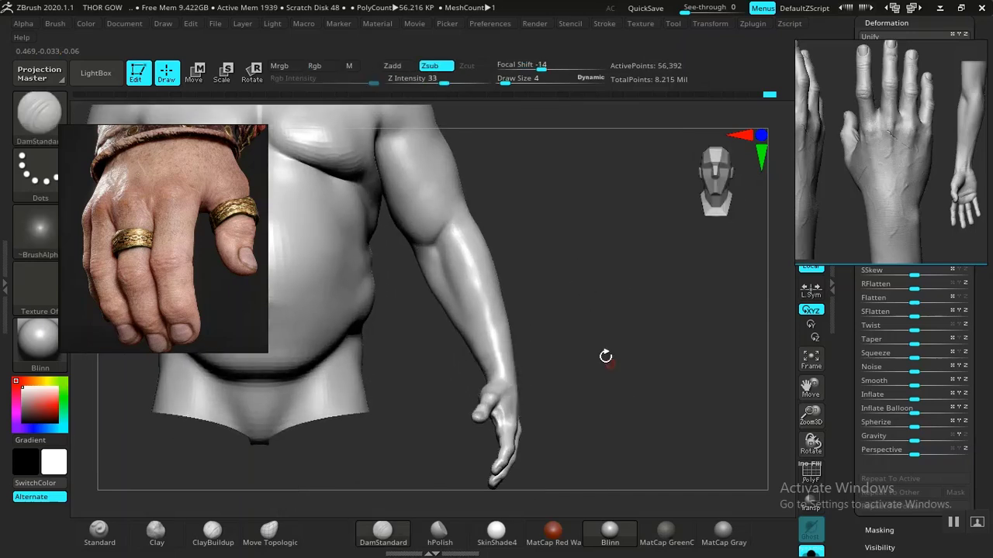
mouse_move(605, 356)
mouse_down()
mouse_move(625, 312)
mouse_move(636, 312)
mouse_move(638, 275)
mouse_move(634, 306)
mouse_move(563, 312)
mouse_move(612, 316)
mouse_move(590, 277)
mouse_move(591, 235)
mouse_move(626, 299)
mouse_move(654, 417)
mouse_move(696, 345)
mouse_move(644, 401)
mouse_move(618, 278)
mouse_move(667, 328)
mouse_move(549, 403)
mouse_up()
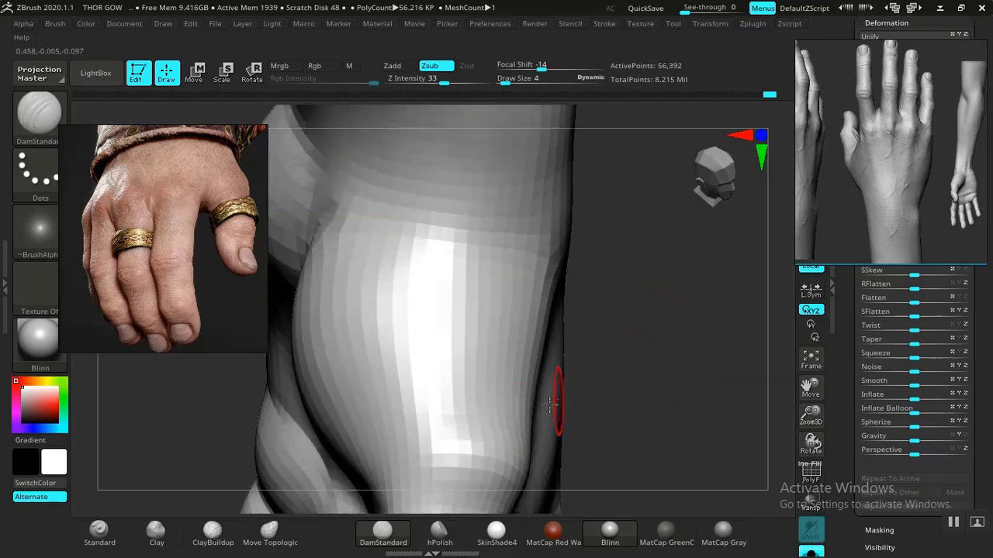
Build up the thumb's base knuckle with ClayBuildup at draw size 10, and smooth it into the back of the hand
click(213, 535)
key(space)
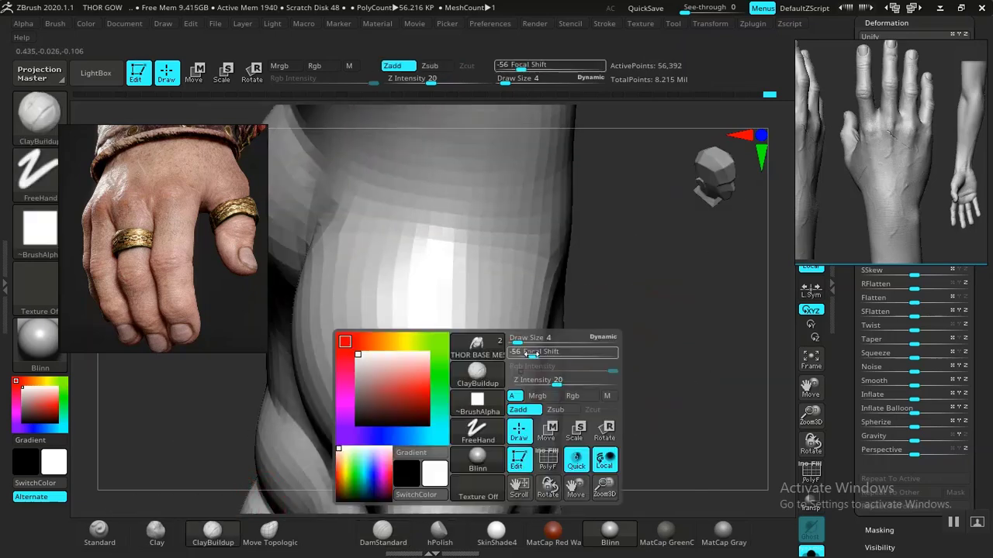
drag(526, 338, 521, 338)
mouse_move(632, 299)
mouse_down()
mouse_move(666, 281)
mouse_move(648, 350)
mouse_move(613, 407)
mouse_up()
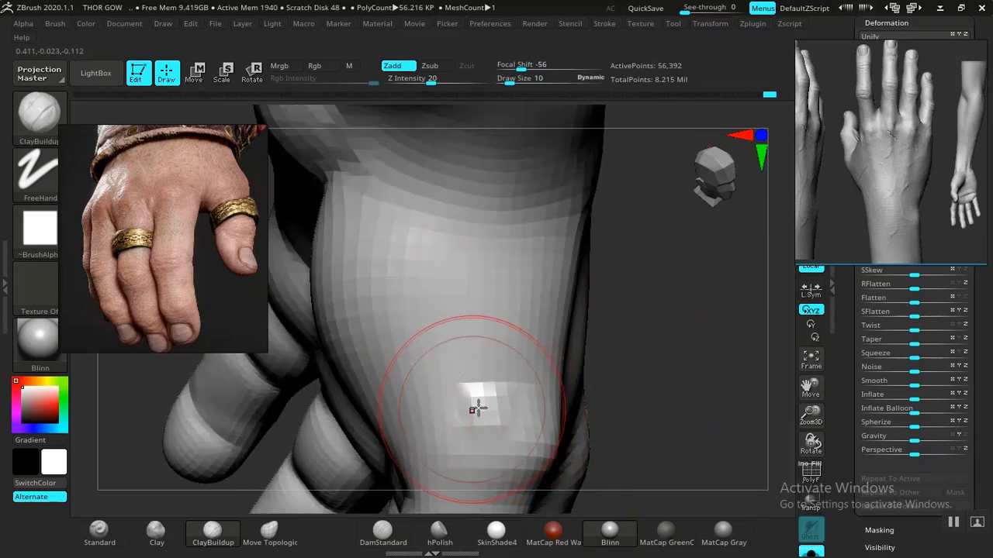
key(shift)
mouse_move(675, 373)
mouse_down()
mouse_move(688, 313)
mouse_move(623, 276)
mouse_move(615, 259)
mouse_move(632, 244)
mouse_move(631, 355)
mouse_move(484, 407)
mouse_up()
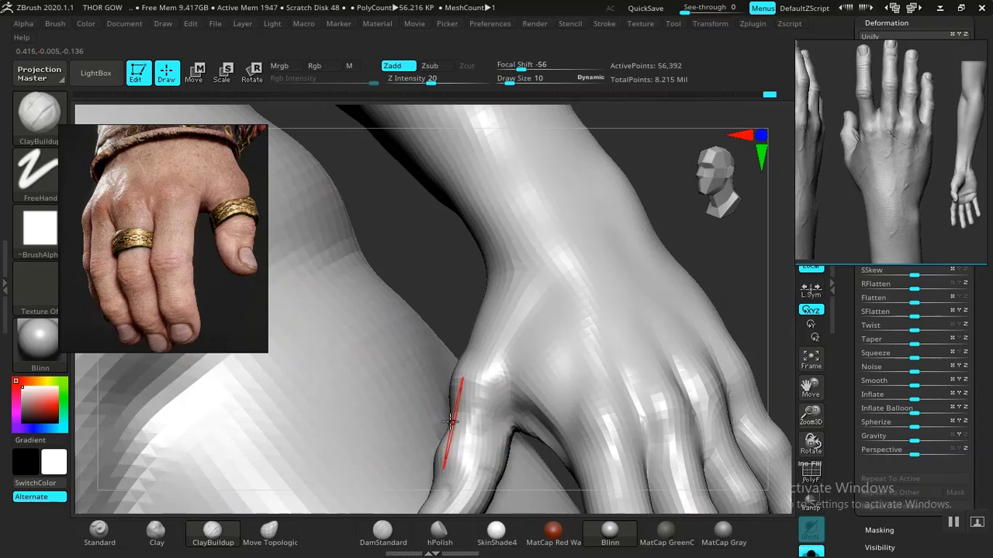
key(shift)
shift+drag(470, 385, 490, 382)
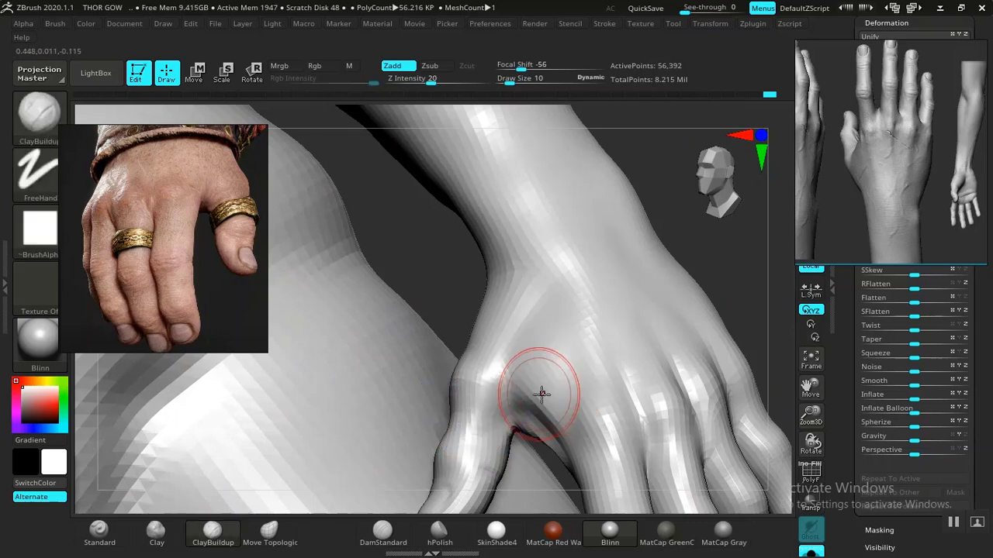
key(shift)
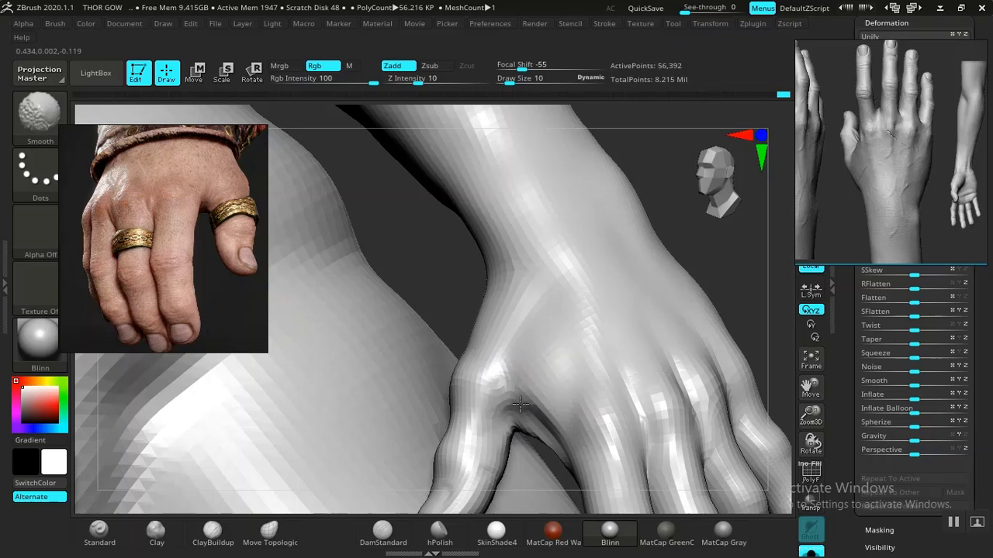
Build up the little finger's middle knuckle with ClayBuildup and soften the added clay
mouse_move(747, 268)
alt+mouse_down()
mouse_move(603, 178)
mouse_move(626, 301)
mouse_move(559, 321)
mouse_move(641, 315)
mouse_move(514, 277)
mouse_move(539, 230)
mouse_move(602, 504)
alt+mouse_up()
mouse_move(552, 264)
mouse_down()
mouse_move(509, 259)
mouse_move(570, 351)
mouse_move(705, 277)
mouse_move(609, 288)
mouse_move(591, 261)
mouse_move(521, 358)
mouse_up()
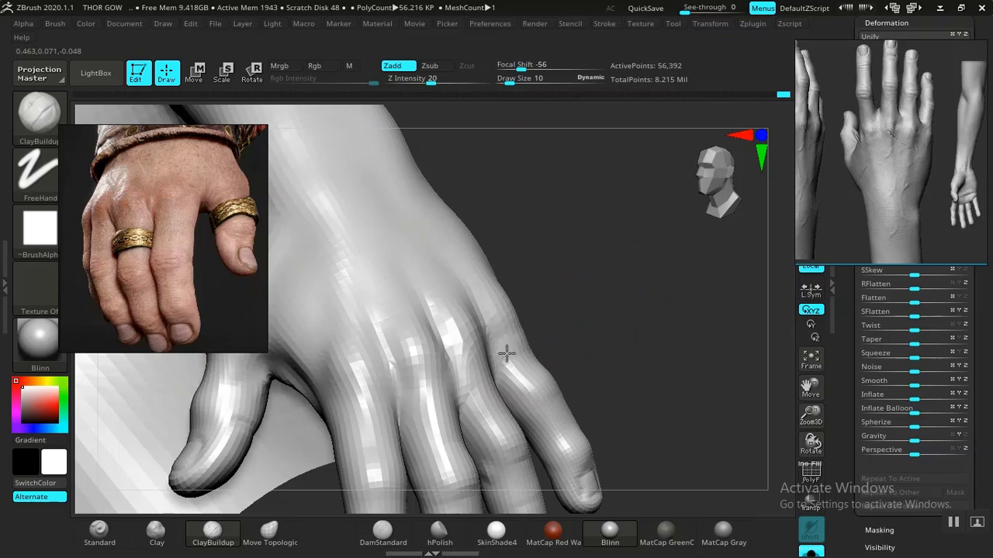
mouse_move(627, 343)
mouse_down()
mouse_move(625, 295)
mouse_move(602, 284)
mouse_move(665, 472)
mouse_move(642, 348)
mouse_move(559, 398)
mouse_move(495, 349)
mouse_up()
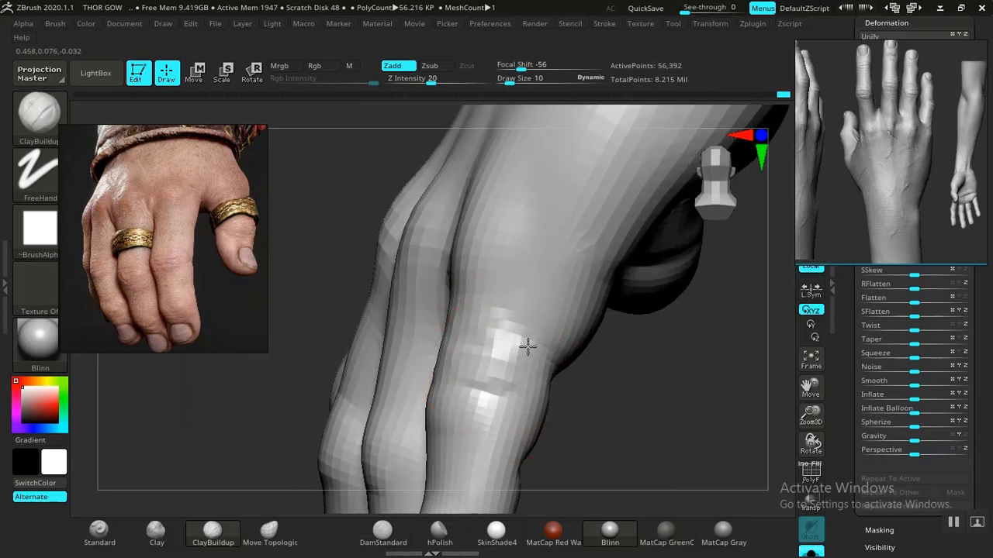
key(shift)
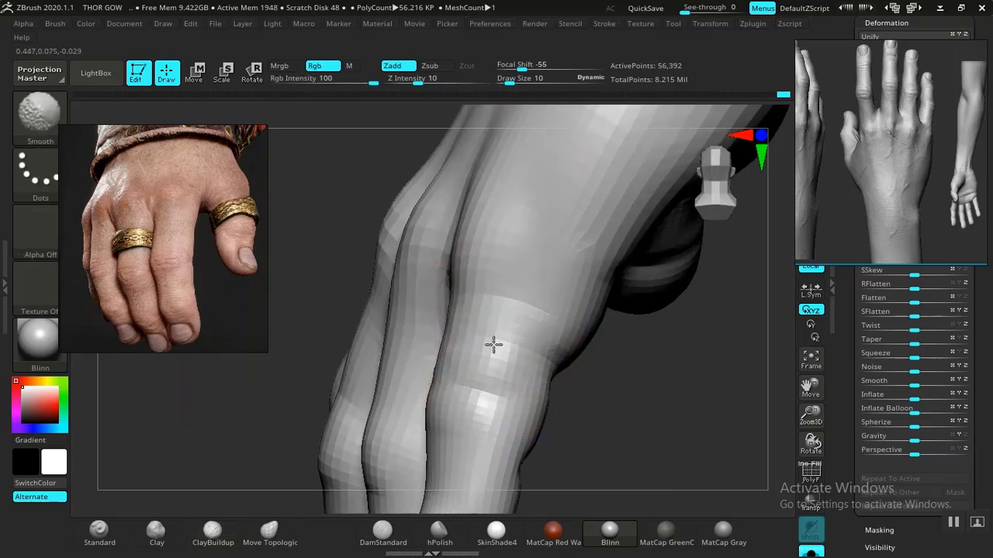
mouse_move(604, 394)
mouse_down()
mouse_move(664, 381)
mouse_move(455, 347)
mouse_move(508, 389)
mouse_up()
drag(687, 310, 597, 317)
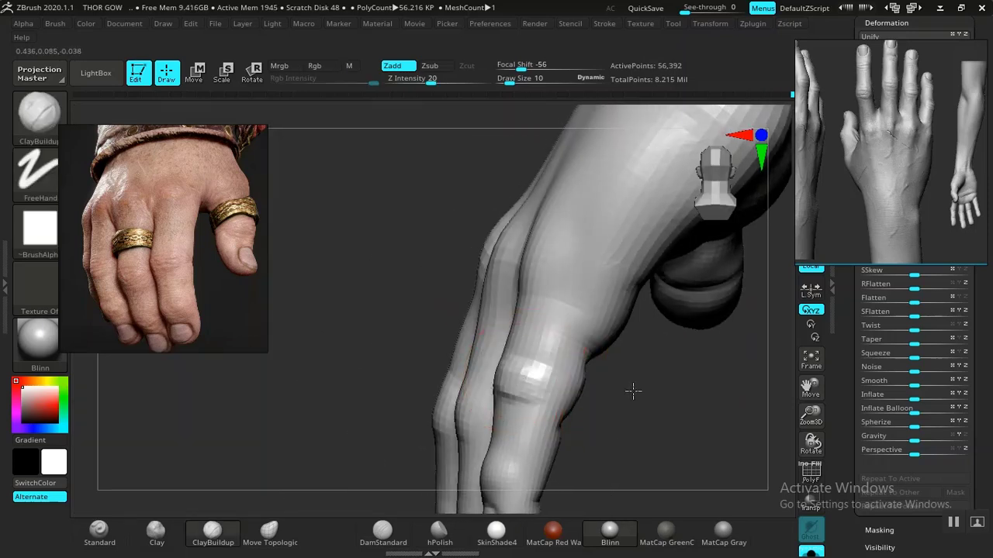
Smooth the crease and bulge around the little finger's middle knuckle from the back and outer side
mouse_move(633, 390)
mouse_down()
mouse_move(616, 401)
mouse_move(504, 365)
mouse_up()
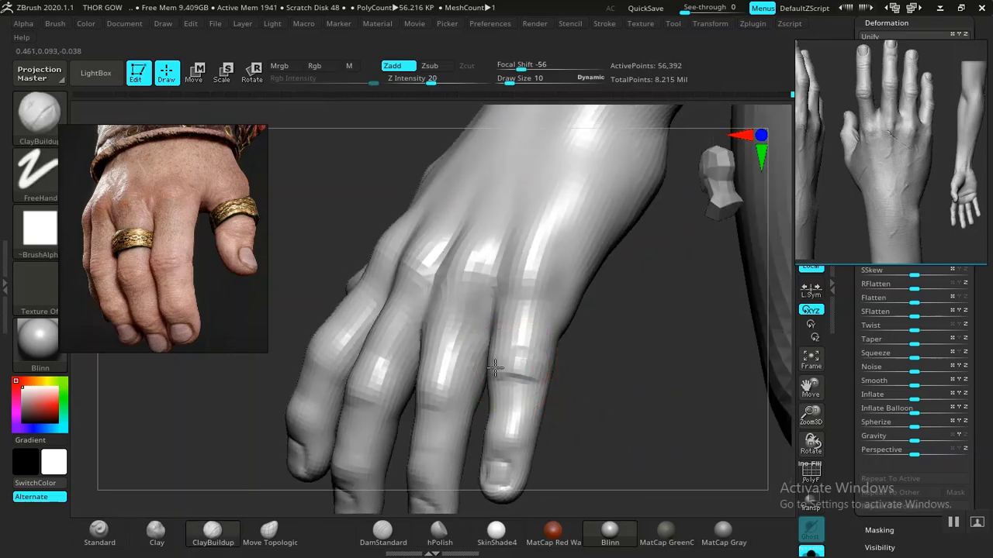
key(shift)
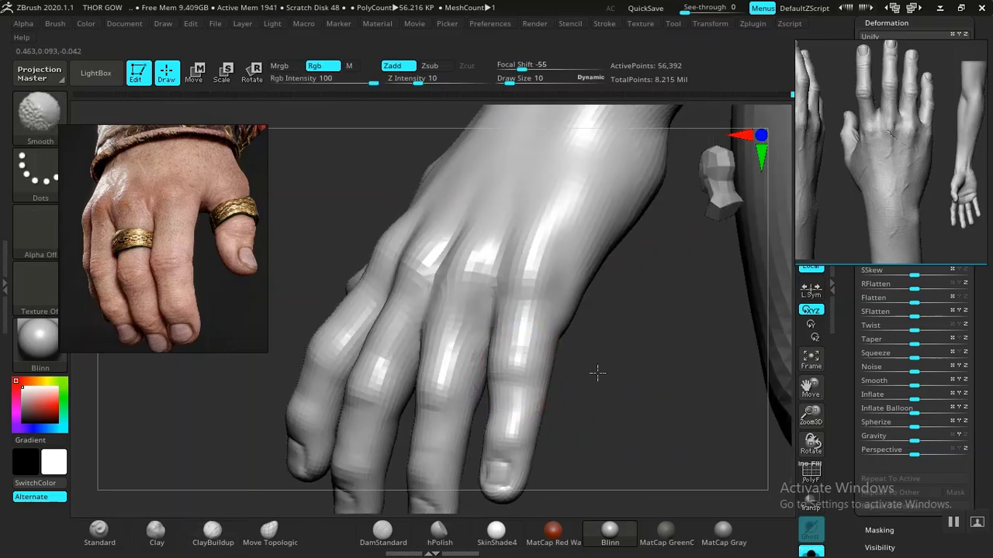
mouse_move(597, 373)
alt+mouse_down()
mouse_move(421, 222)
mouse_move(408, 290)
mouse_move(423, 329)
mouse_move(432, 308)
mouse_move(461, 295)
mouse_move(605, 339)
mouse_move(630, 394)
alt+mouse_up()
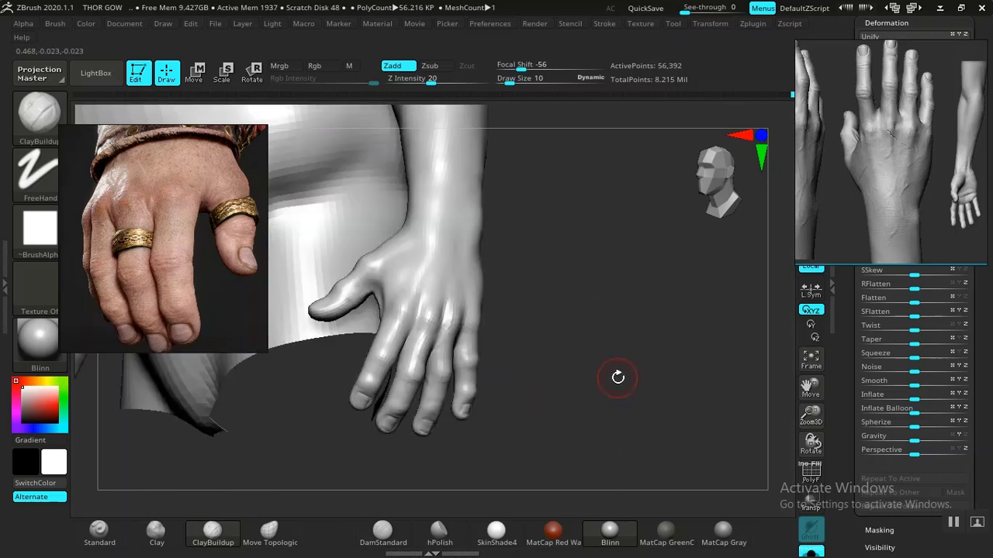
mouse_move(567, 344)
alt+mouse_down()
mouse_move(554, 331)
mouse_move(647, 508)
mouse_move(570, 352)
mouse_move(603, 441)
mouse_move(578, 380)
alt+mouse_up()
shift+drag(470, 331, 483, 319)
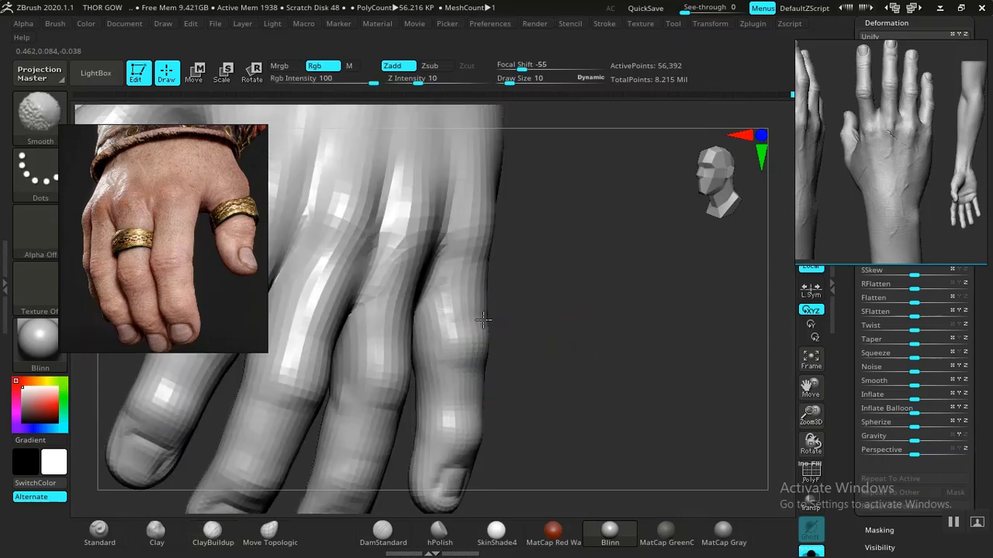
Undo the last palm stroke and fill out the palm pads below the little and ring fingers with Clay
alt+drag(580, 346, 556, 267)
mouse_move(558, 308)
alt+mouse_down()
mouse_move(601, 332)
mouse_move(614, 428)
alt+mouse_up()
alt+drag(596, 312, 617, 336)
mouse_move(616, 335)
mouse_down()
mouse_move(596, 322)
mouse_move(651, 339)
mouse_move(722, 330)
mouse_move(707, 331)
mouse_move(697, 312)
mouse_move(613, 341)
mouse_up()
mouse_move(689, 280)
mouse_down()
mouse_move(660, 390)
mouse_move(454, 343)
mouse_move(308, 380)
mouse_move(590, 368)
mouse_up()
key(ctrl+z)
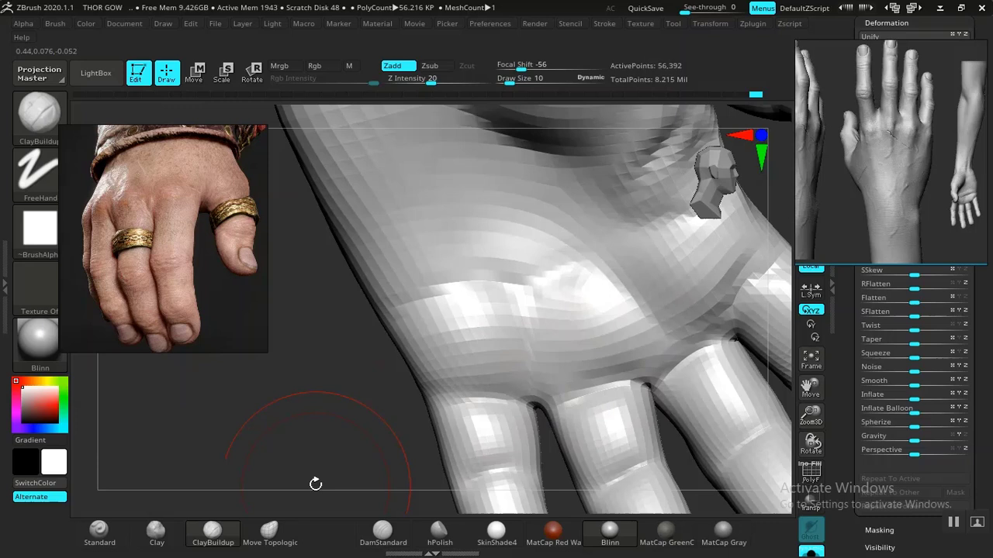
click(158, 532)
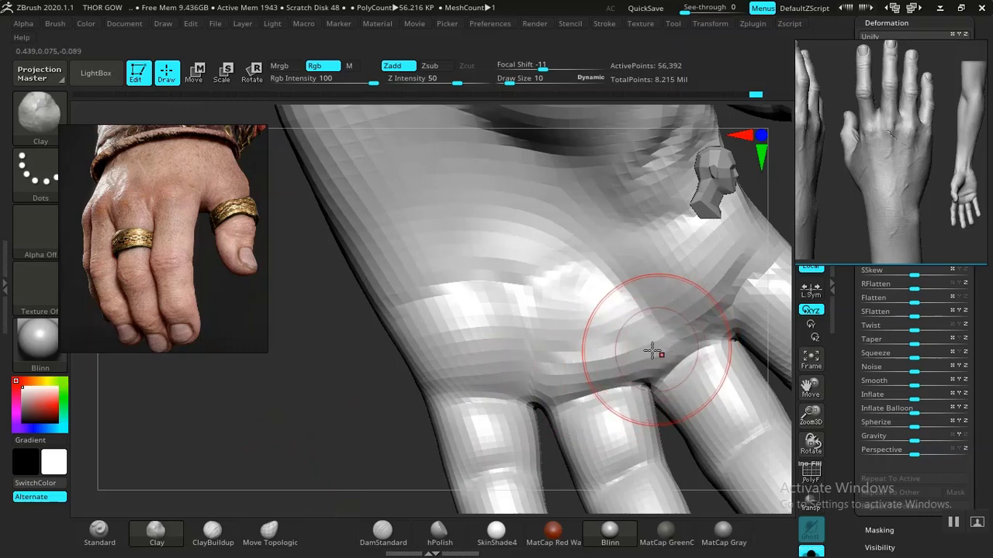
drag(458, 378, 431, 357)
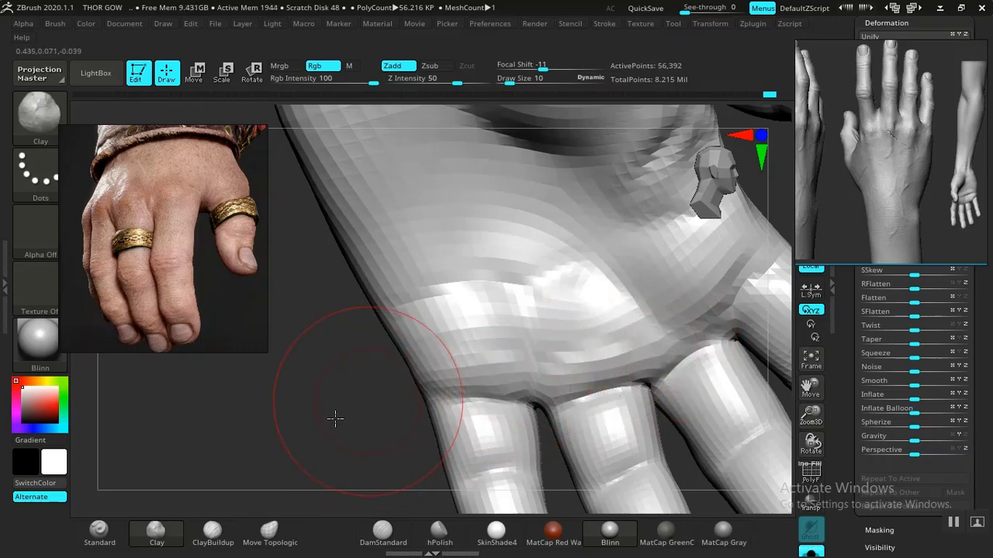
alt+drag(334, 419, 183, 485)
drag(414, 423, 492, 394)
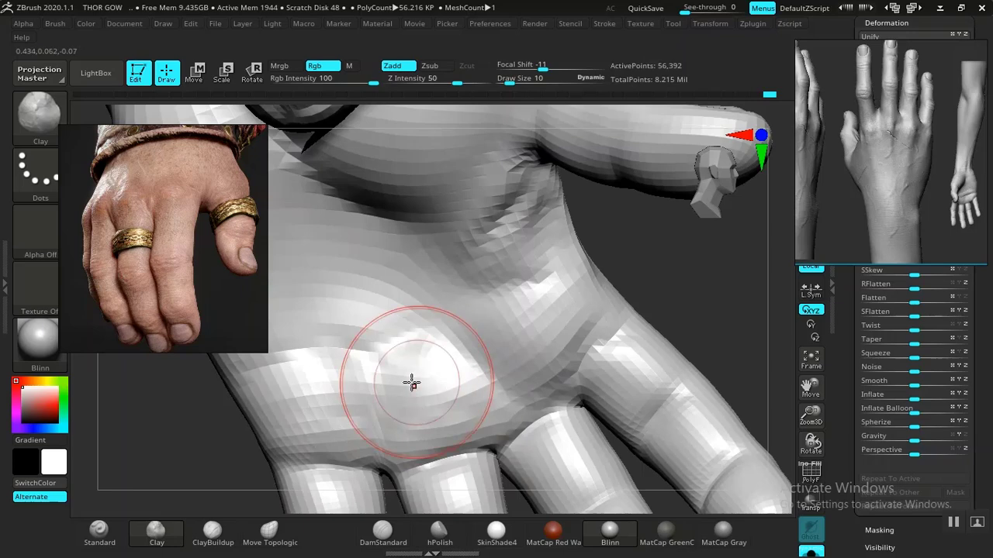
Build up the palm pad below the middle and index fingers with Clay, blending it into the index finger's base
drag(623, 332, 575, 340)
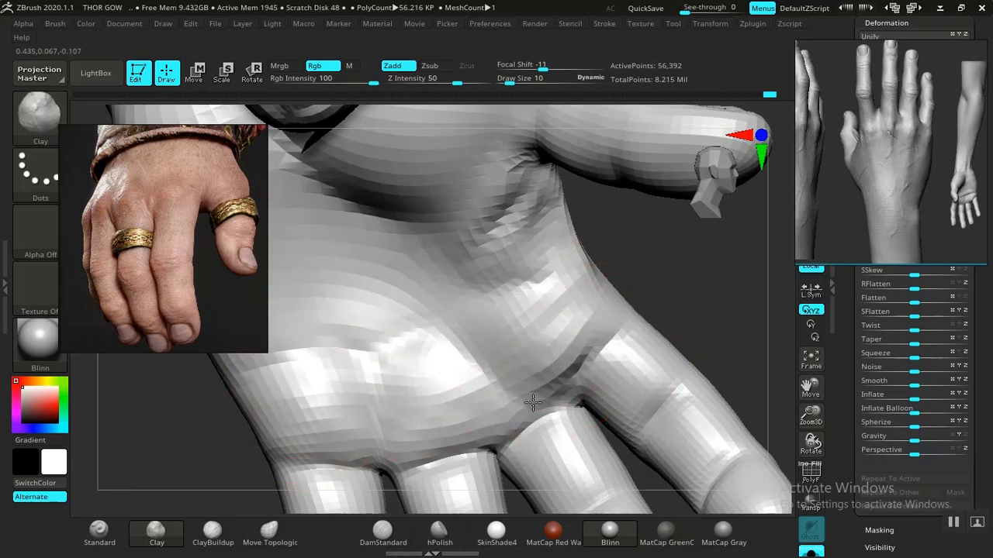
drag(532, 401, 524, 392)
drag(552, 360, 610, 323)
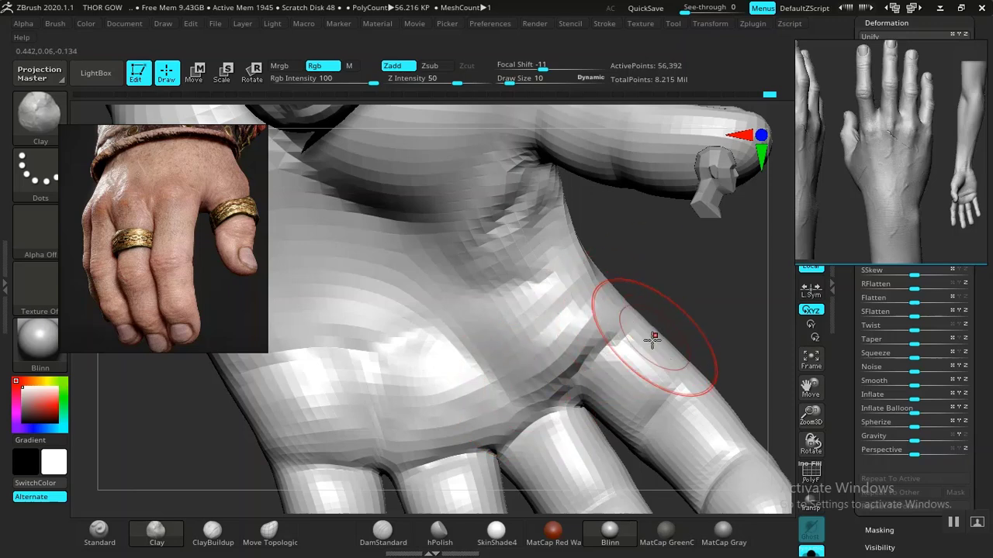
mouse_move(520, 418)
mouse_down()
mouse_move(512, 397)
mouse_move(527, 365)
mouse_up()
drag(594, 332, 637, 326)
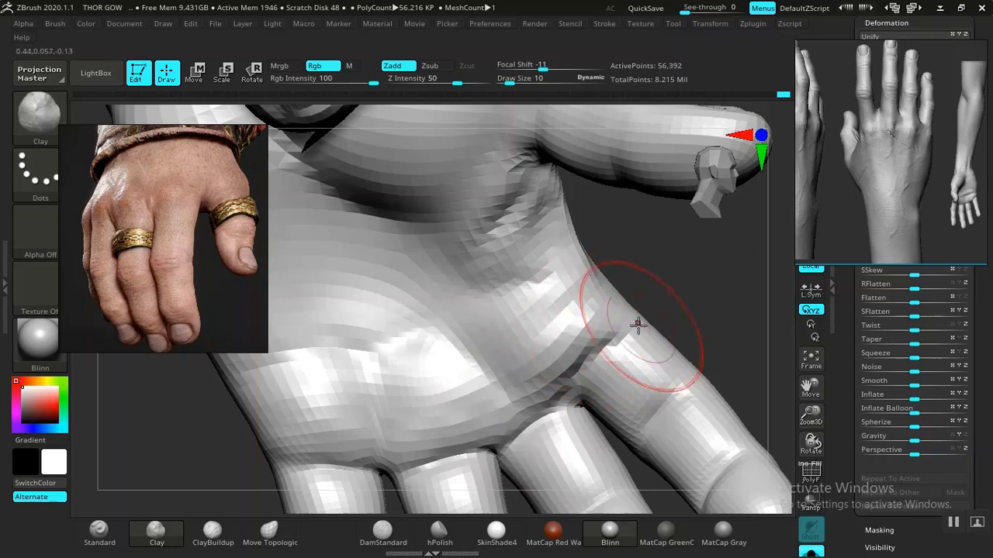
Carve the creases where the fingers meet the palm with DamStandard
click(383, 532)
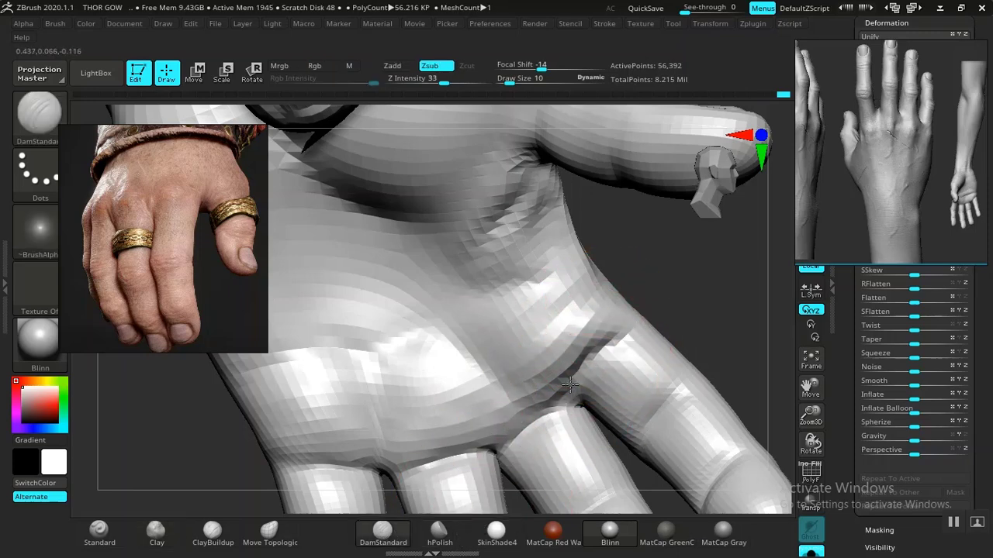
drag(570, 384, 533, 407)
drag(463, 447, 459, 447)
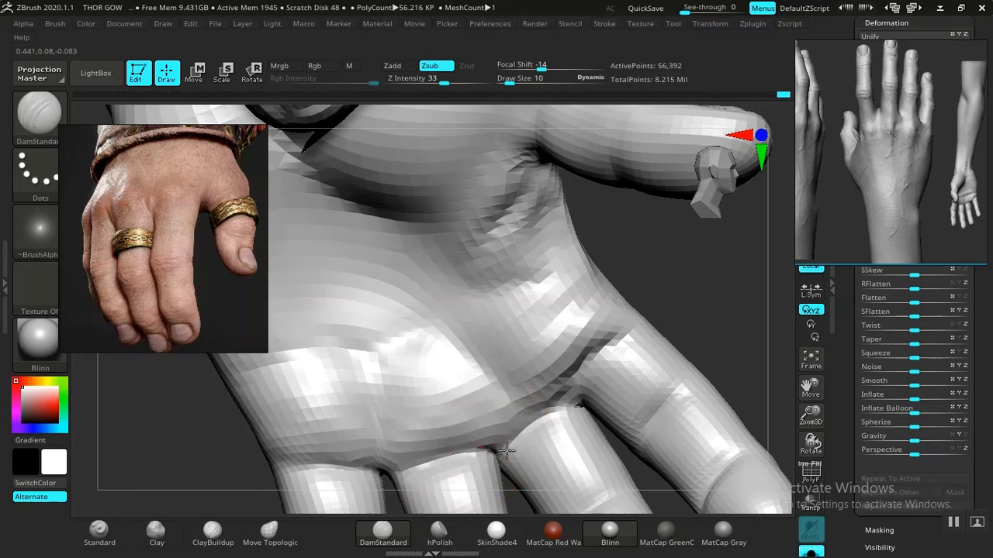
drag(308, 450, 356, 464)
click(157, 532)
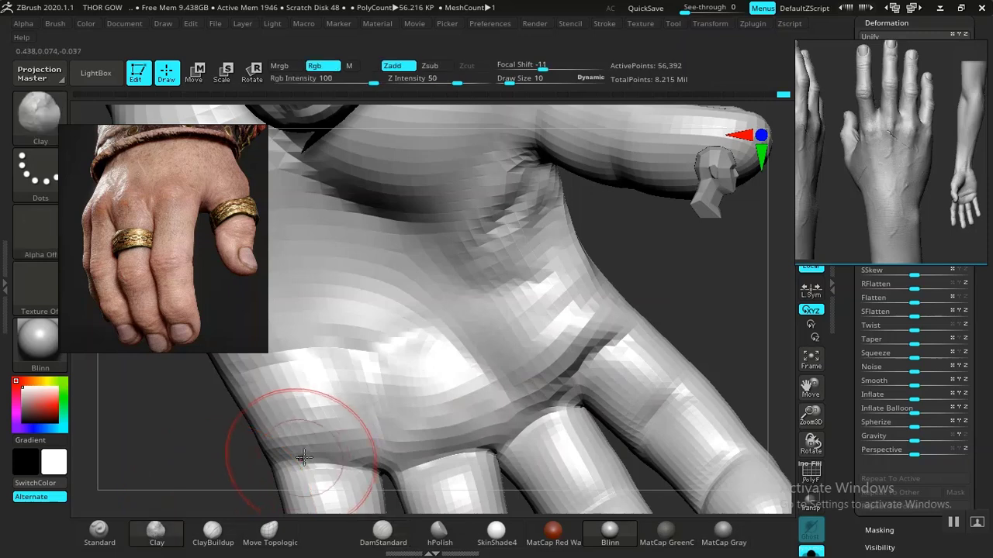
drag(342, 460, 360, 465)
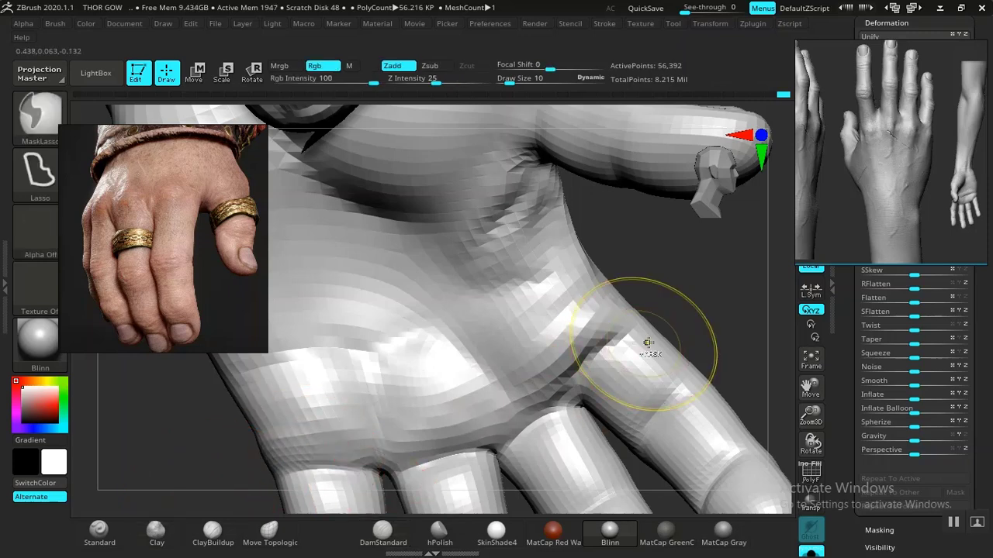
key(ctrl+z)
mouse_move(623, 233)
alt+mouse_down()
mouse_move(551, 352)
mouse_move(481, 370)
mouse_move(321, 364)
mouse_move(501, 107)
mouse_move(543, 184)
mouse_move(558, 169)
mouse_move(535, 210)
alt+mouse_up()
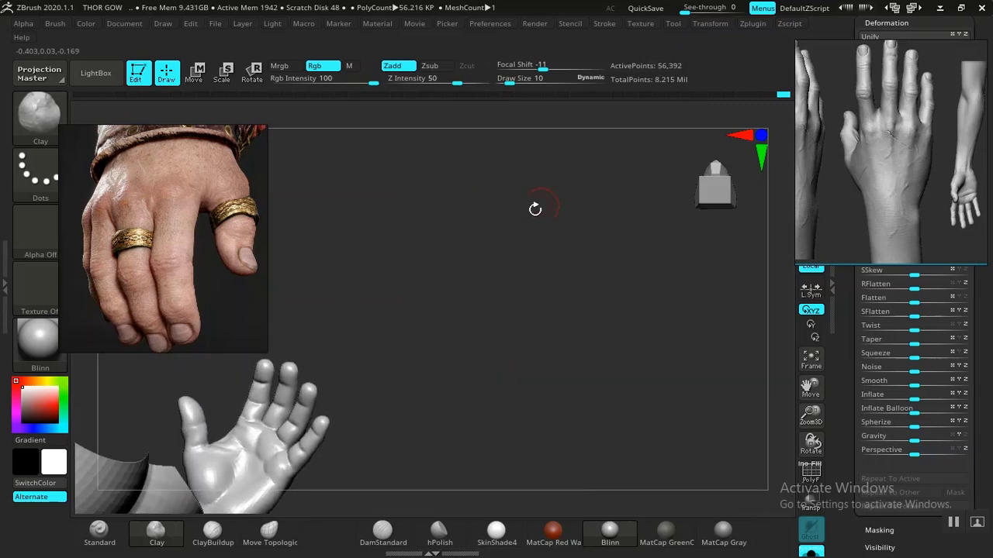
drag(418, 323, 737, 368)
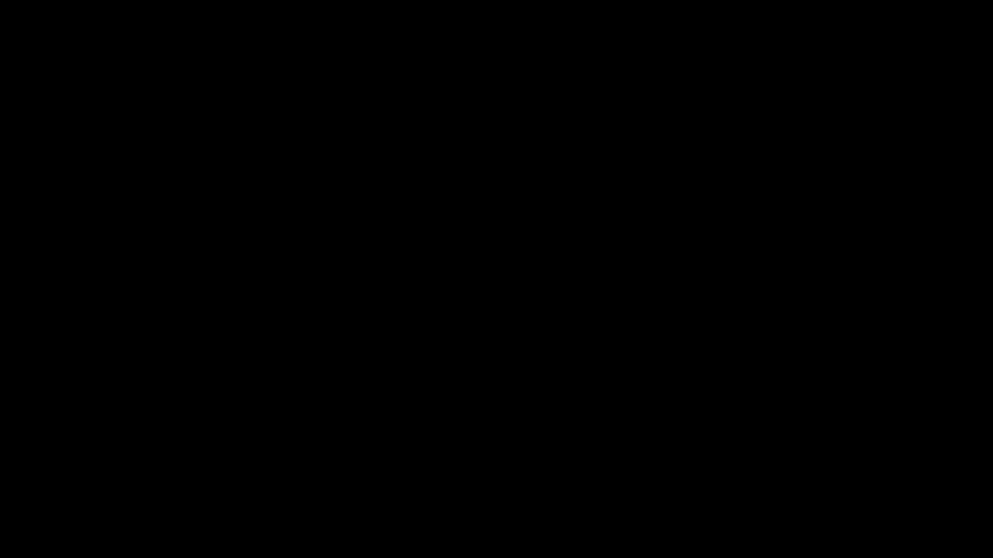